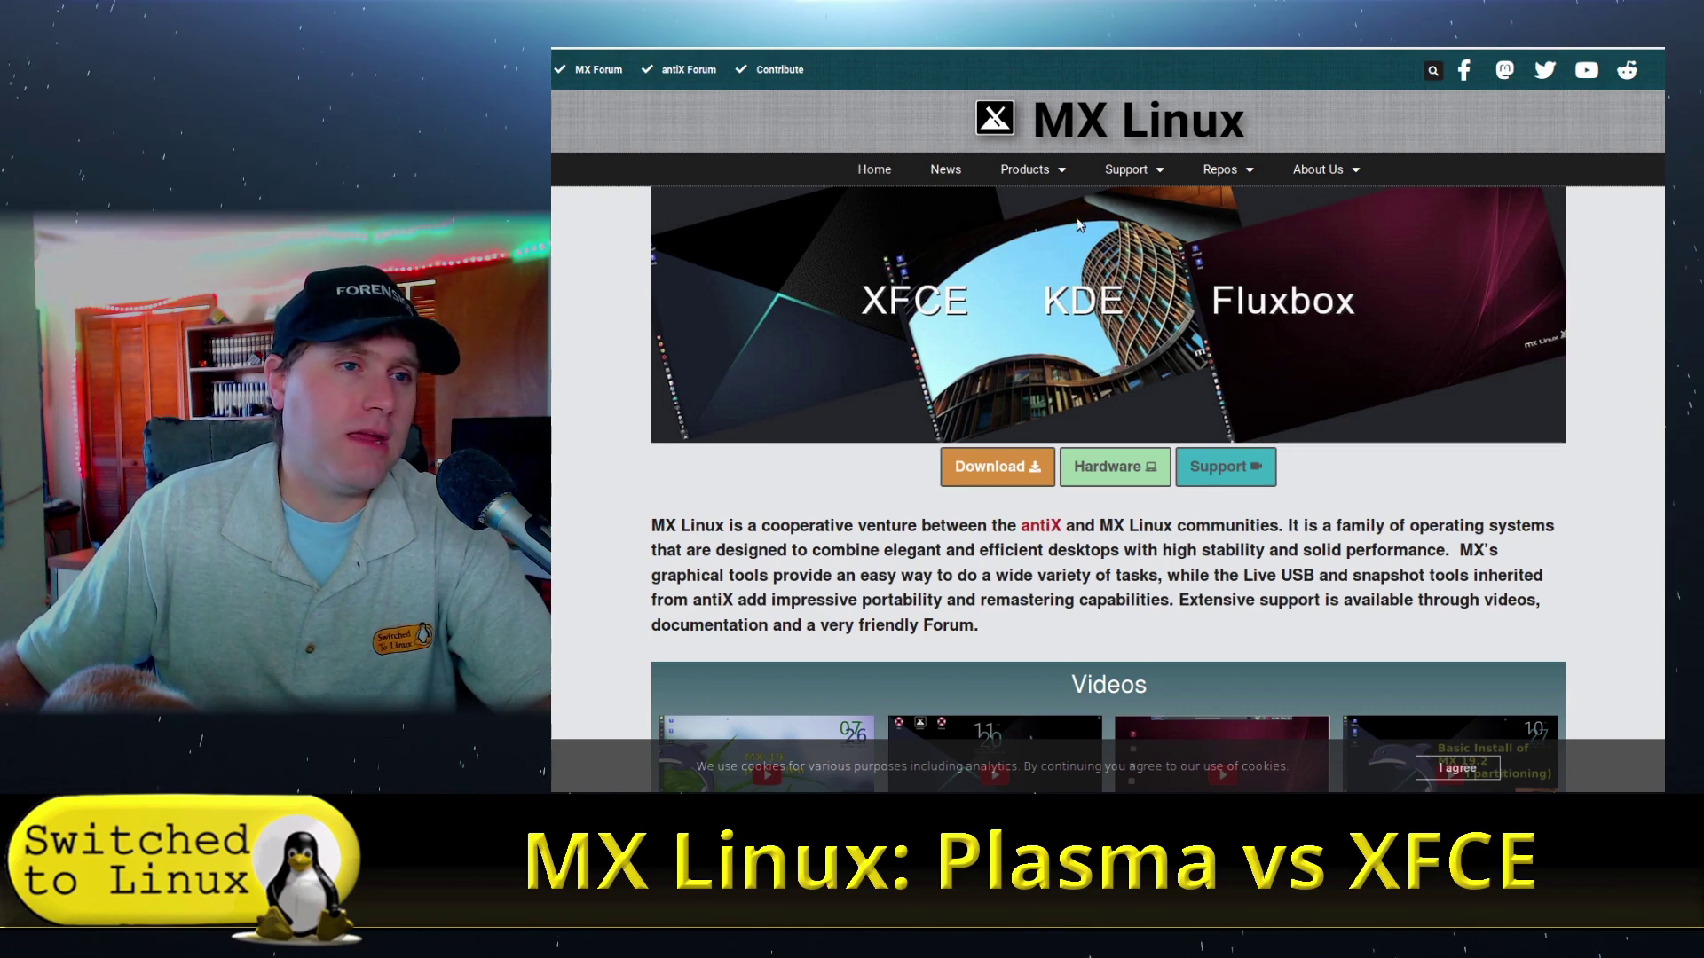
- Open the MX Linux Download Links page, then switch to the ahs repo article tab
scroll(1355, 349, down, 3)
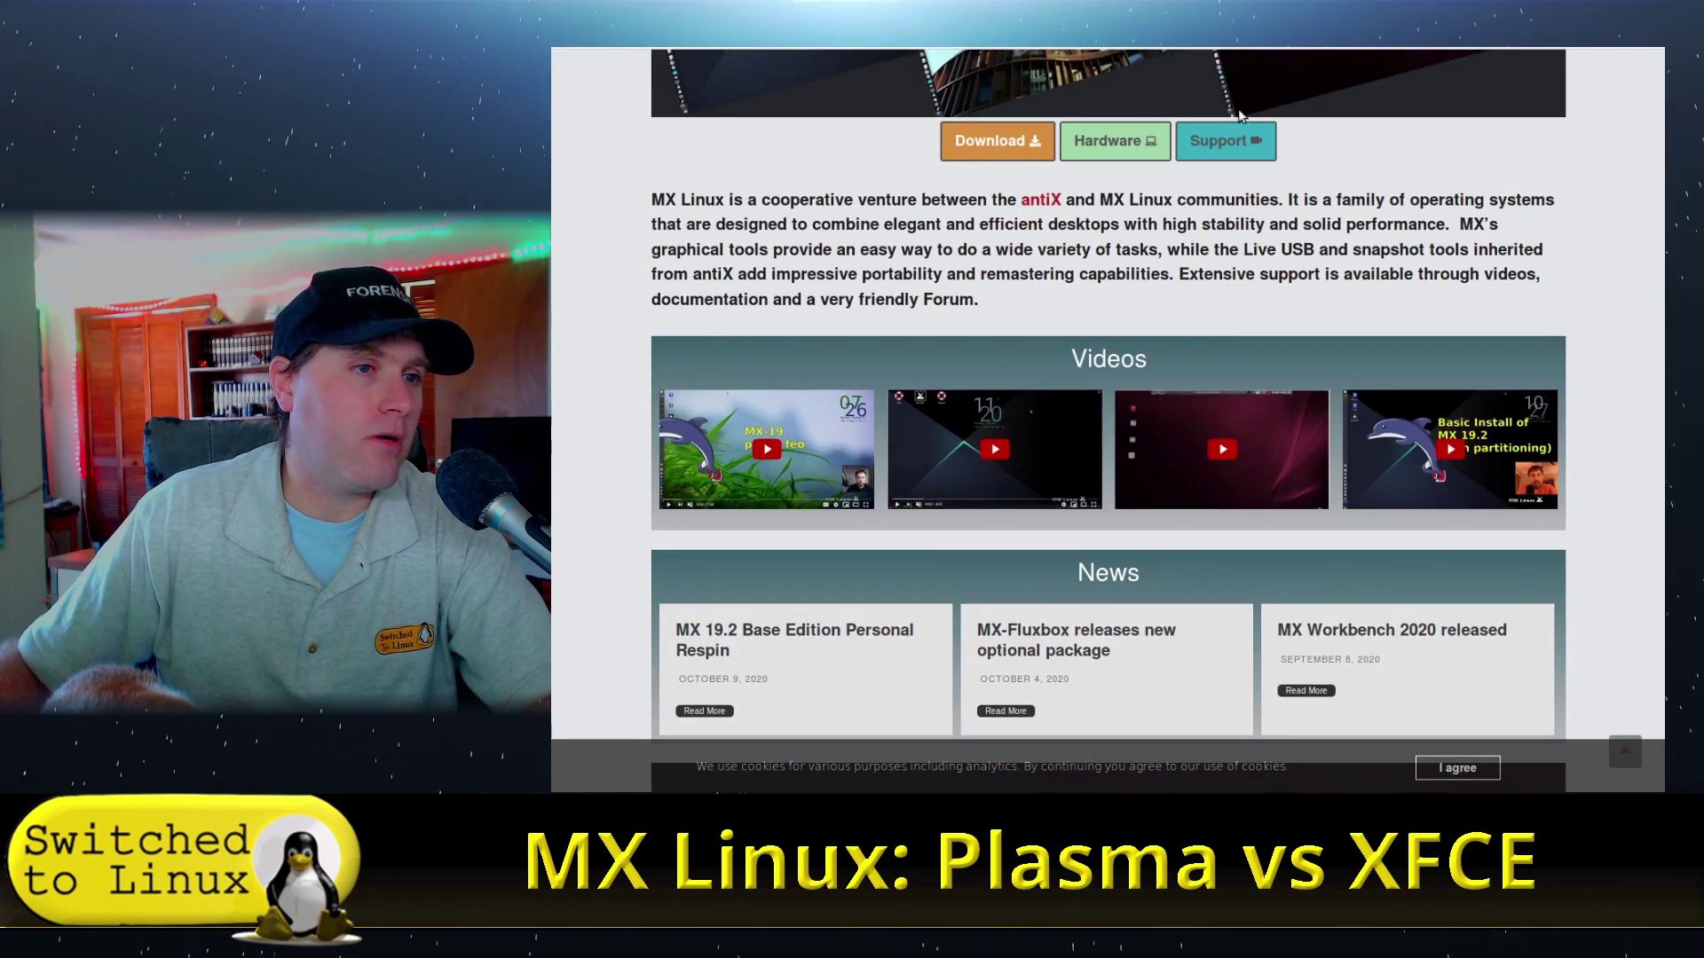
scroll(1497, 377, up, 3)
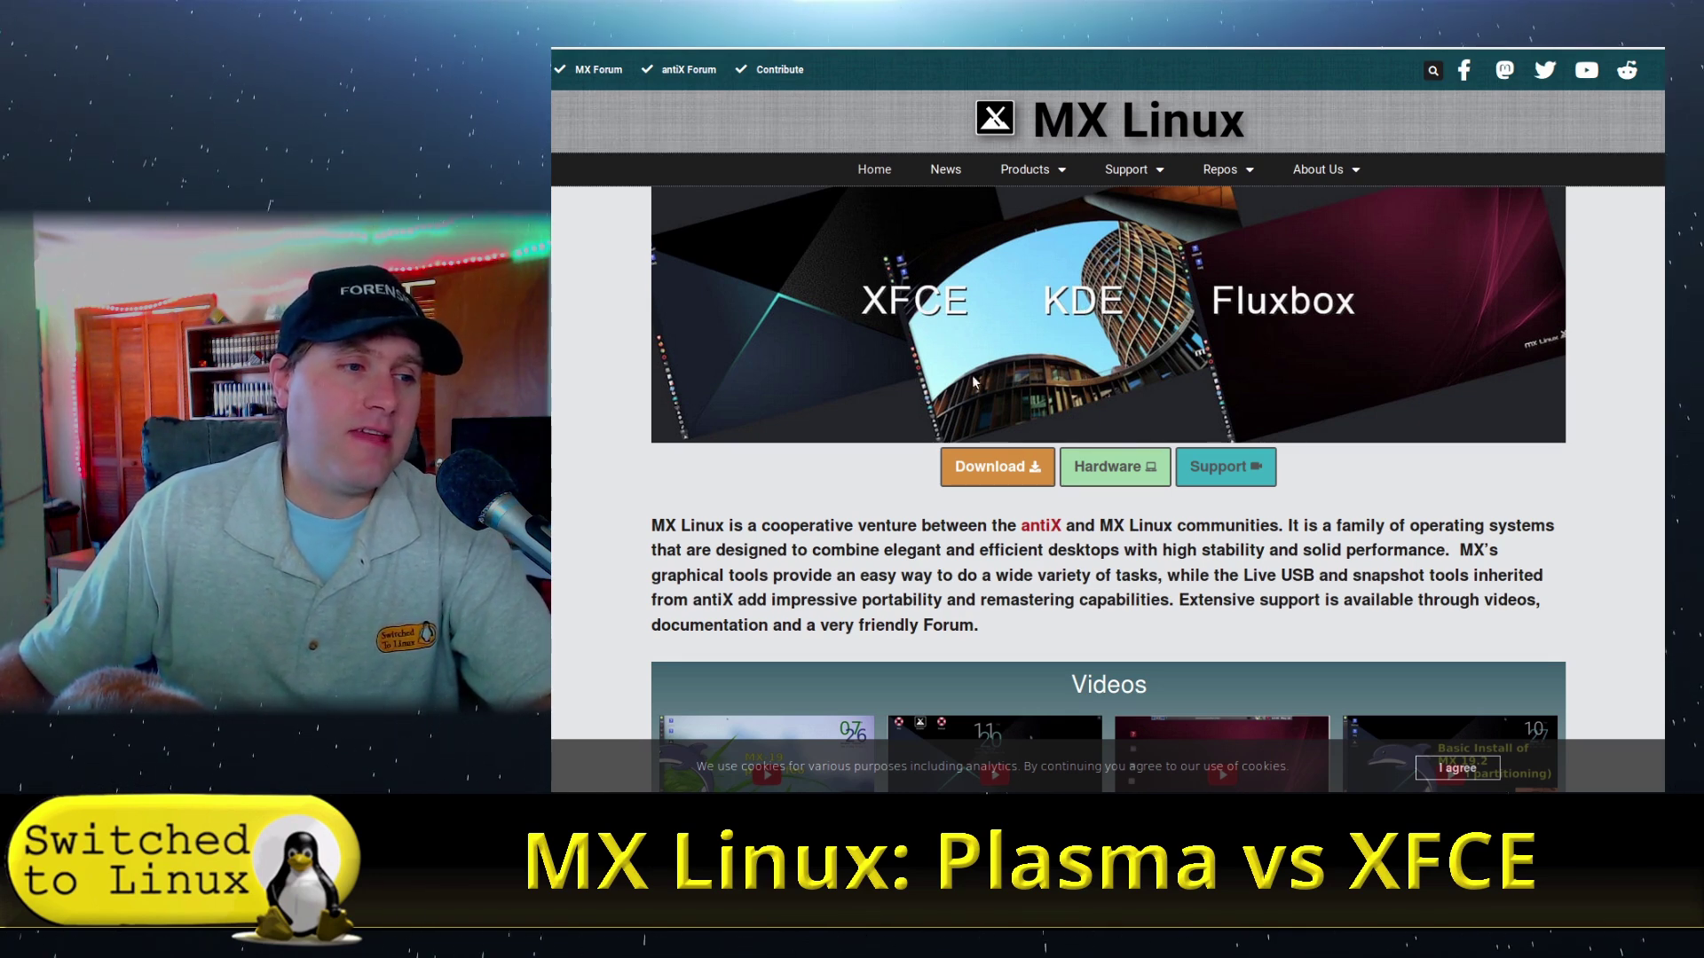
click(1025, 467)
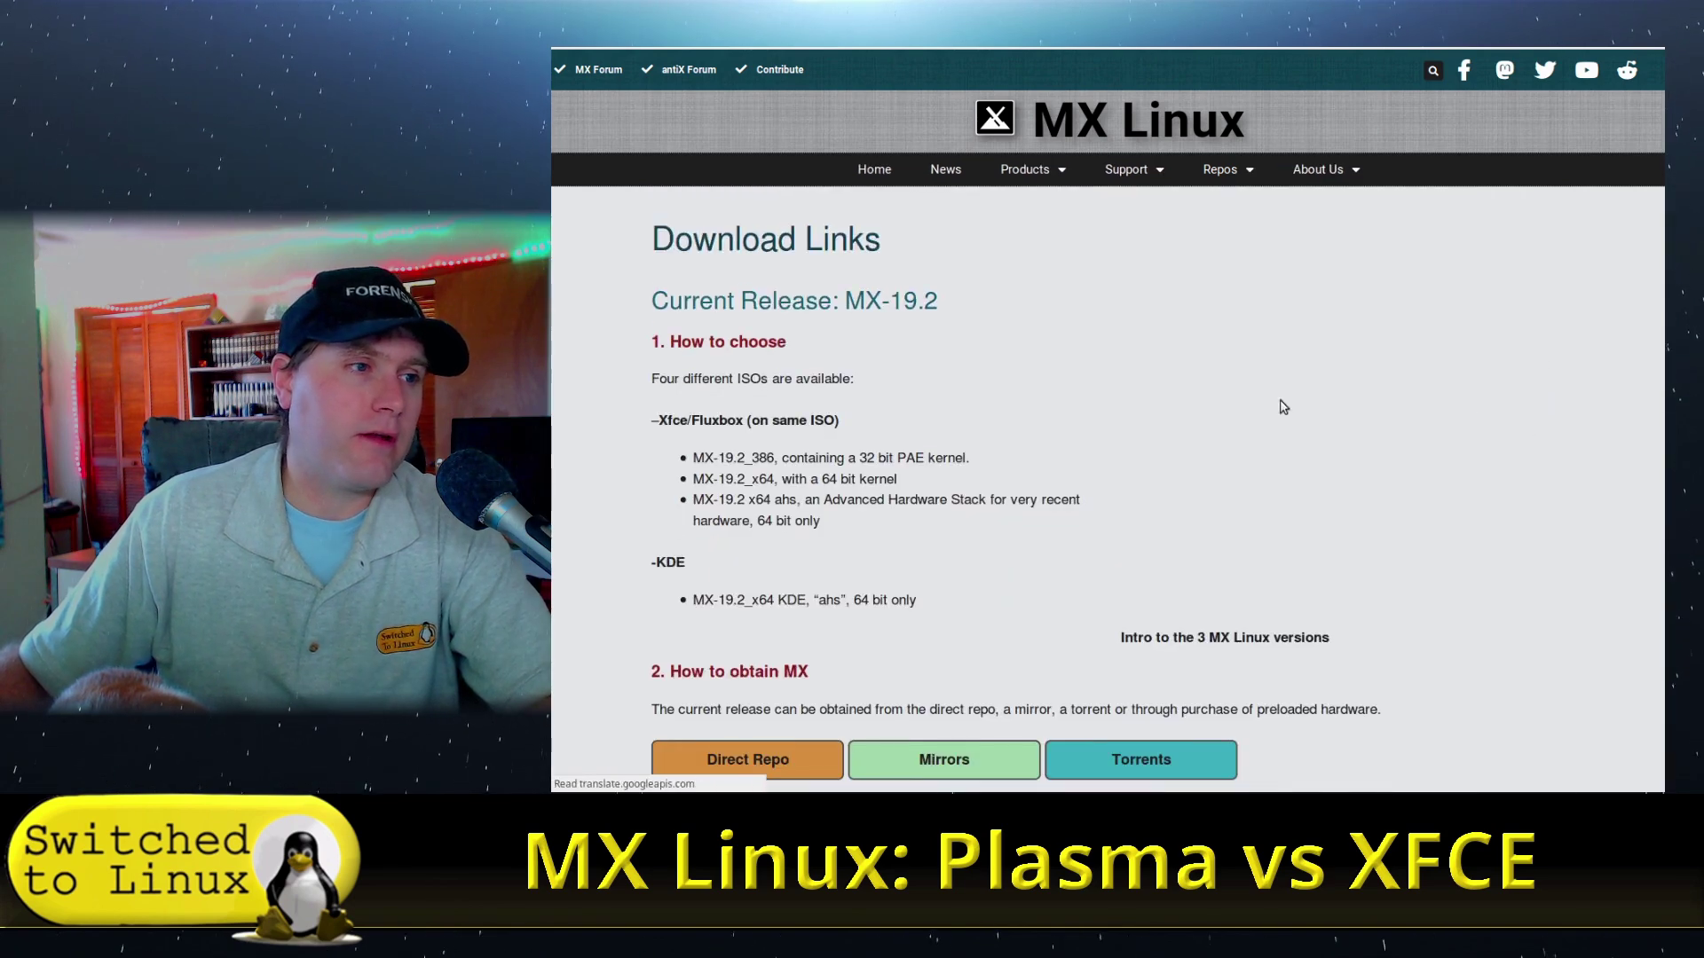
scroll(913, 407, down, 2)
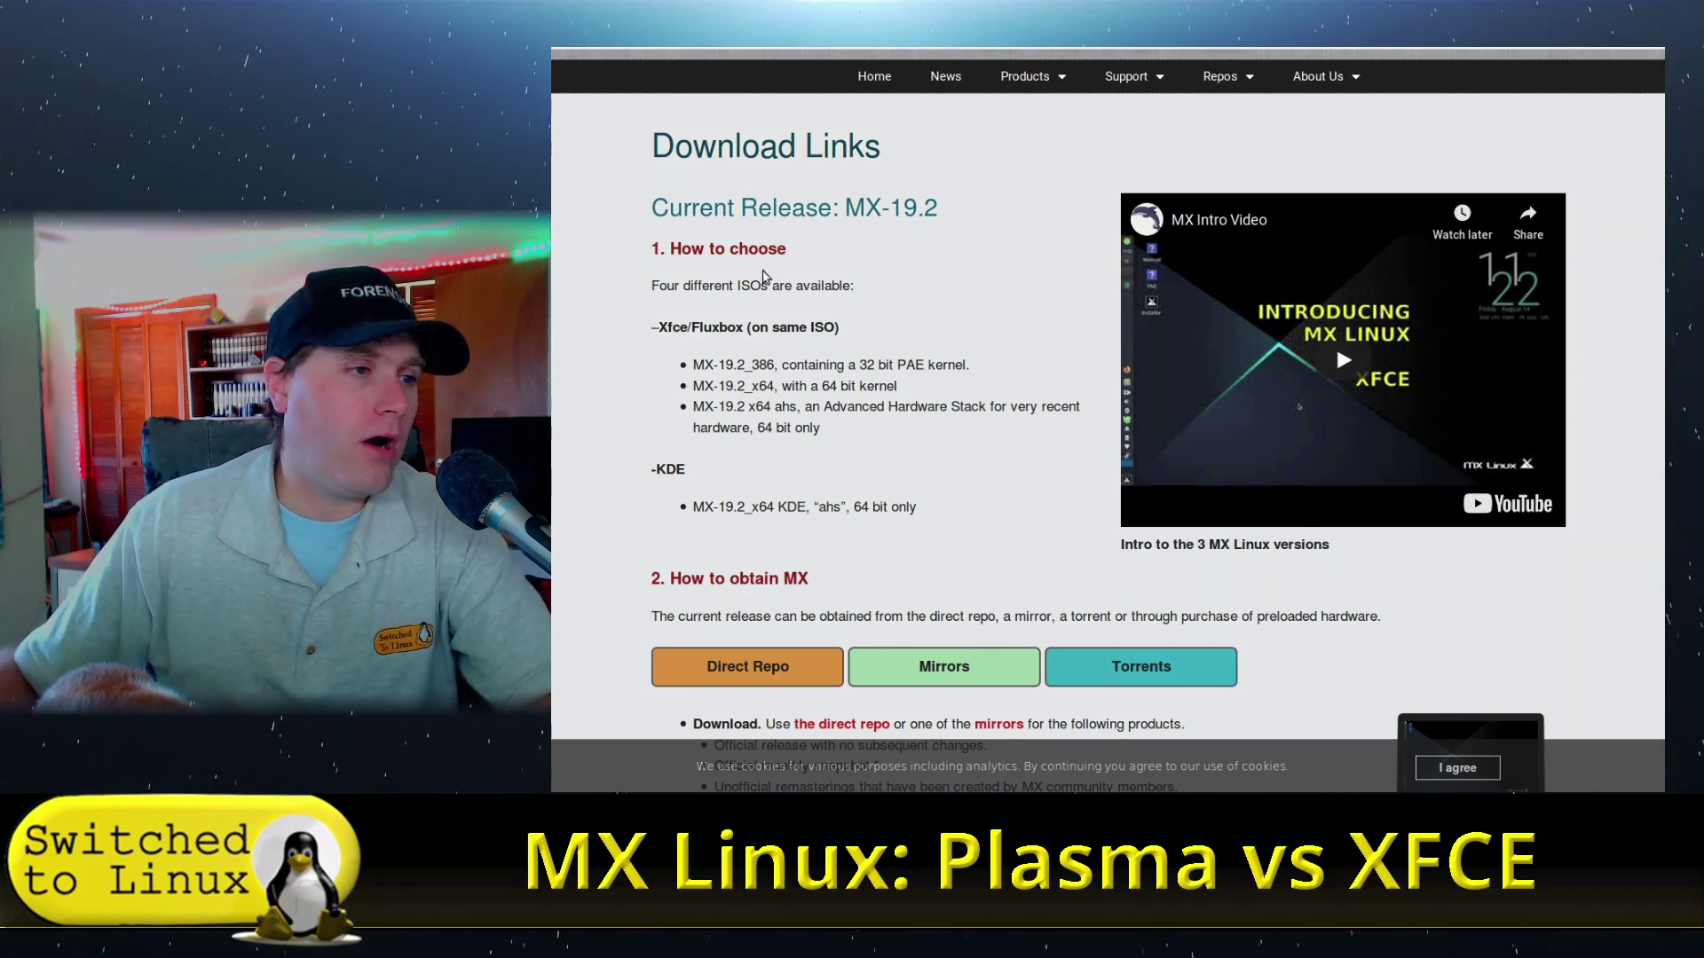
key(ctrl+Tab)
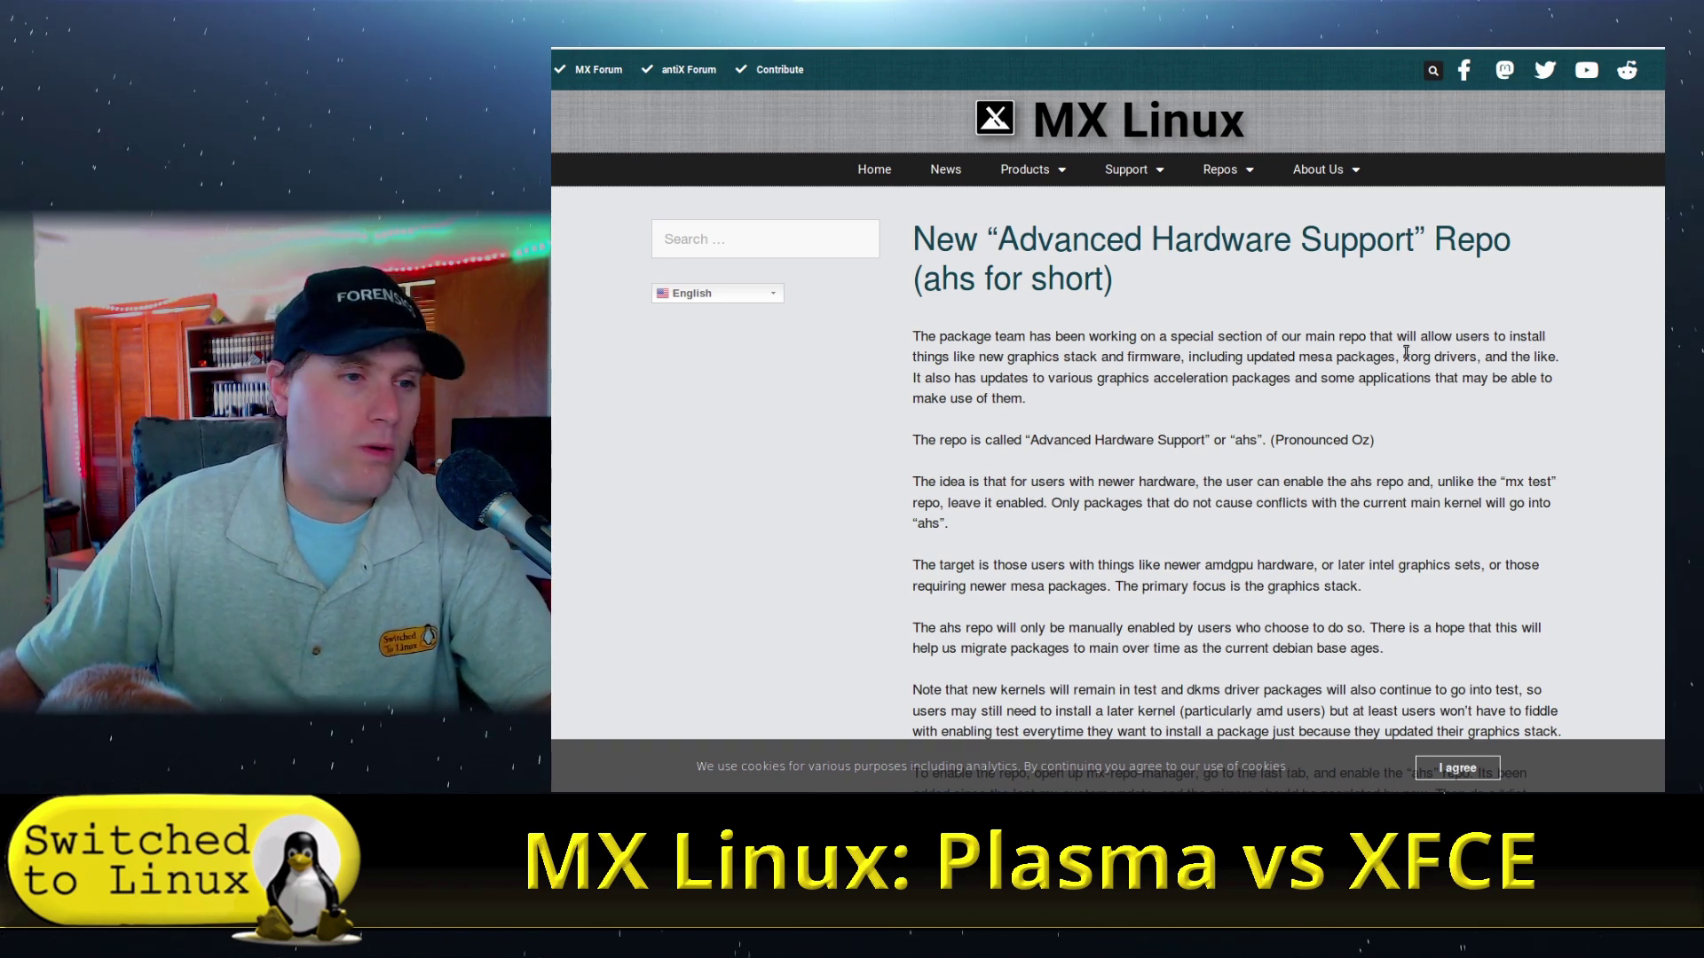
- Scroll through the Advanced Hardware Support article down to its comments and back up
scroll(1430, 384, down, 3)
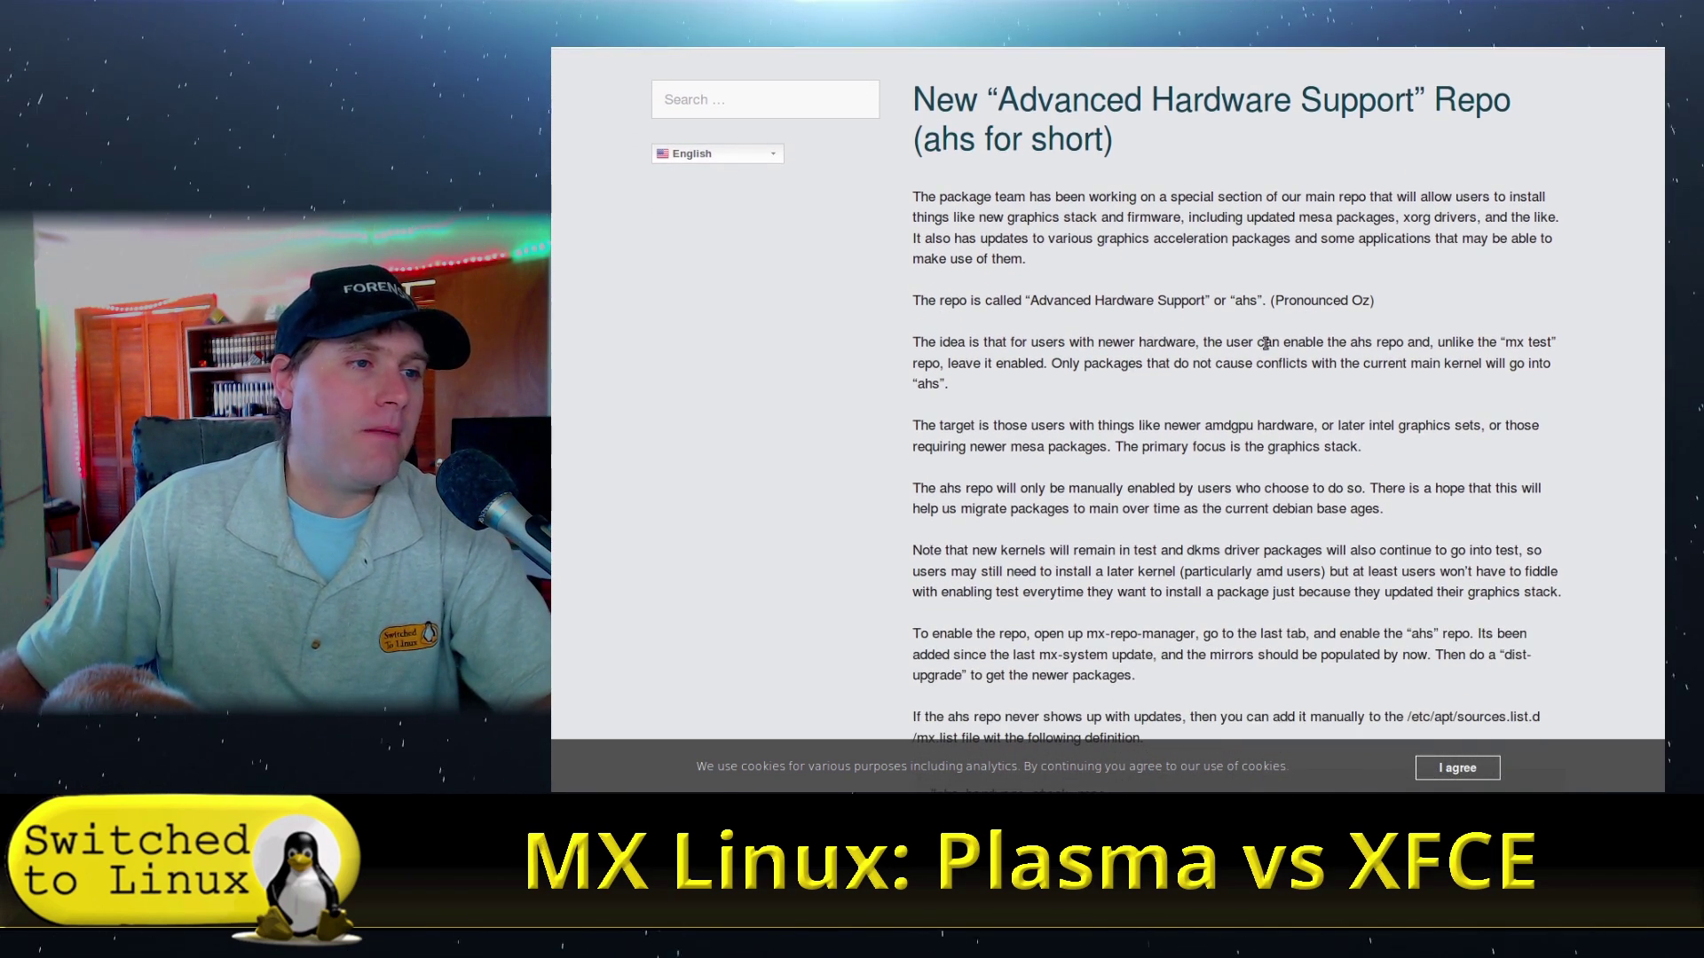
scroll(1266, 344, down, 2)
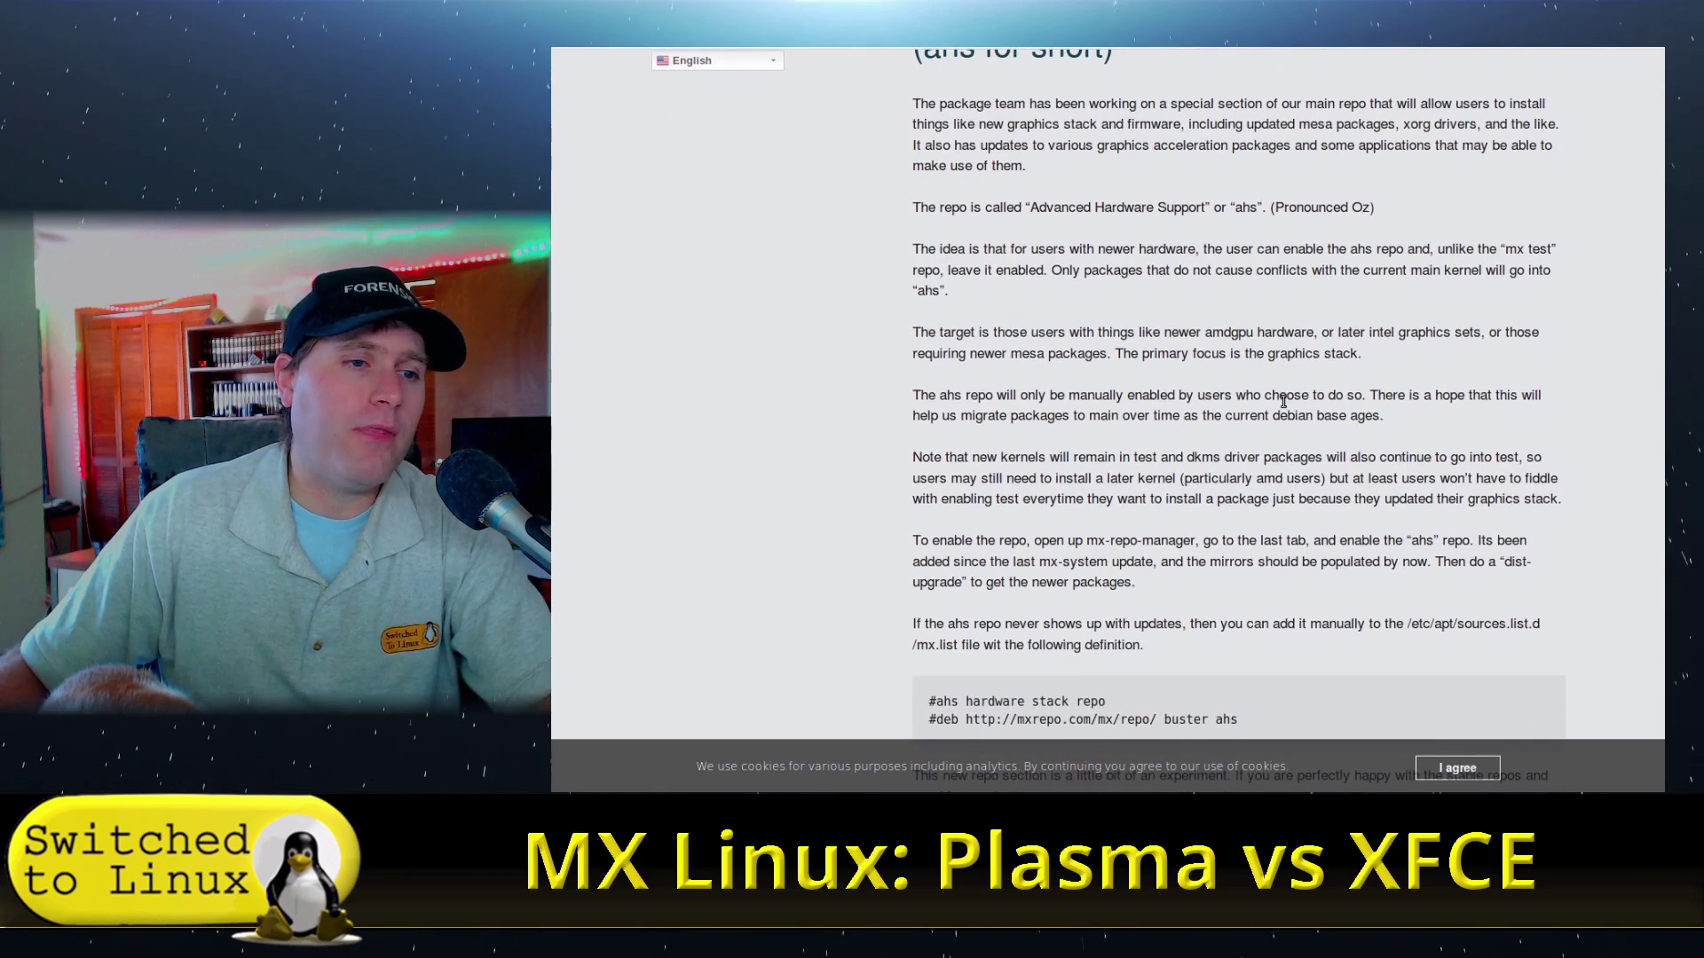
scroll(1283, 401, down, 3)
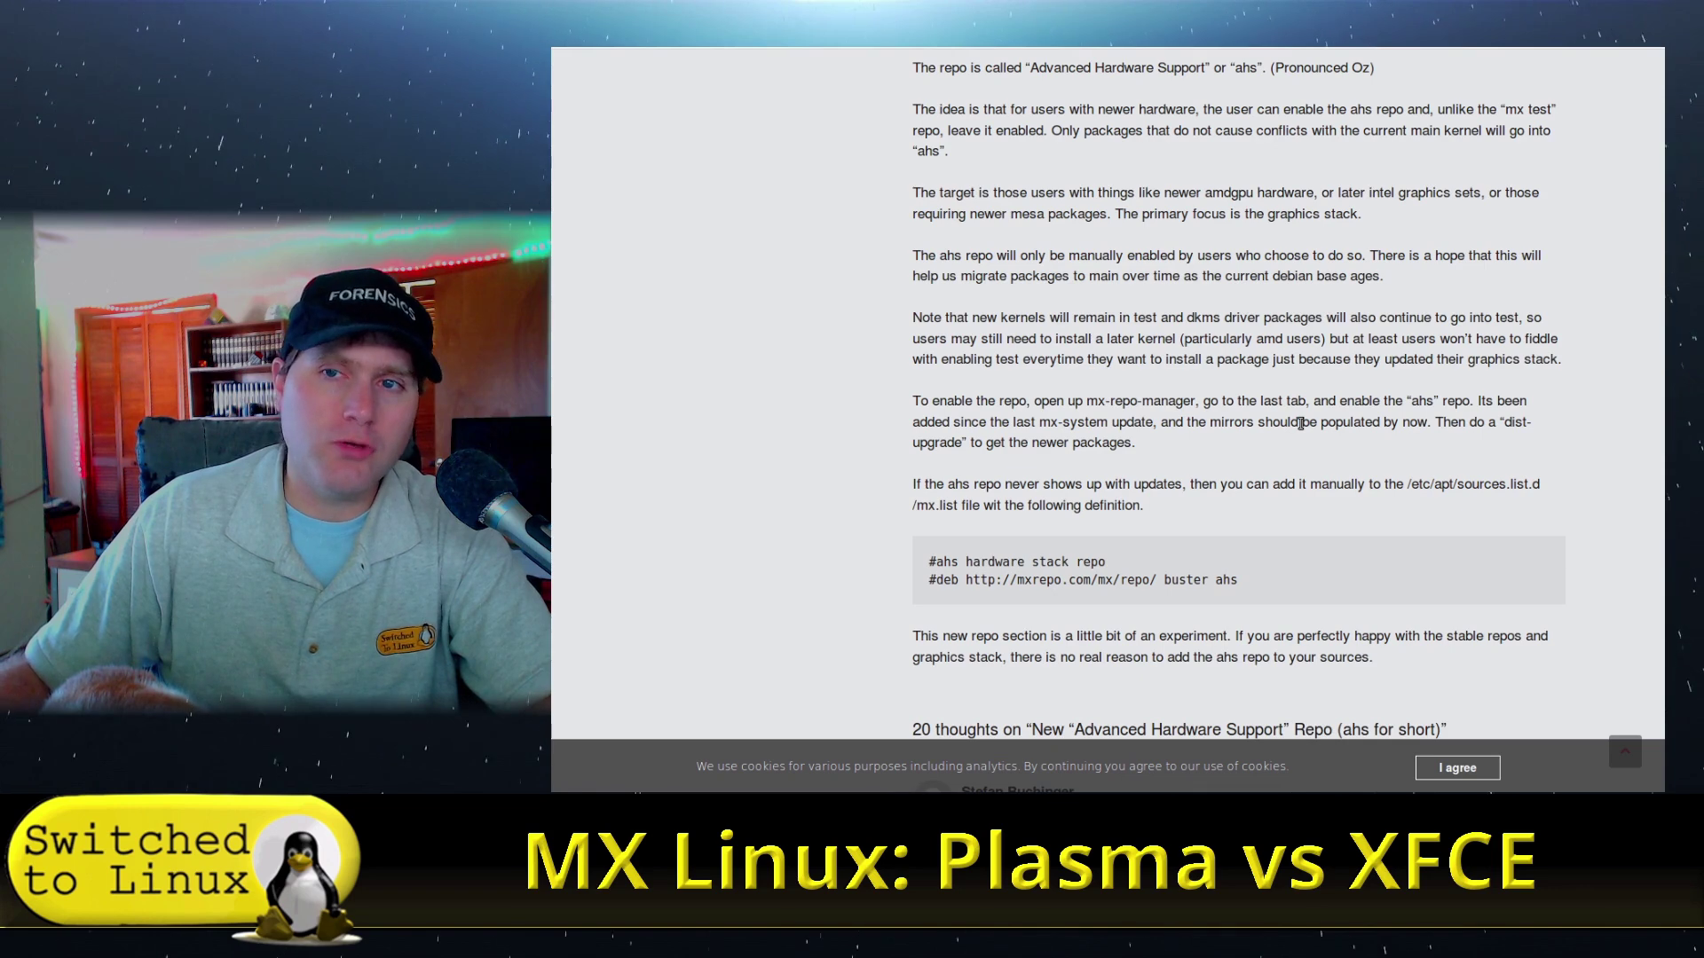
scroll(1287, 426, down, 3)
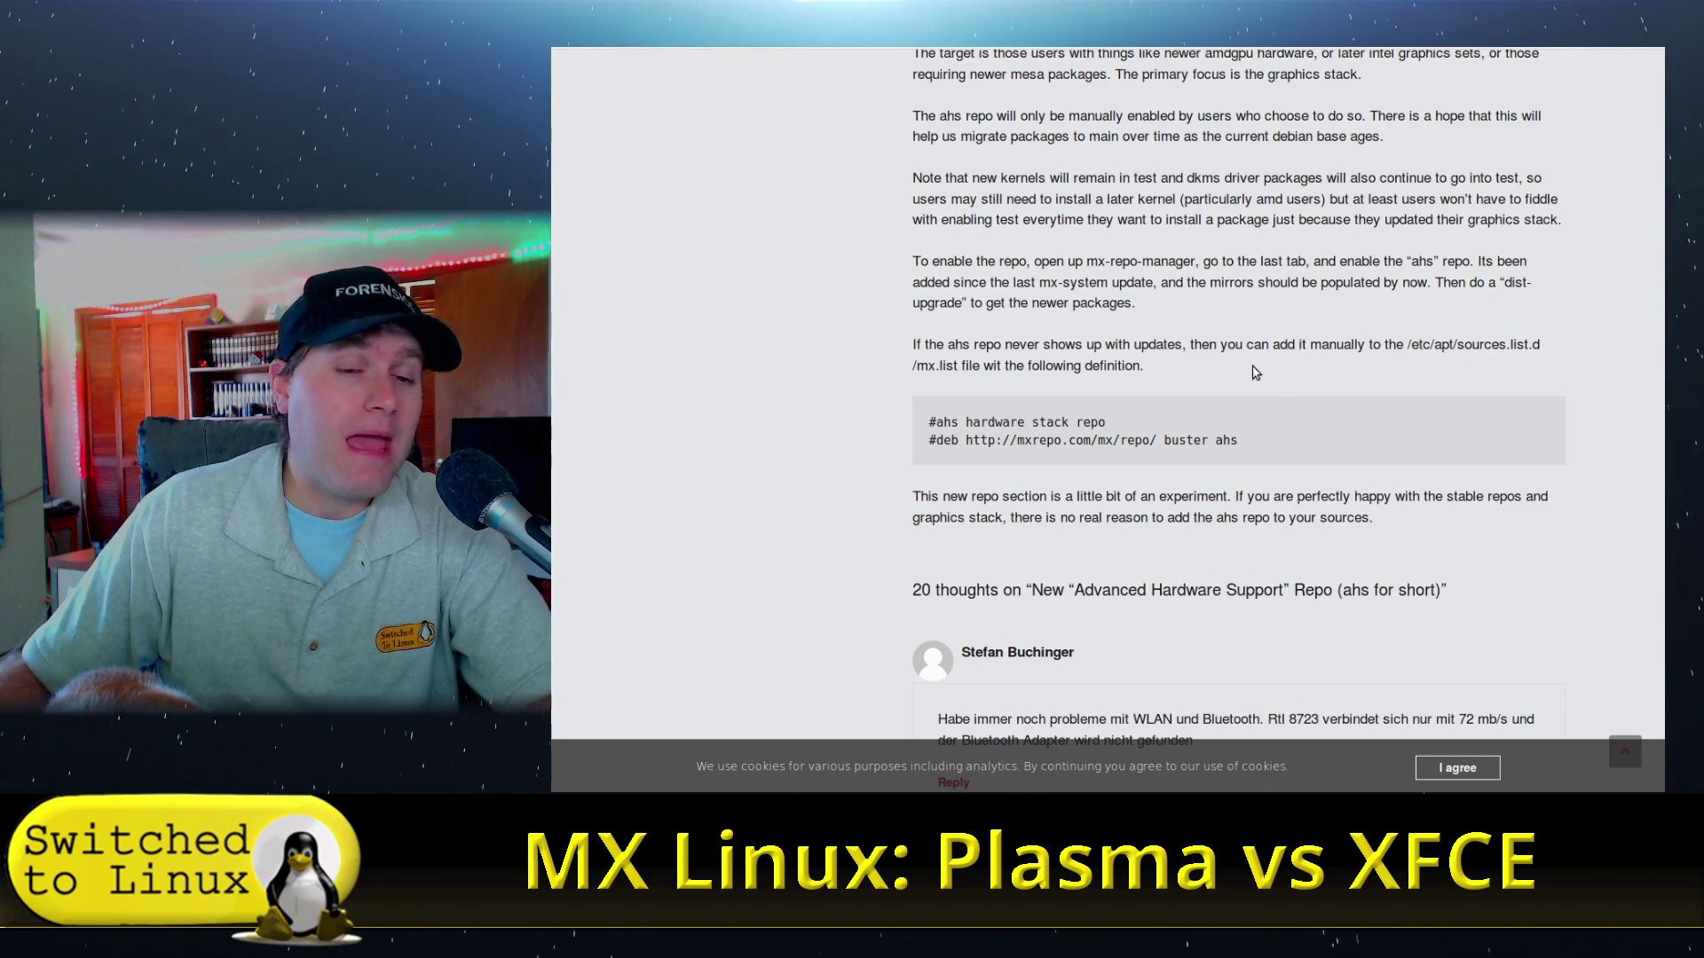
scroll(1251, 373, up, 6)
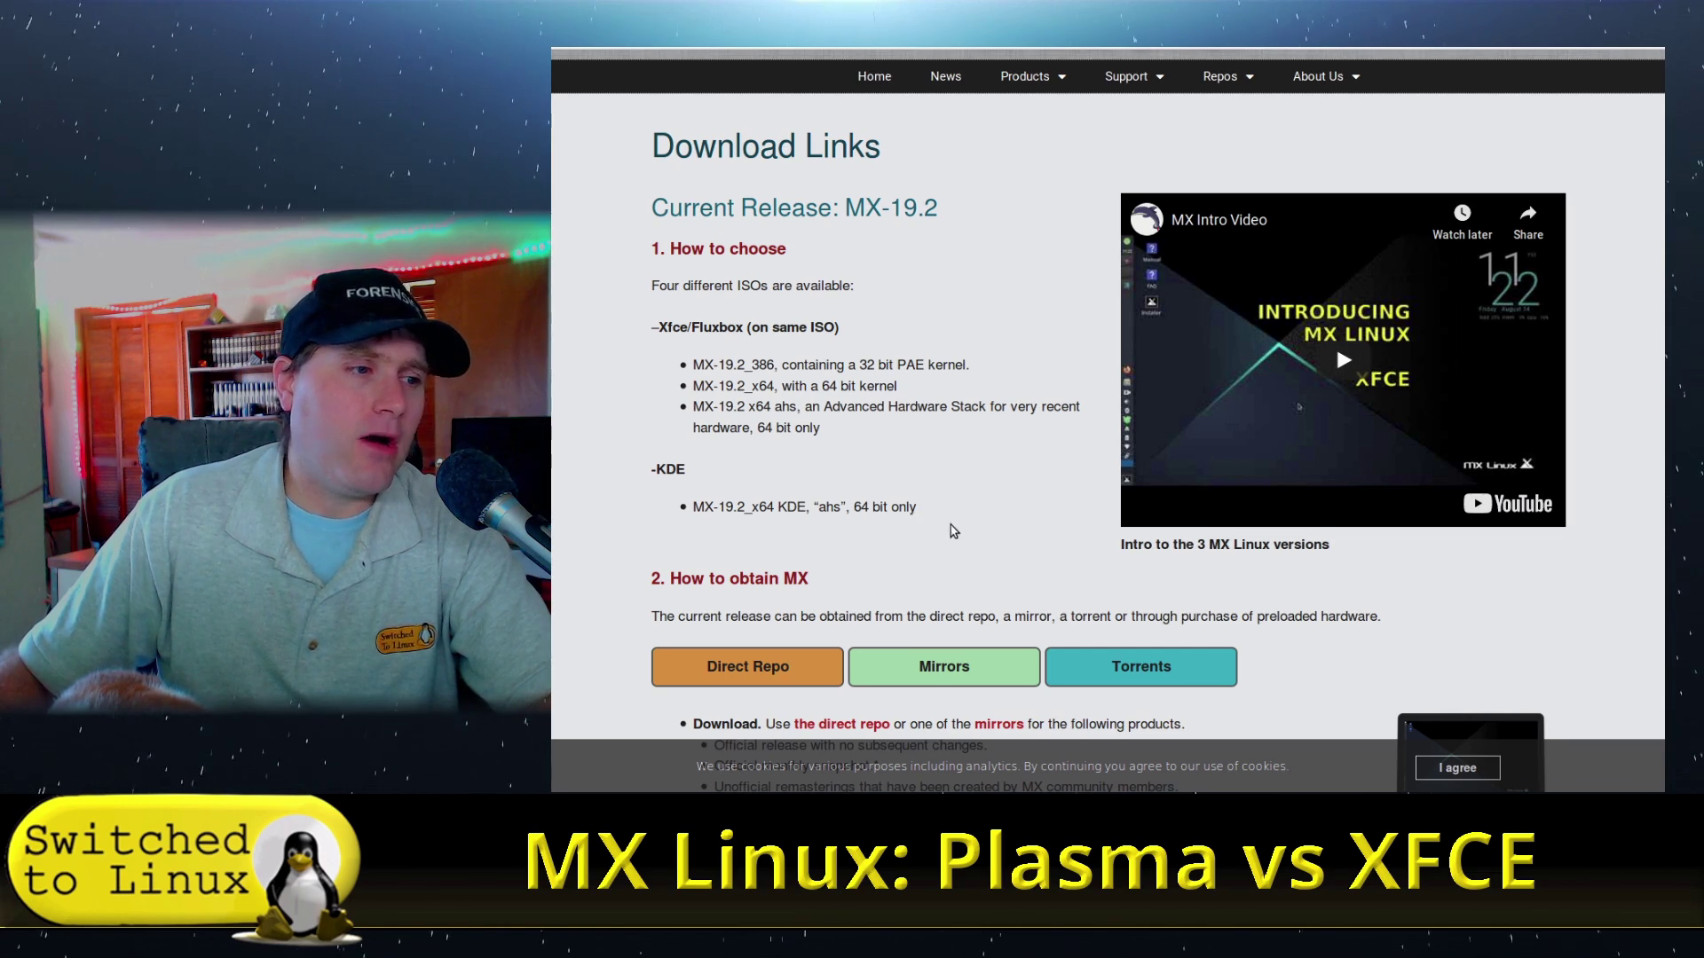
- Go back to the Current Release Features page, scroll through its sections, and return to Basic Traits
scroll(965, 428, down, 3)
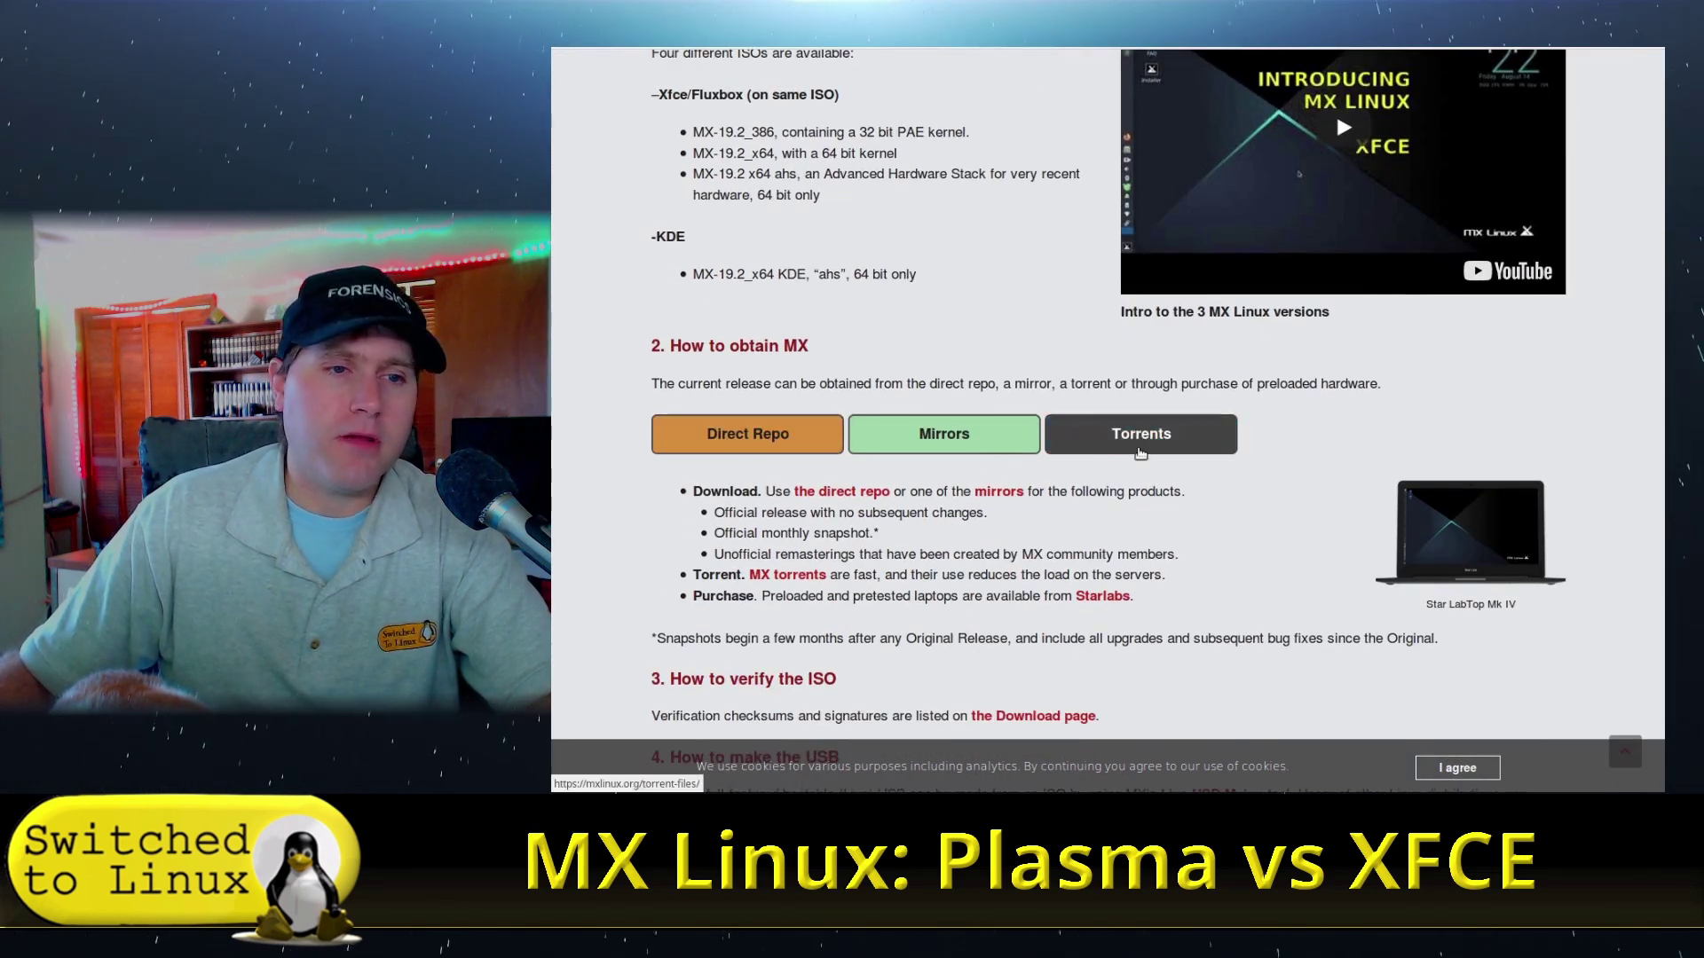
key(alt+Left)
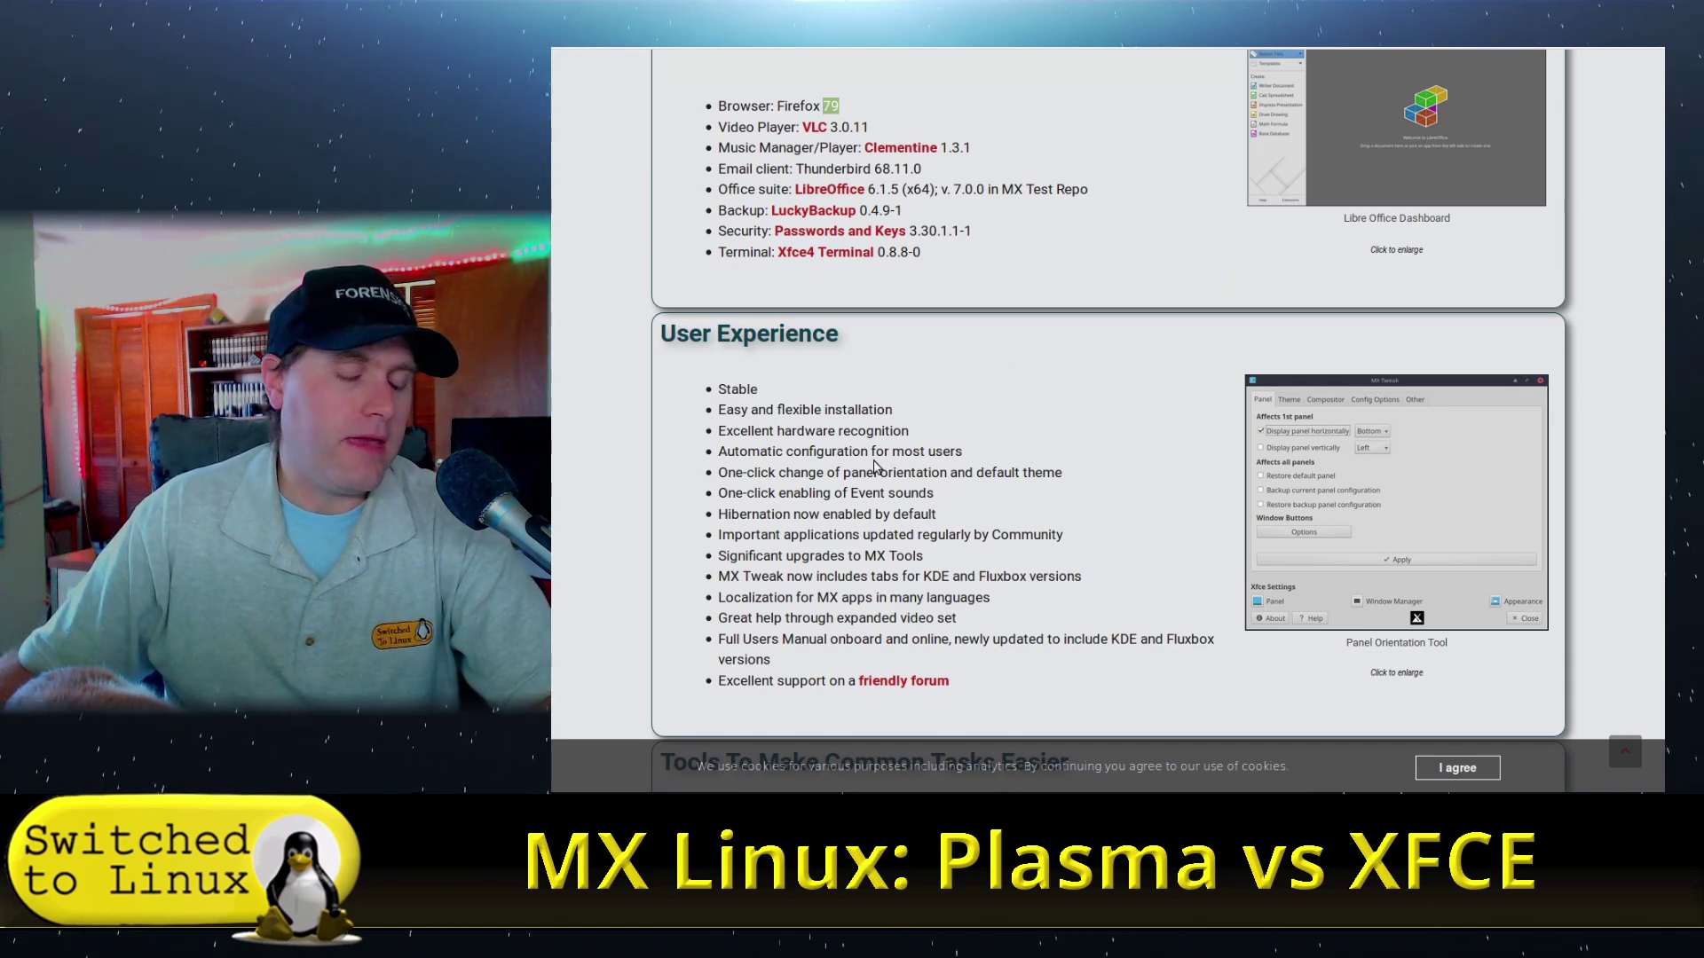
scroll(926, 460, down, 2)
scroll(914, 373, down, 2)
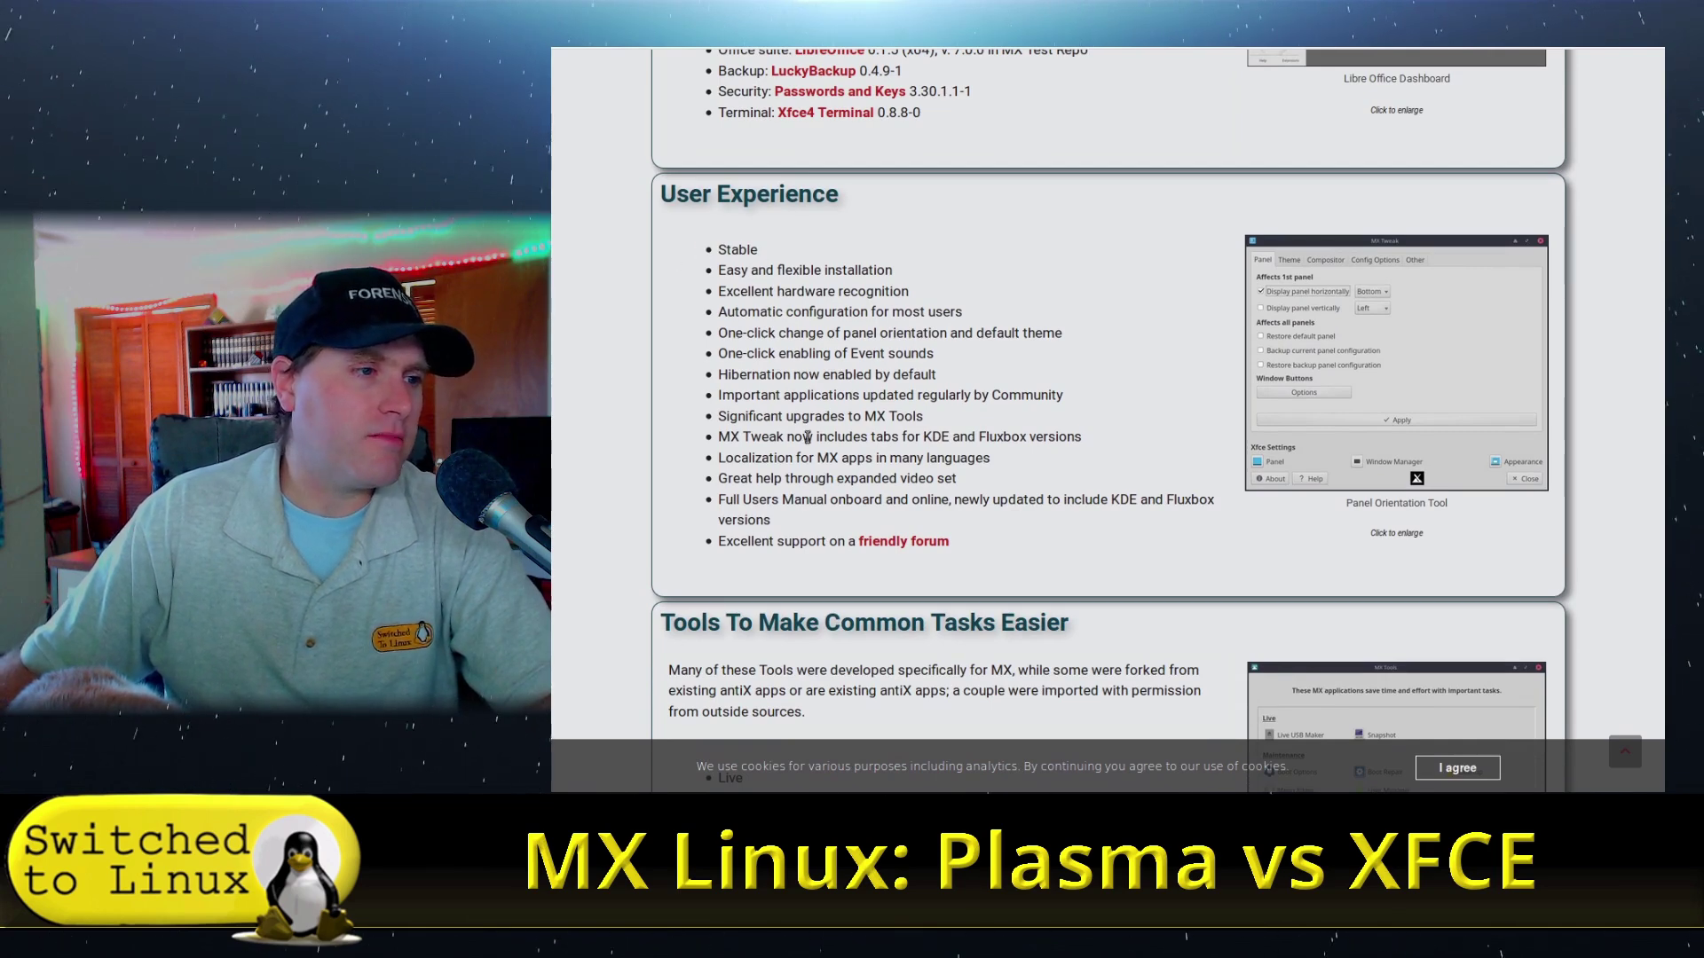
scroll(807, 436, down, 5)
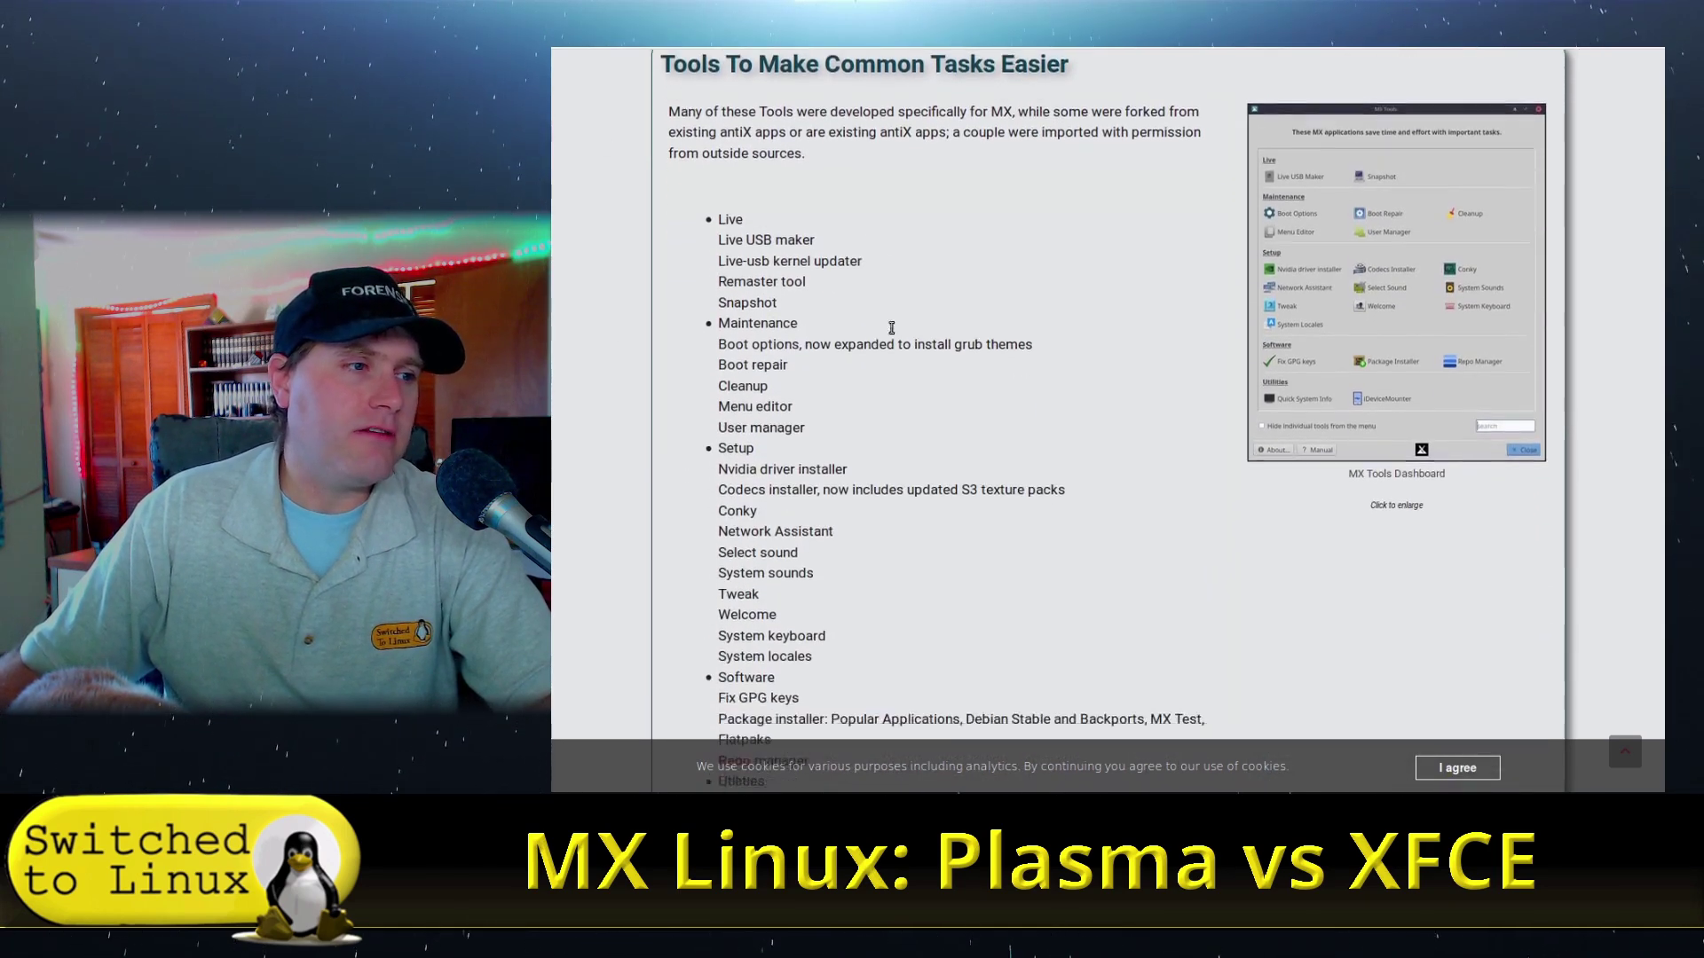
scroll(891, 328, down, 4)
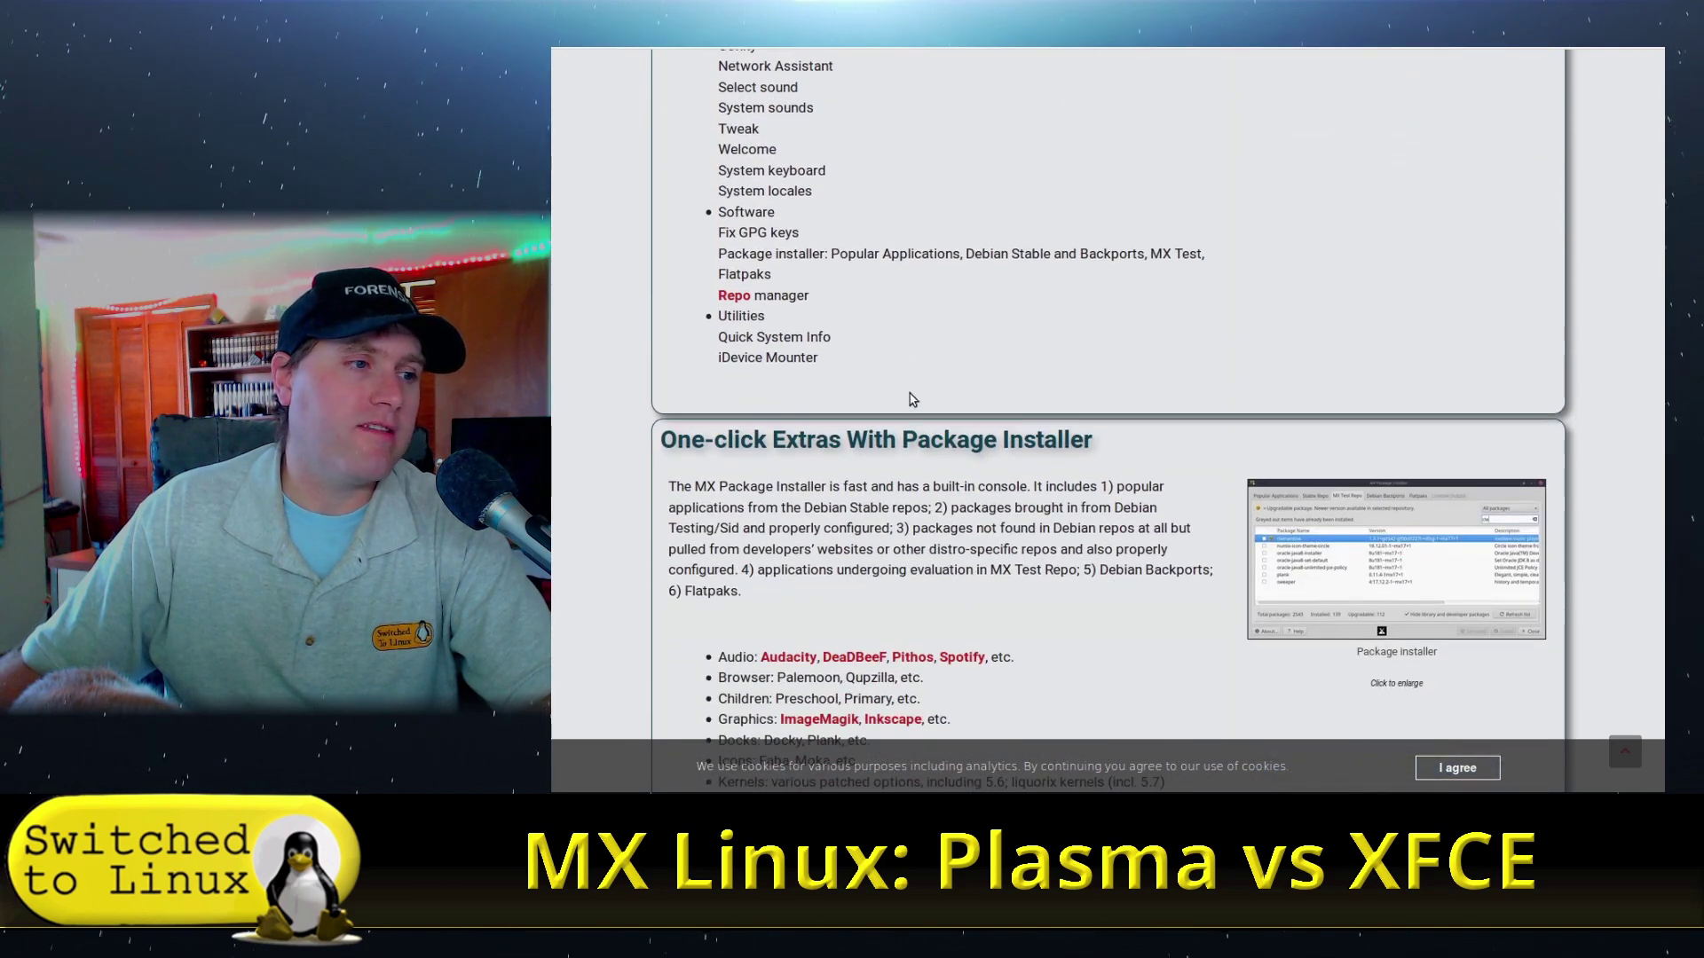
scroll(912, 399, up, 6)
scroll(911, 391, down, 3)
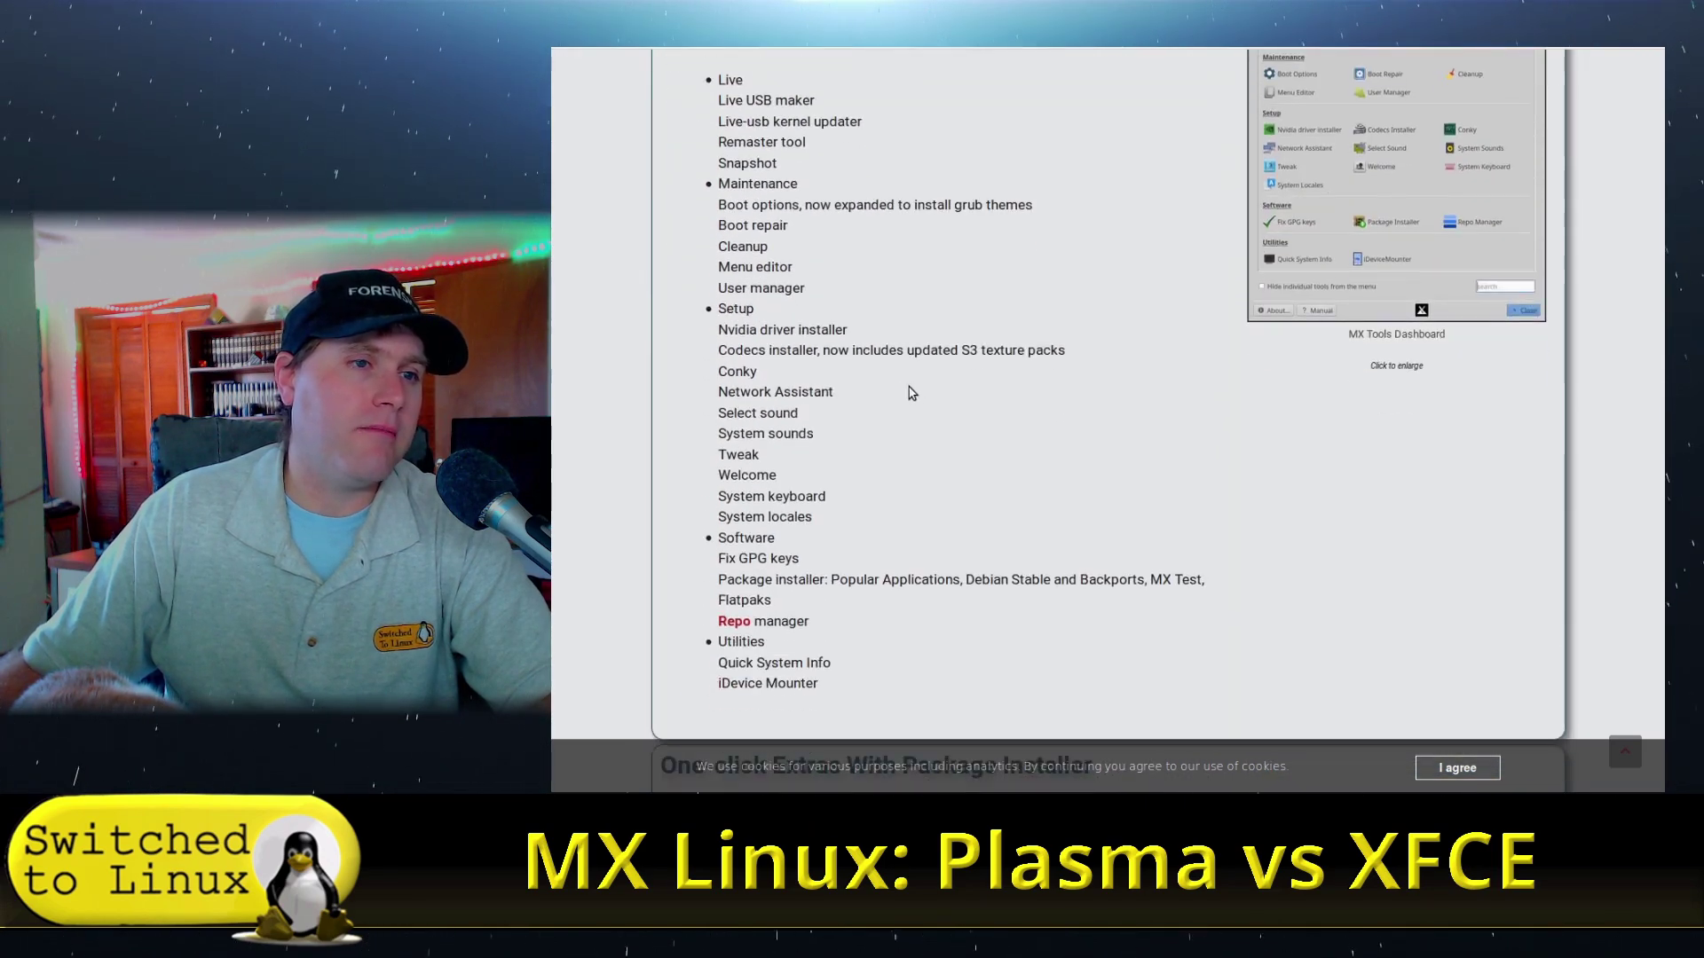
scroll(923, 382, down, 6)
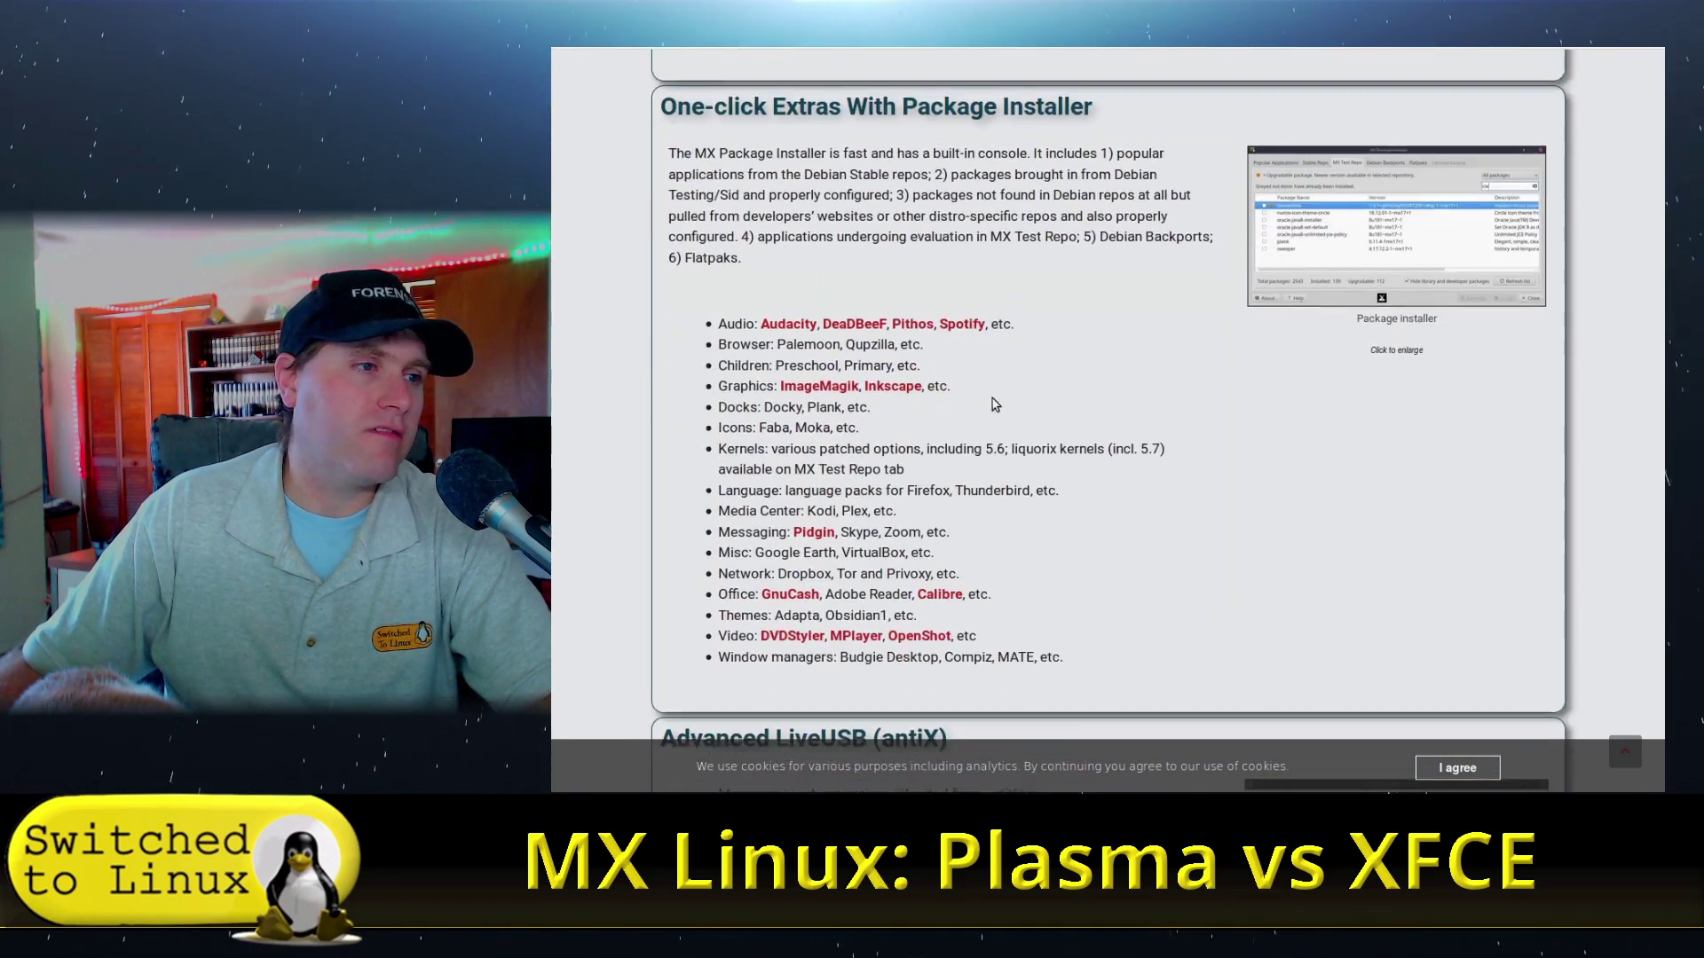
scroll(978, 266, down, 3)
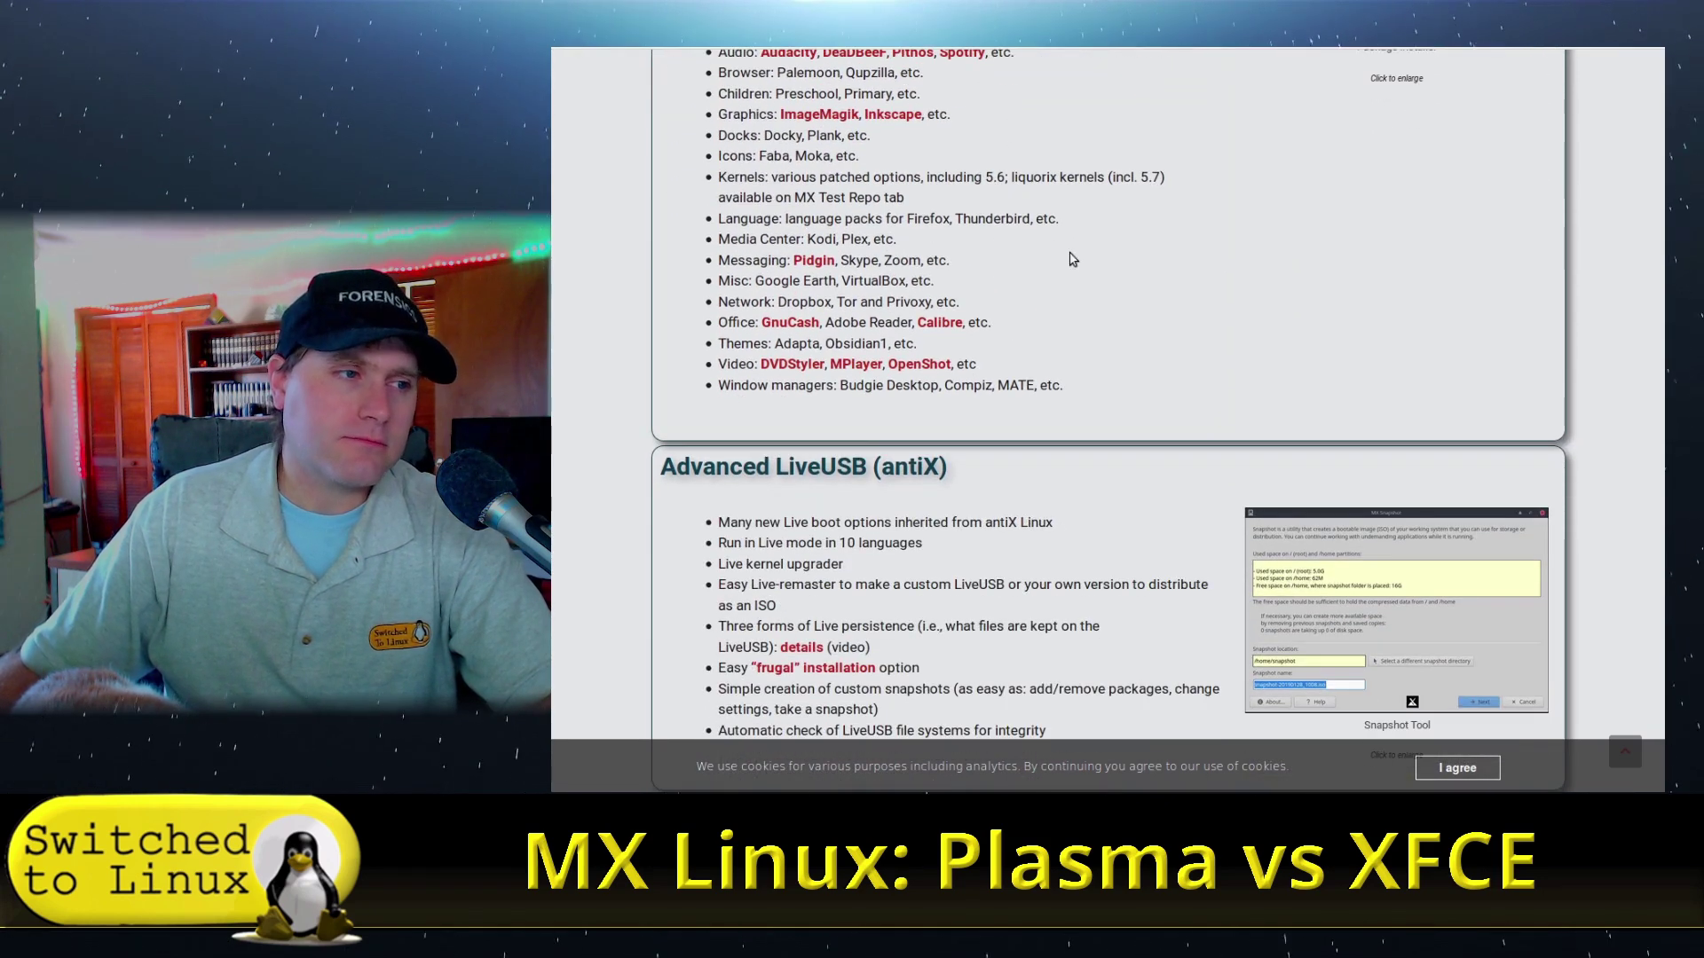
scroll(1056, 461, up, 2)
scroll(1050, 491, down, 3)
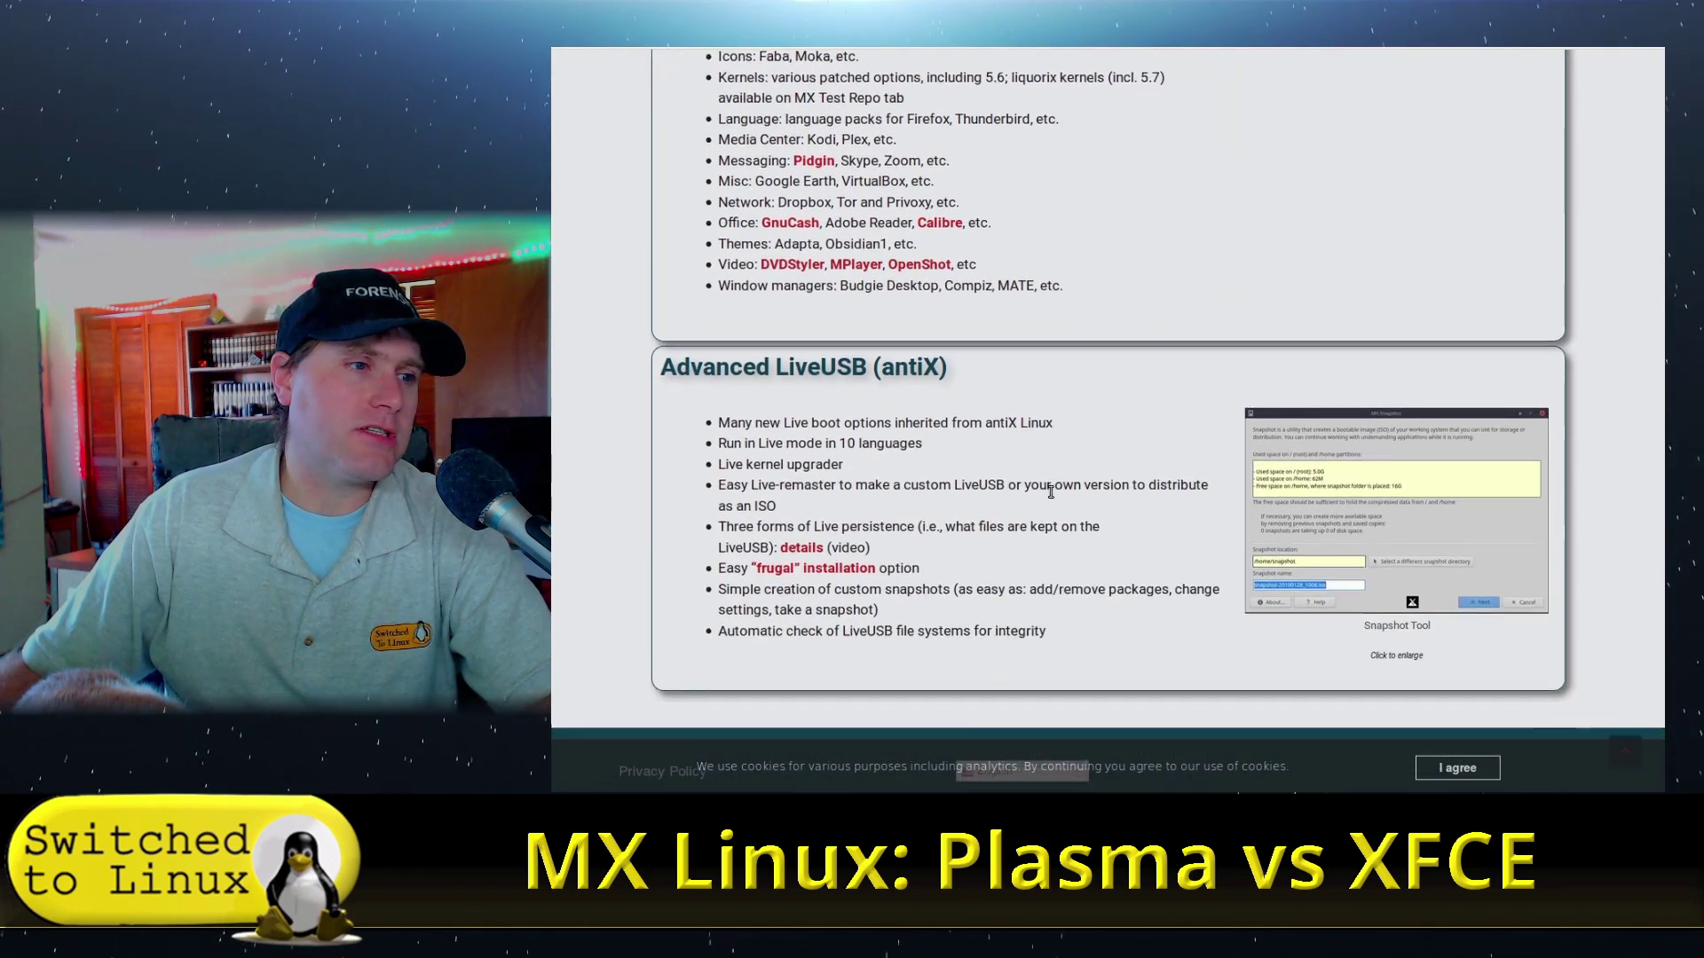
scroll(1051, 492, down, 1)
scroll(1050, 470, up, 8)
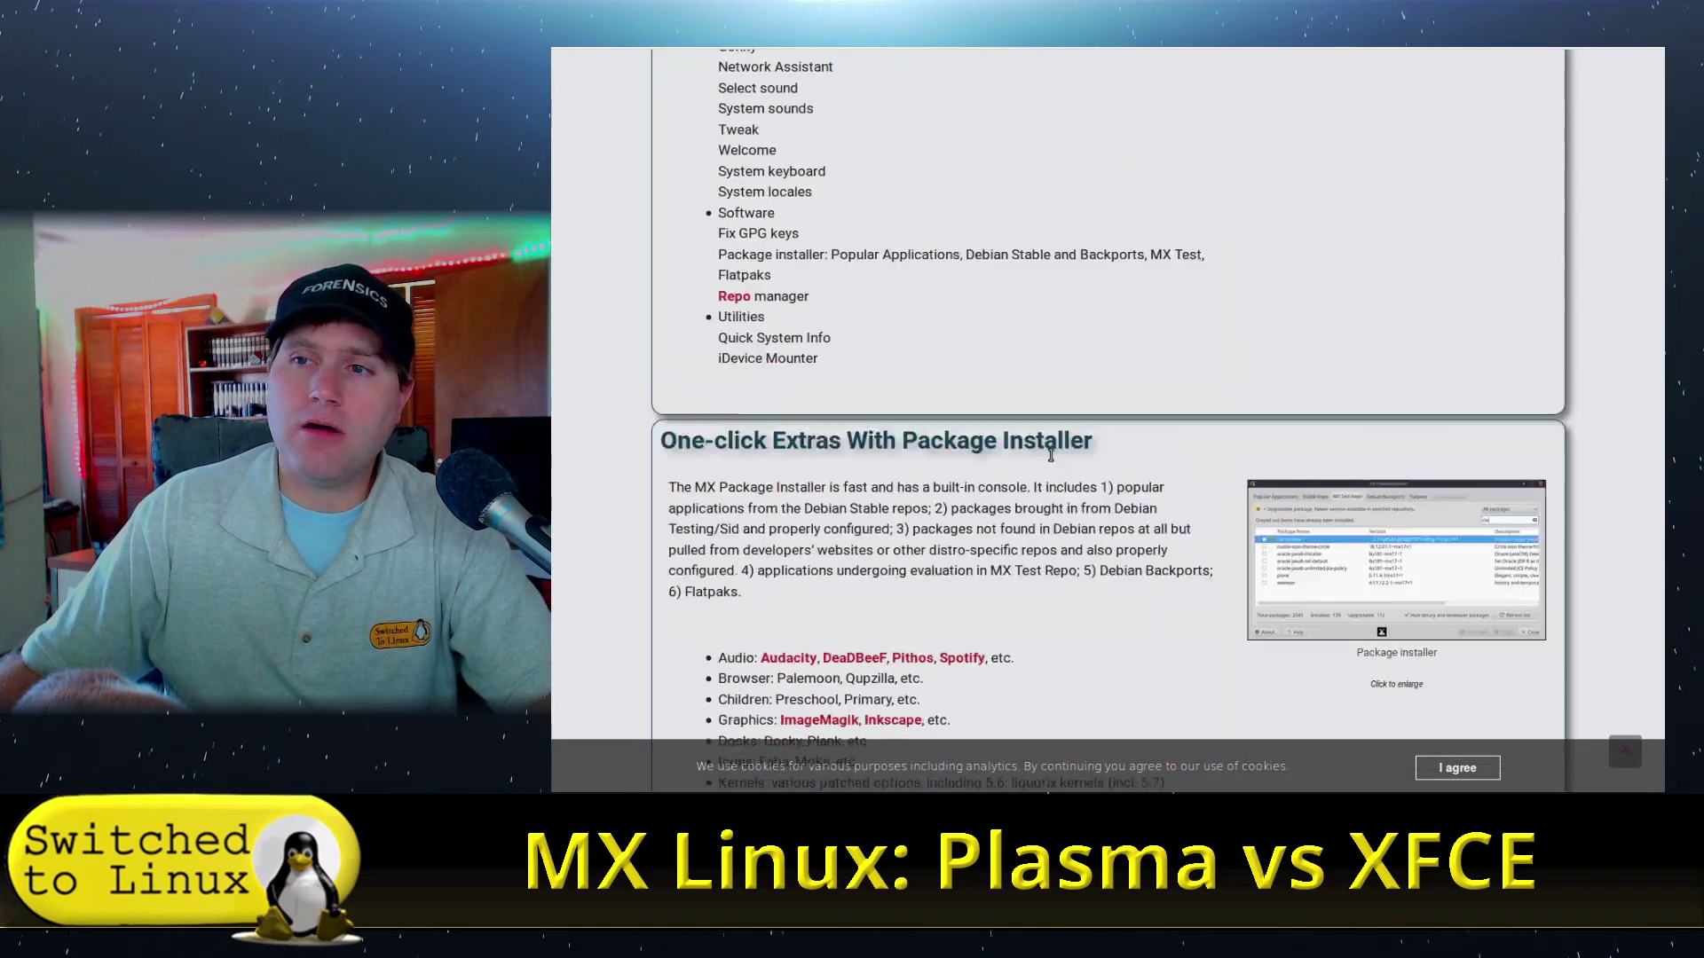
scroll(1029, 455, up, 20)
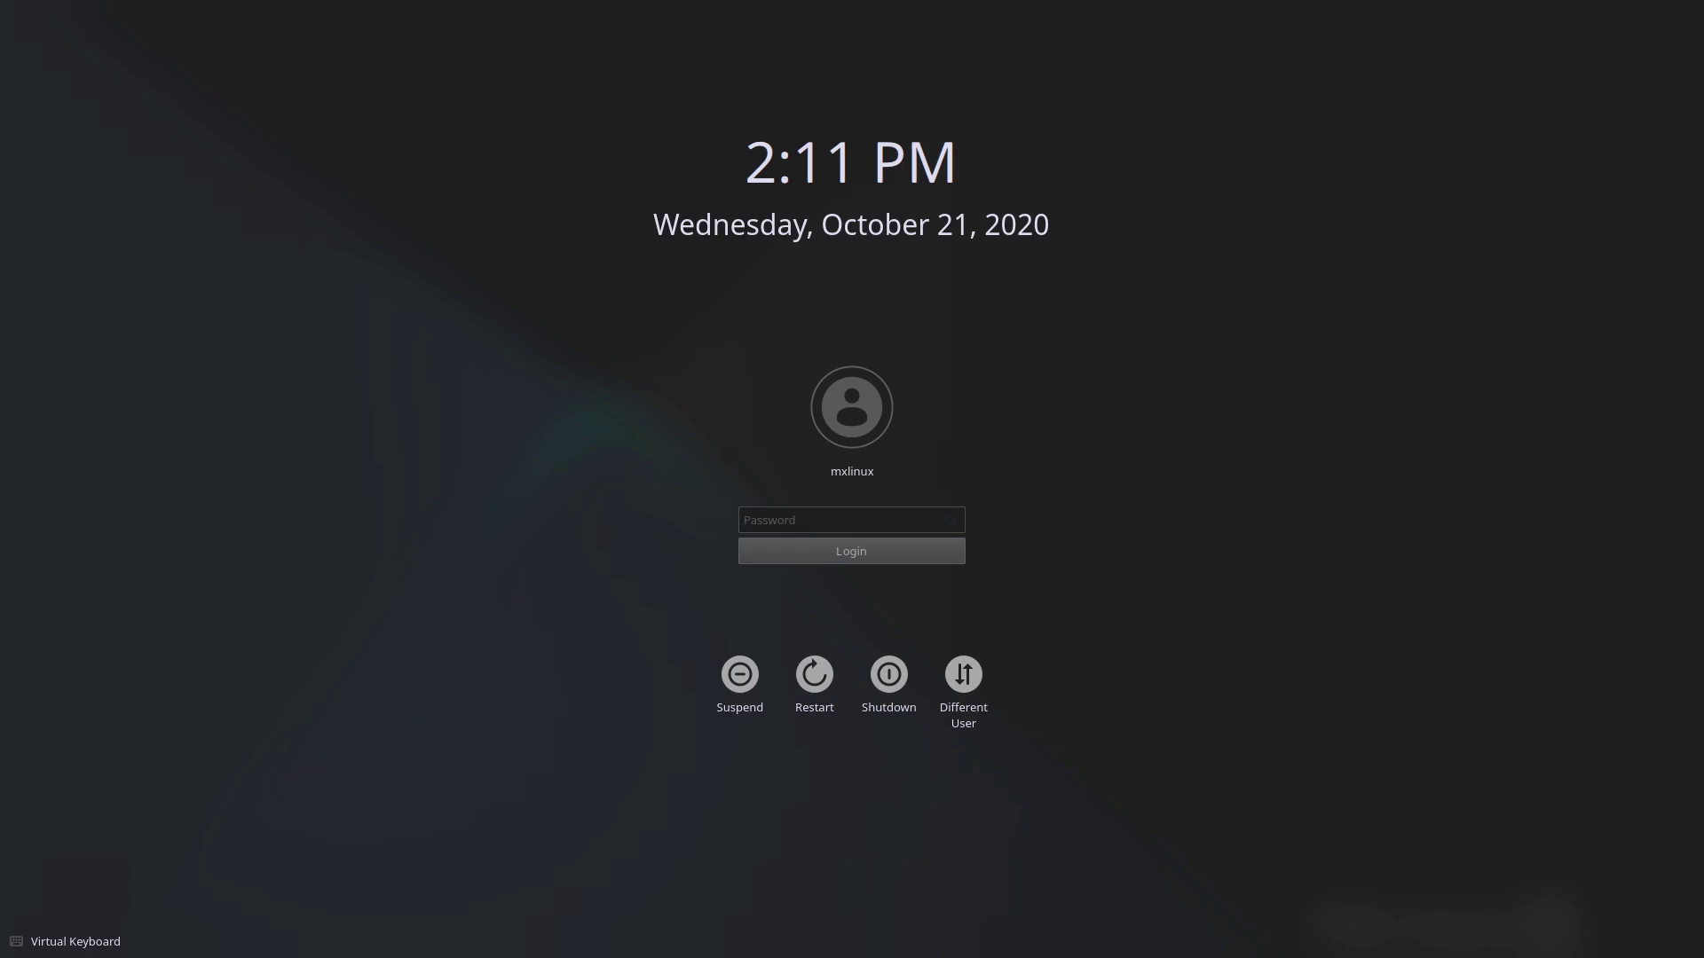
- Log in to Plasma with the account password and dismiss the 63-available-updates notice
click(869, 519)
text(•••)
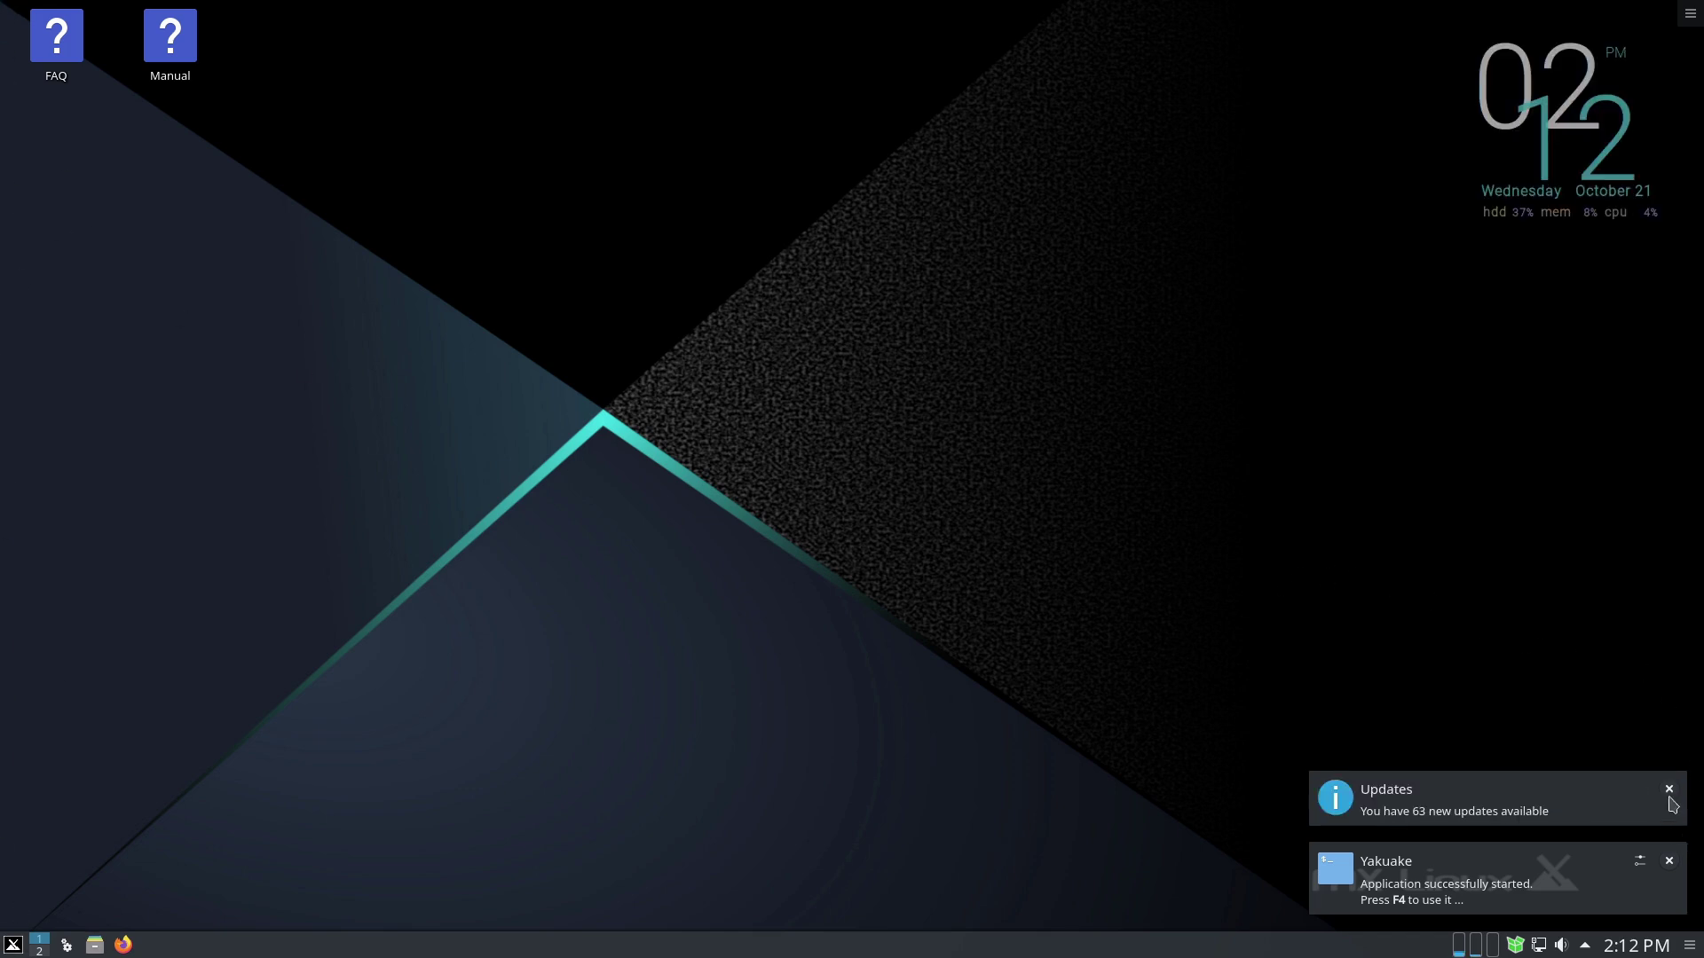
click(1668, 789)
- Dismiss the Yakuake startup notice and browse the list of installed applications
click(1669, 862)
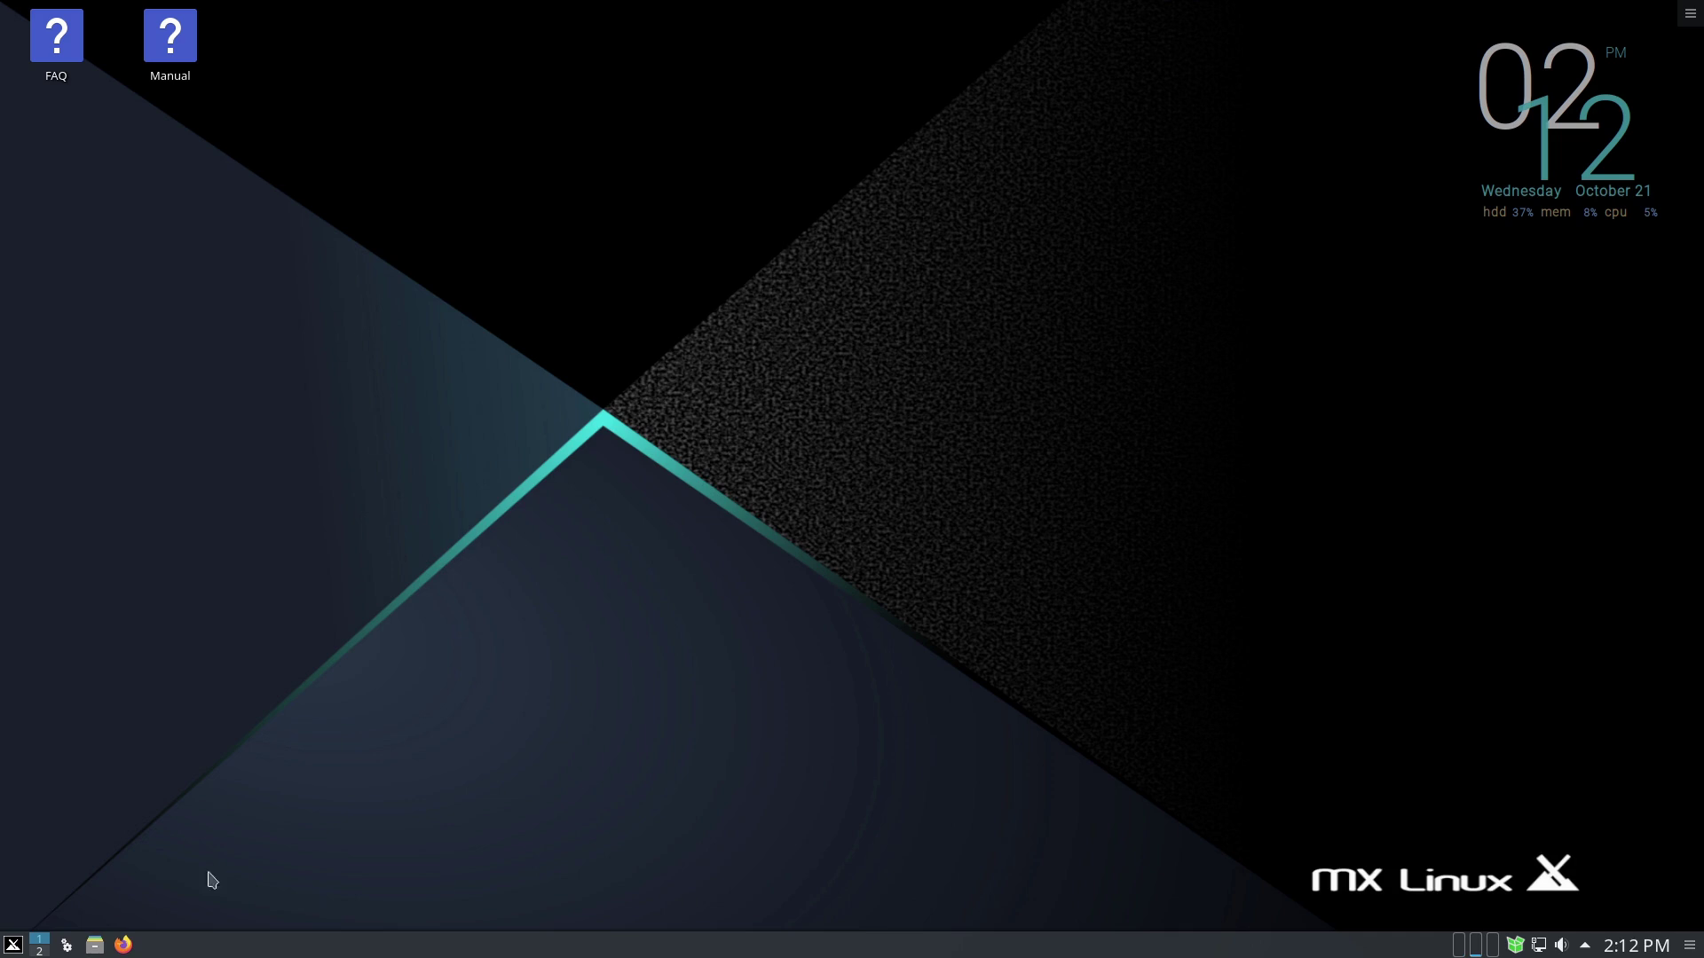
click(14, 942)
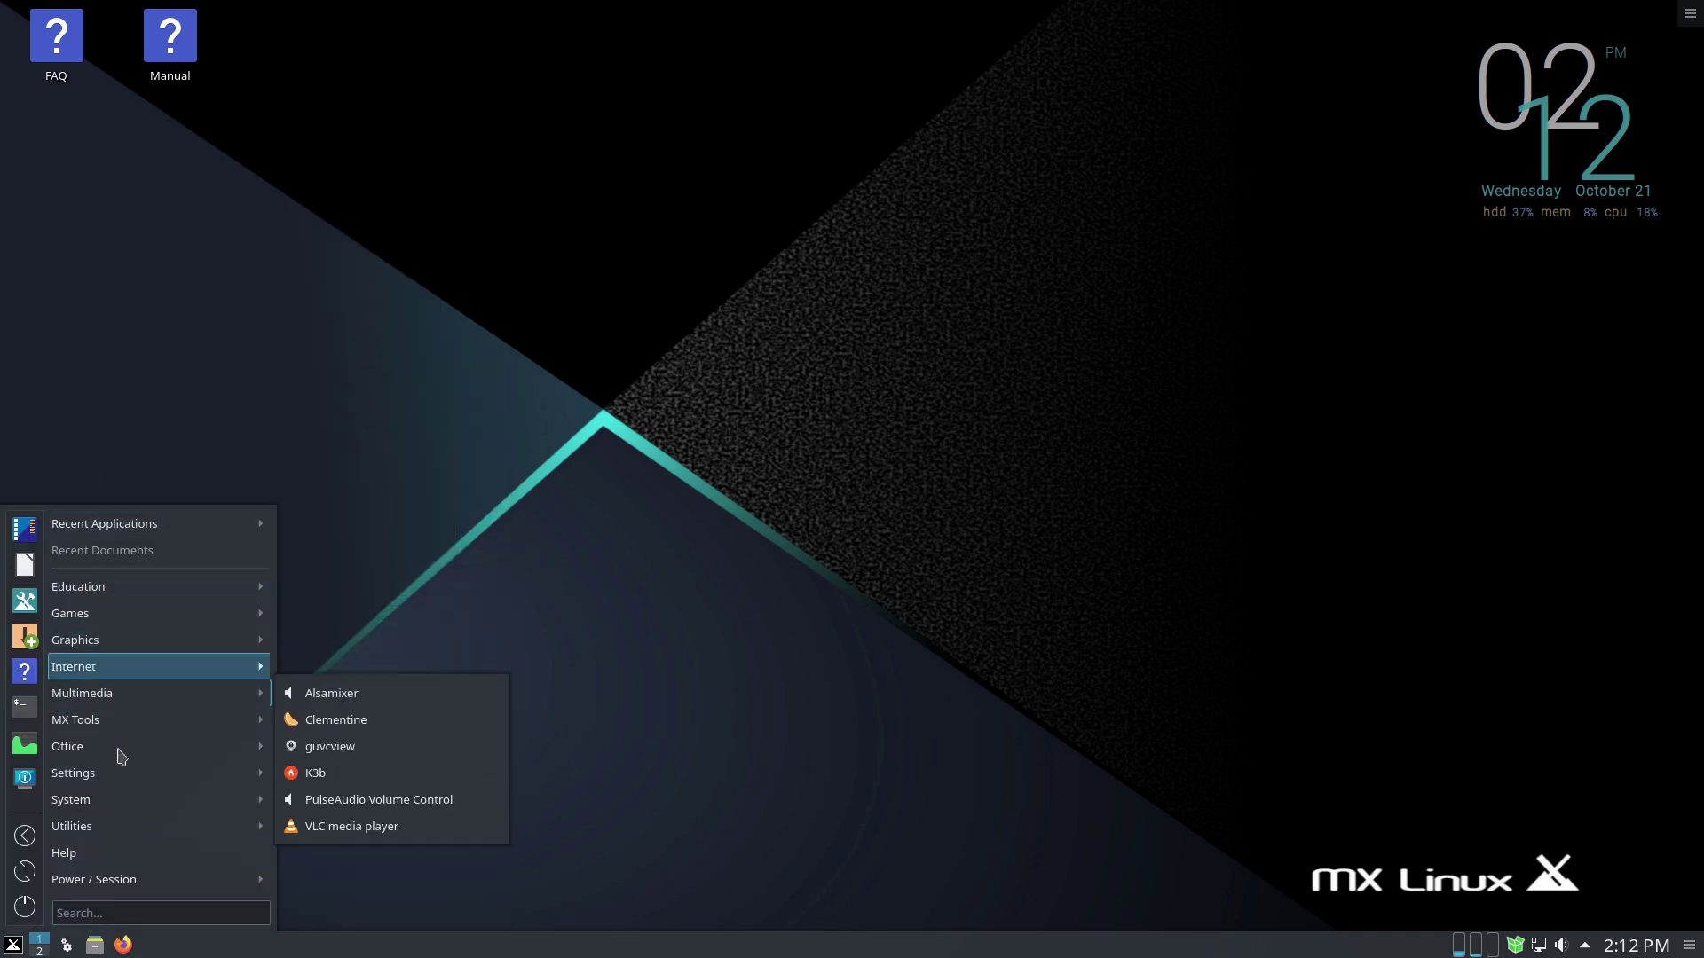
mouse_move(49, 622)
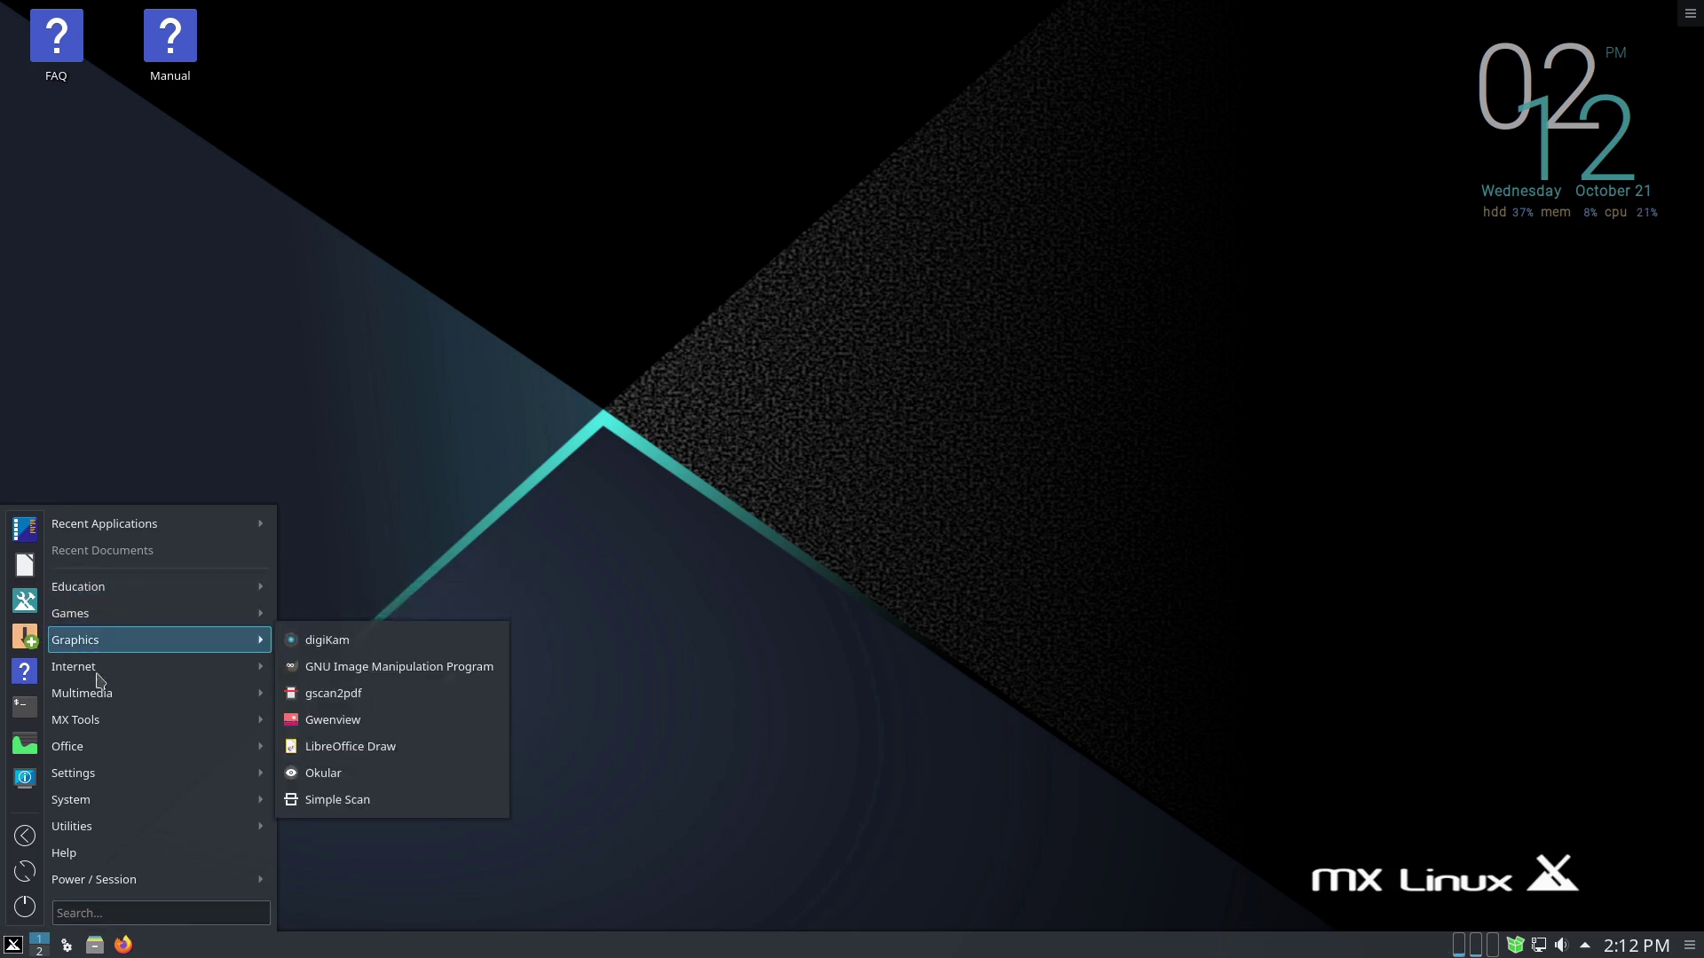
mouse_move(115, 699)
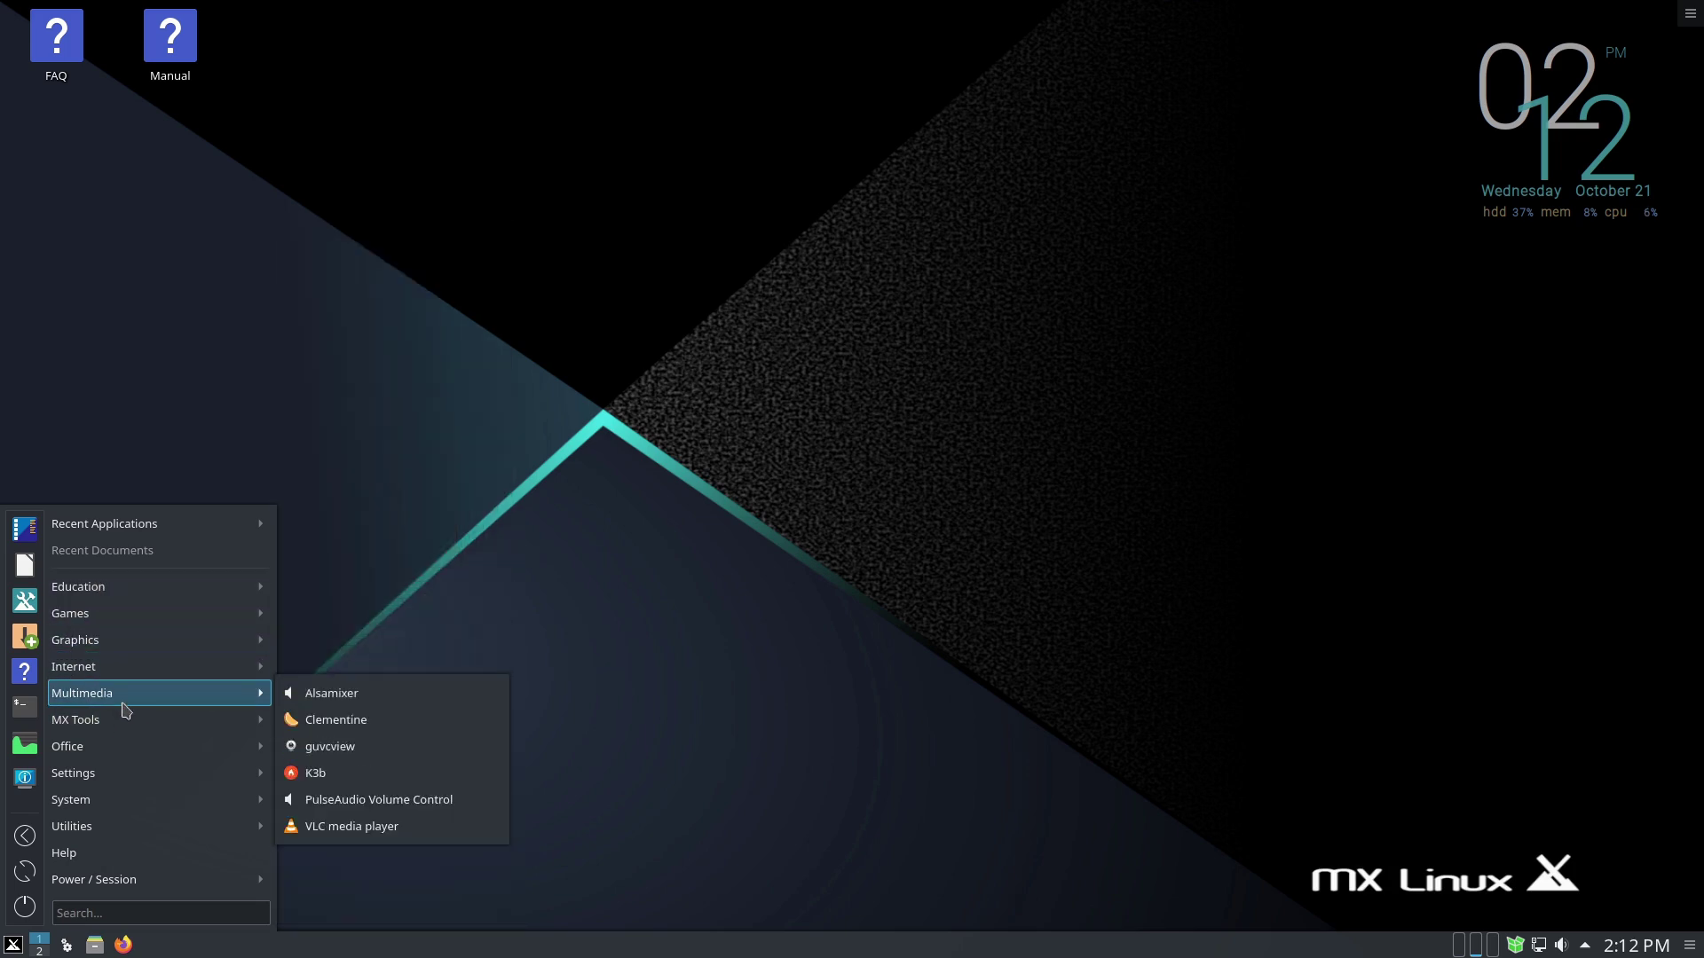
click(932, 577)
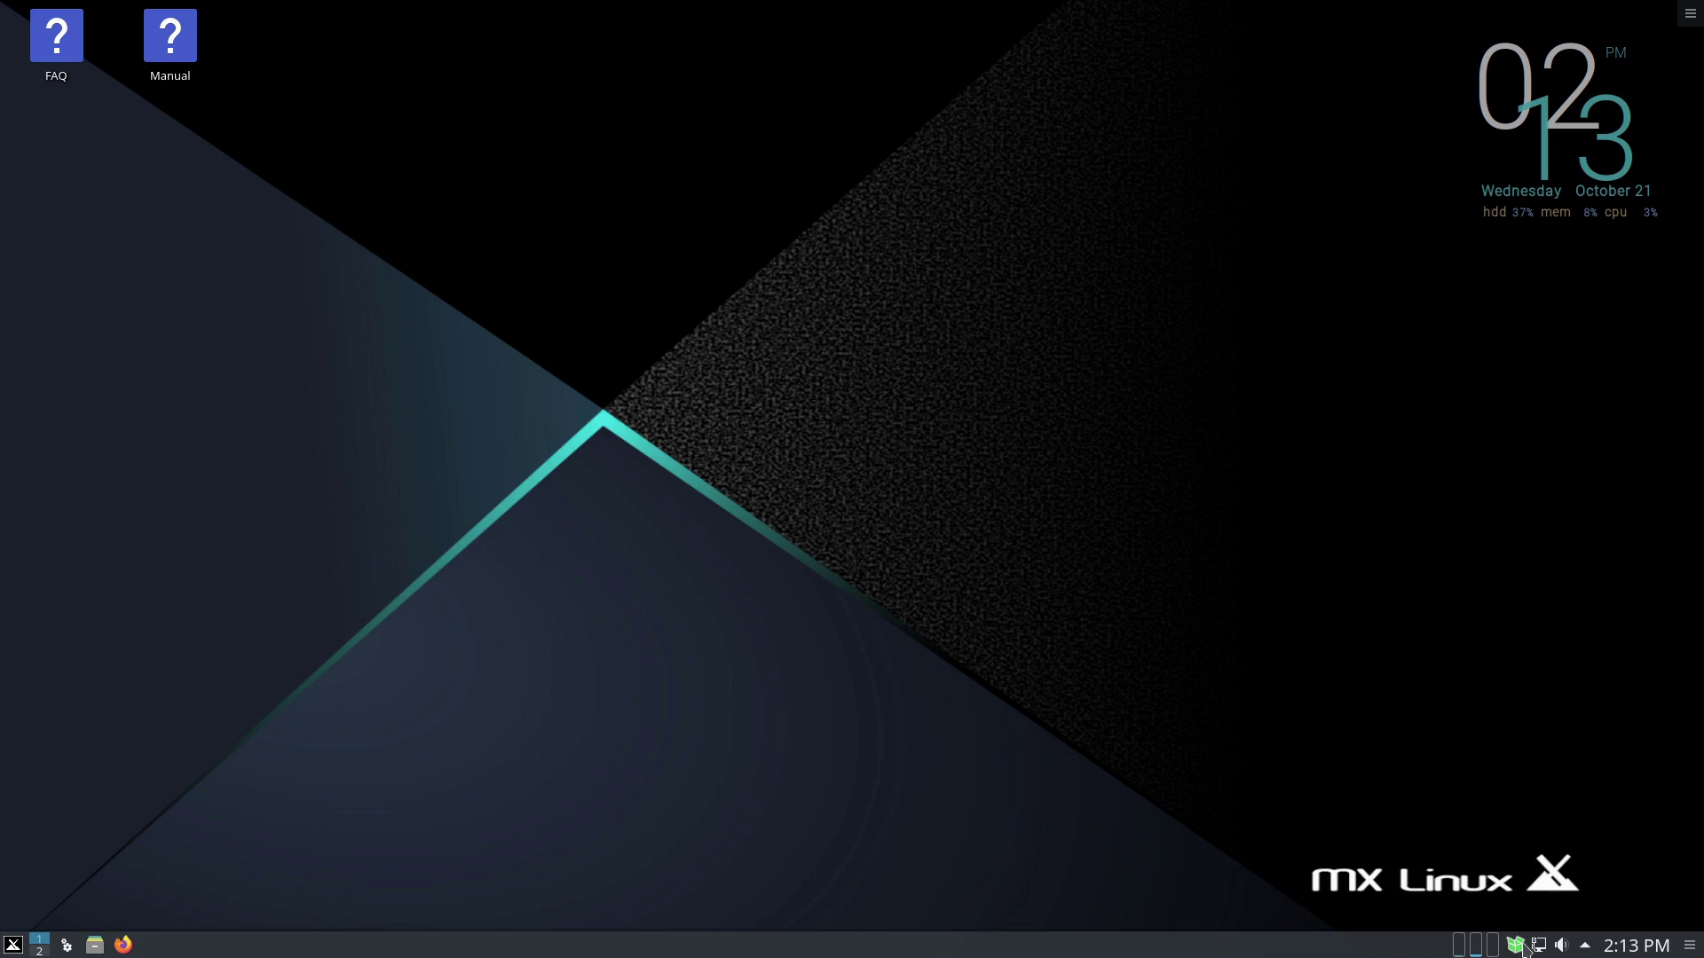
- Browse the application menu's Education through Settings submenus, then launch the Dolphin file manager
mouse_move(1516, 947)
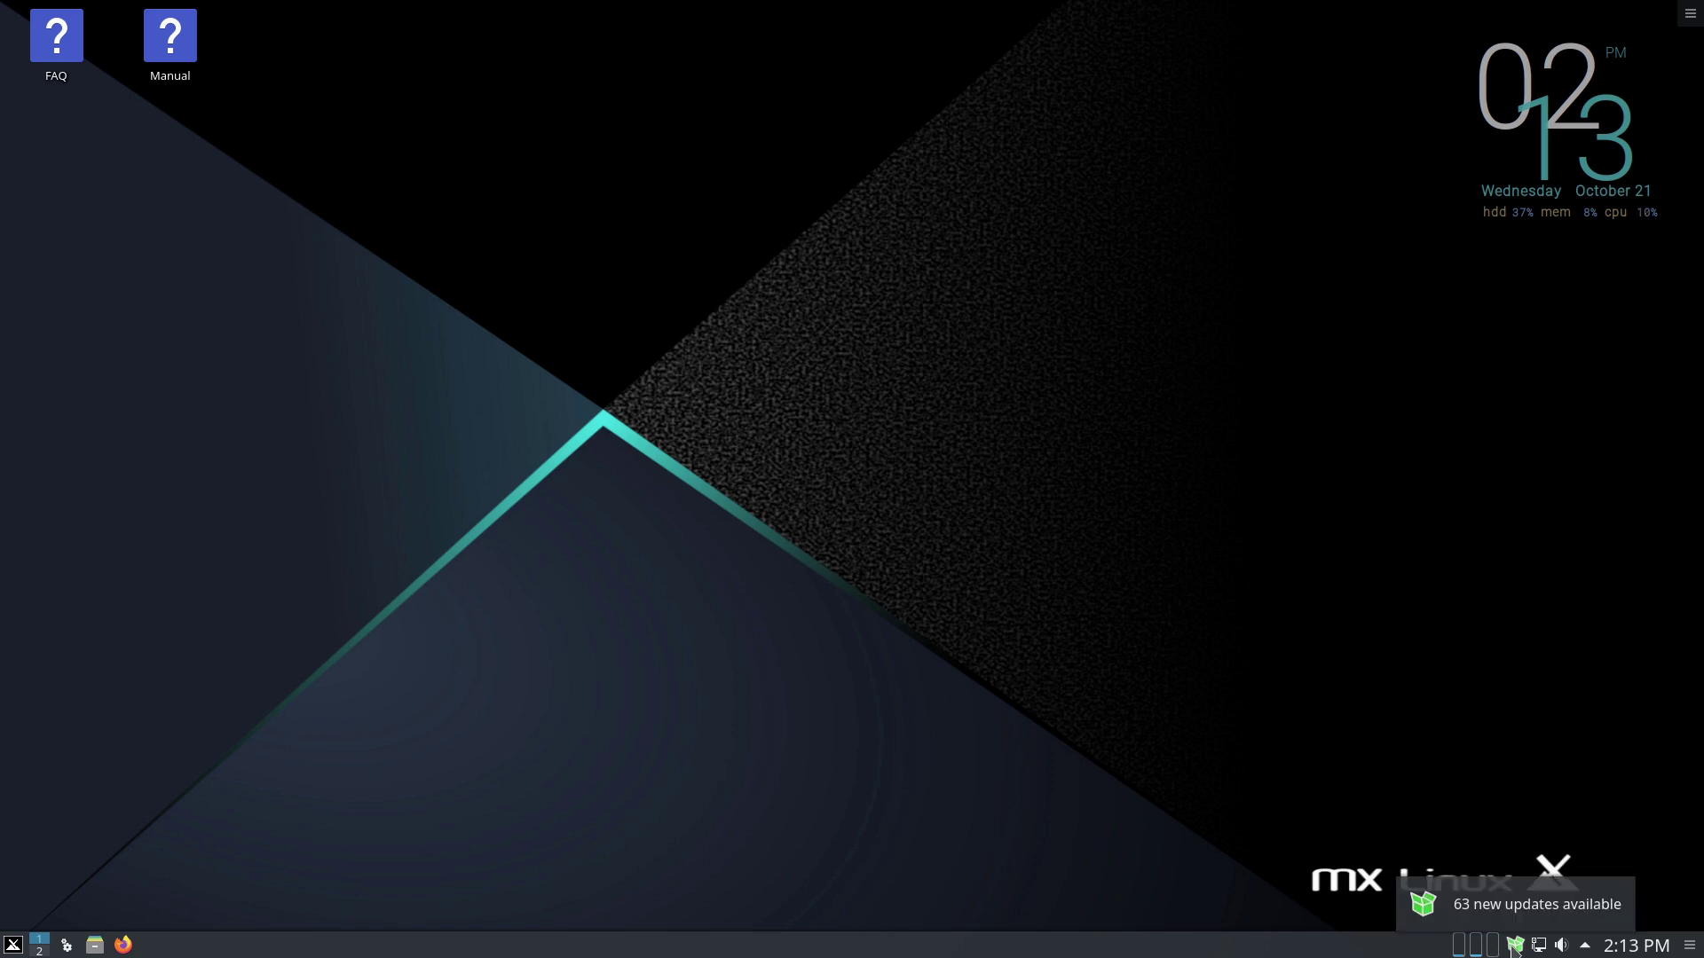
click(12, 946)
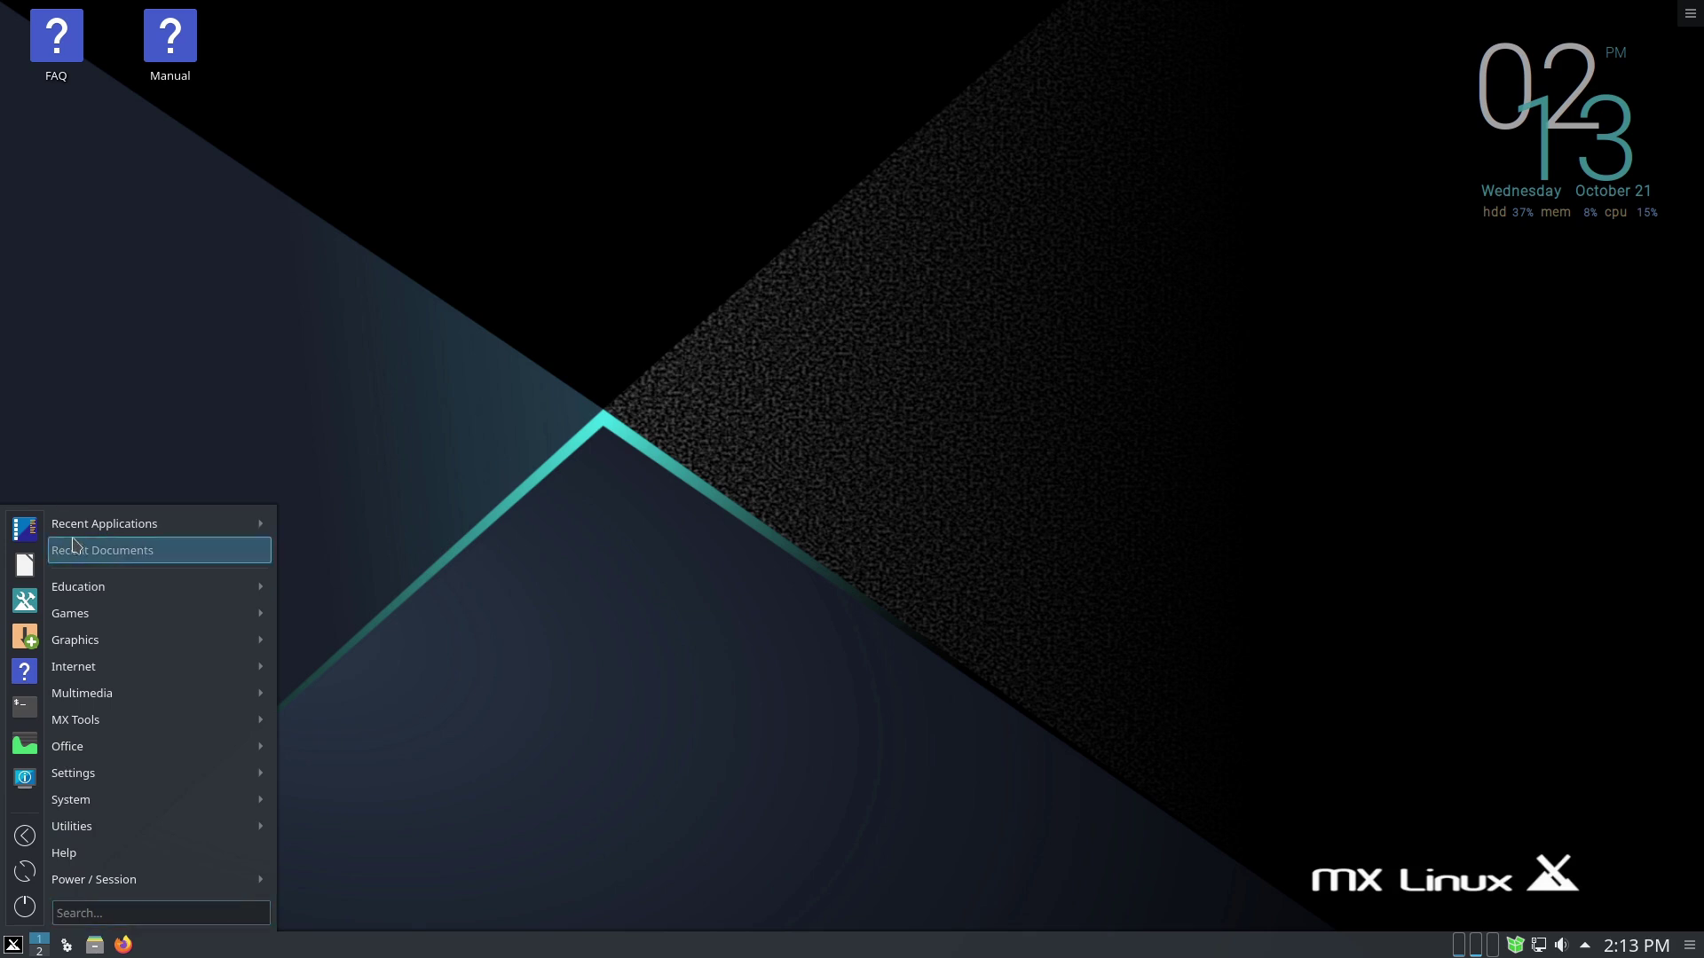
mouse_move(155, 592)
mouse_move(160, 623)
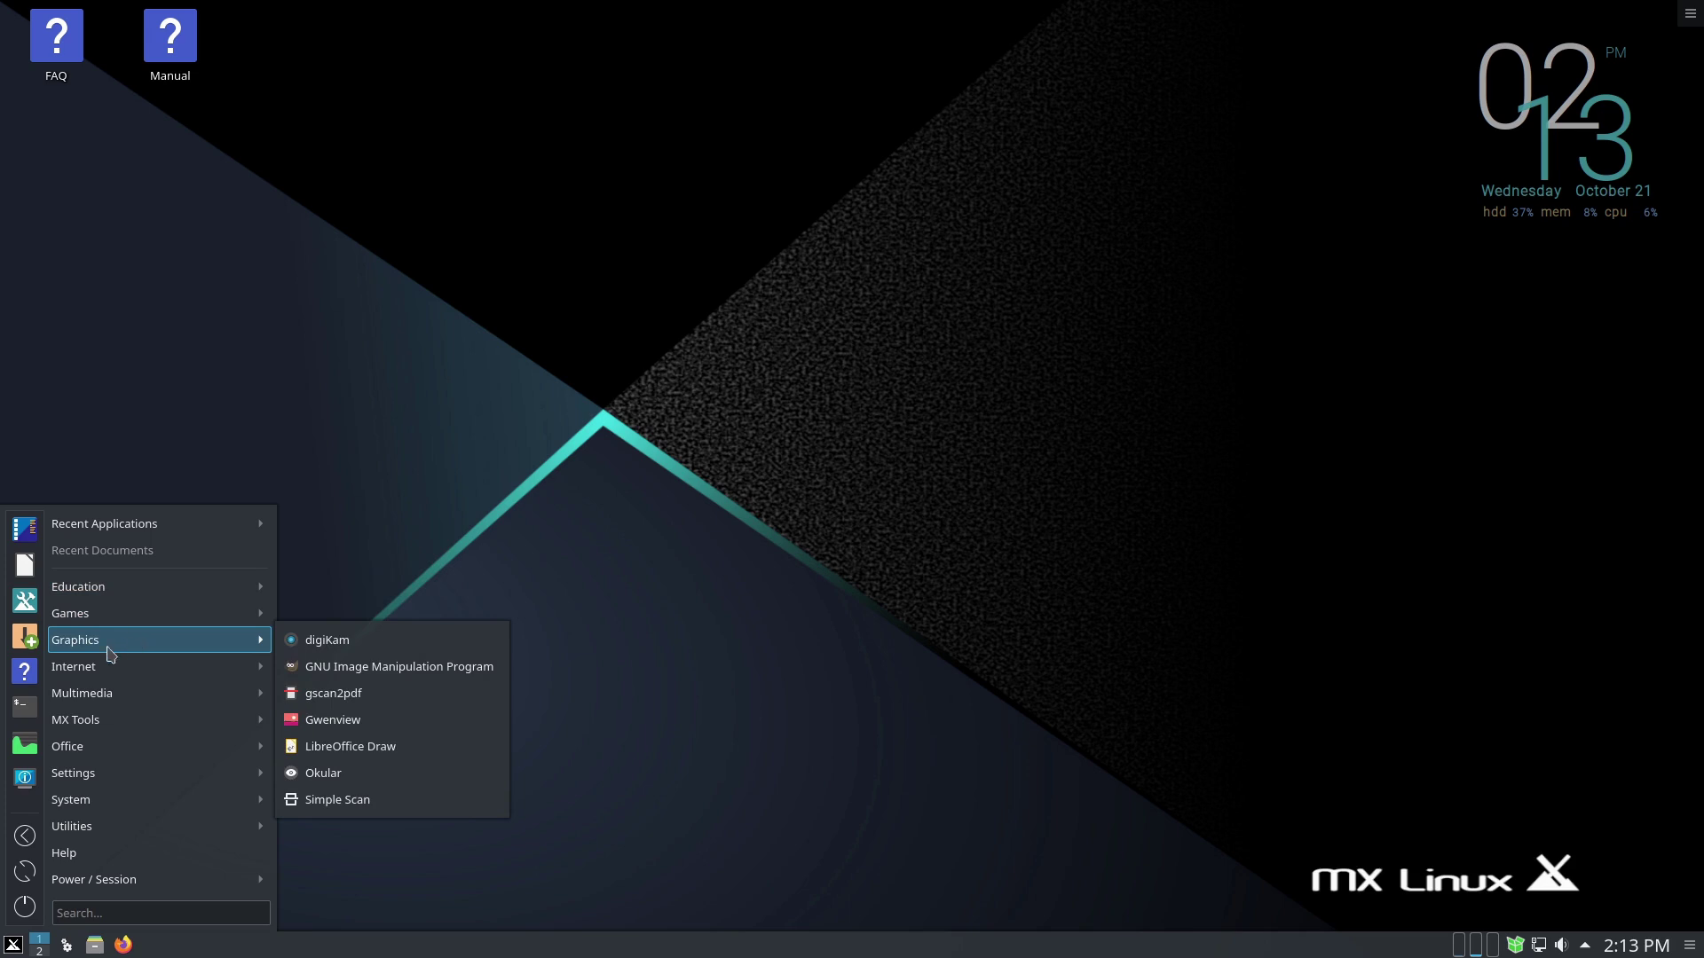
mouse_move(157, 678)
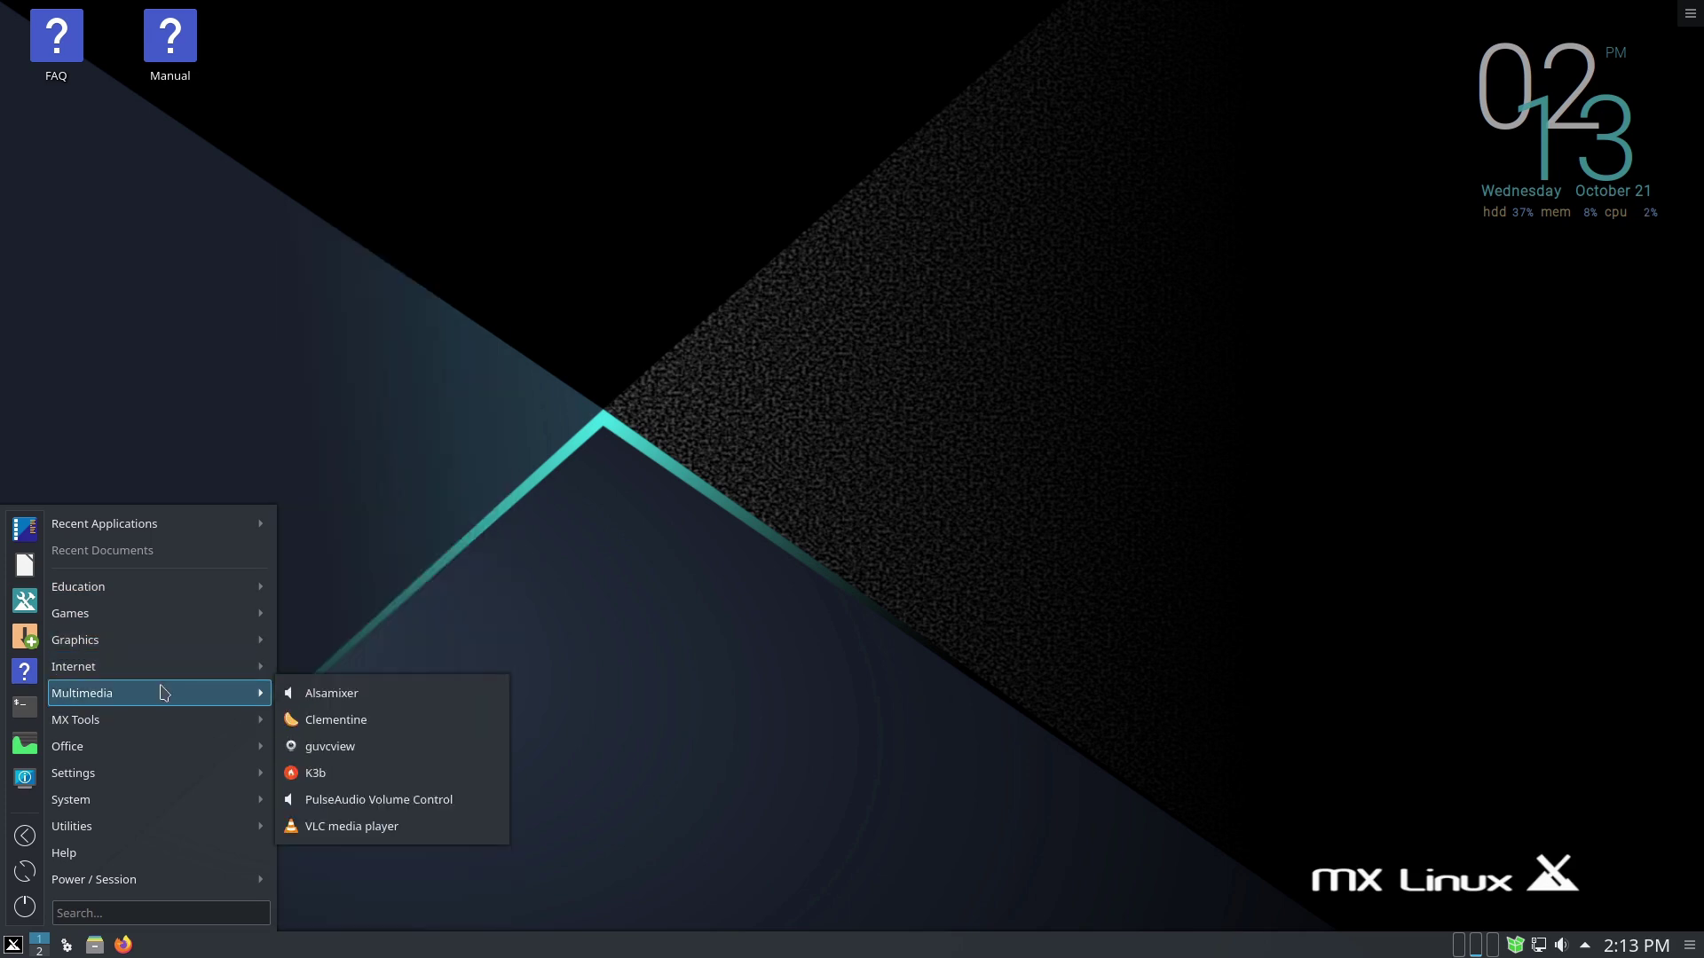
mouse_move(134, 756)
mouse_move(133, 789)
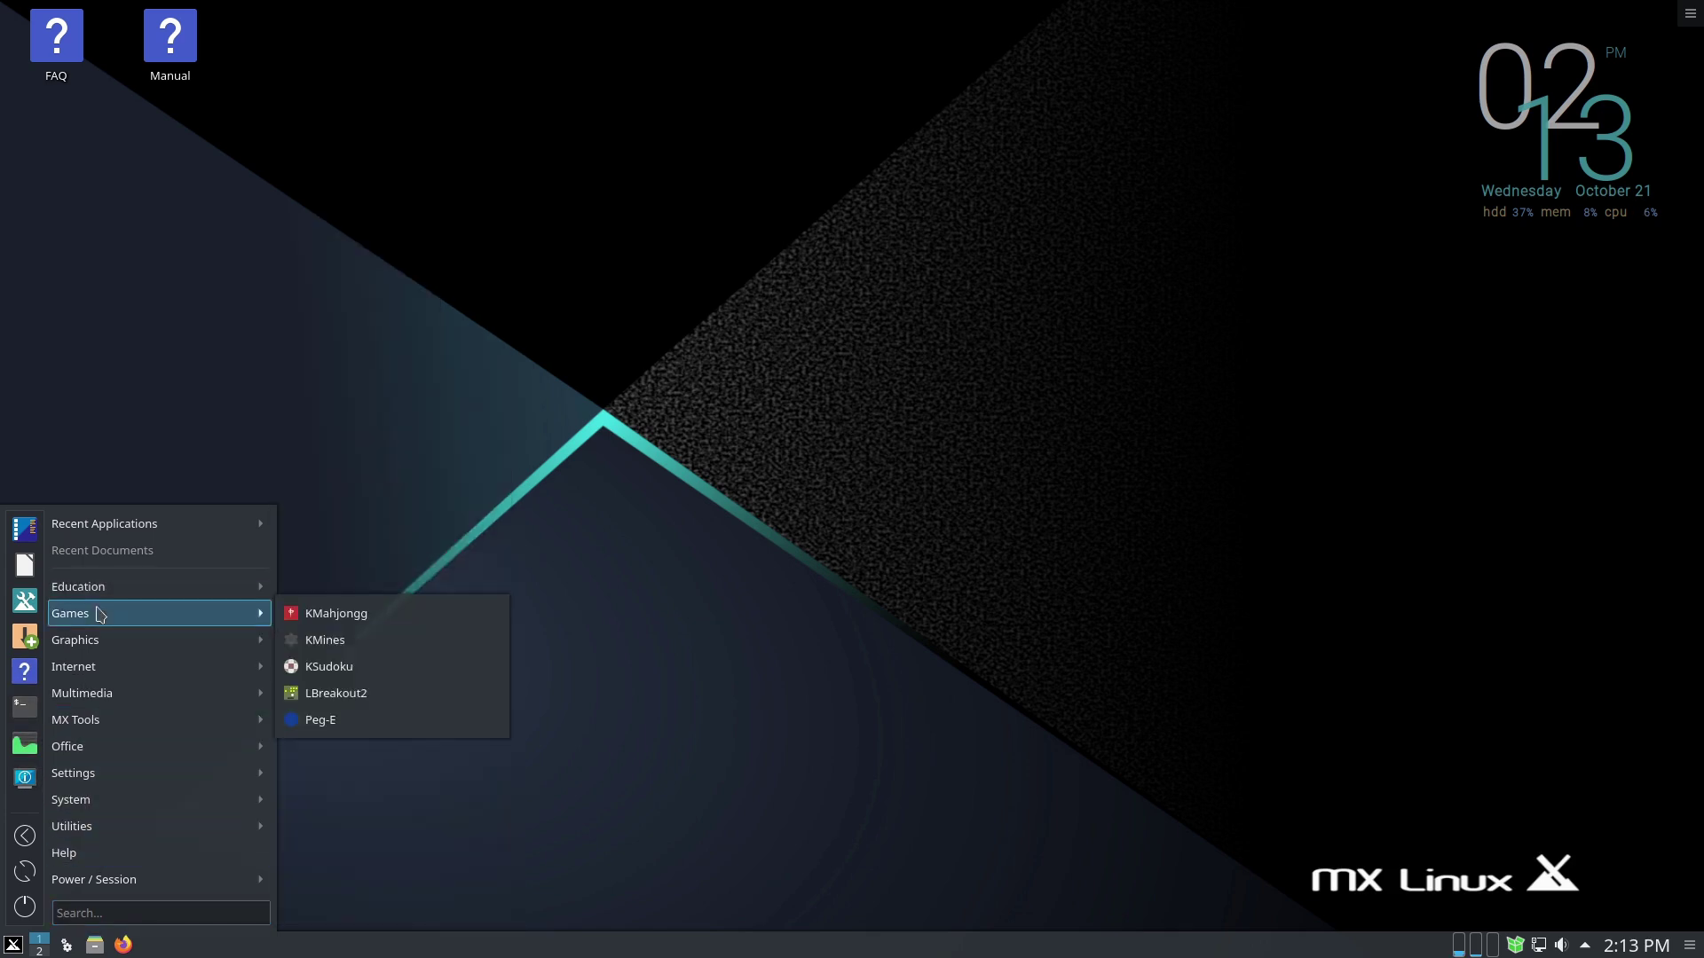
click(100, 947)
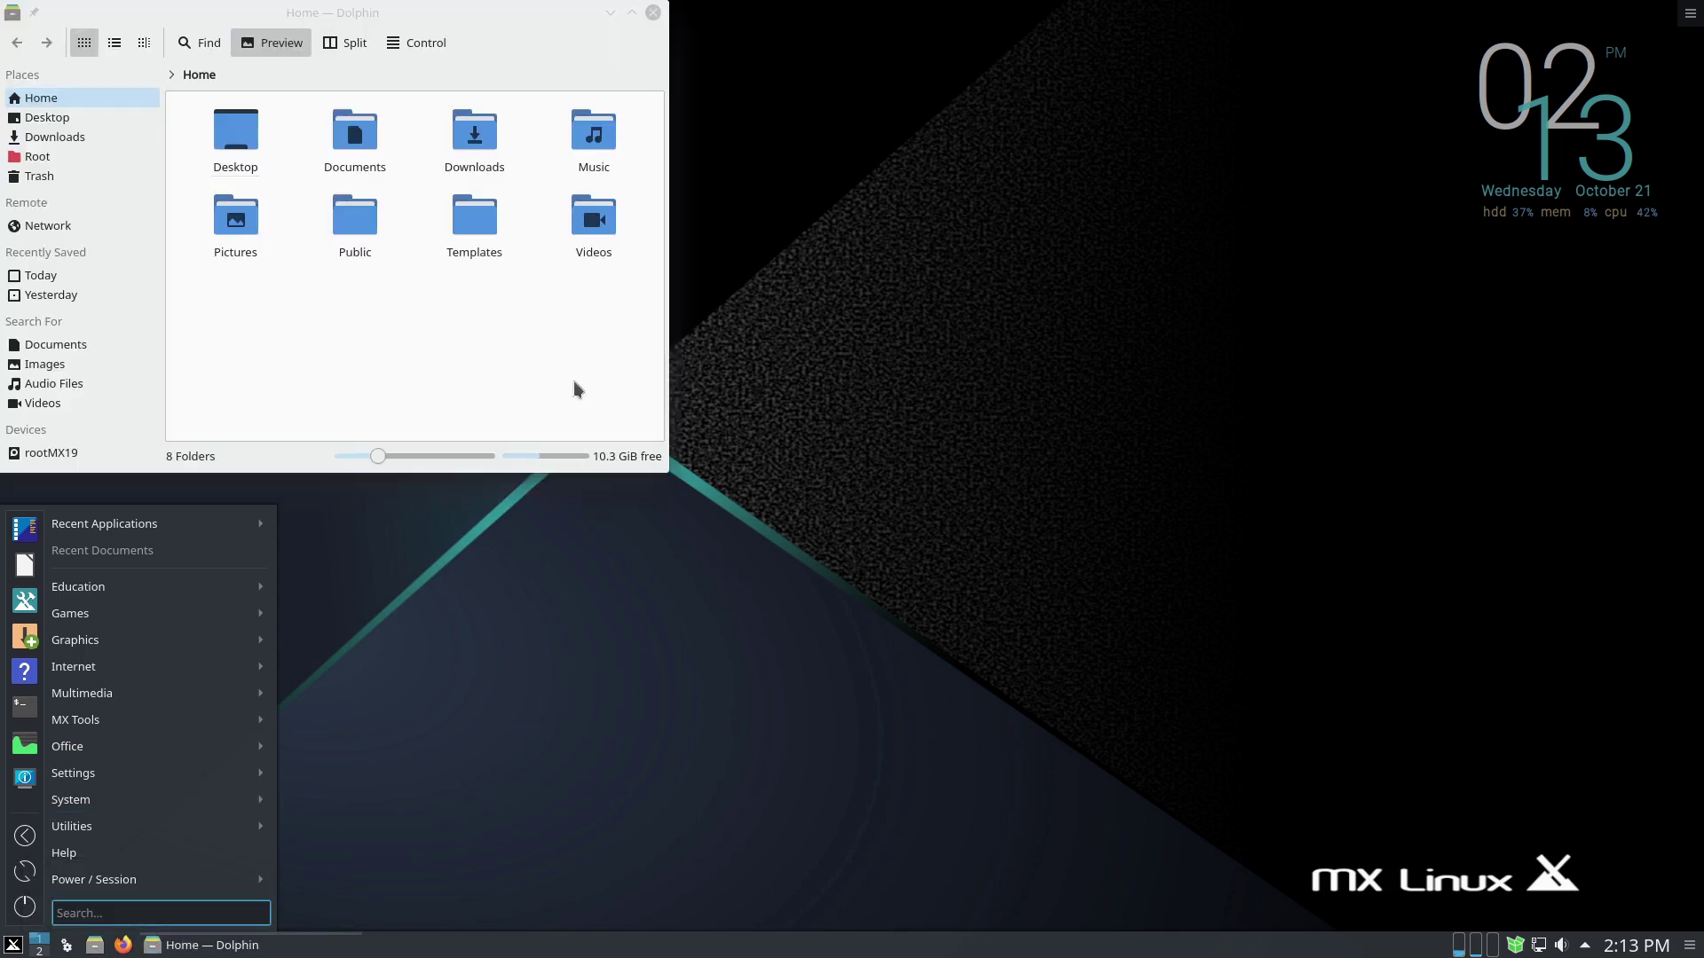
drag(324, 9, 859, 211)
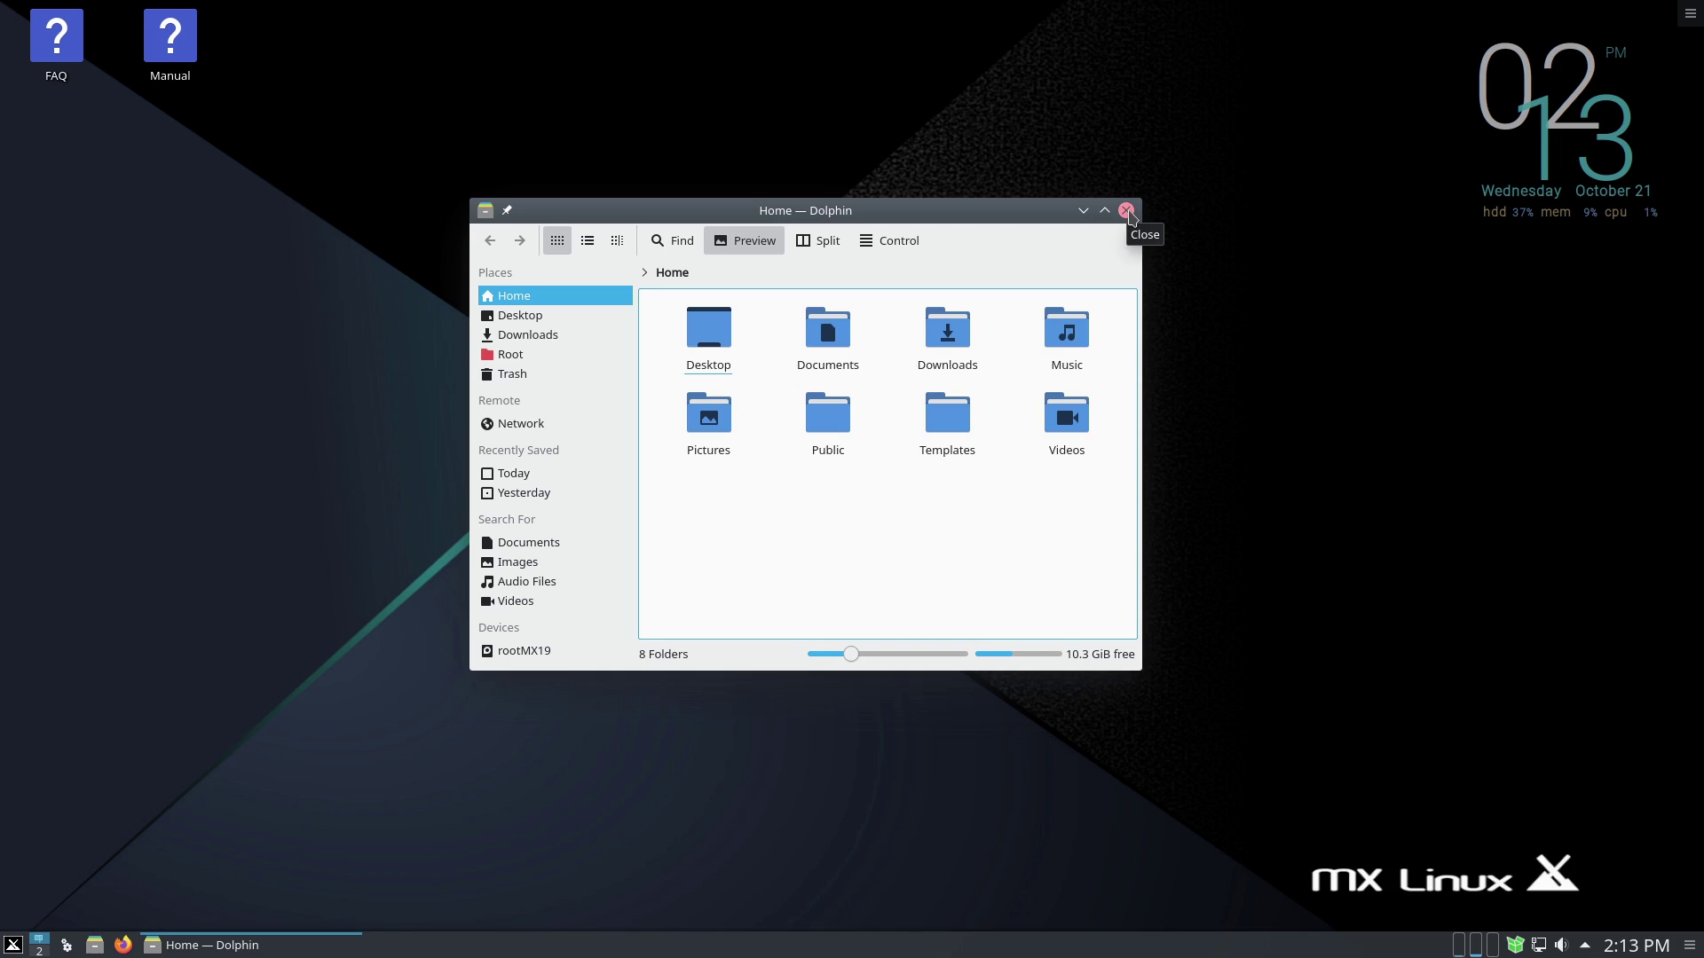
click(1126, 212)
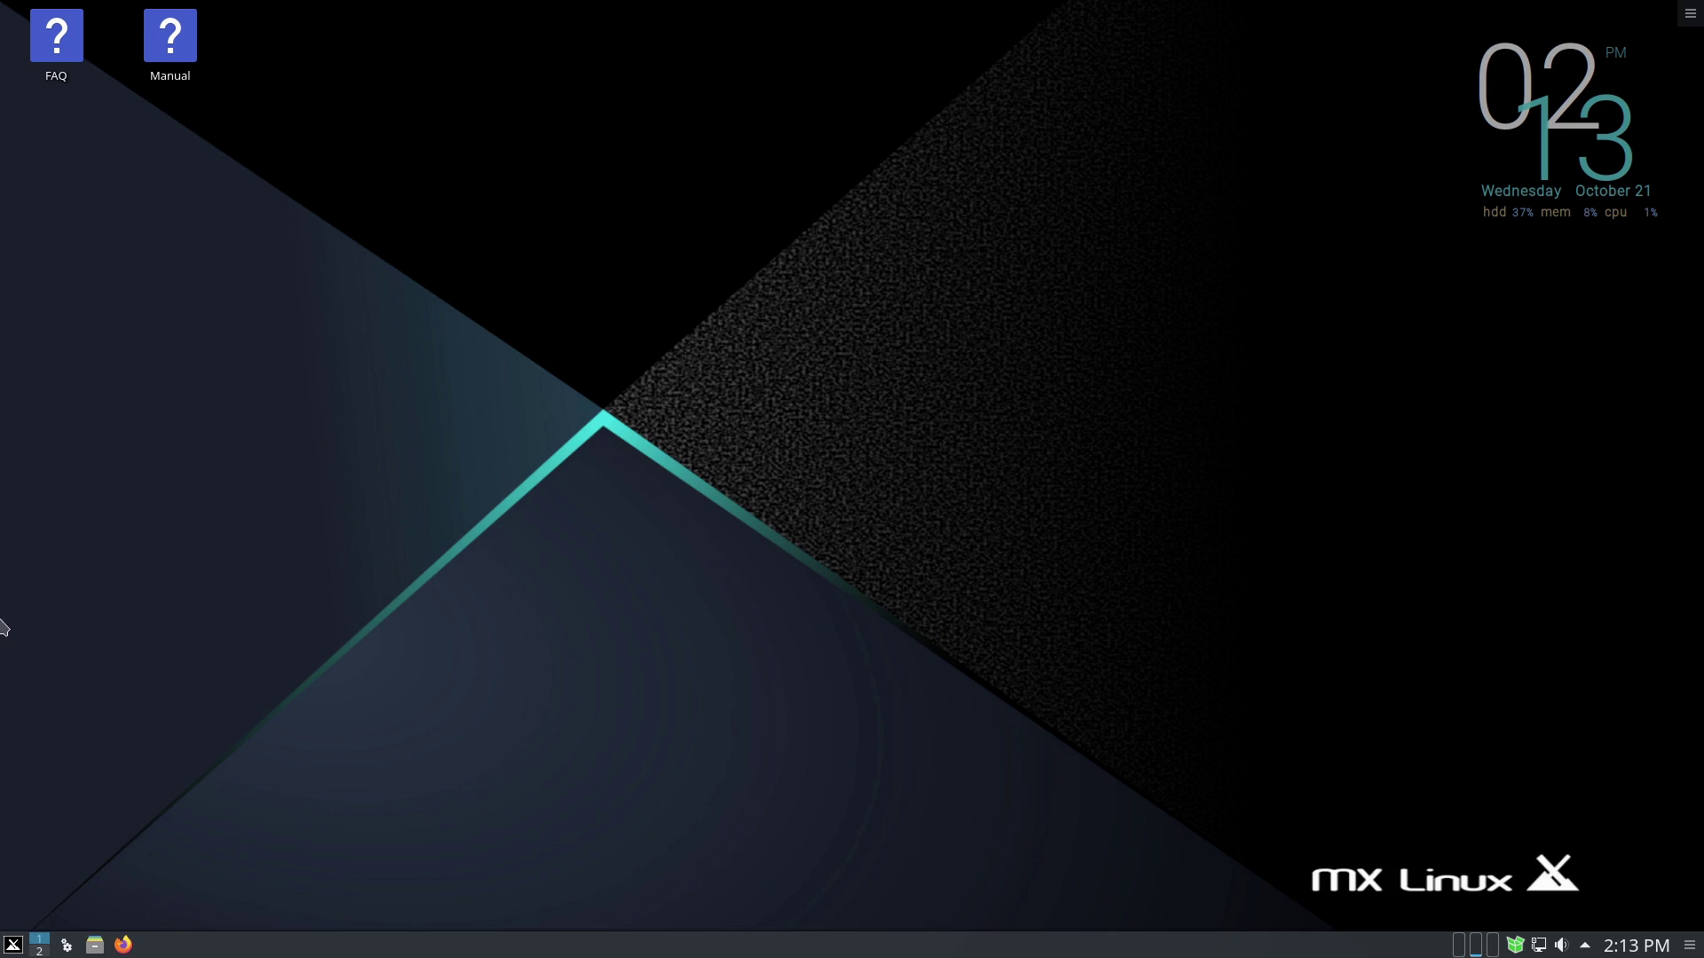
click(6, 949)
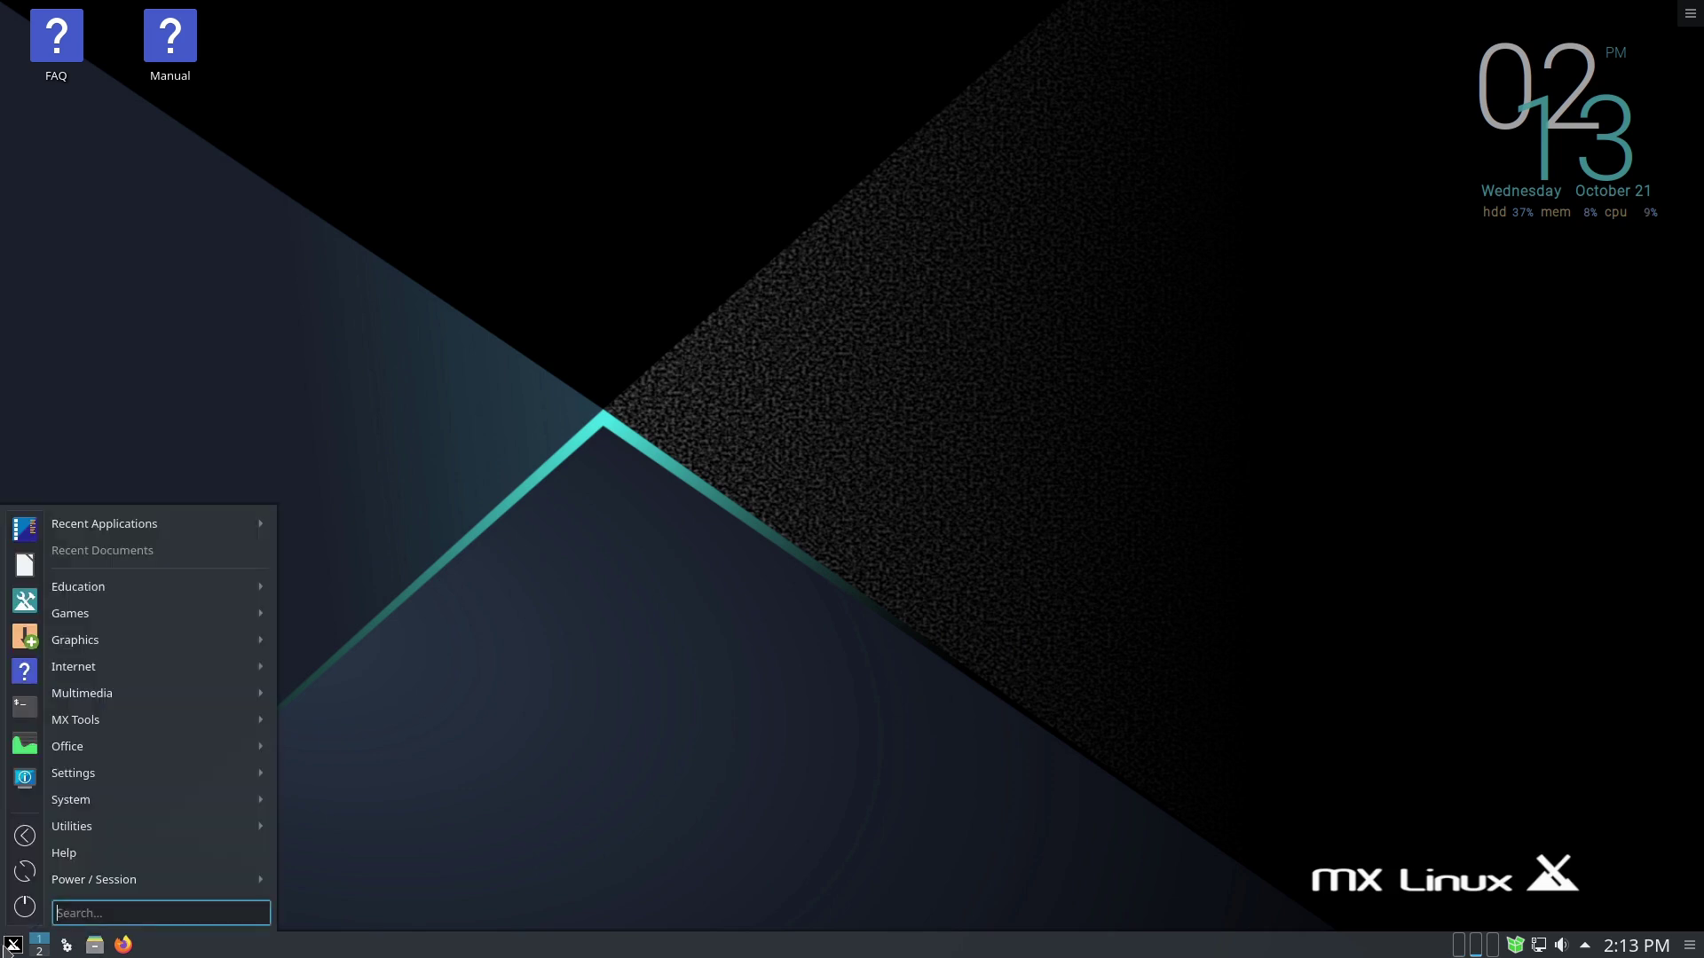
- Run htop in a Konsole terminal, then close the whole Konsole window
mouse_move(37, 751)
click(22, 708)
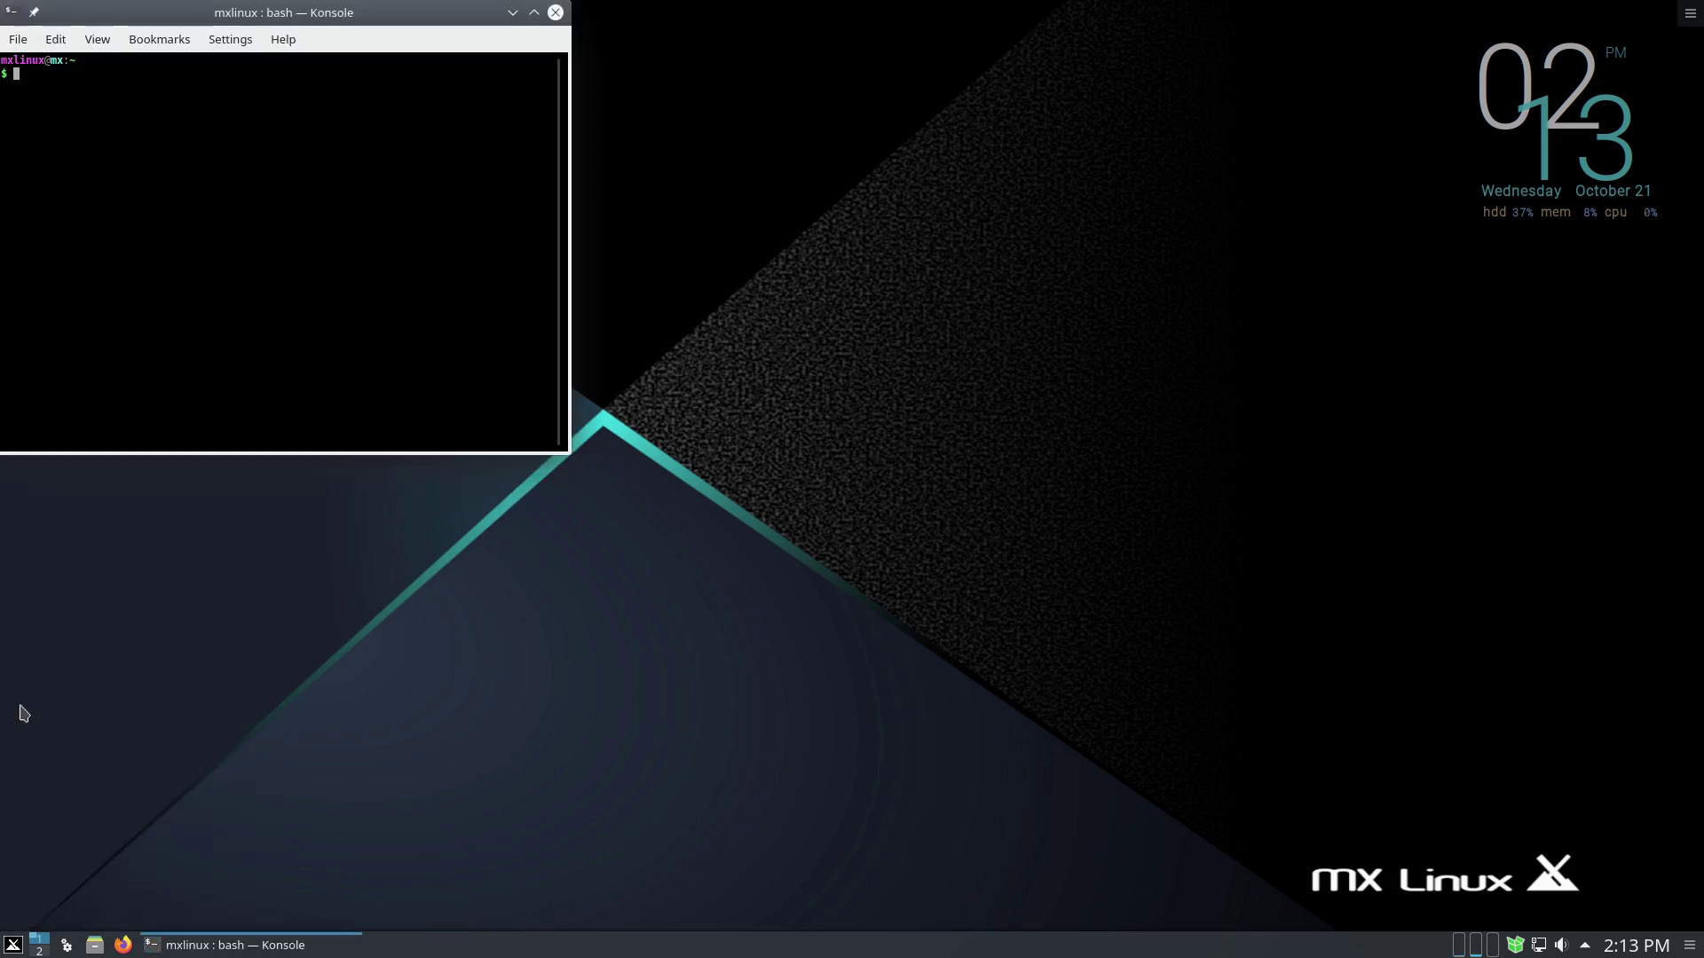
key(Return)
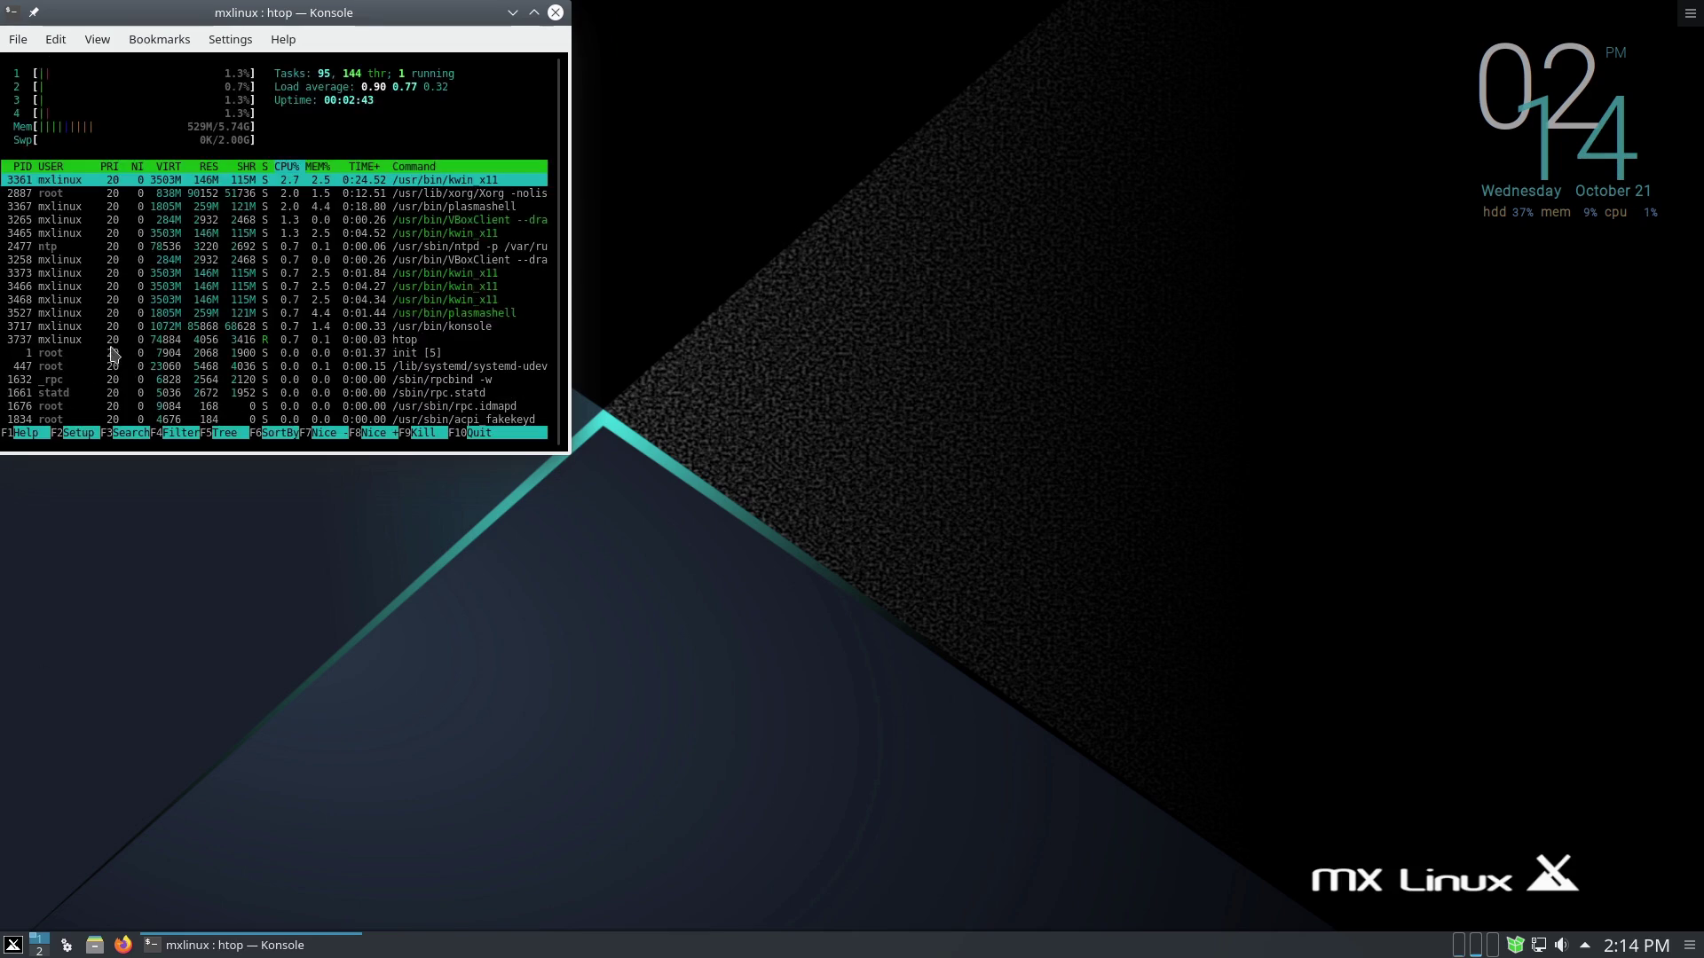
click(555, 13)
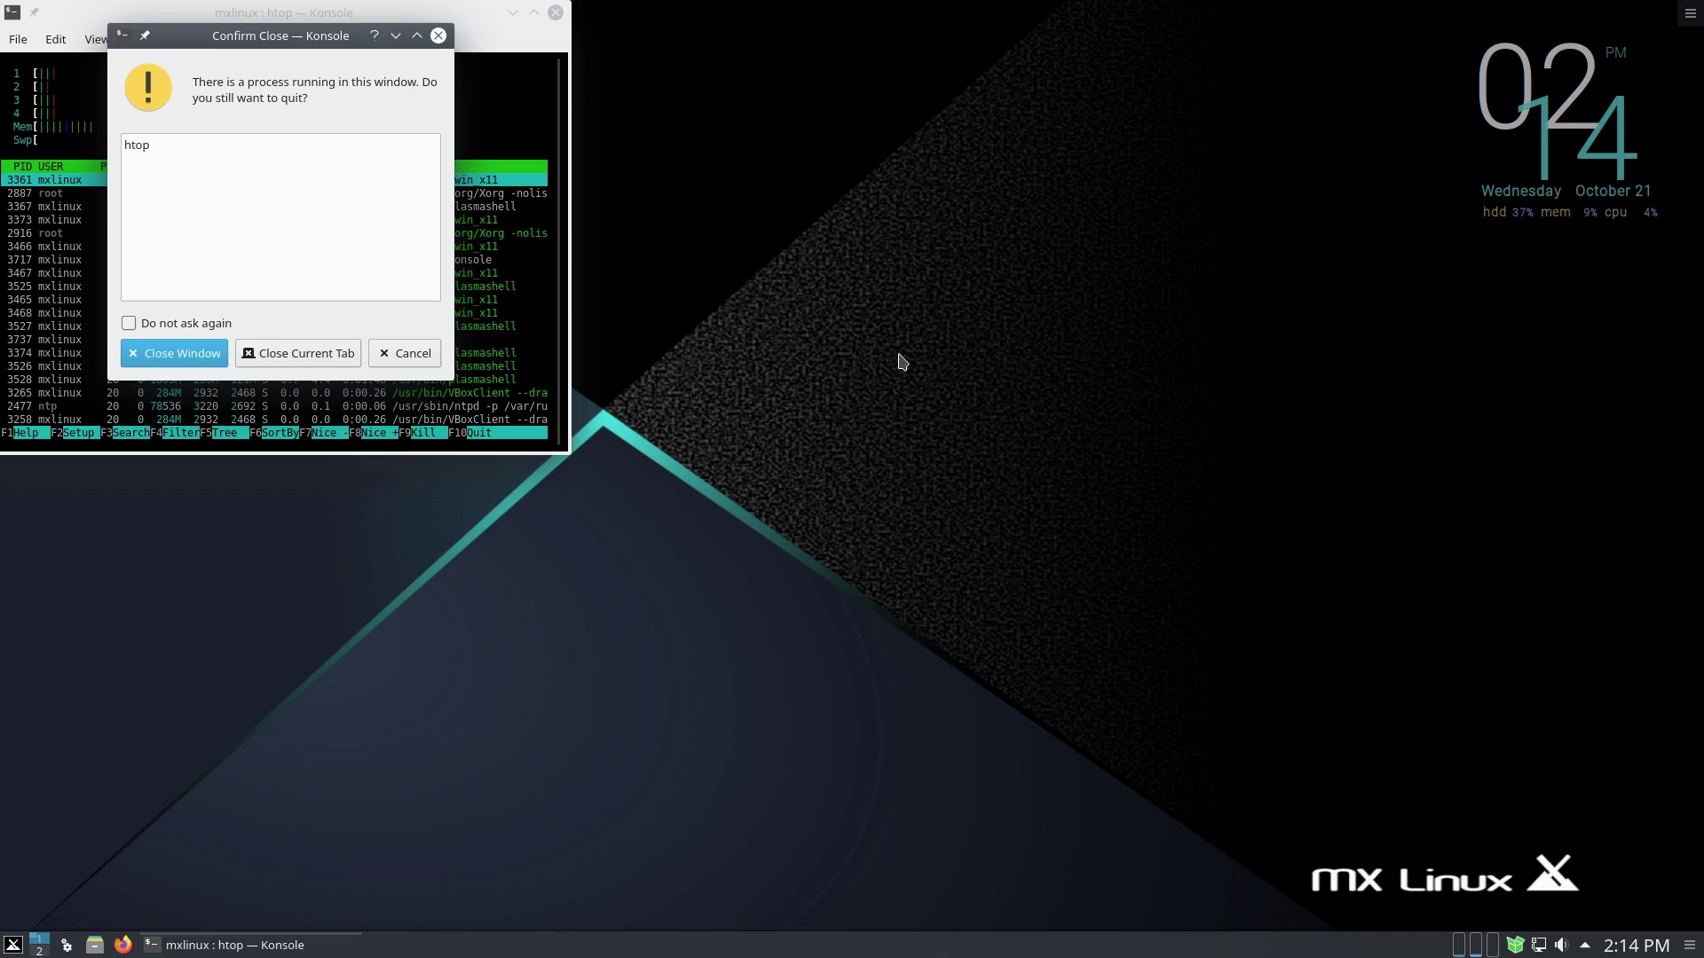
click(209, 355)
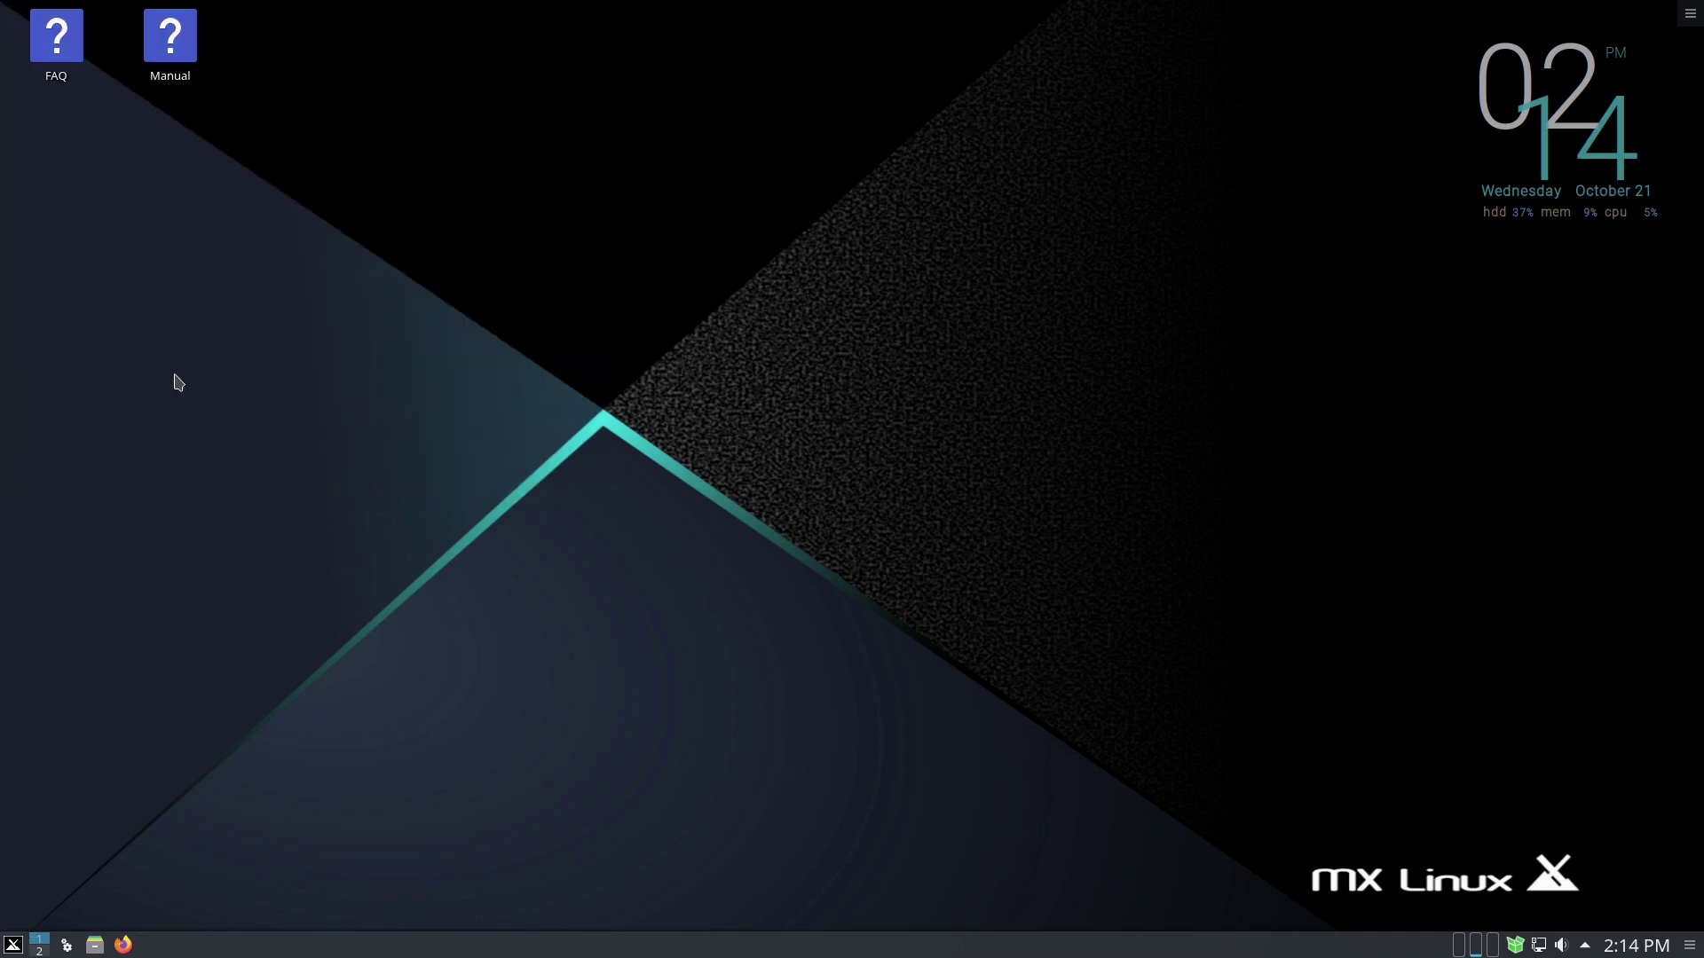
- Search the application menu for 'sett' to list System Settings and related apps
click(12, 946)
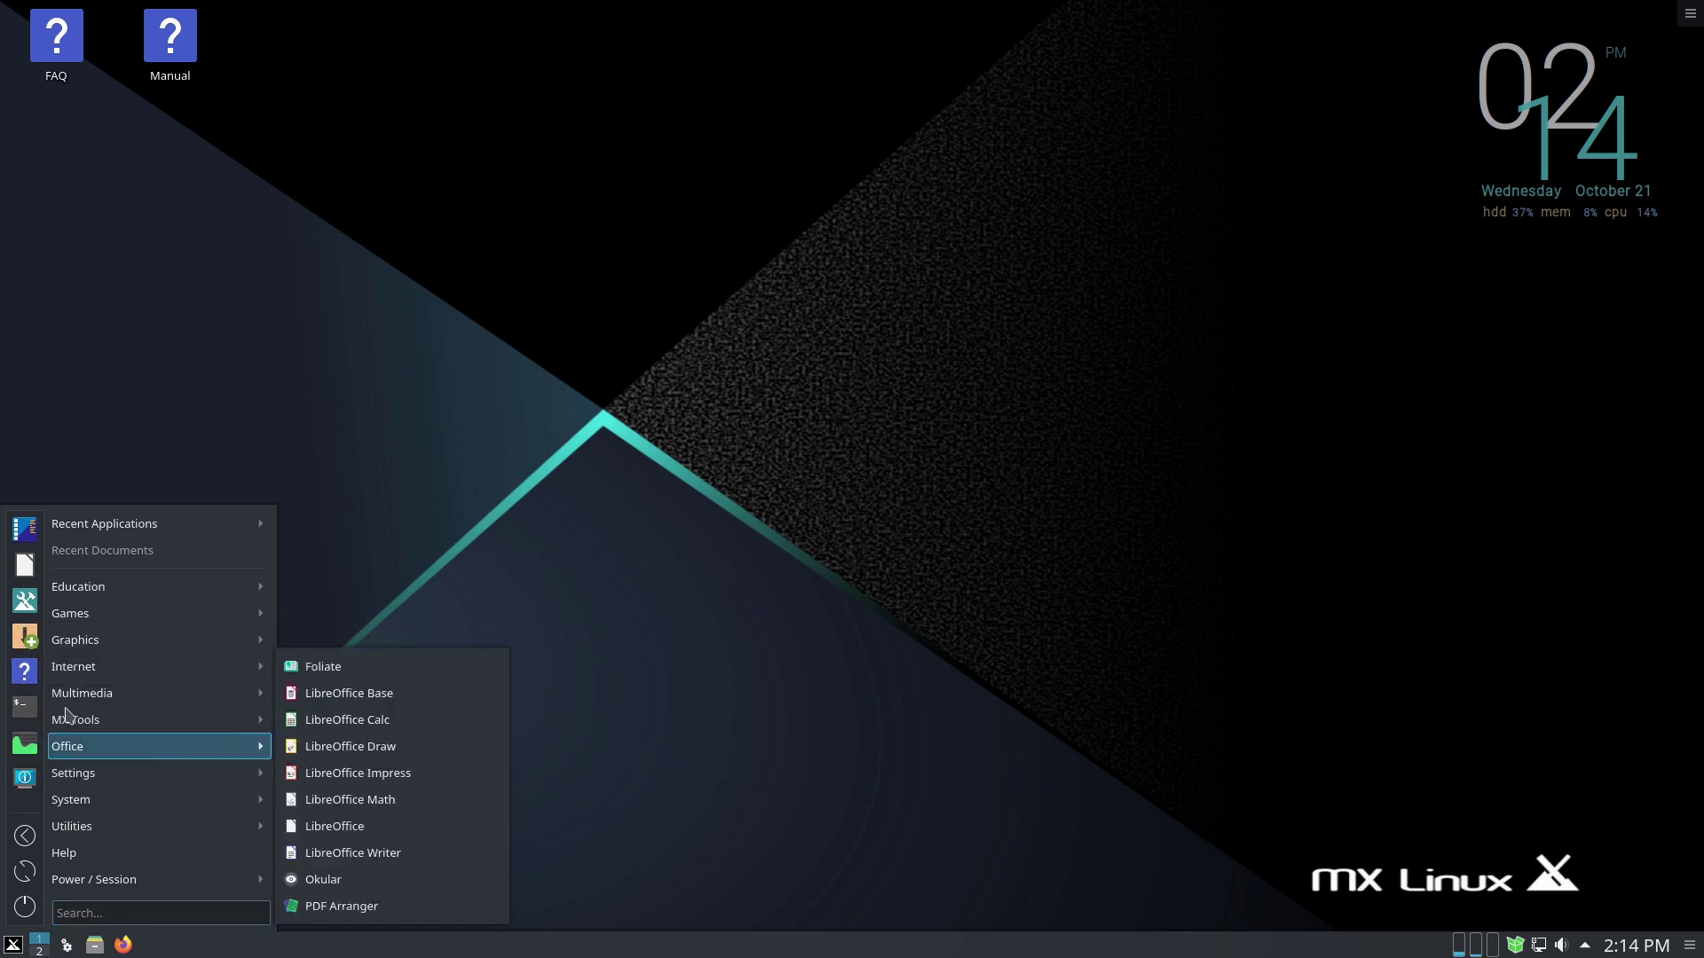
text(sett)
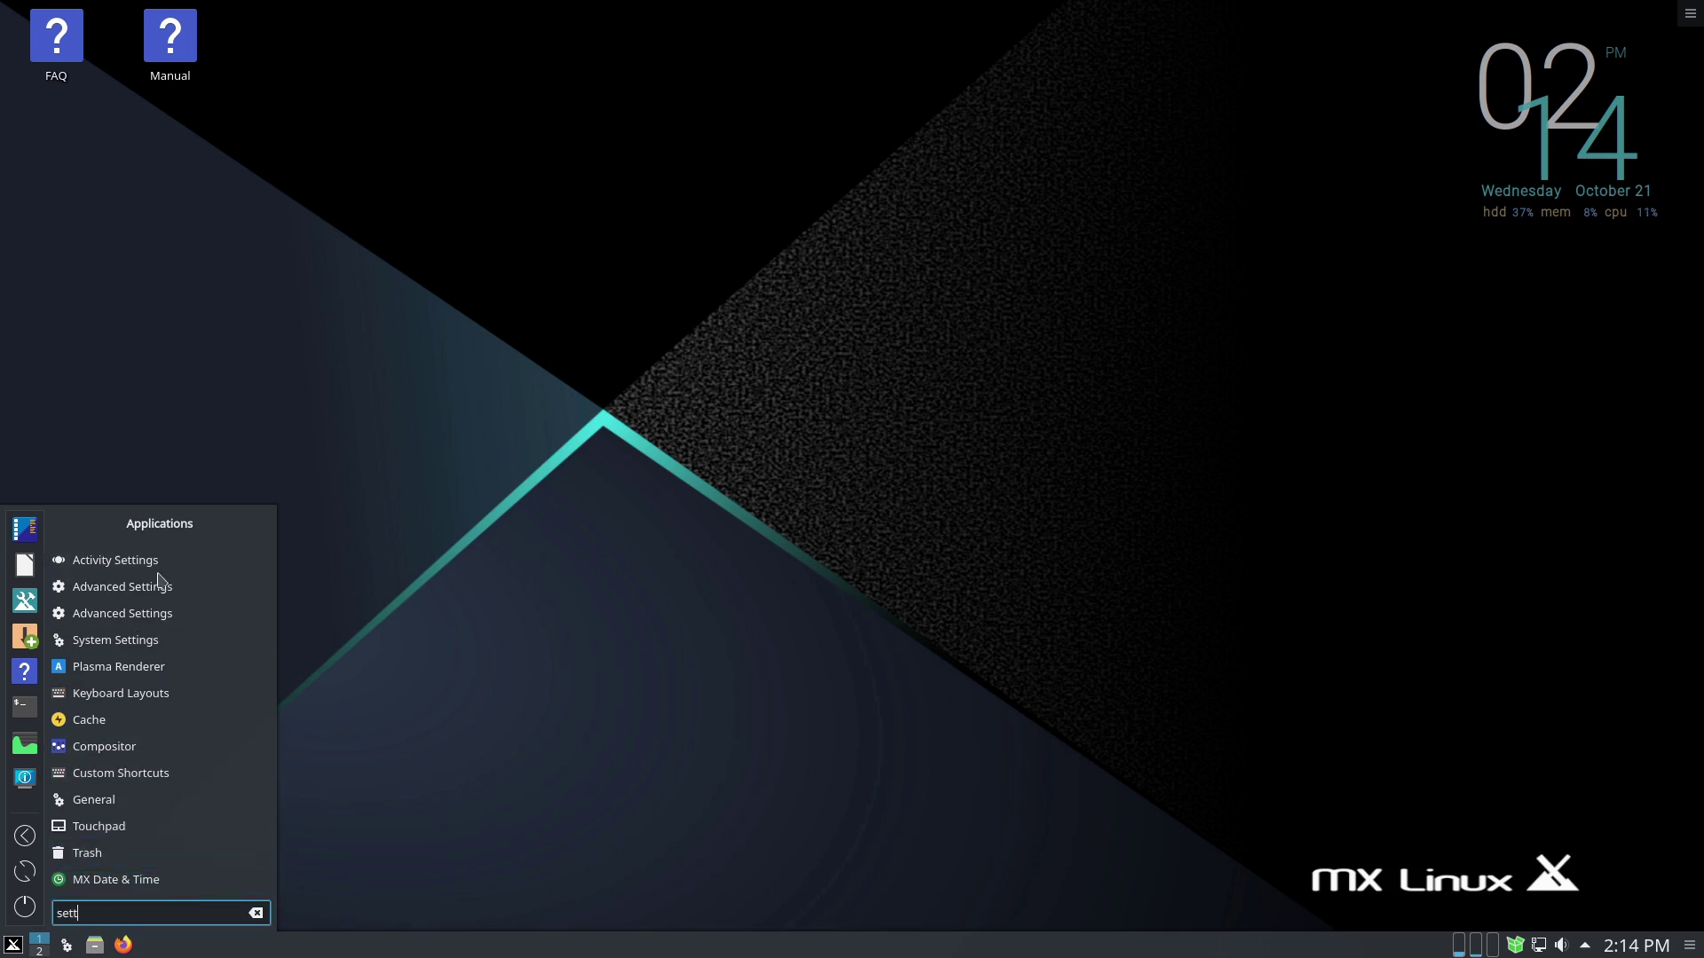
click(133, 640)
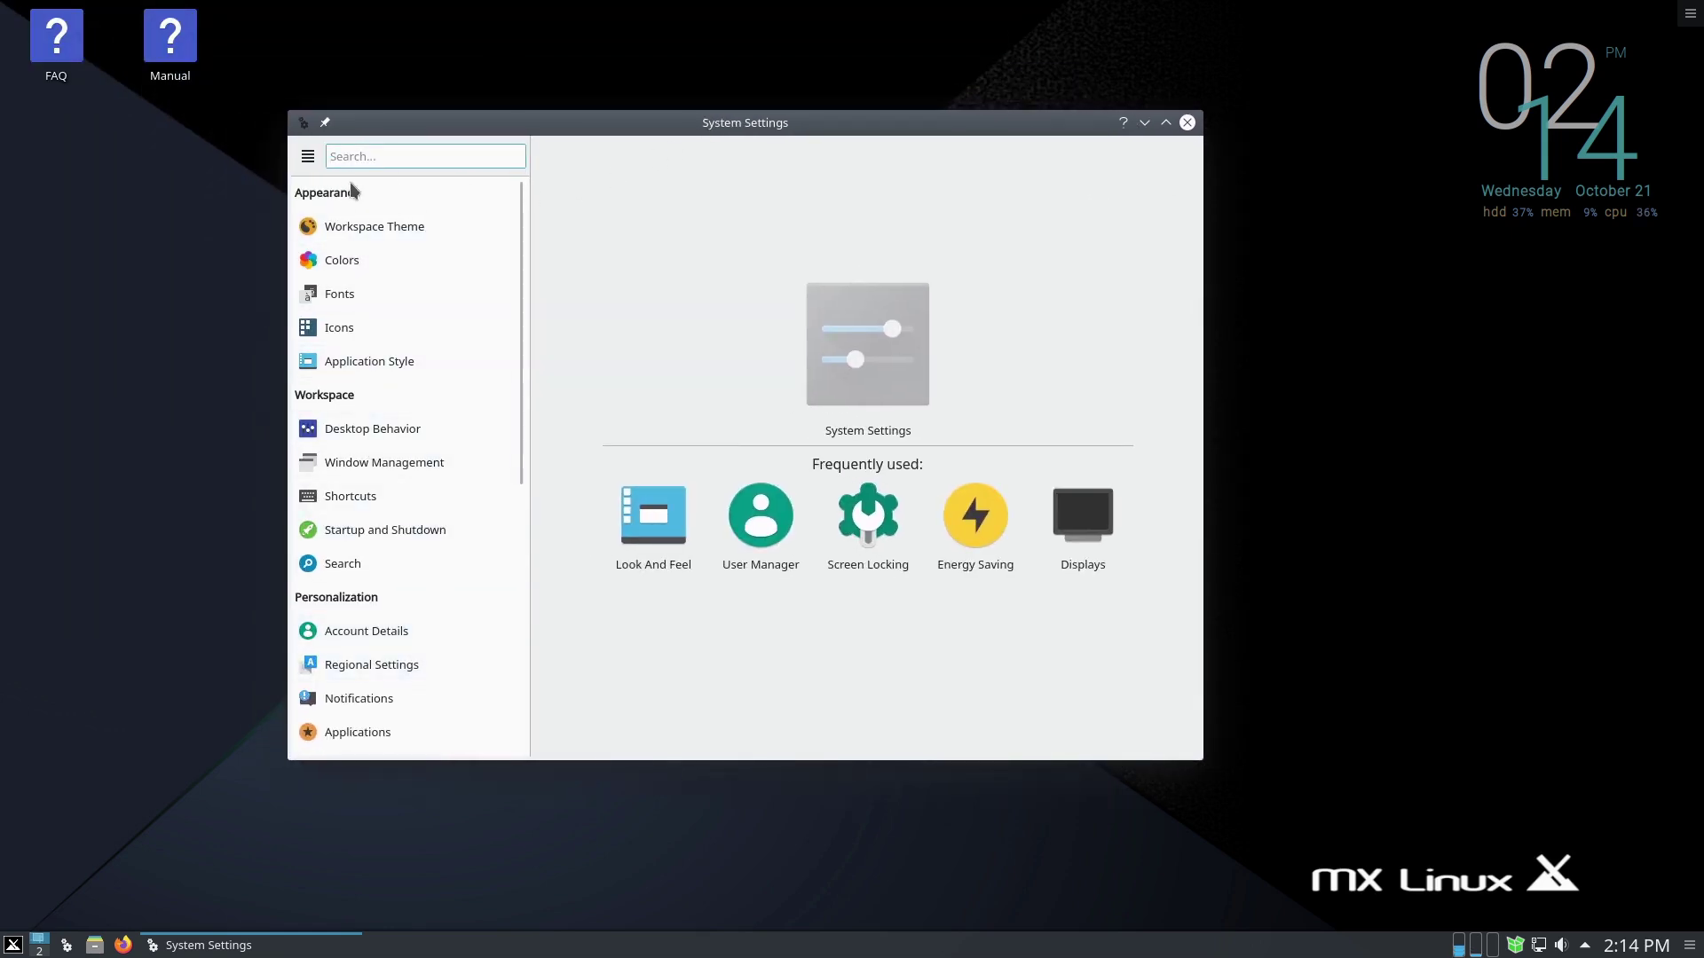
click(342, 228)
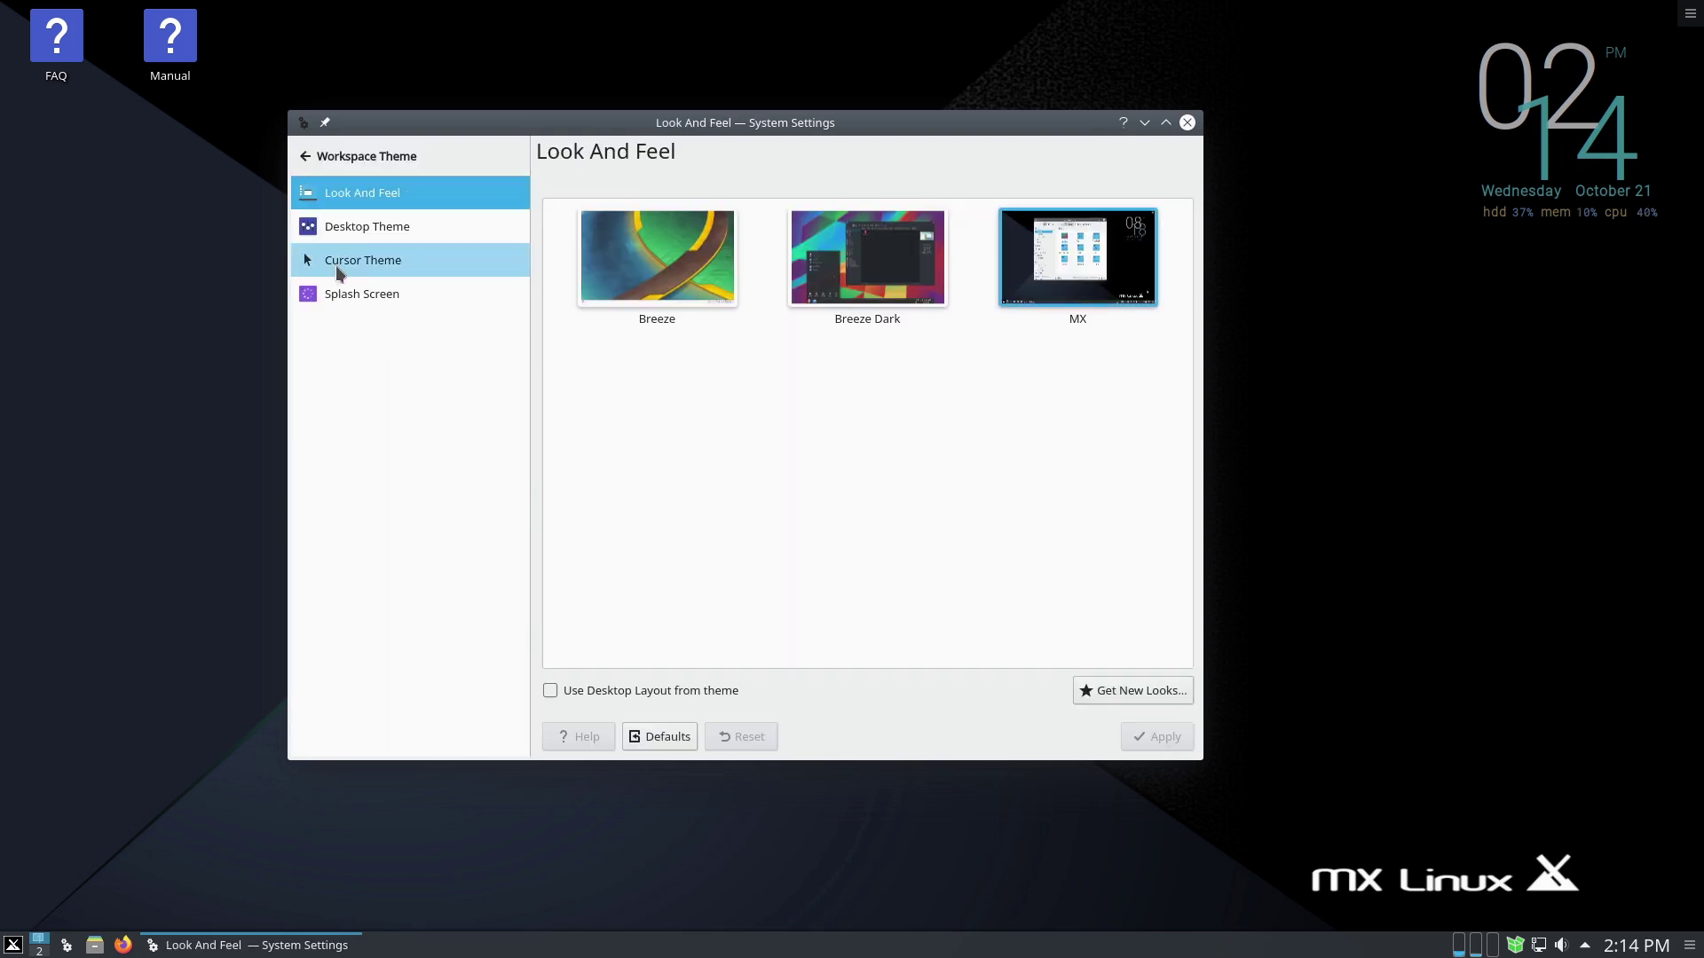
click(345, 228)
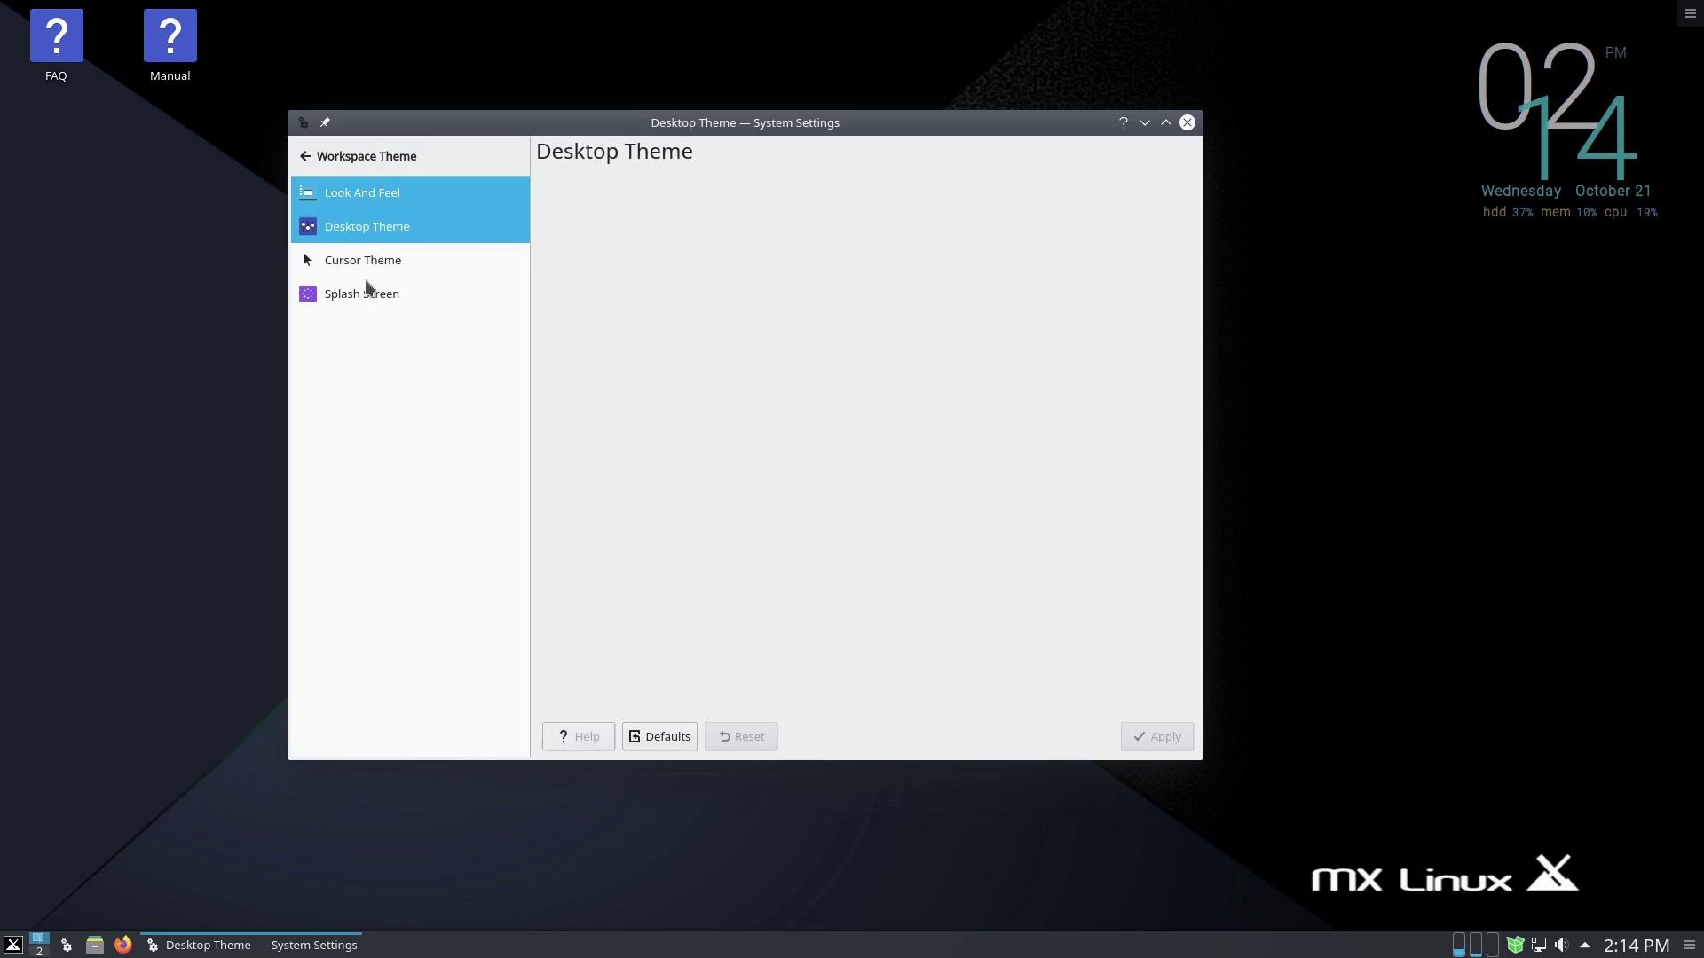
click(302, 156)
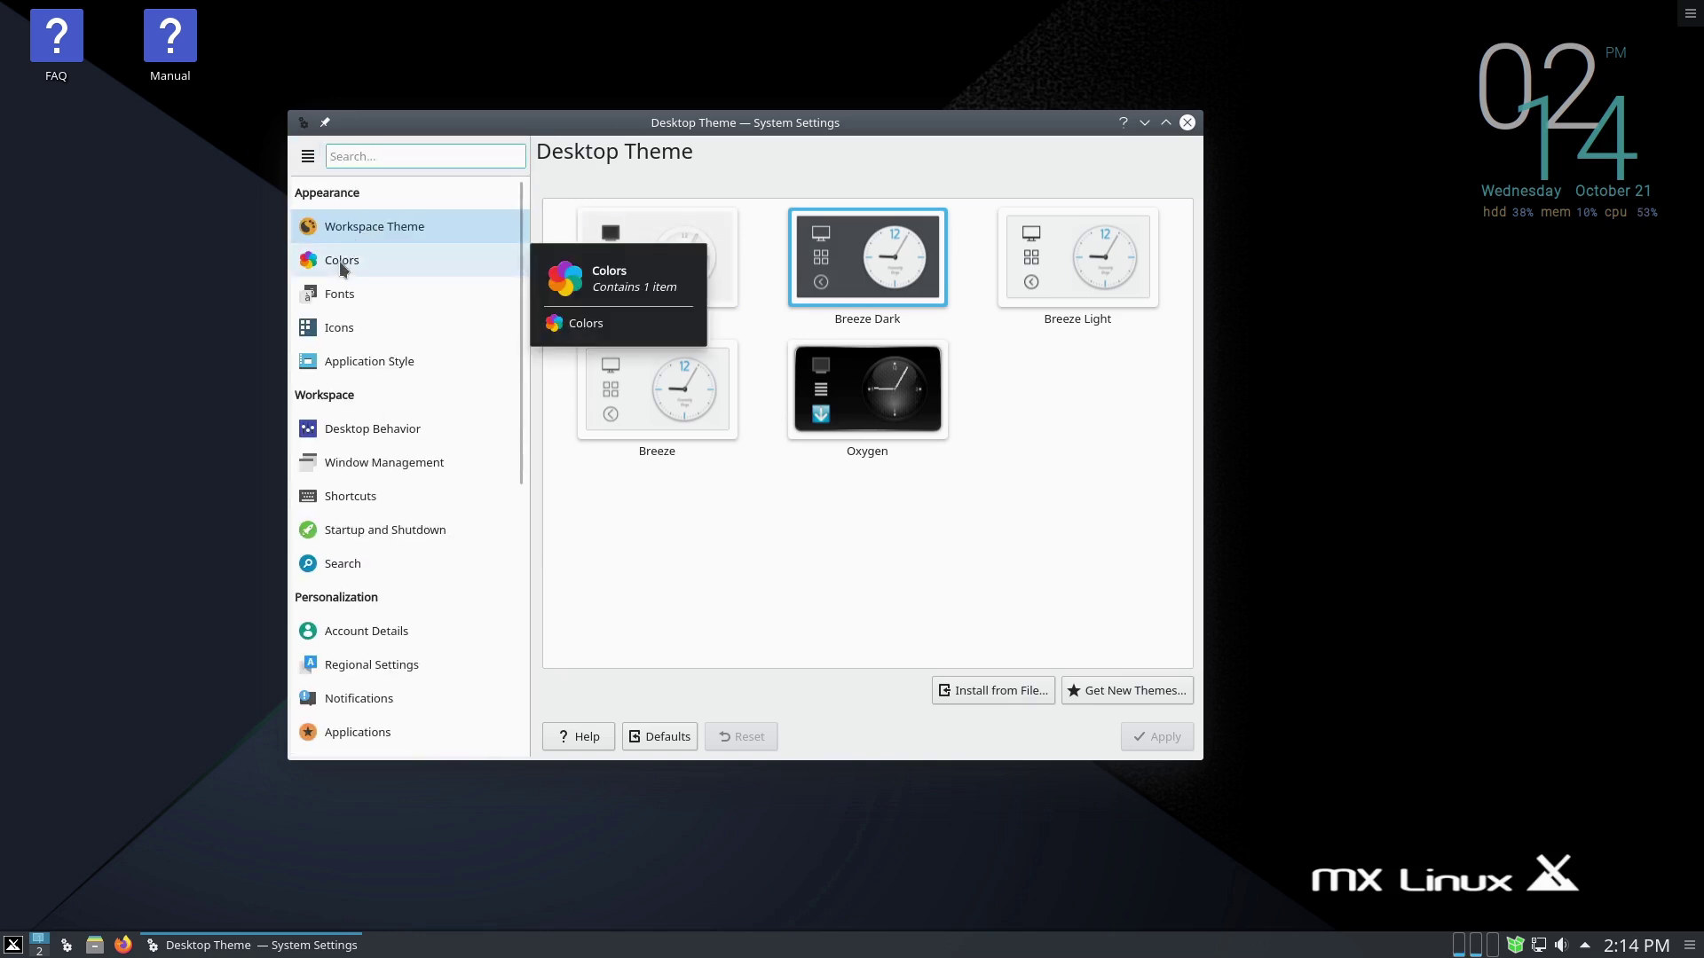
click(339, 261)
click(368, 290)
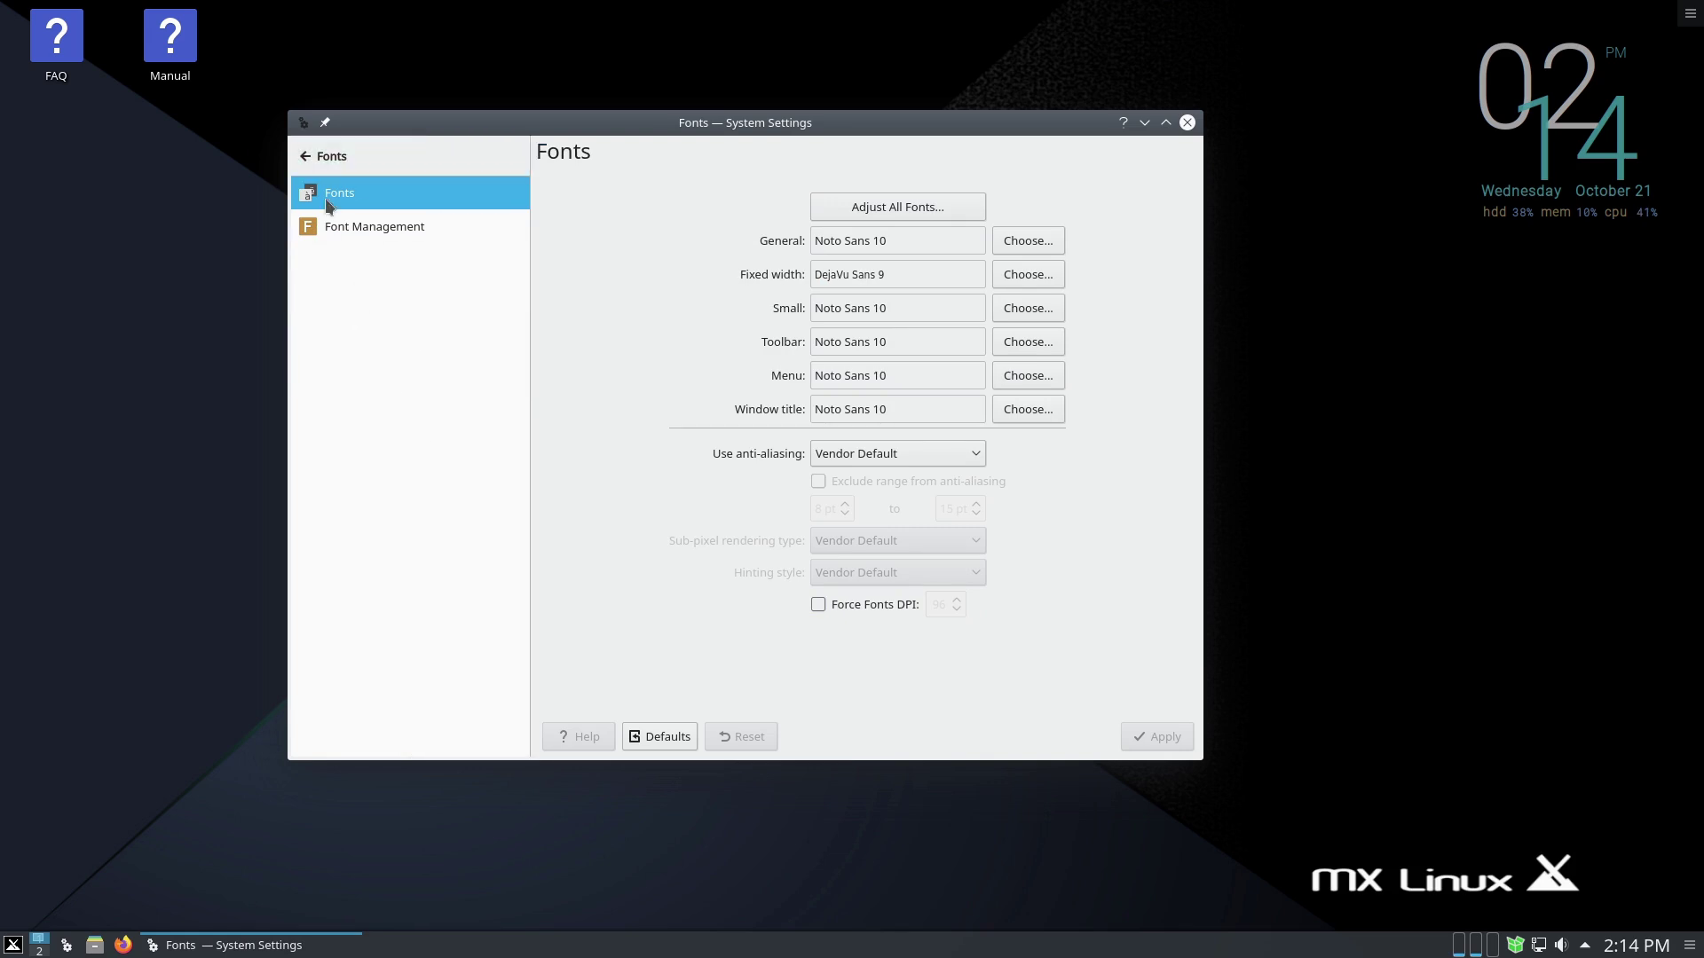
click(294, 159)
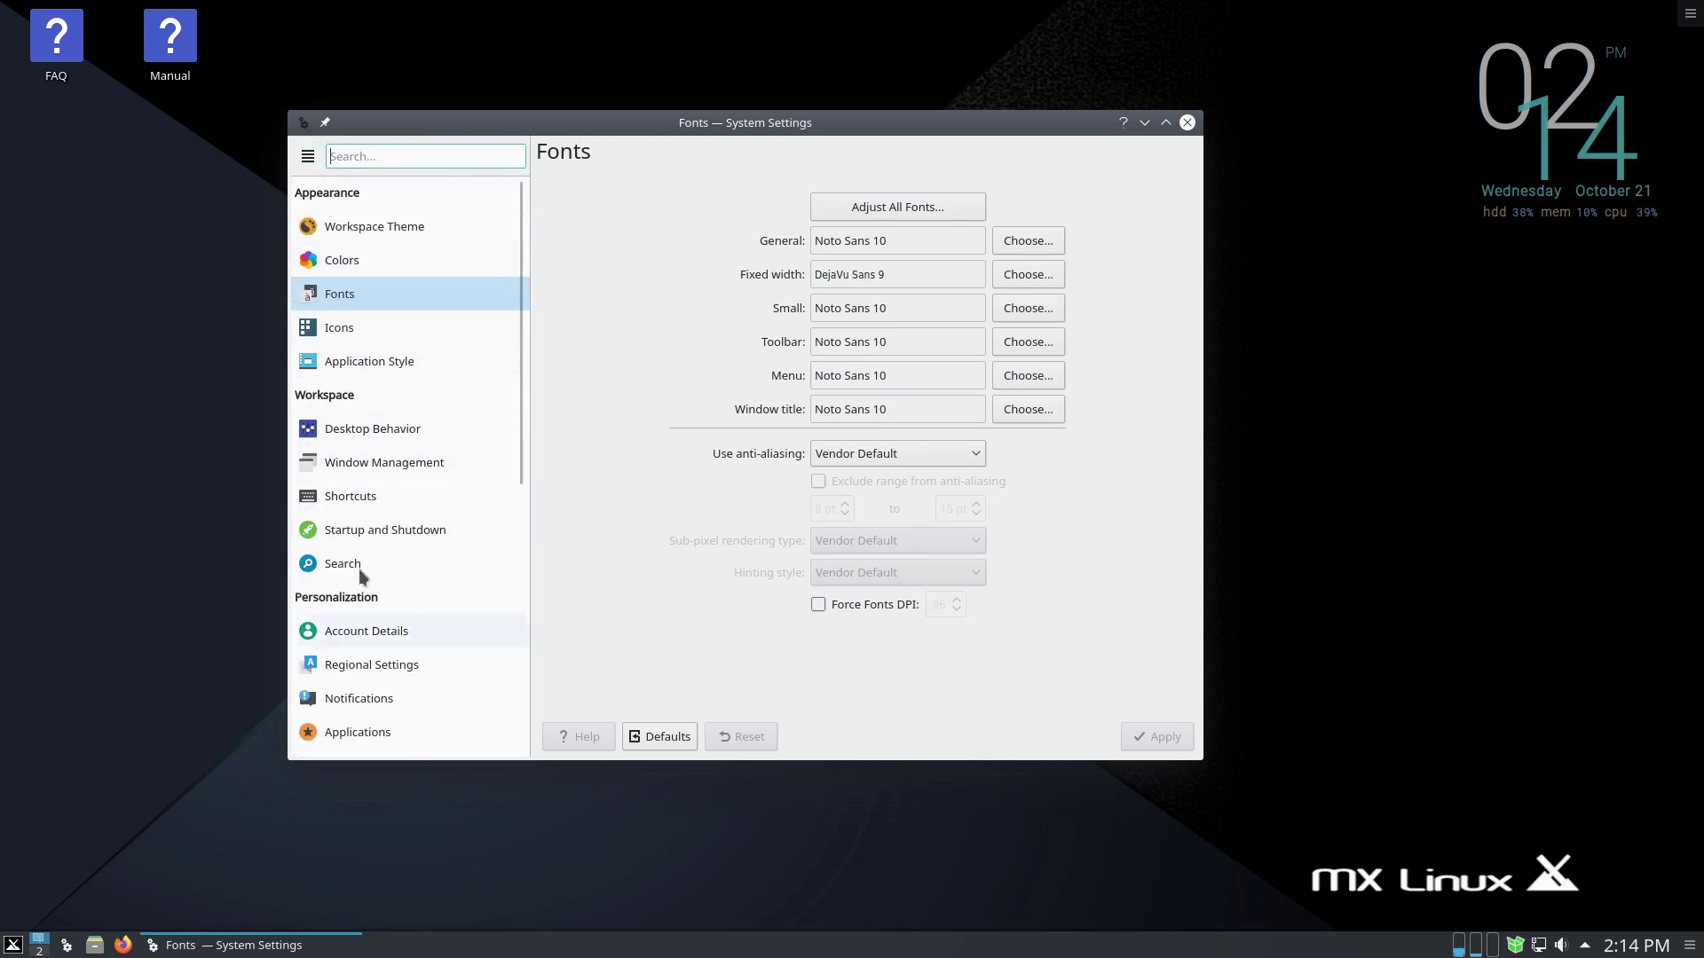
click(1187, 123)
click(14, 945)
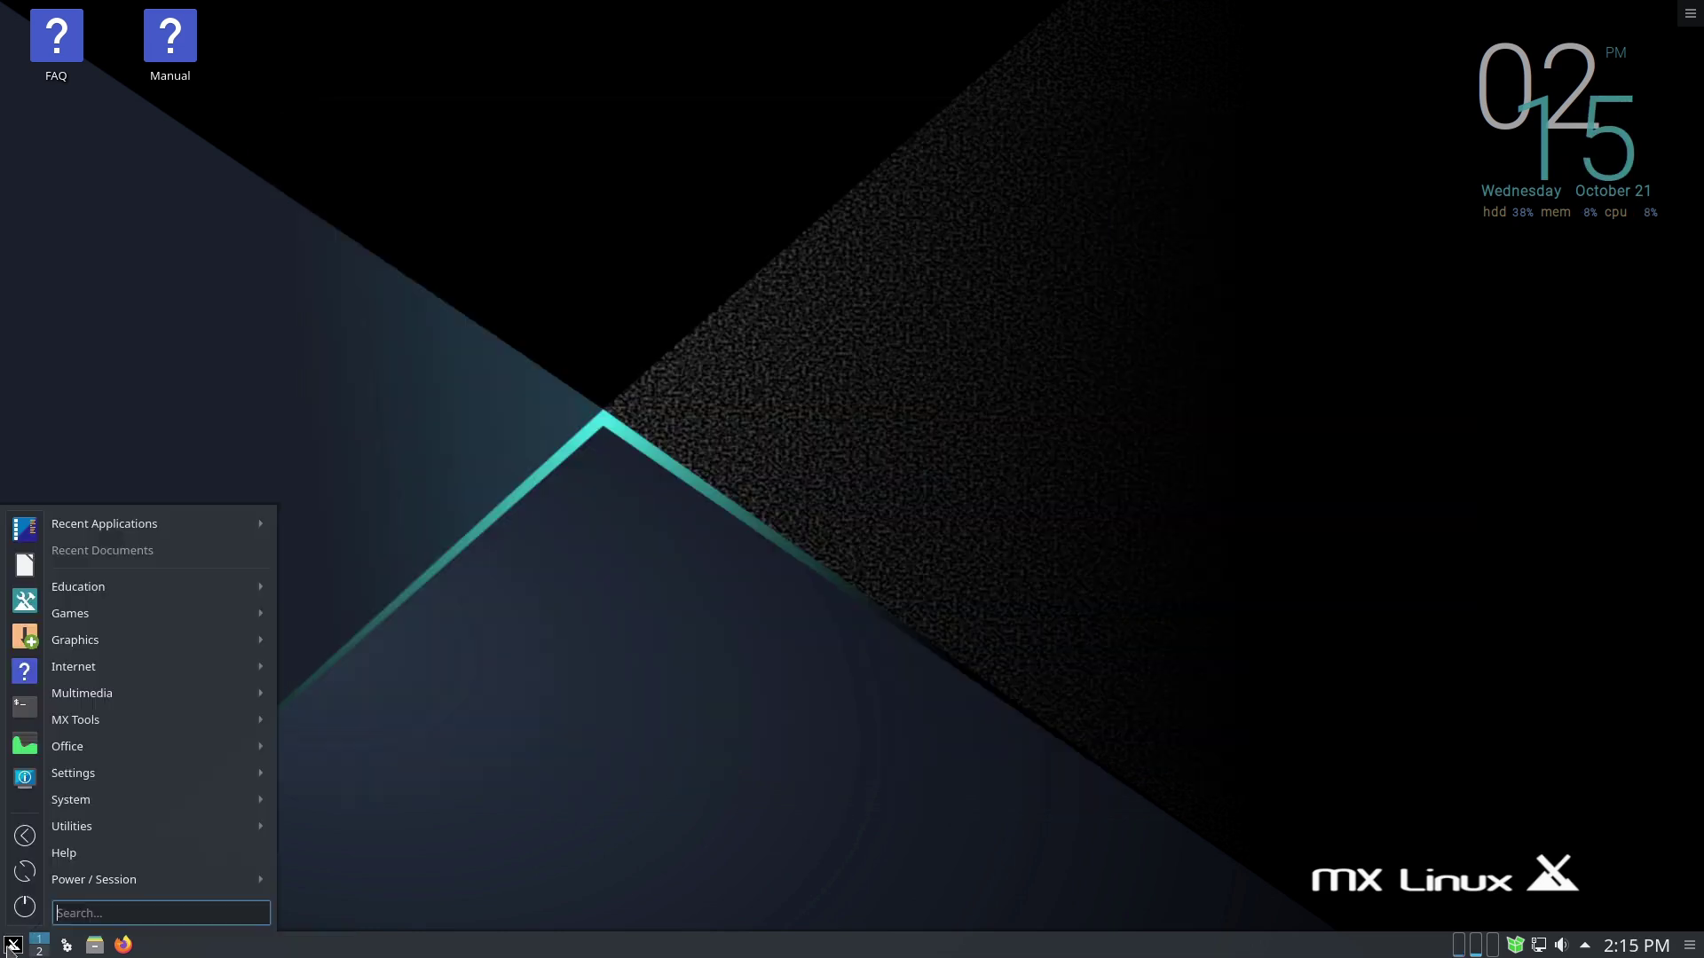
- Launch MX Tools from the menu favourites and scroll its tool list to the bottom
click(25, 601)
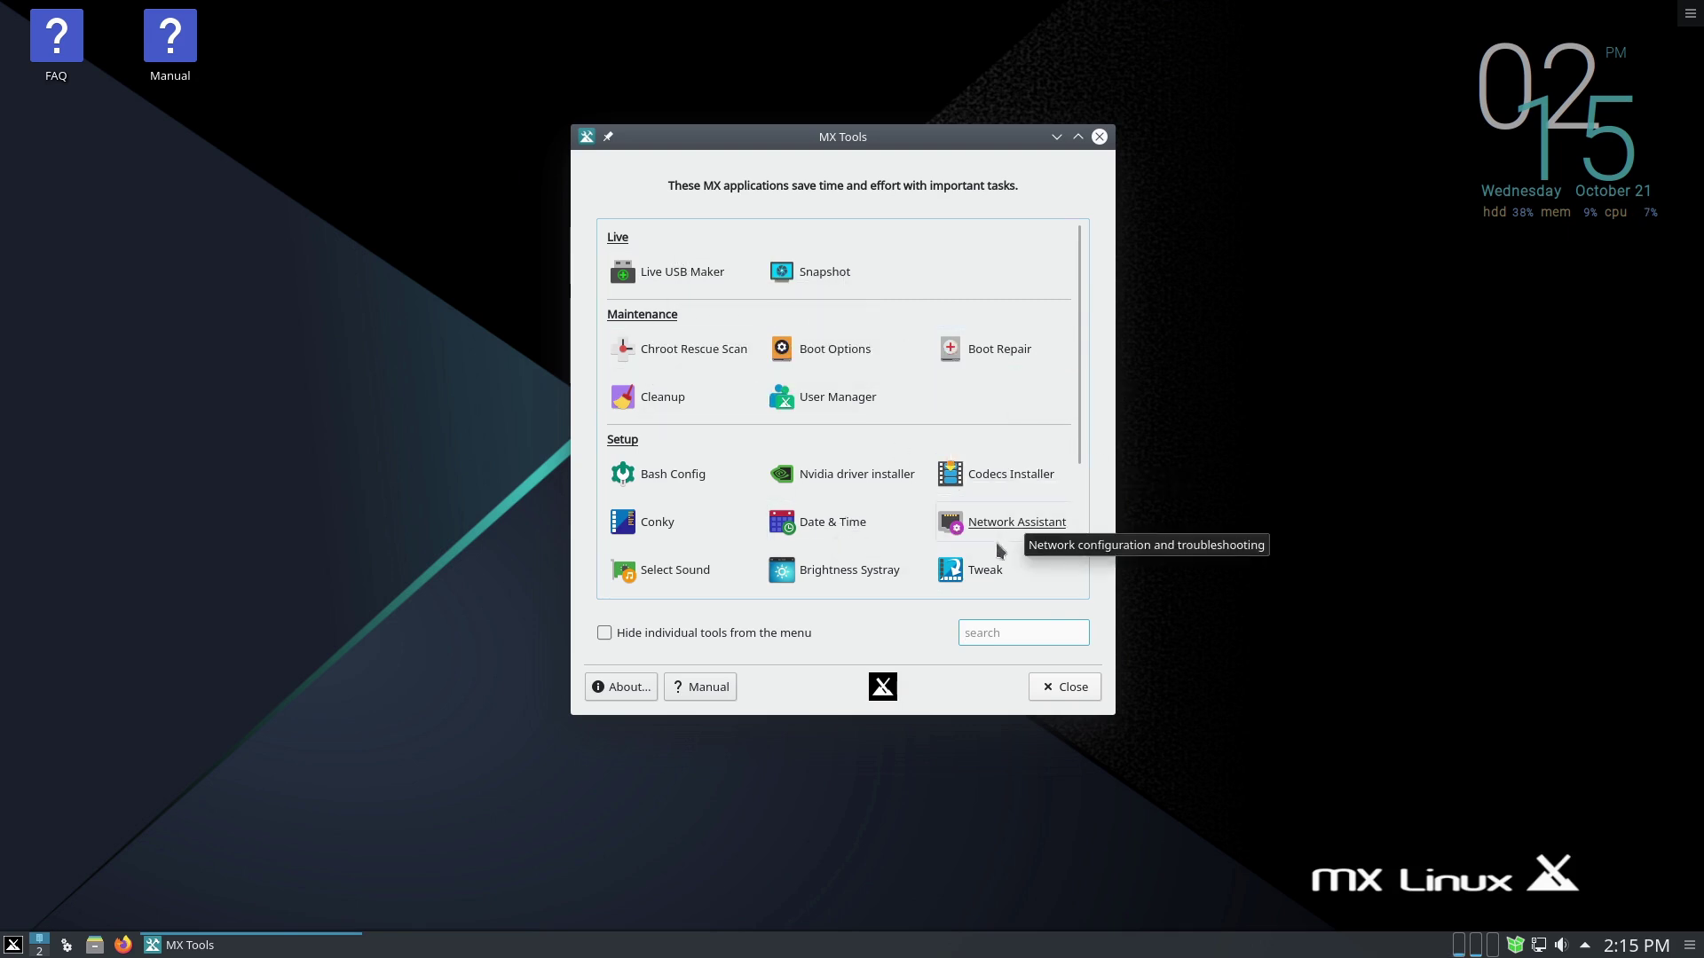
scroll(1073, 589, down, 1)
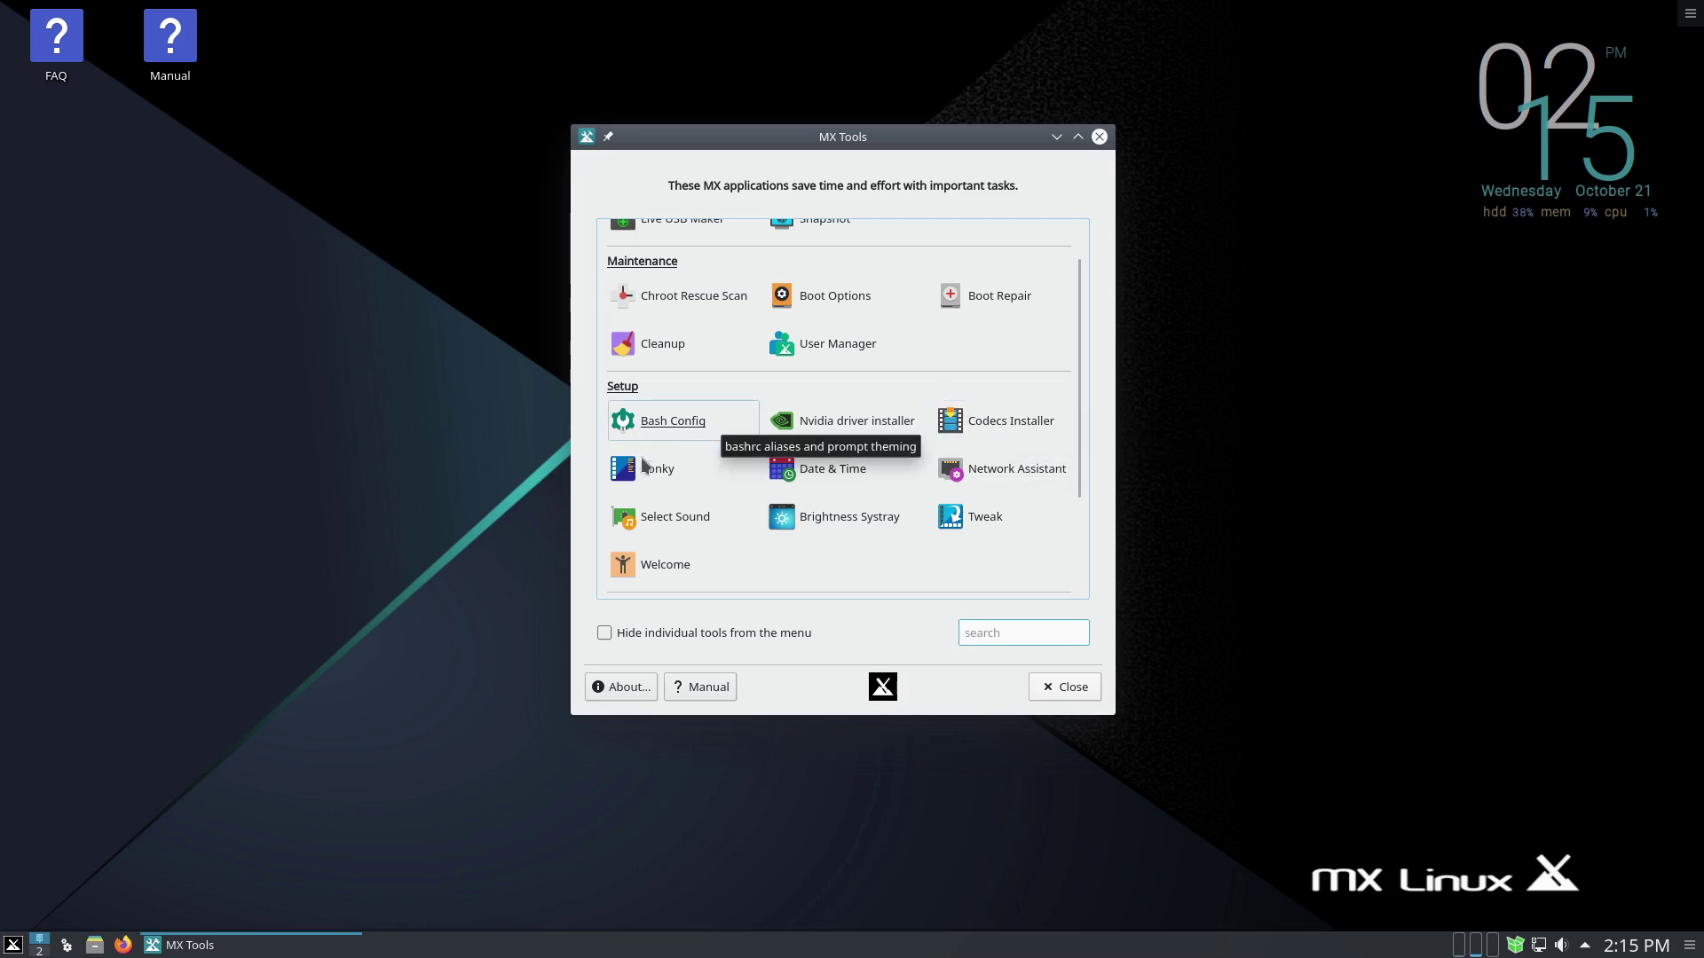
scroll(812, 568, down, 3)
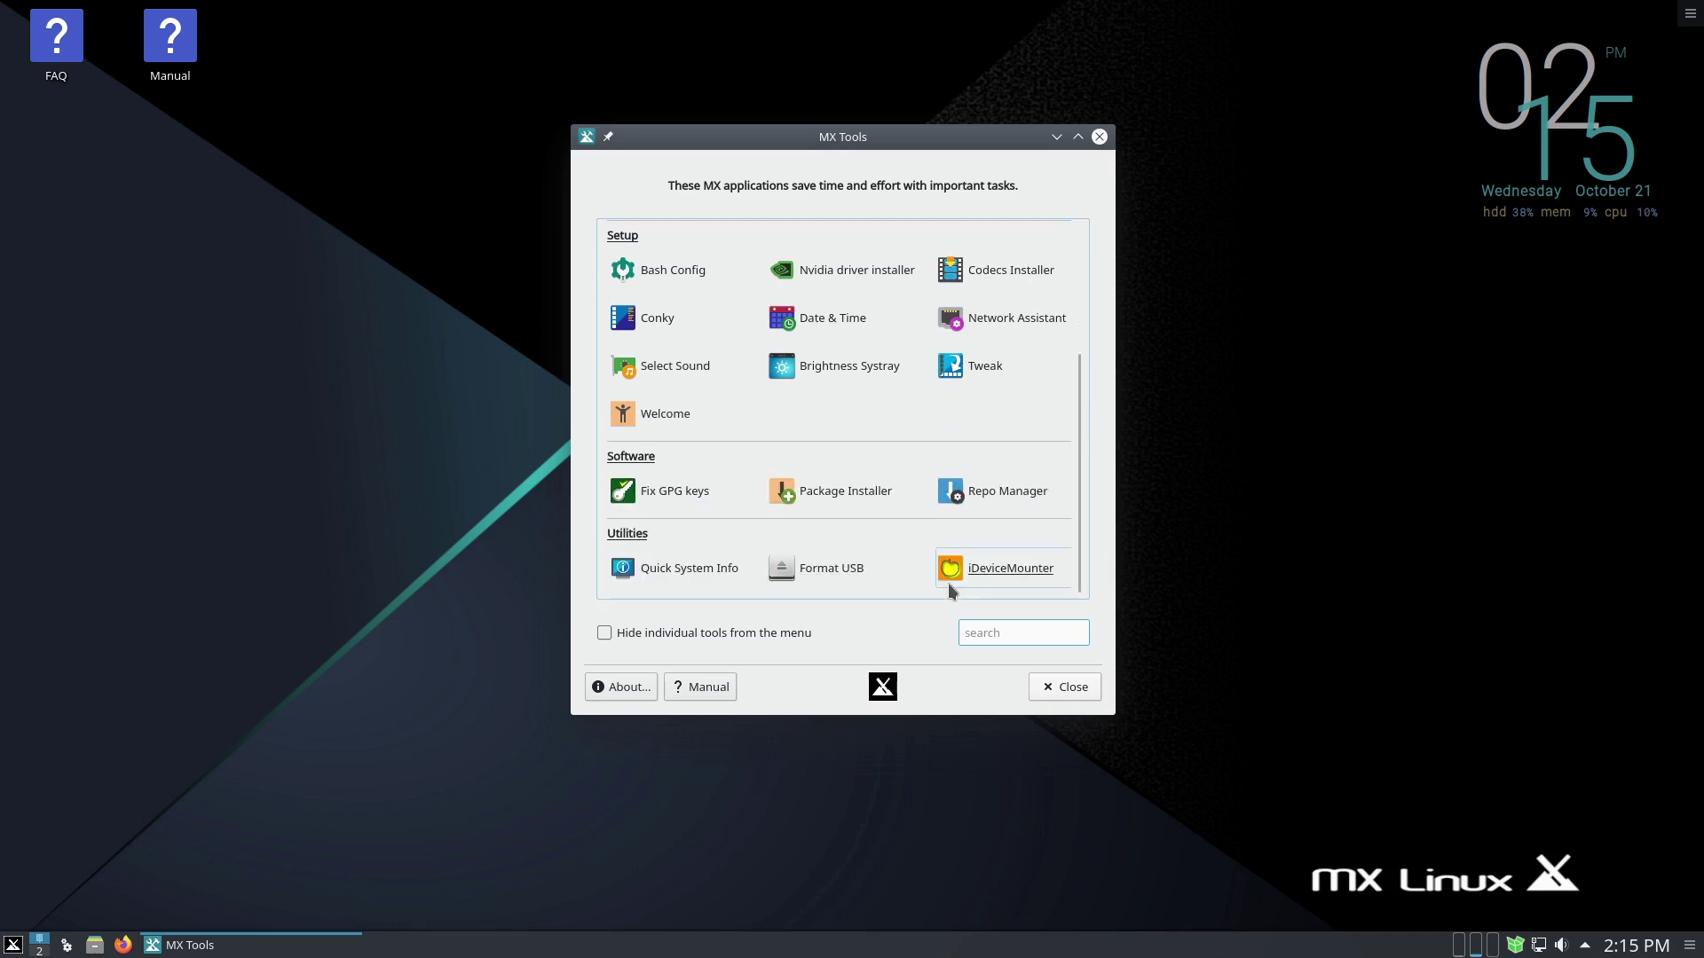
click(13, 945)
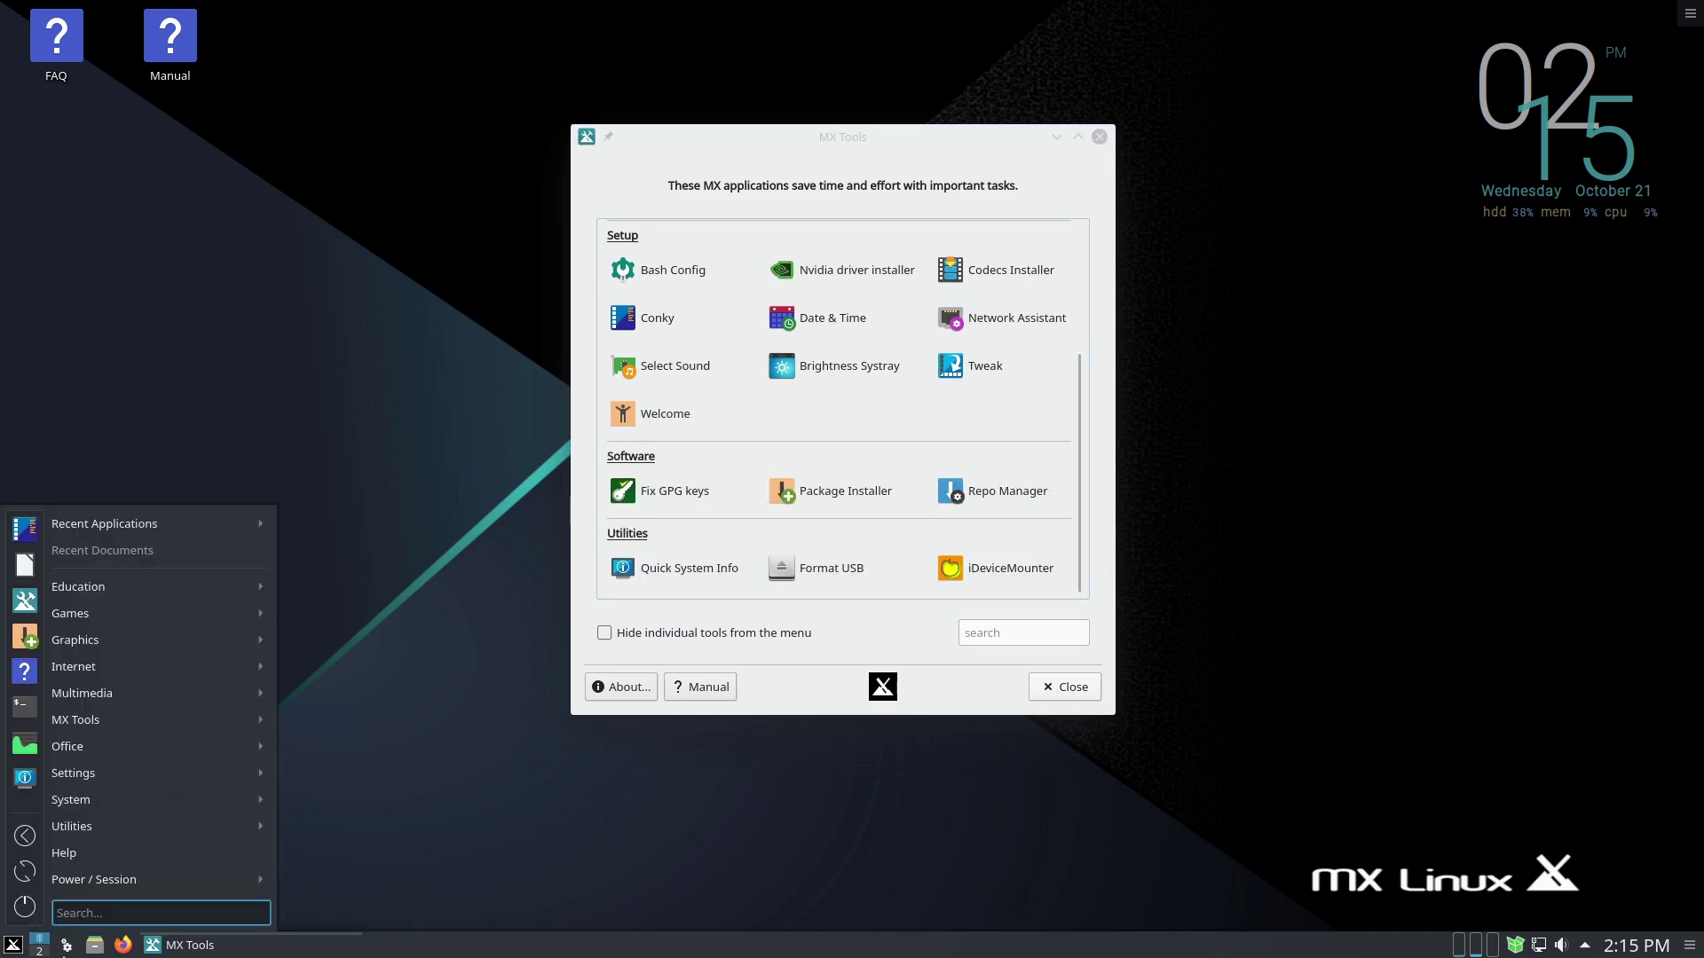
- Launch MX Welcome via a 'welcome' search, set it to show at start up, and close MX Tools
text(welcome)
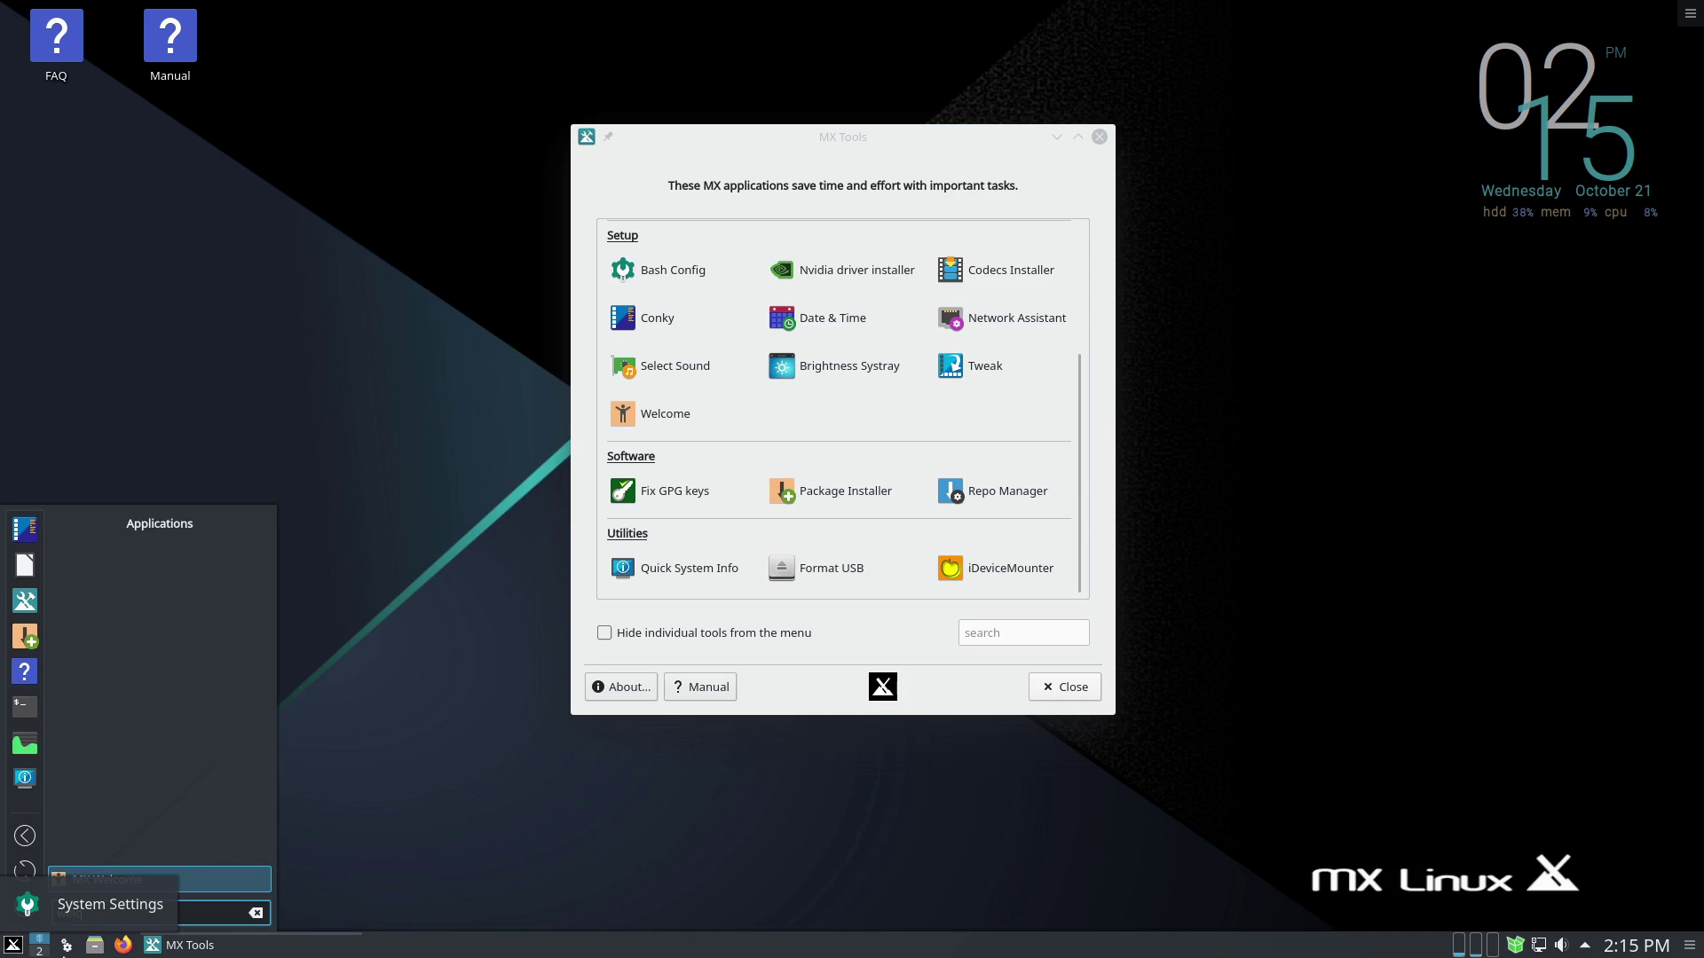
click(106, 878)
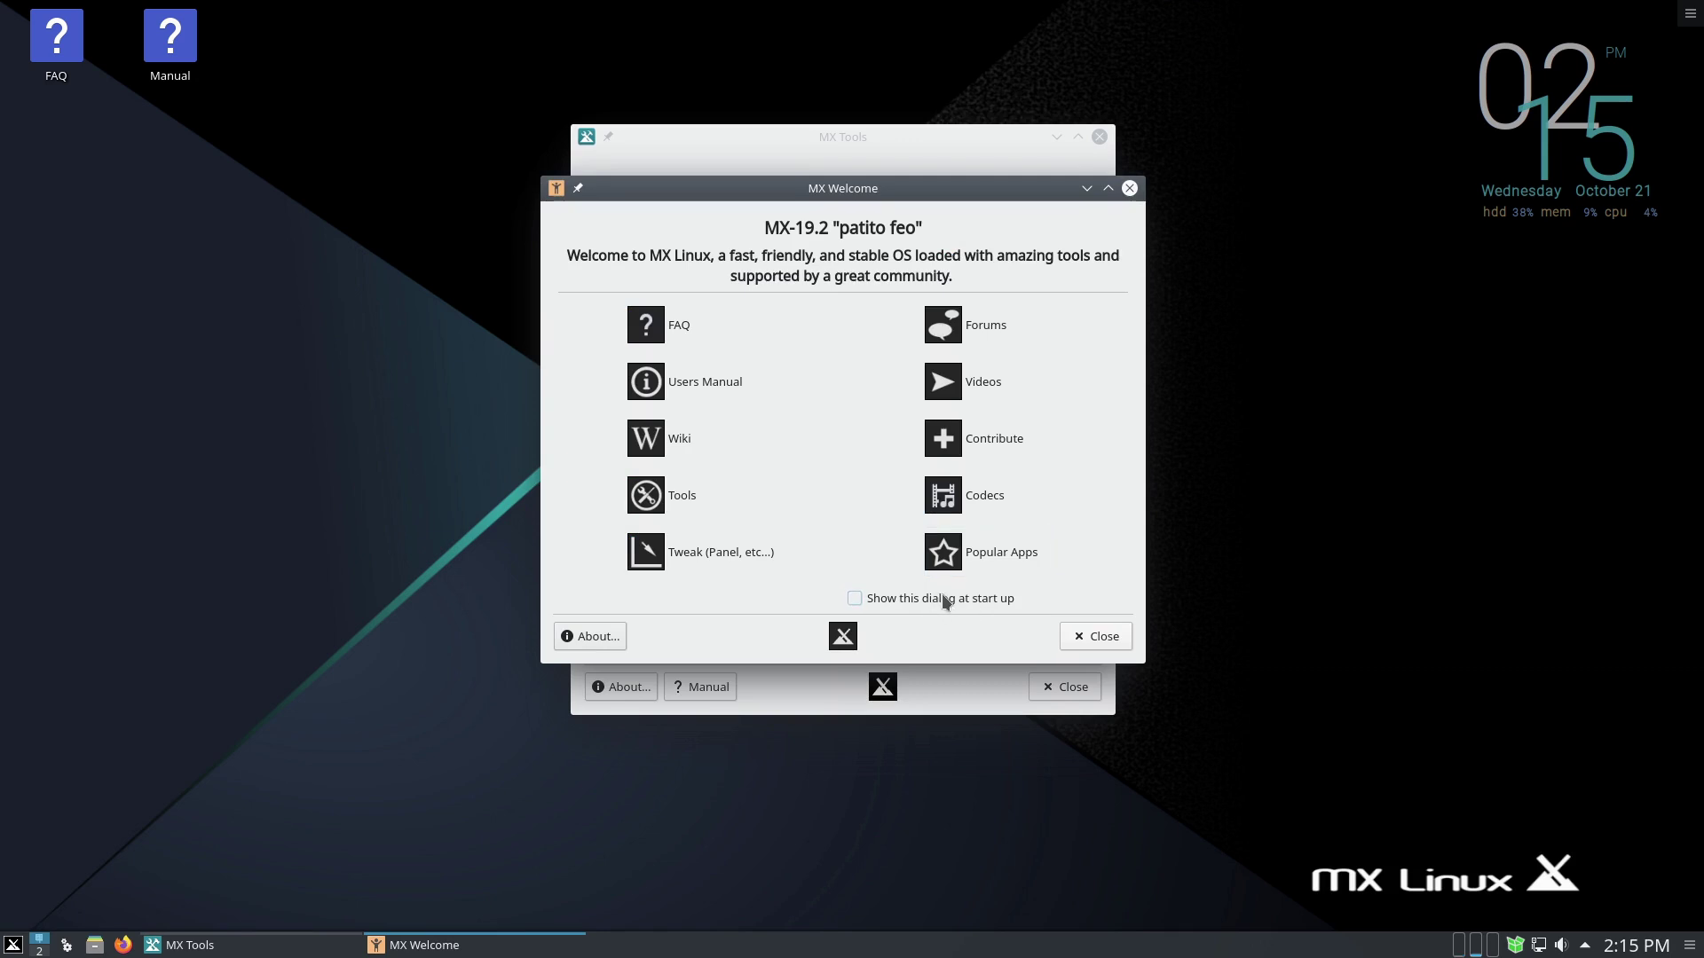
click(941, 596)
click(1099, 138)
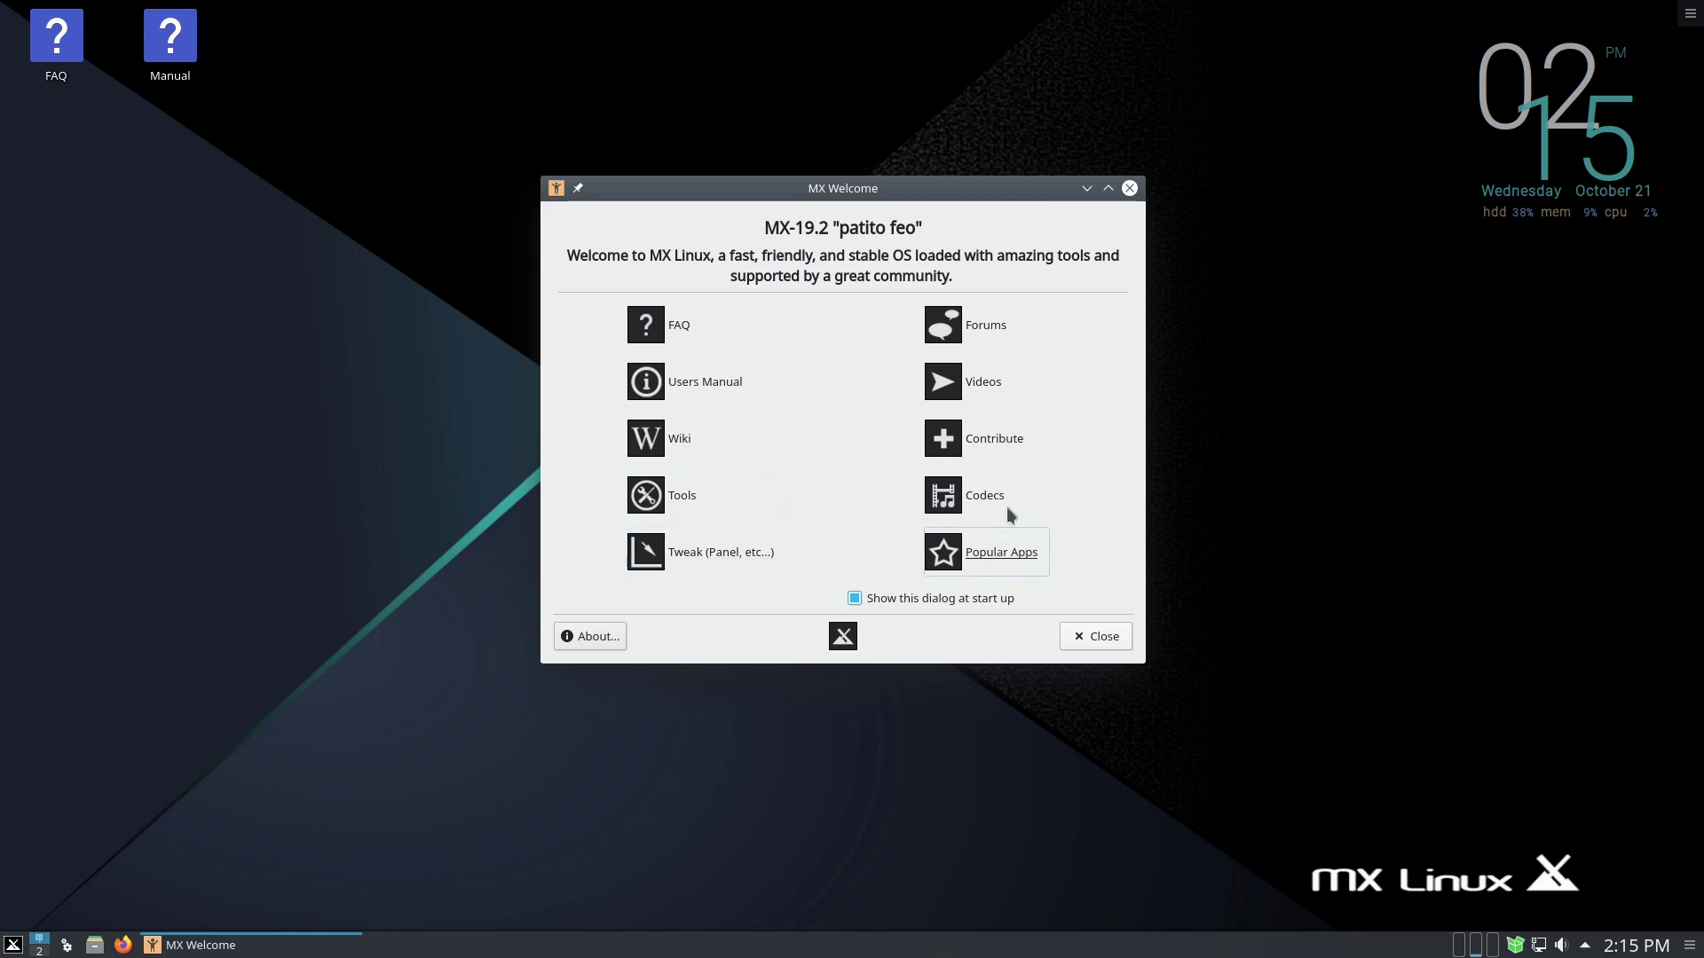
click(1003, 553)
- Authenticate MX Package Installer with the root password and browse the Audio and Browser categories
text(***)
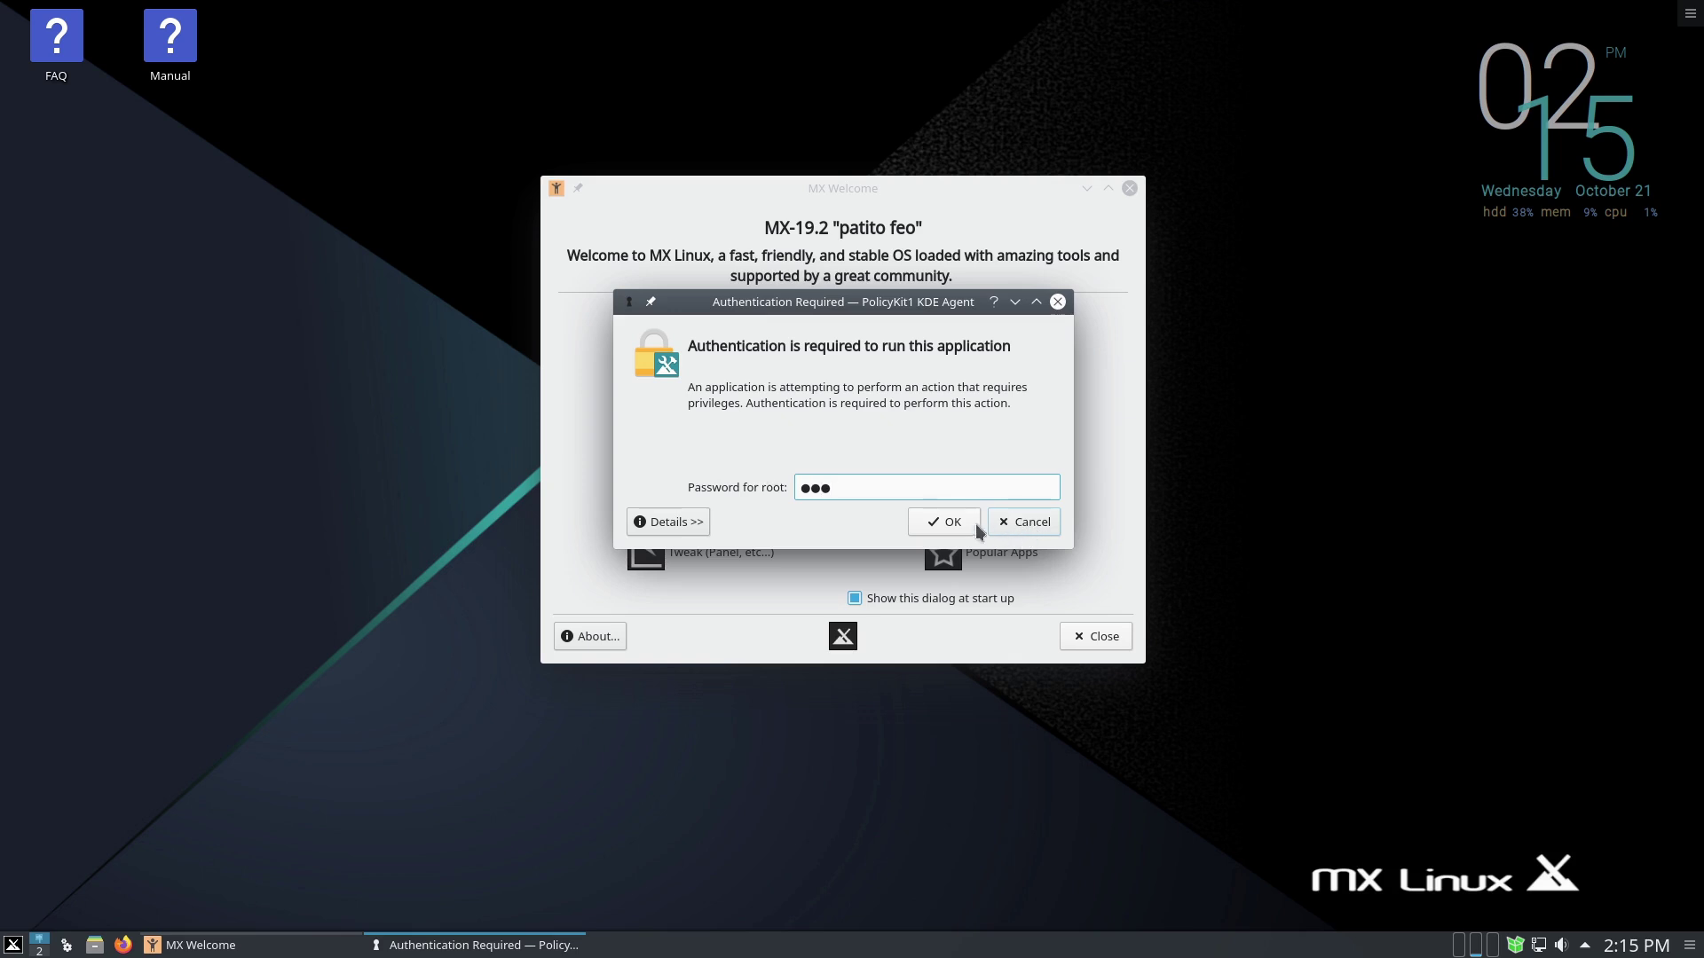
text(**)
click(976, 525)
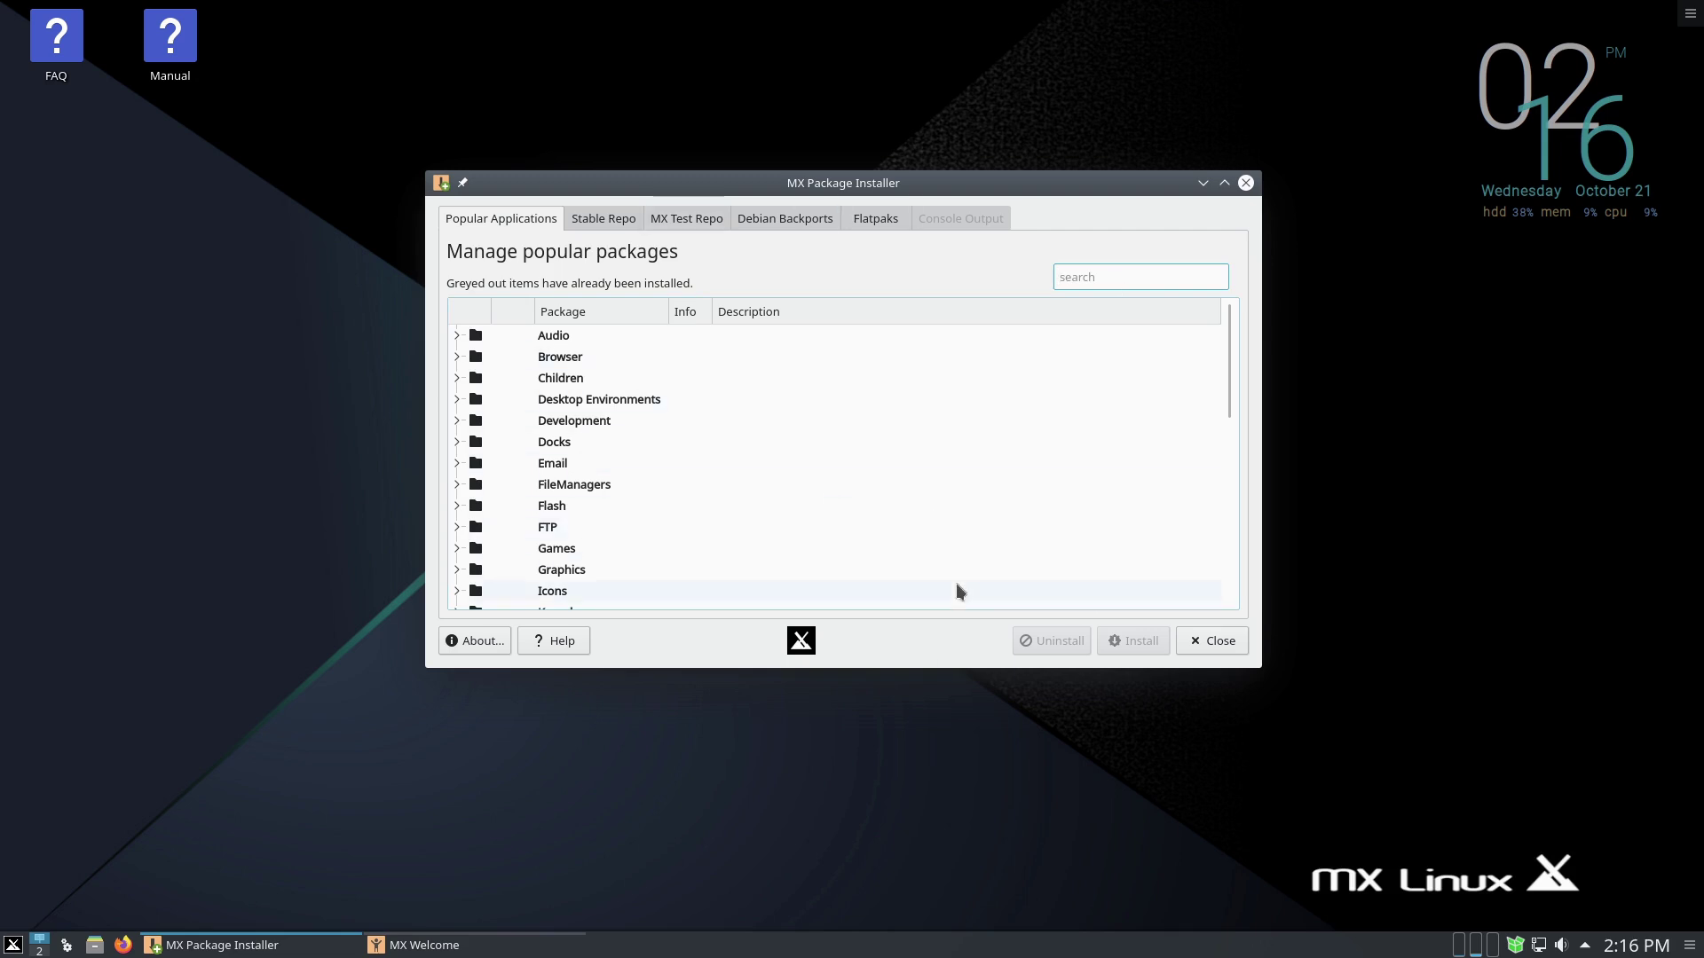
click(458, 337)
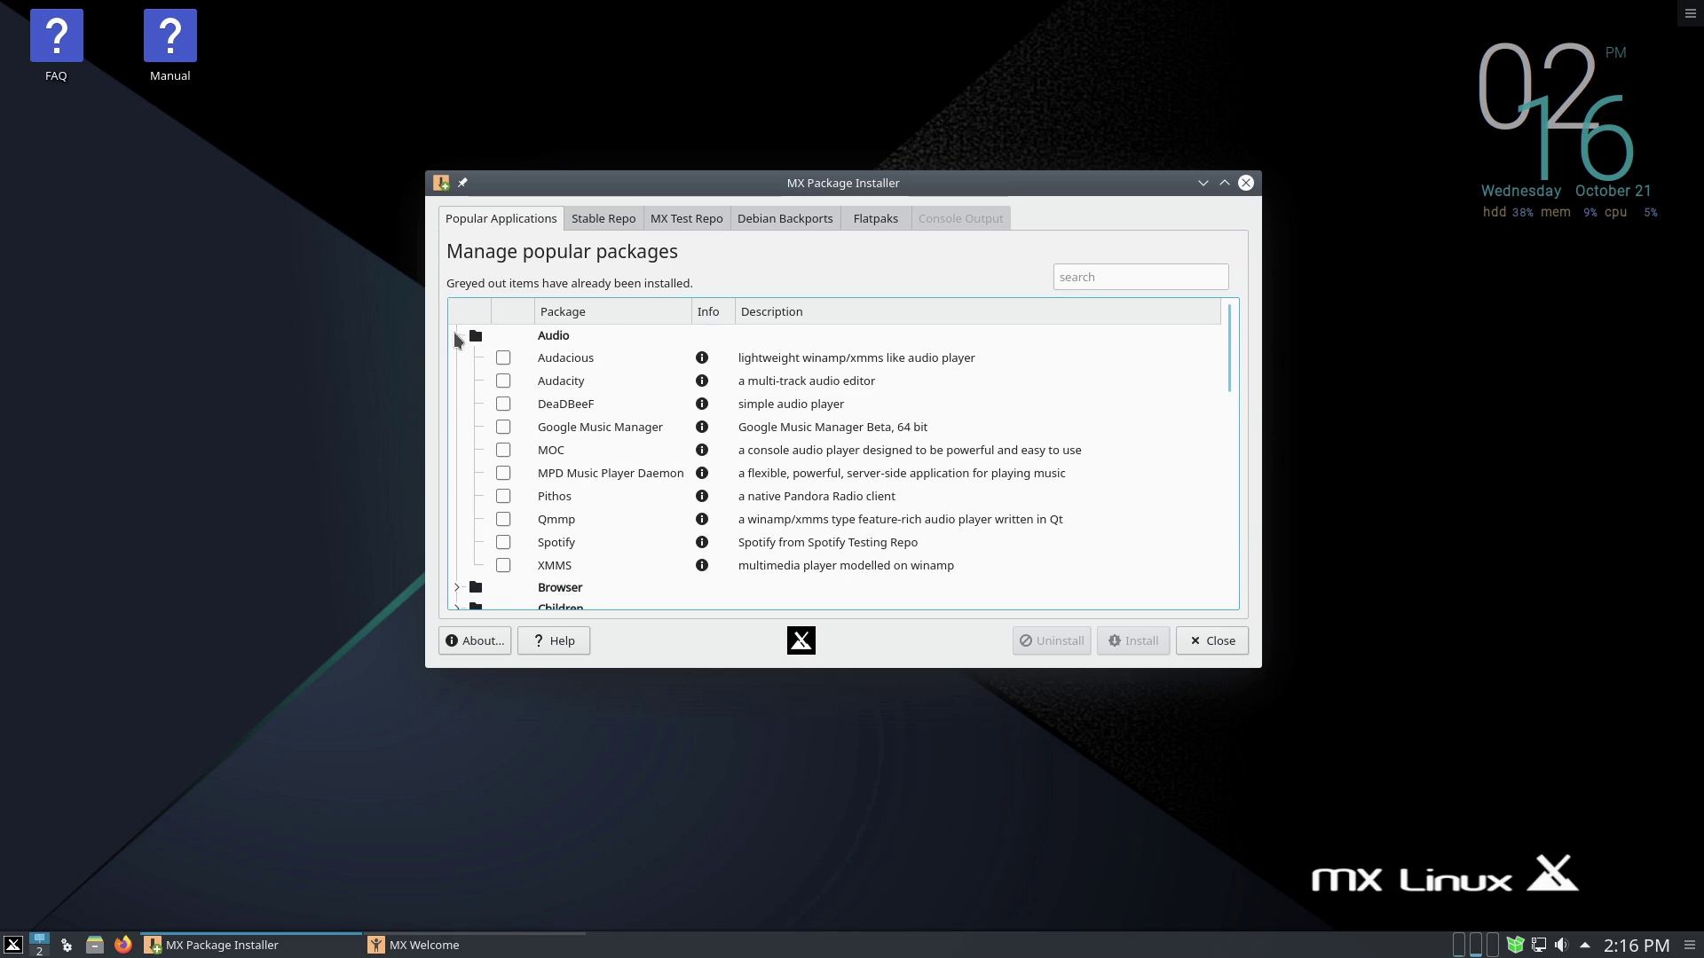
click(457, 337)
click(459, 356)
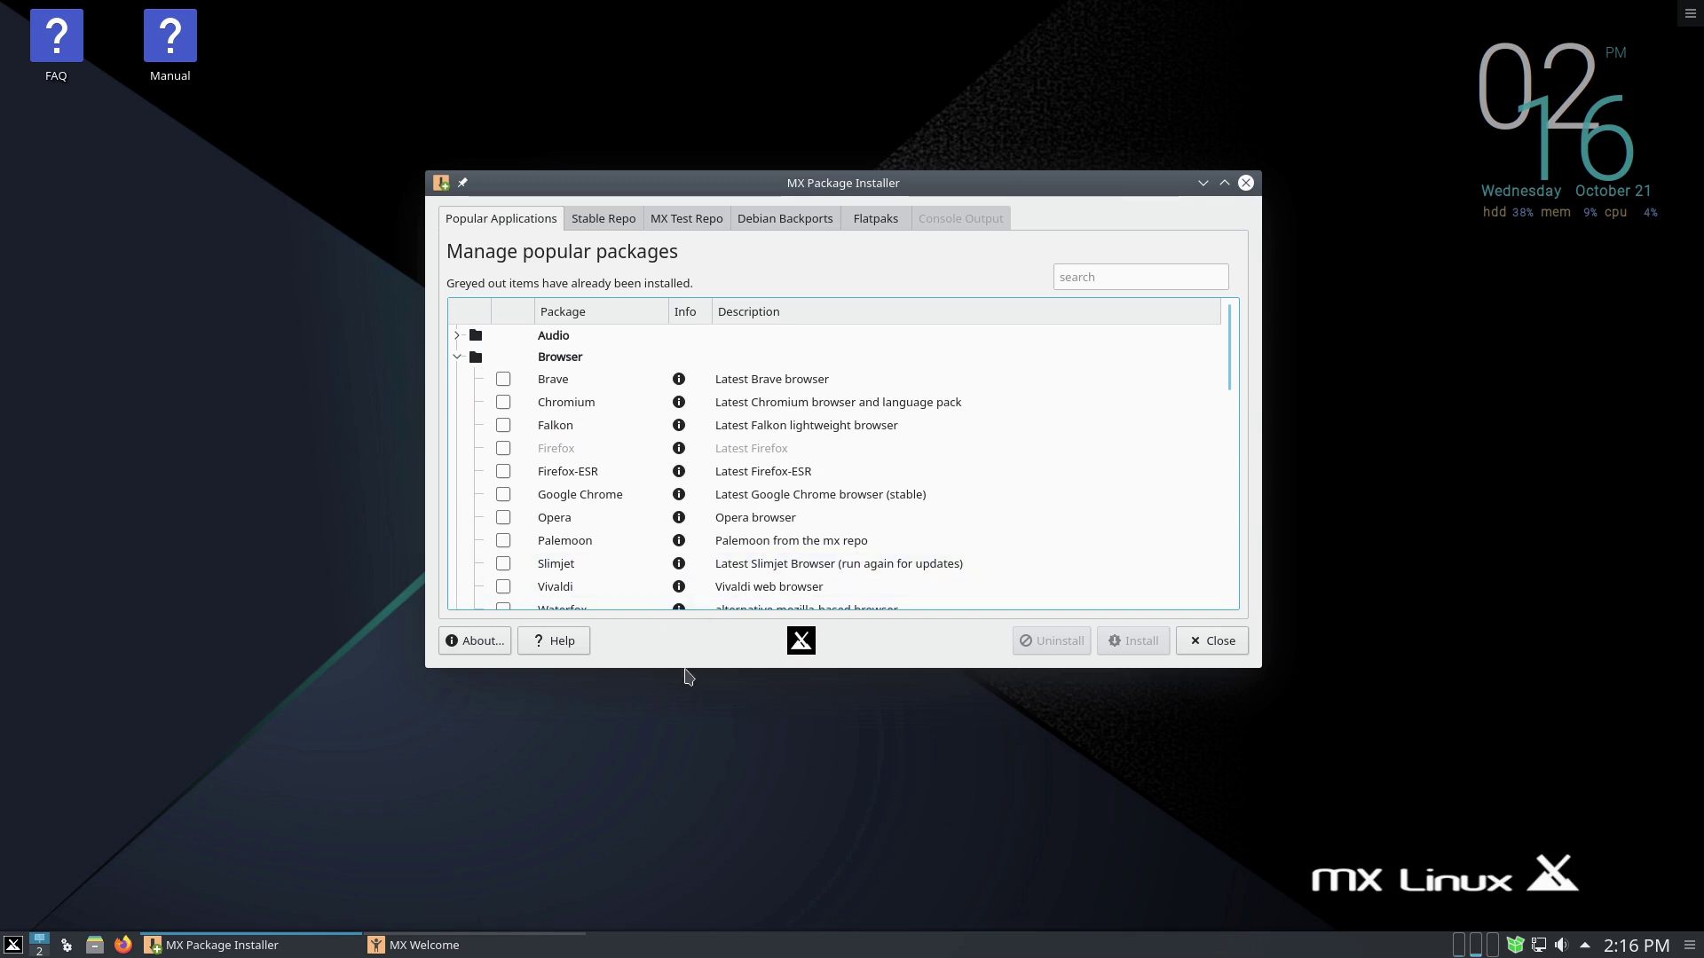
- Make the installer window taller, check the Children category, and switch to the Stable Repo list
drag(684, 665, 684, 734)
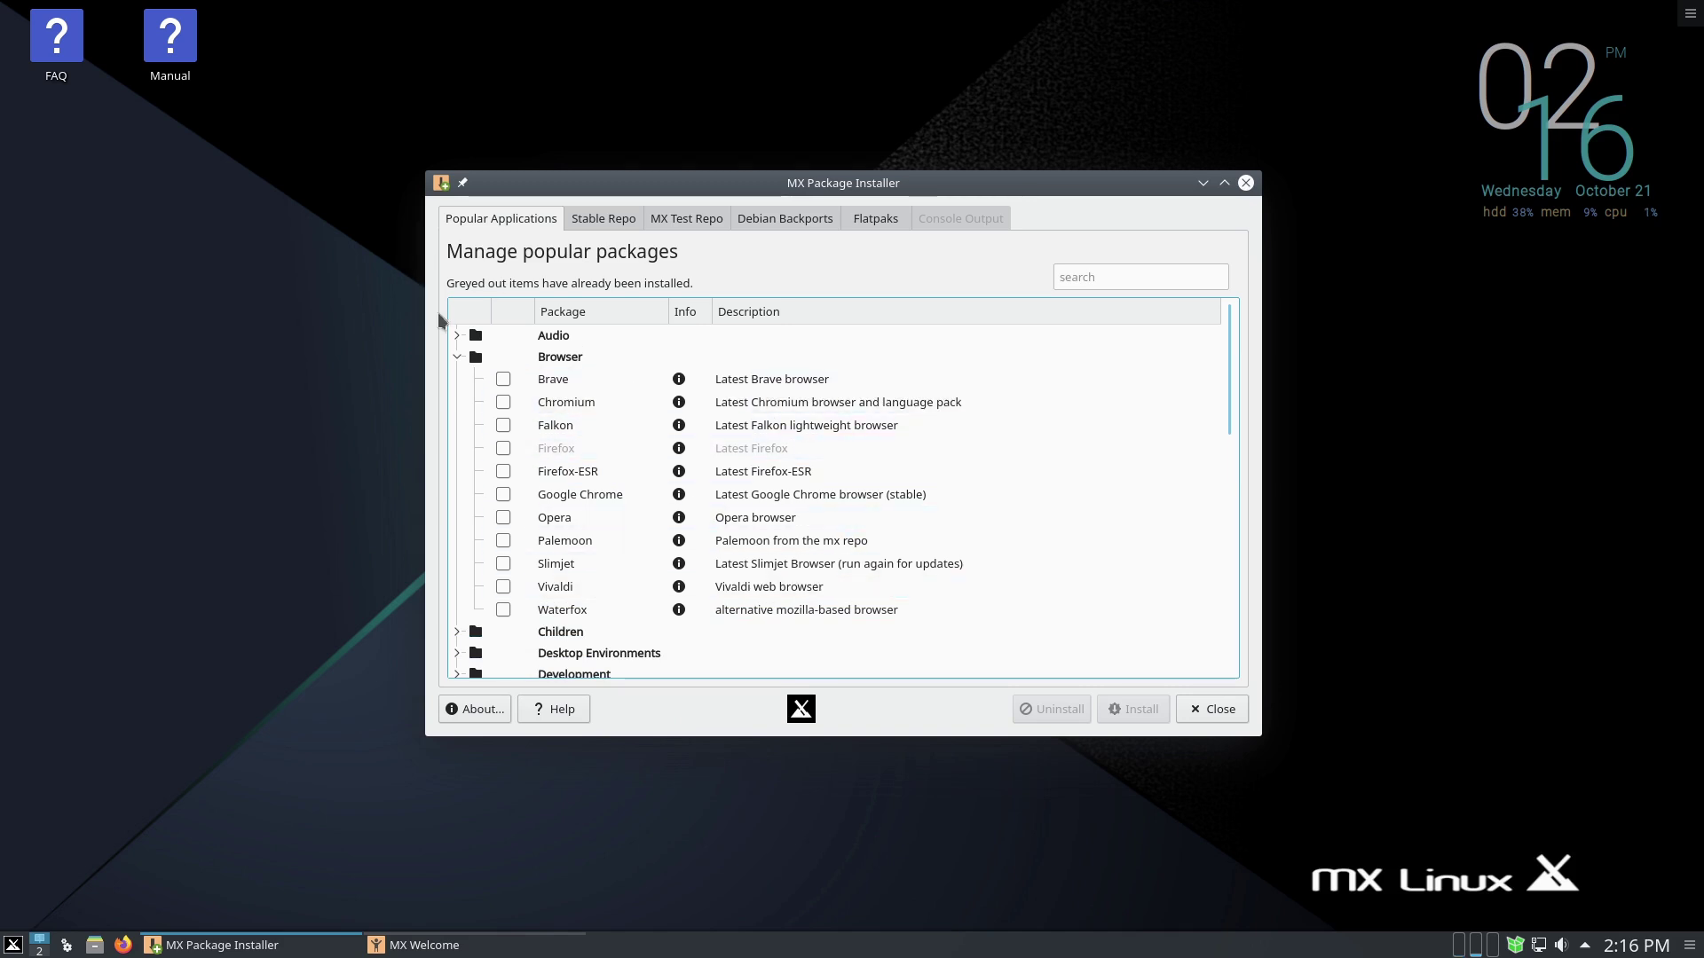
click(456, 357)
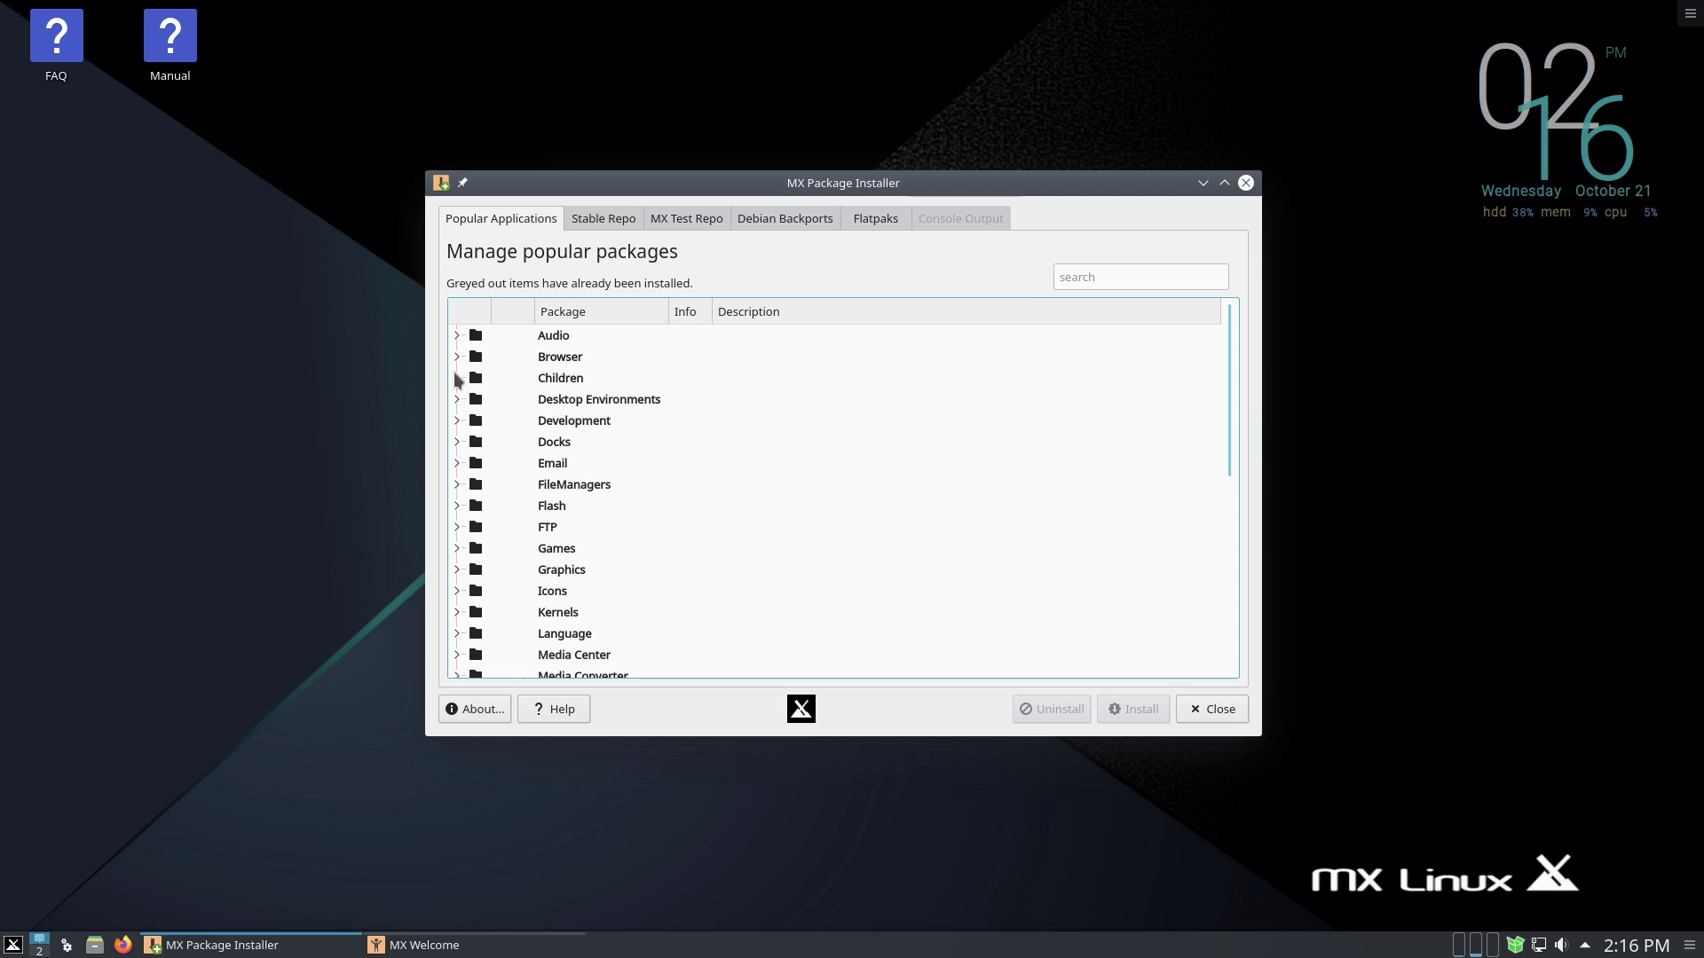
click(456, 378)
click(456, 378)
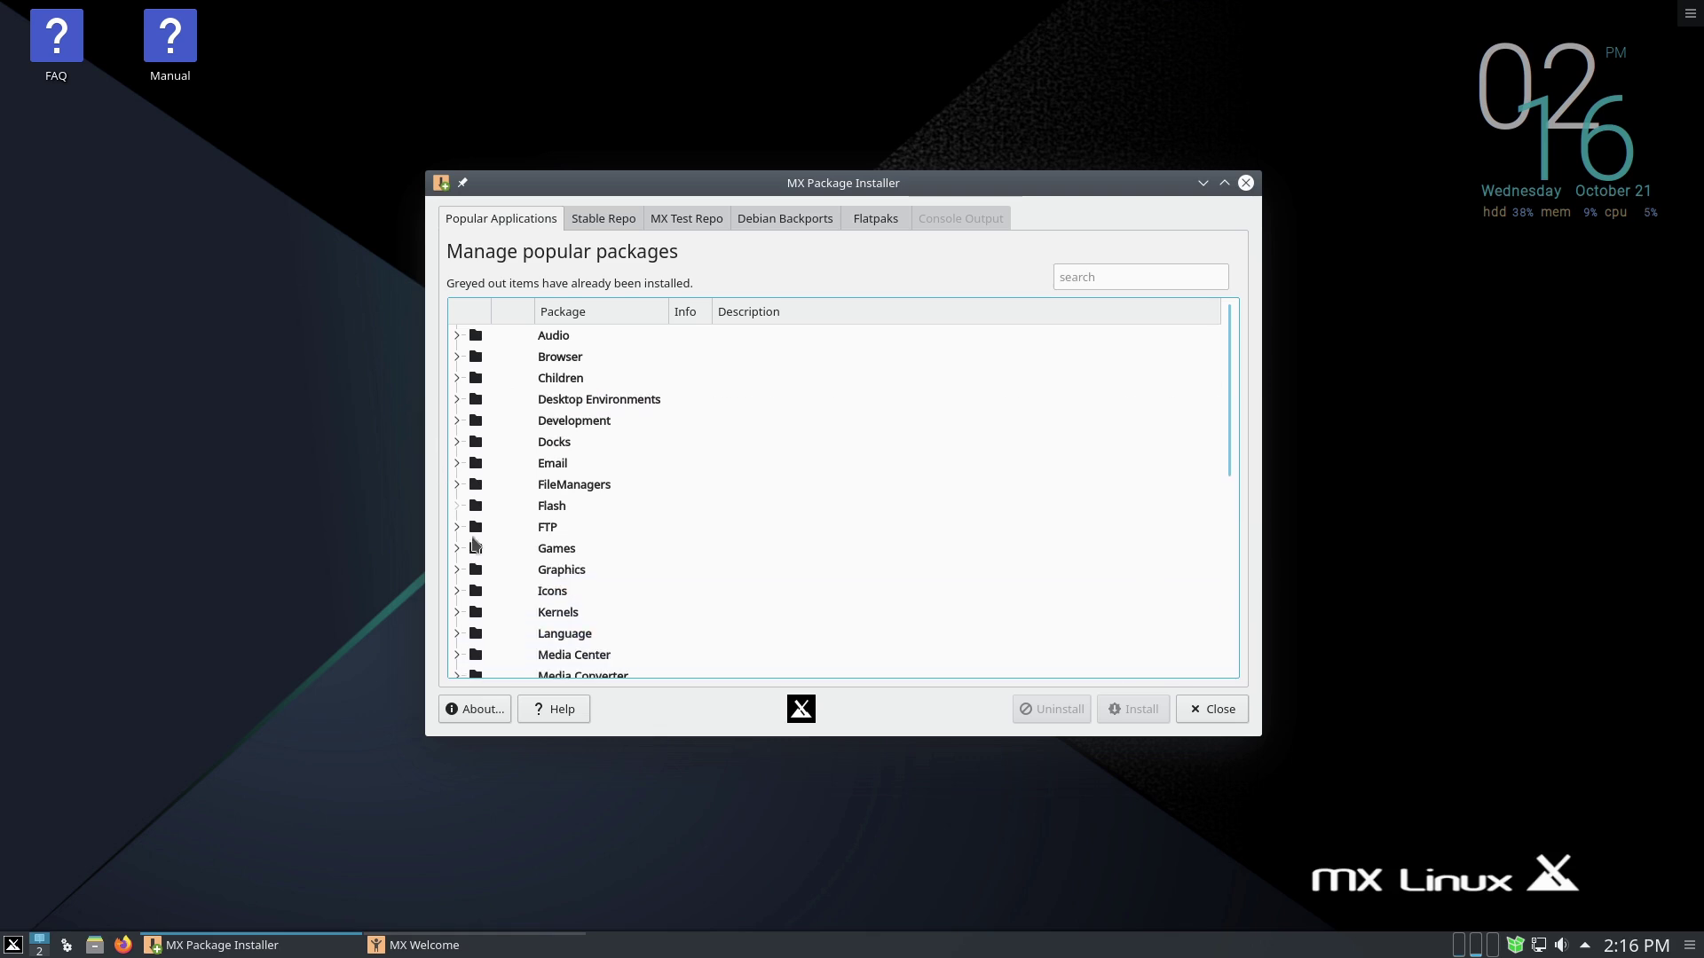
scroll(488, 586, down, 1)
scroll(494, 551, up, 1)
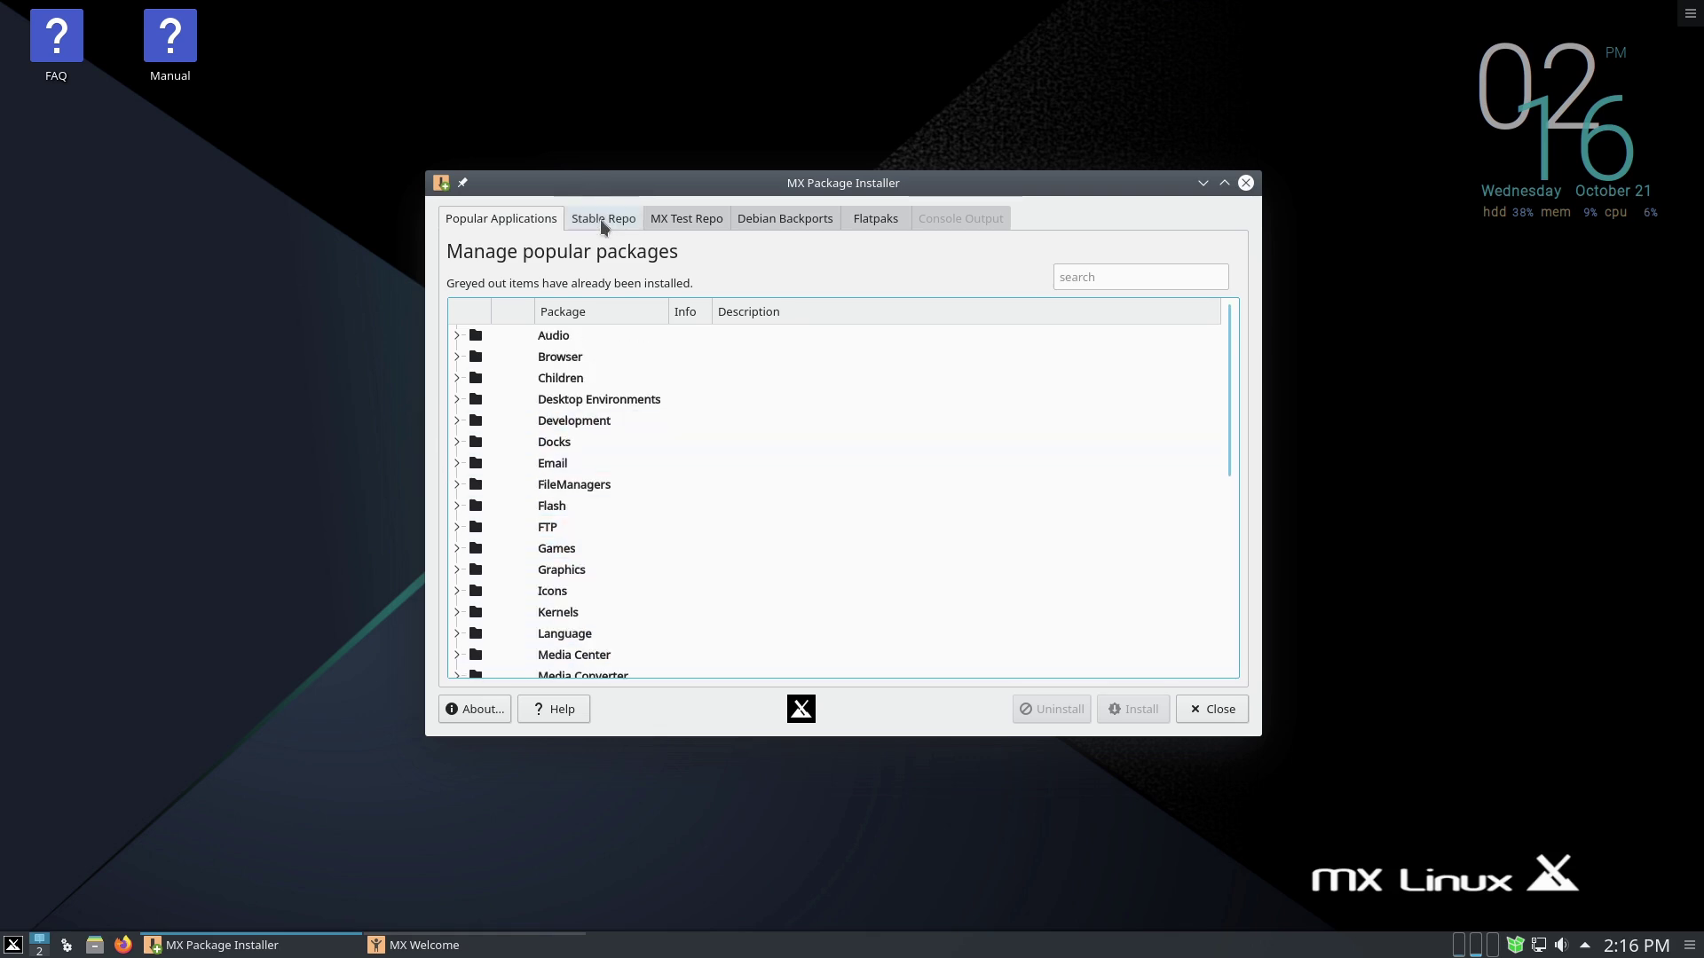
click(603, 219)
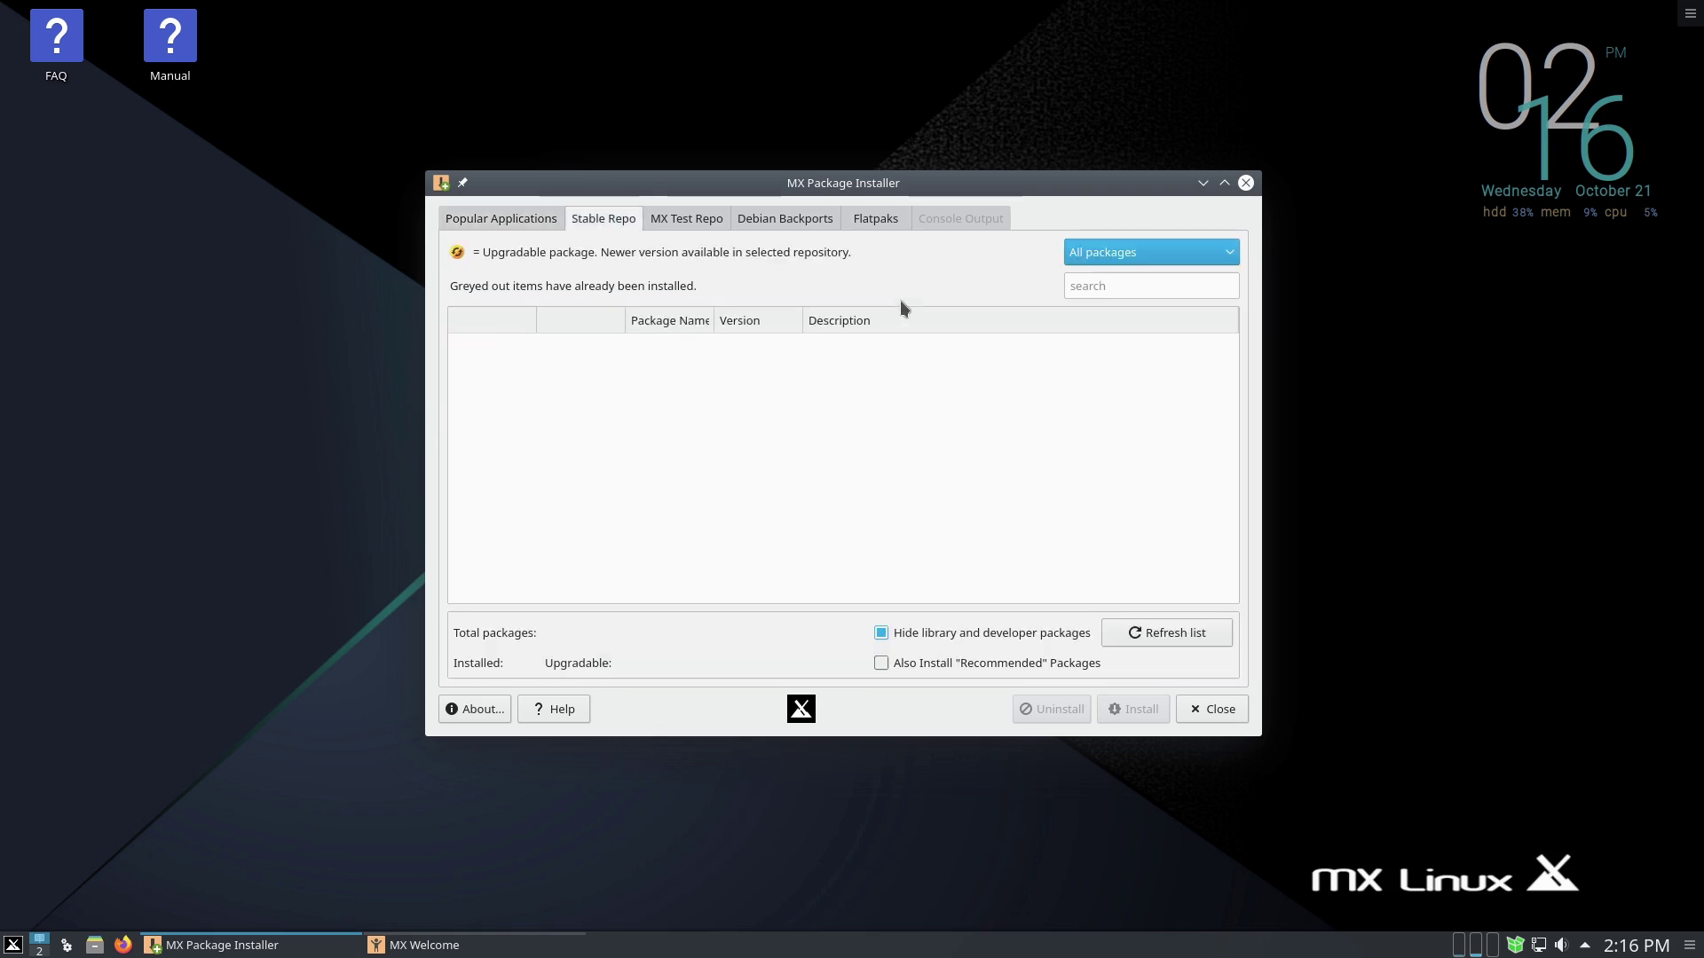
- Browse the MX Test Repo, Debian Backports and Flatpaks lists, dismissing each repository warning
click(679, 217)
click(1013, 504)
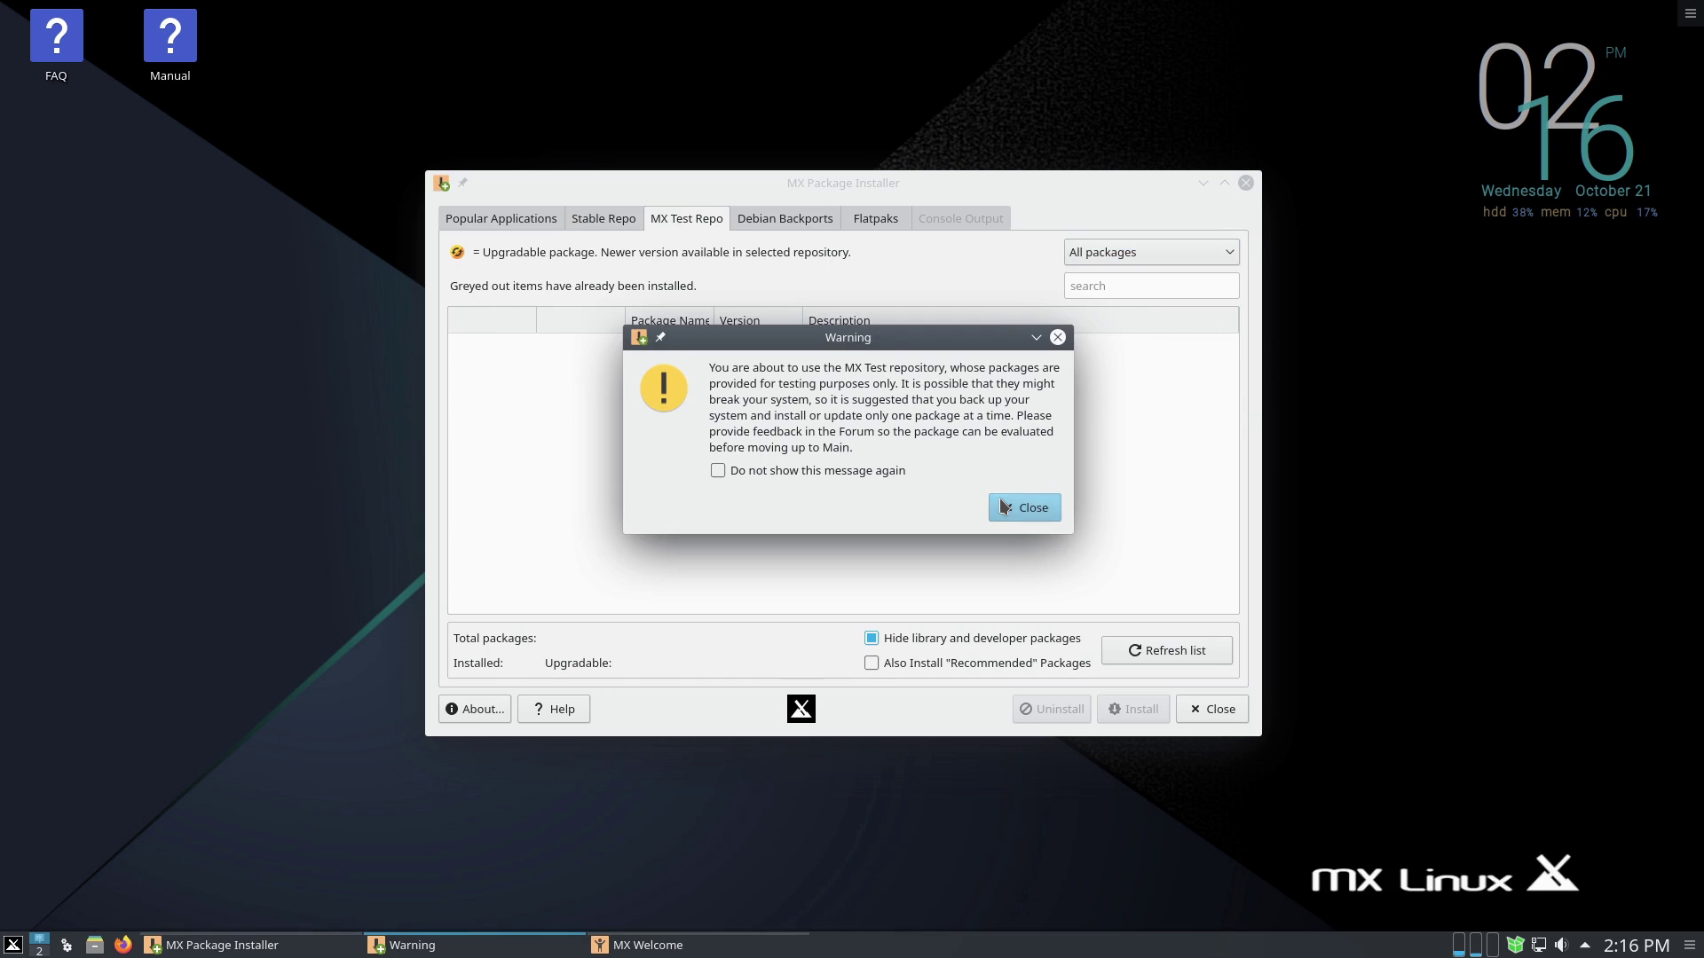
click(775, 220)
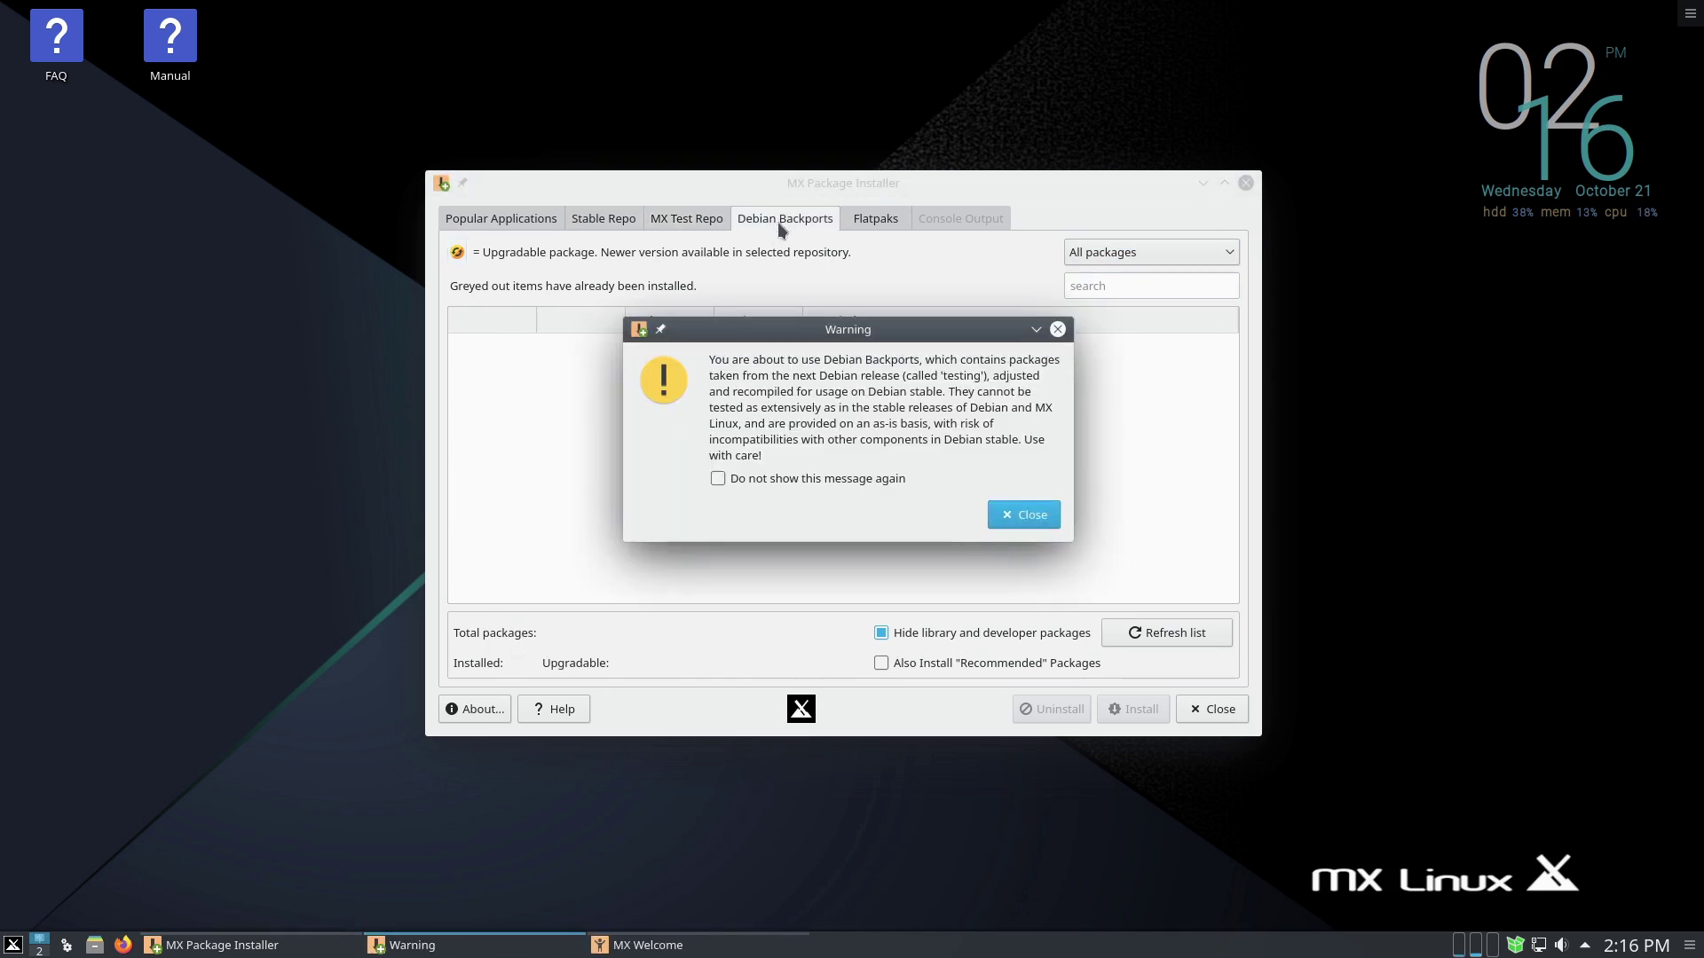
click(1007, 515)
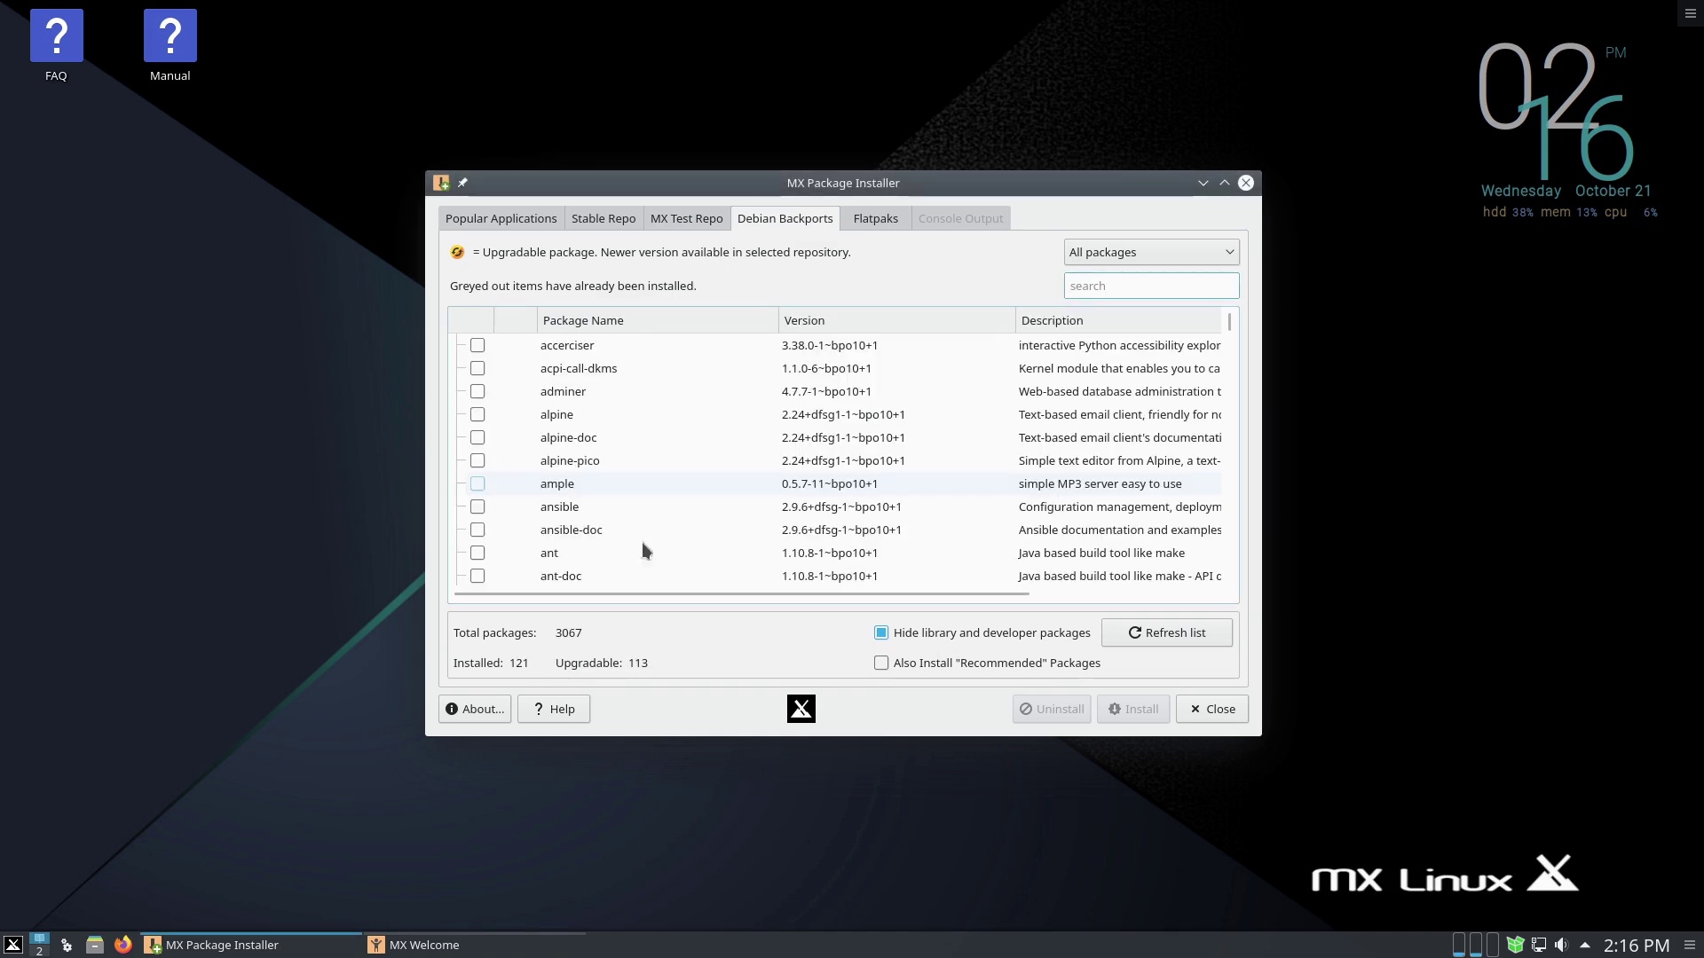
scroll(754, 424, down, 2)
scroll(763, 426, down, 8)
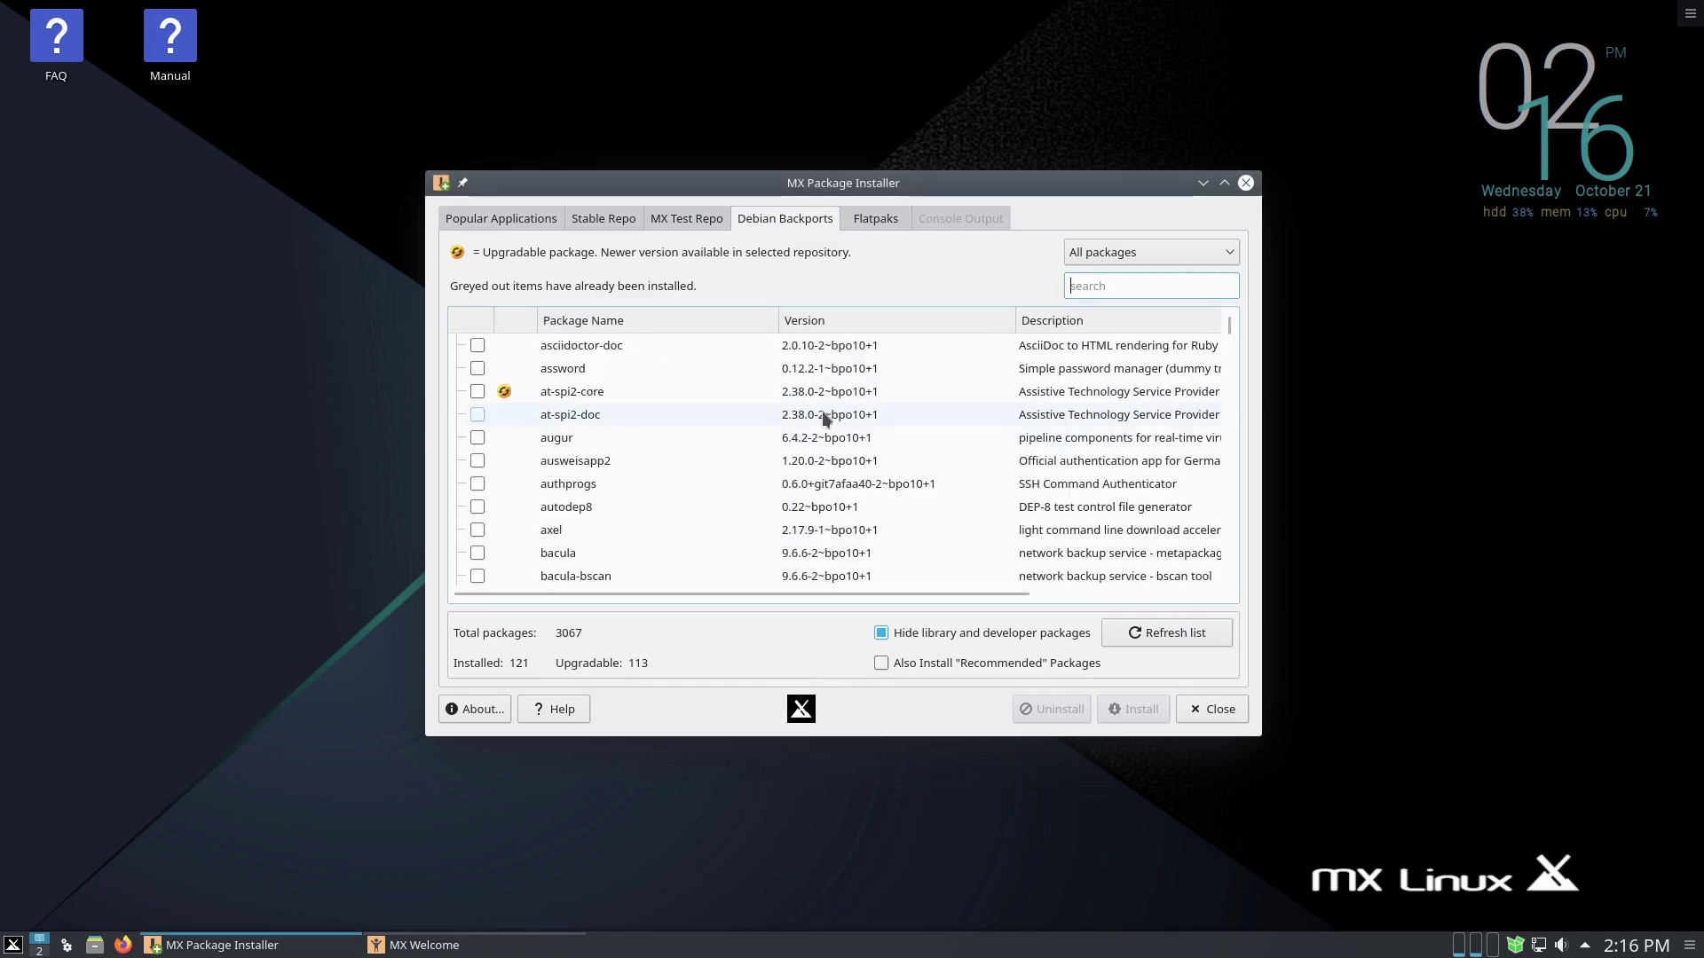
scroll(877, 434, down, 1)
scroll(862, 404, up, 12)
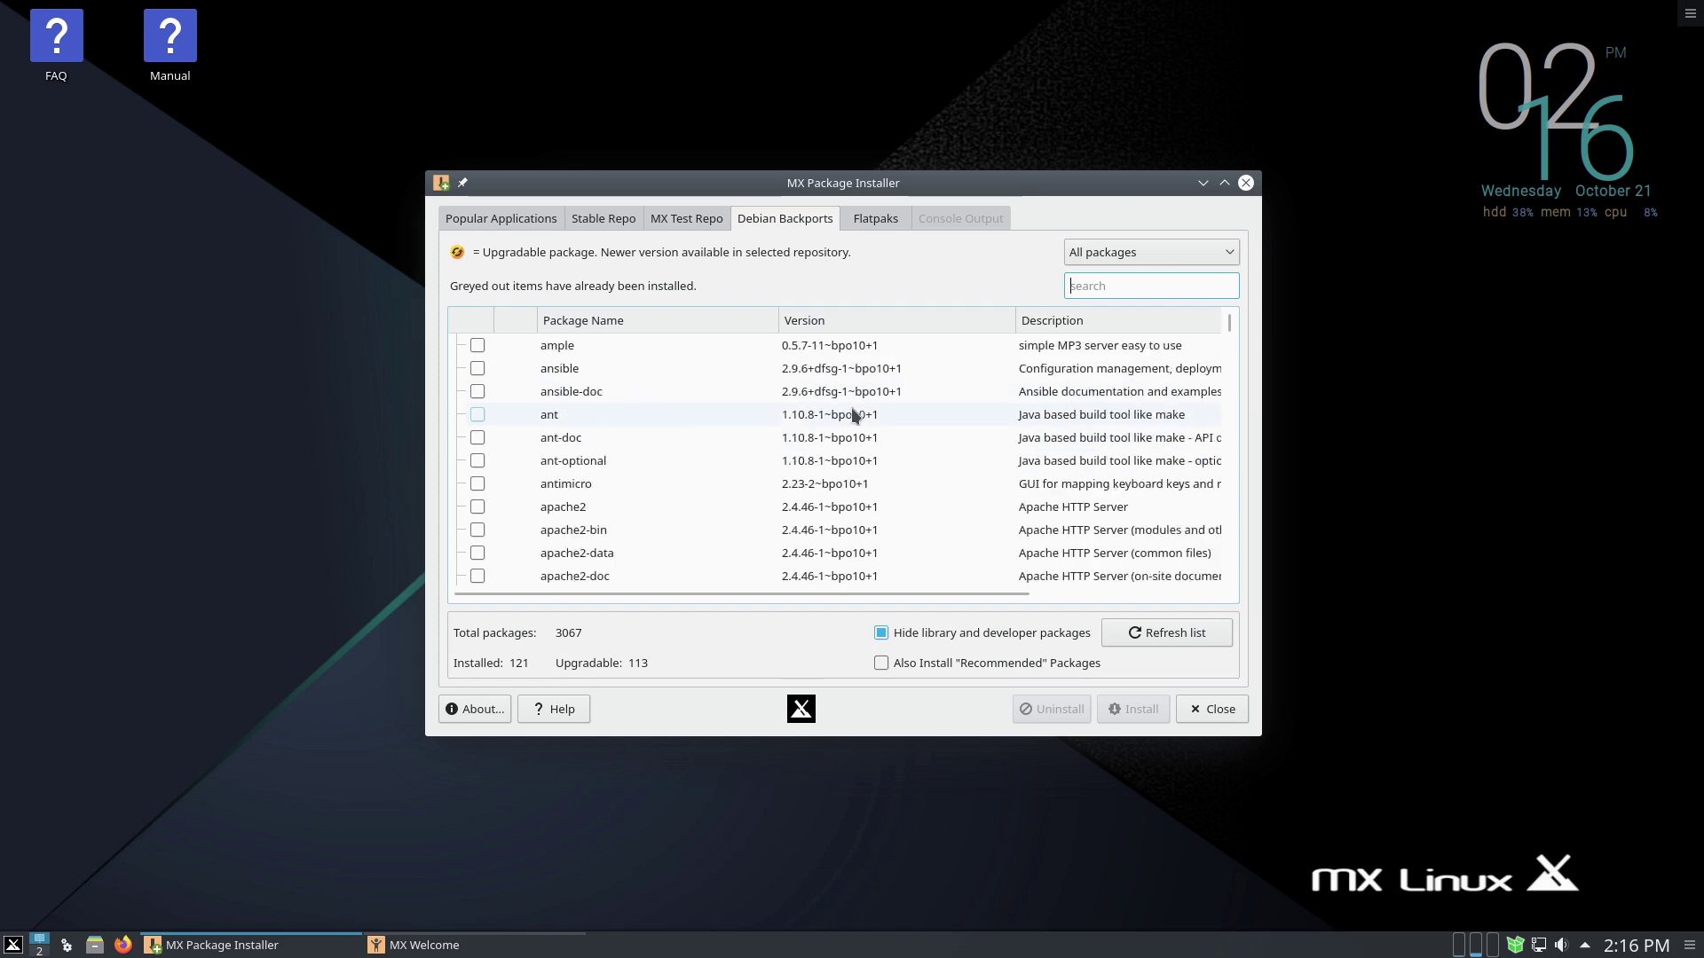
click(873, 218)
click(1024, 491)
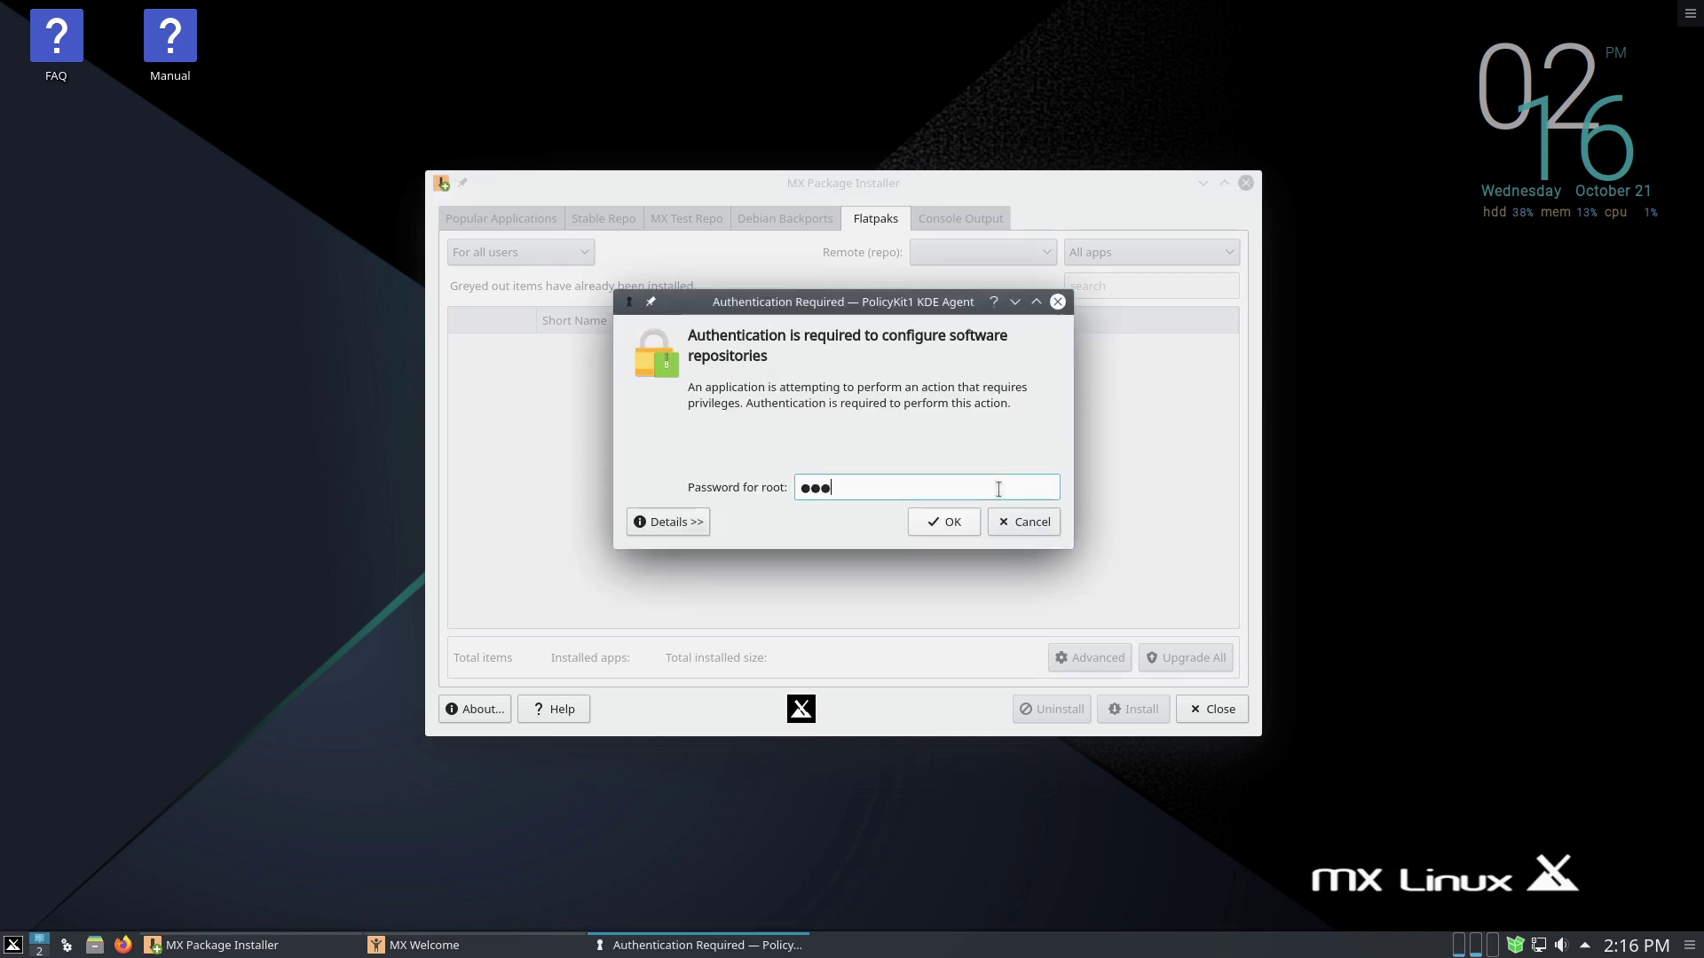
- Submit the root password to load the 1043 Flathub flatpaks, then return to Popular Applications
key(Return)
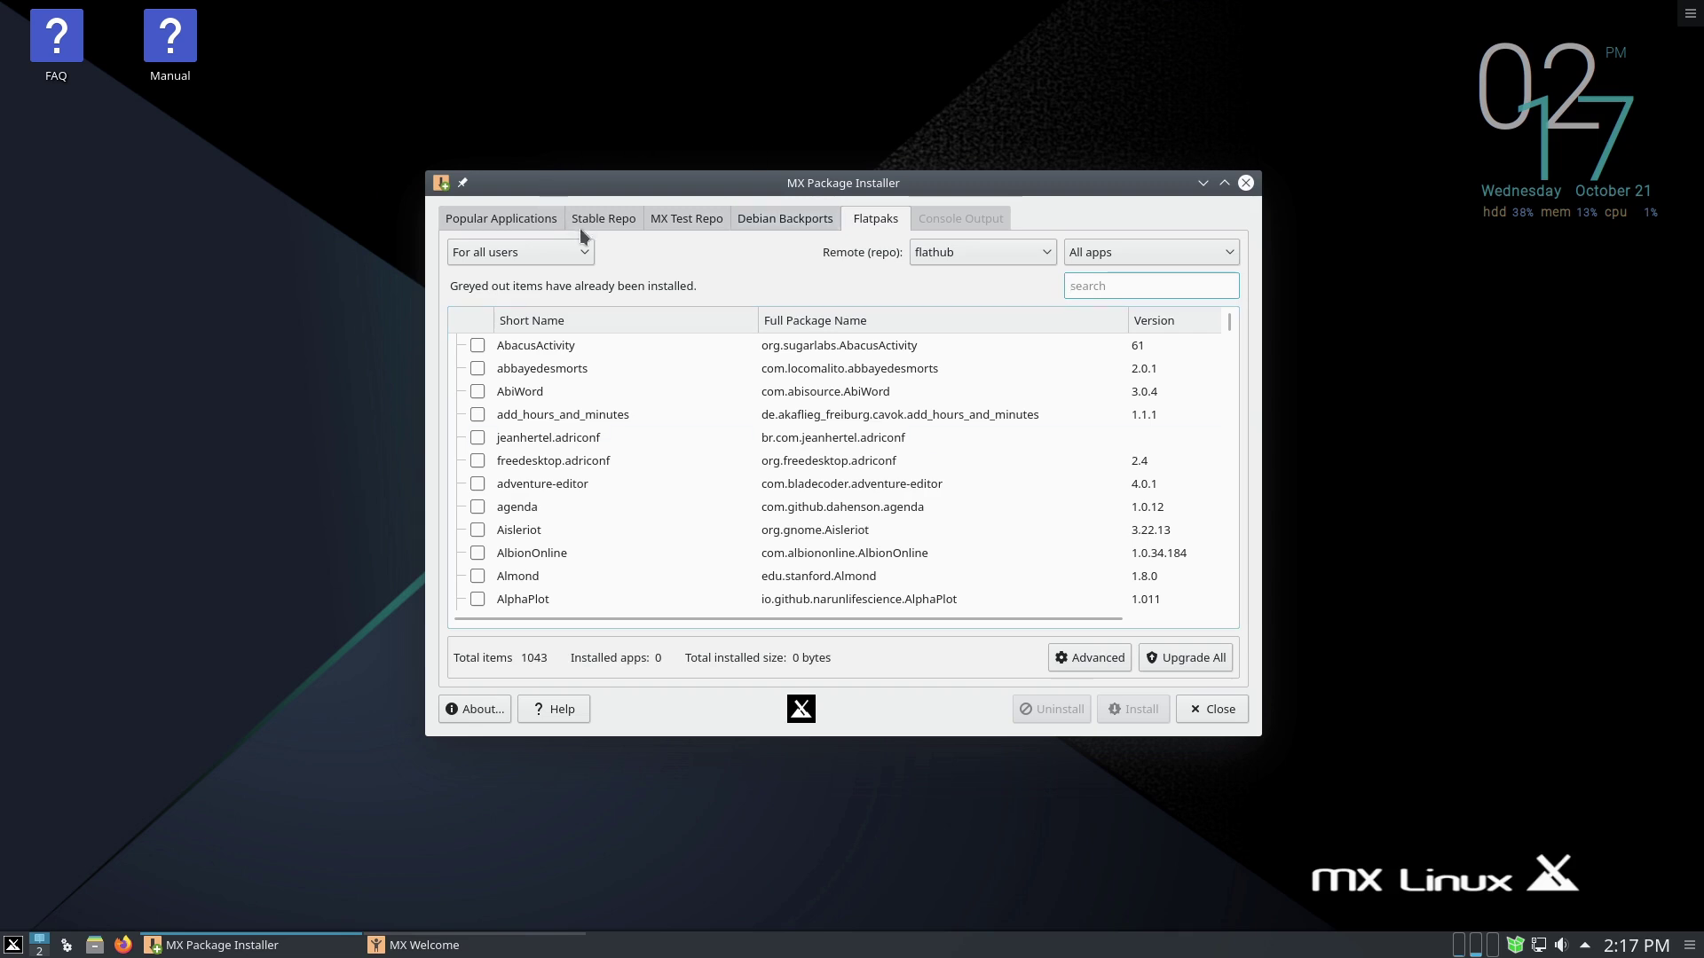
click(517, 216)
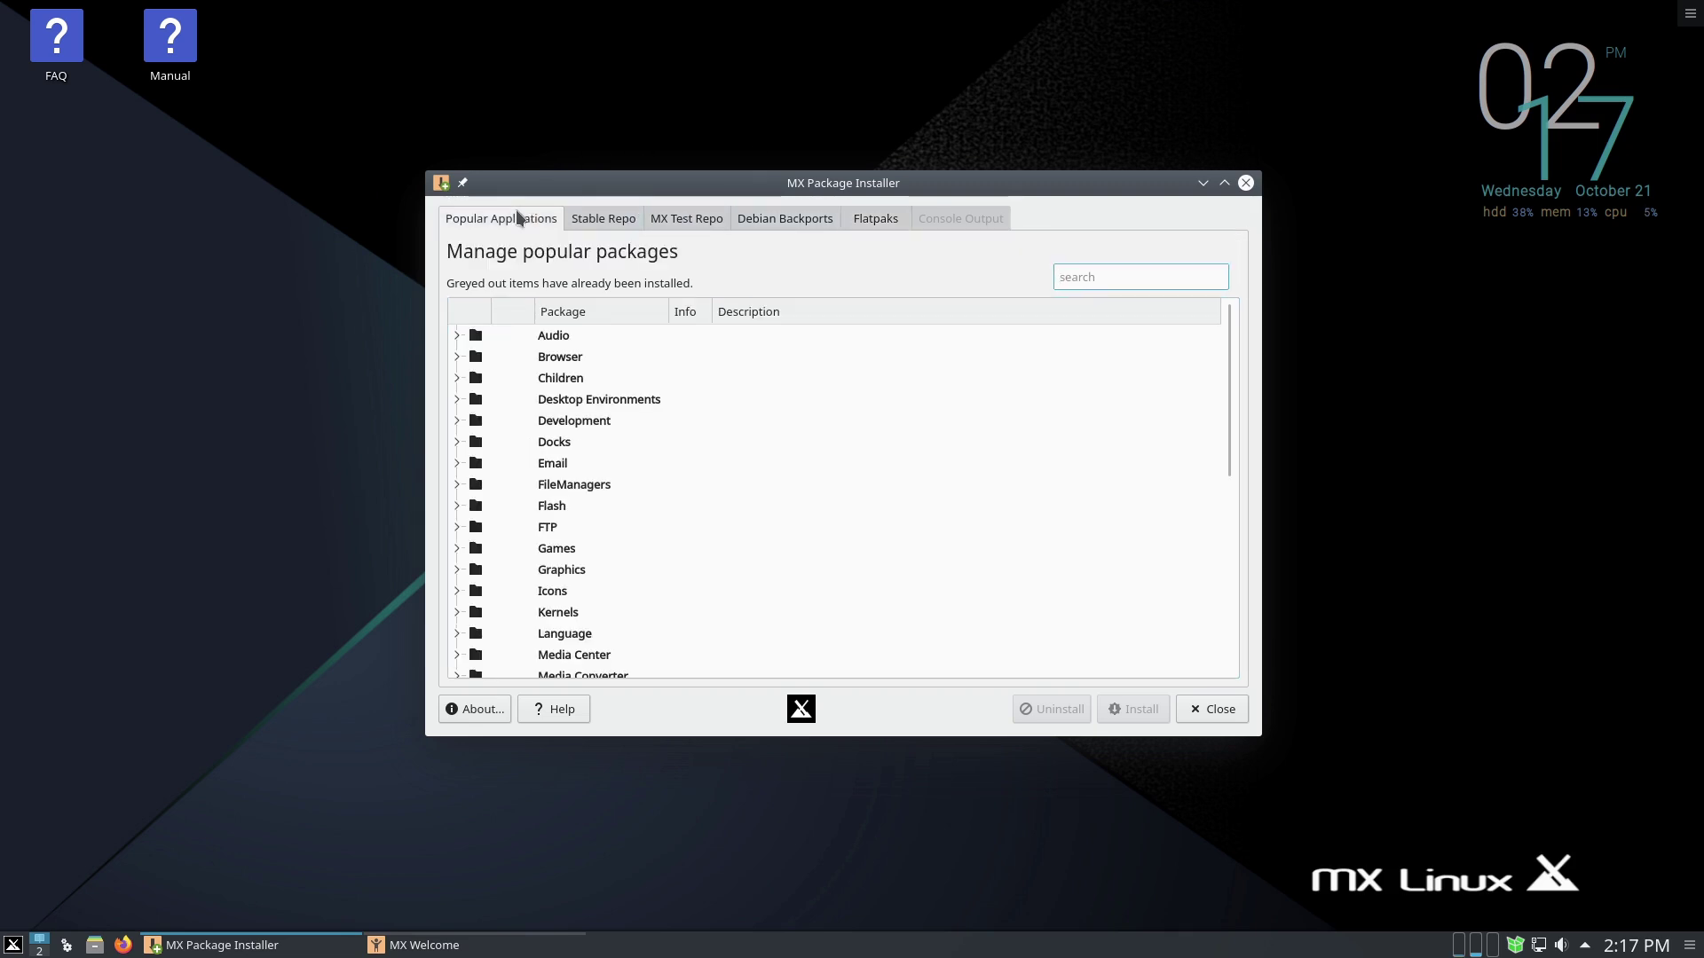
- Expand Desktop Environments, then close MX Package Installer and the MX Welcome window
click(465, 400)
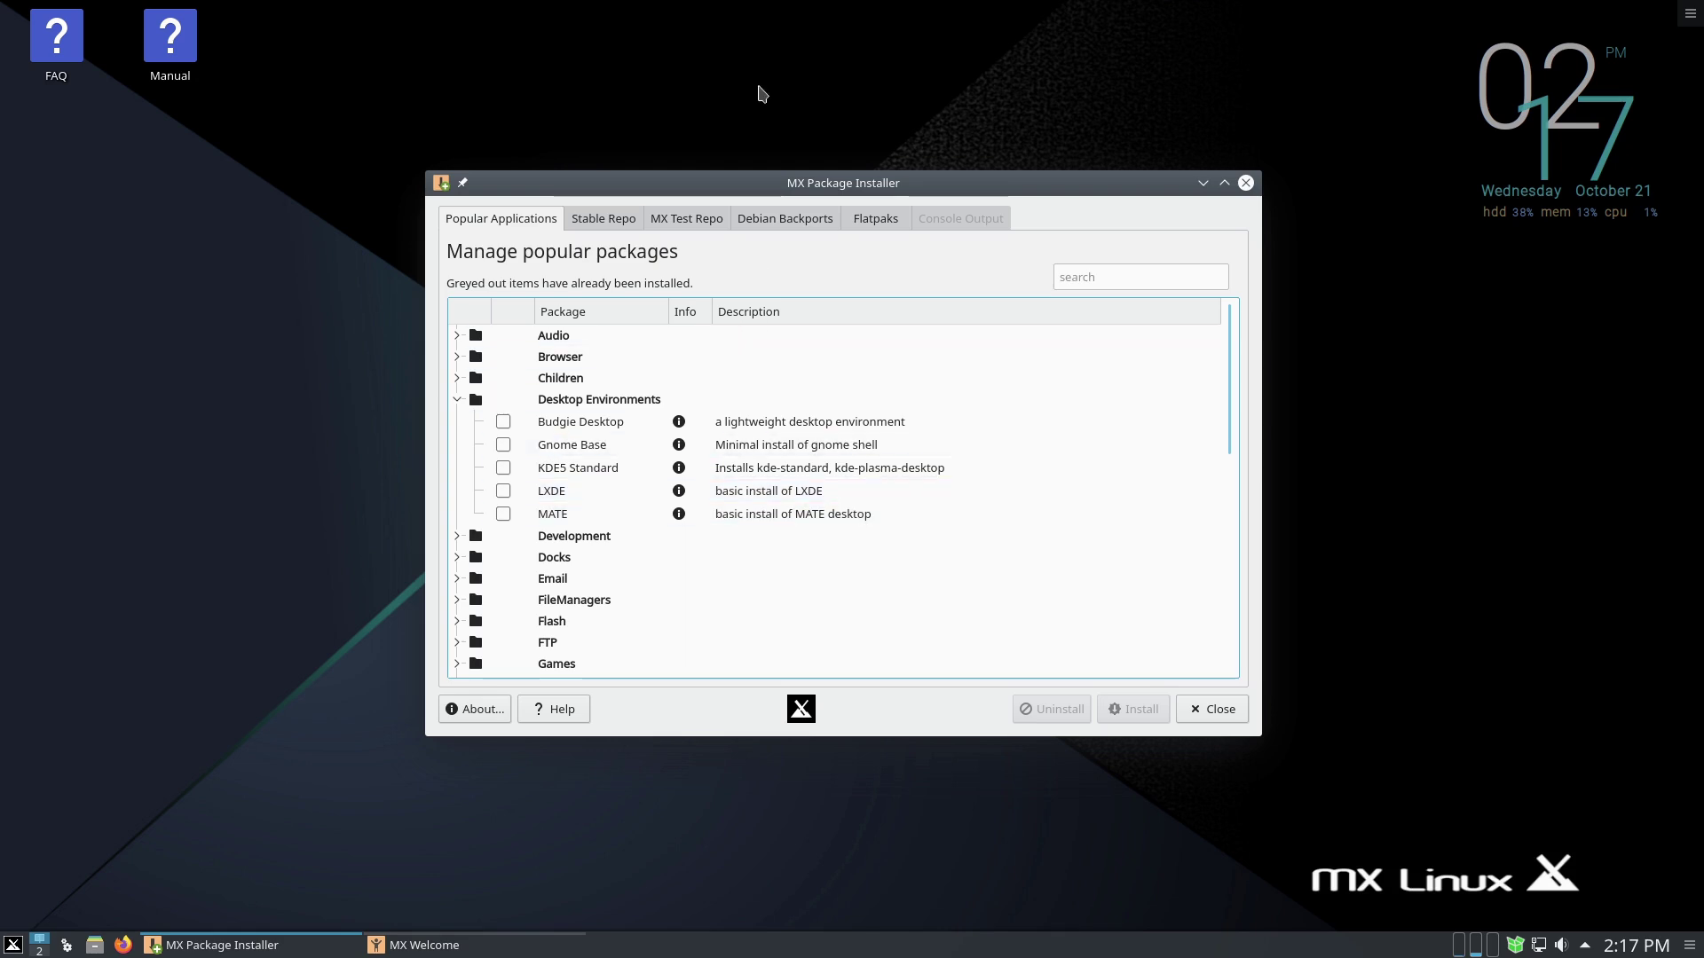
click(1246, 183)
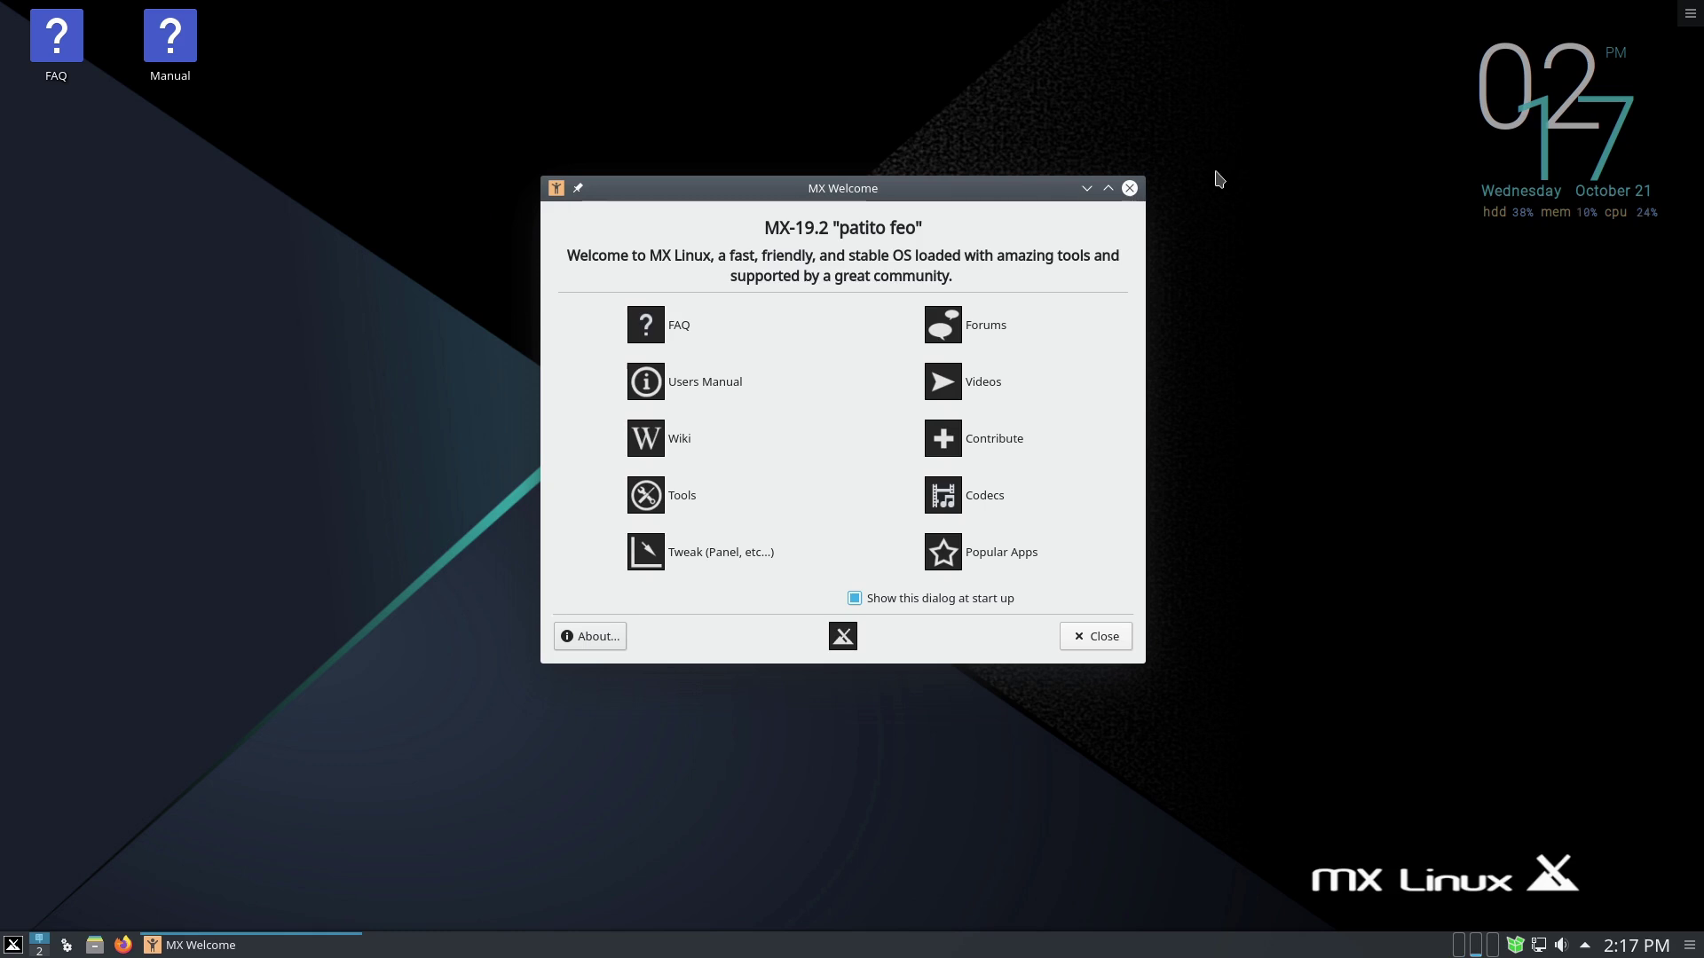
click(1130, 189)
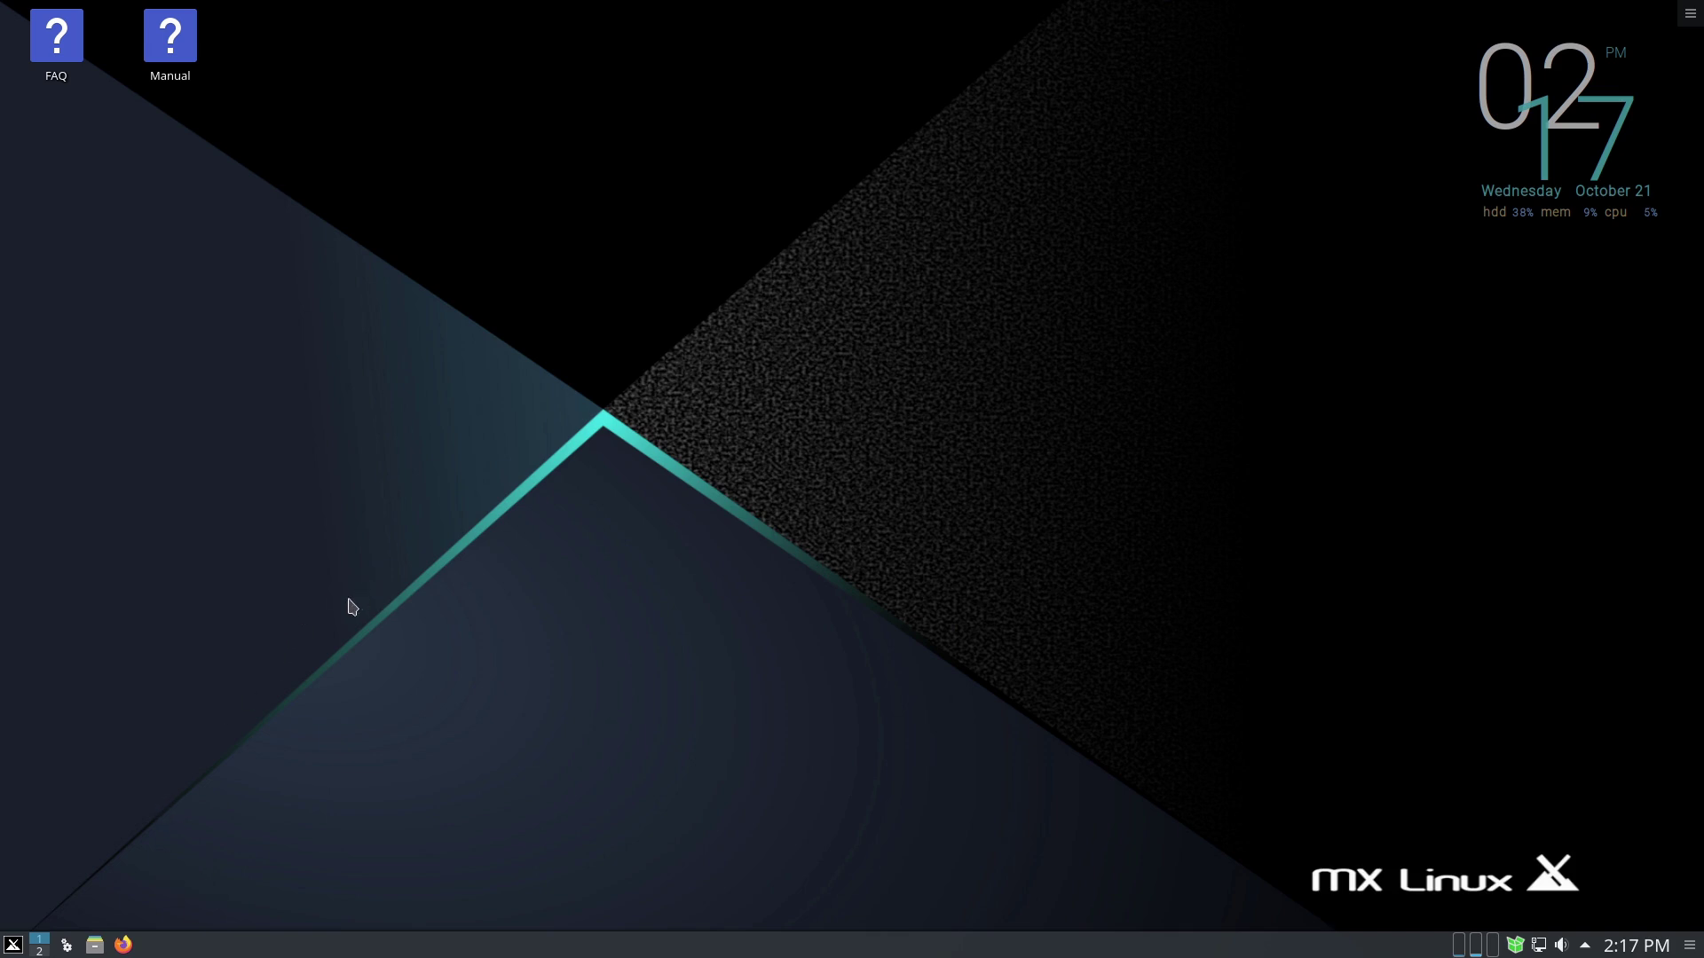
- Browse the application menu's categories, then close the menu
click(11, 946)
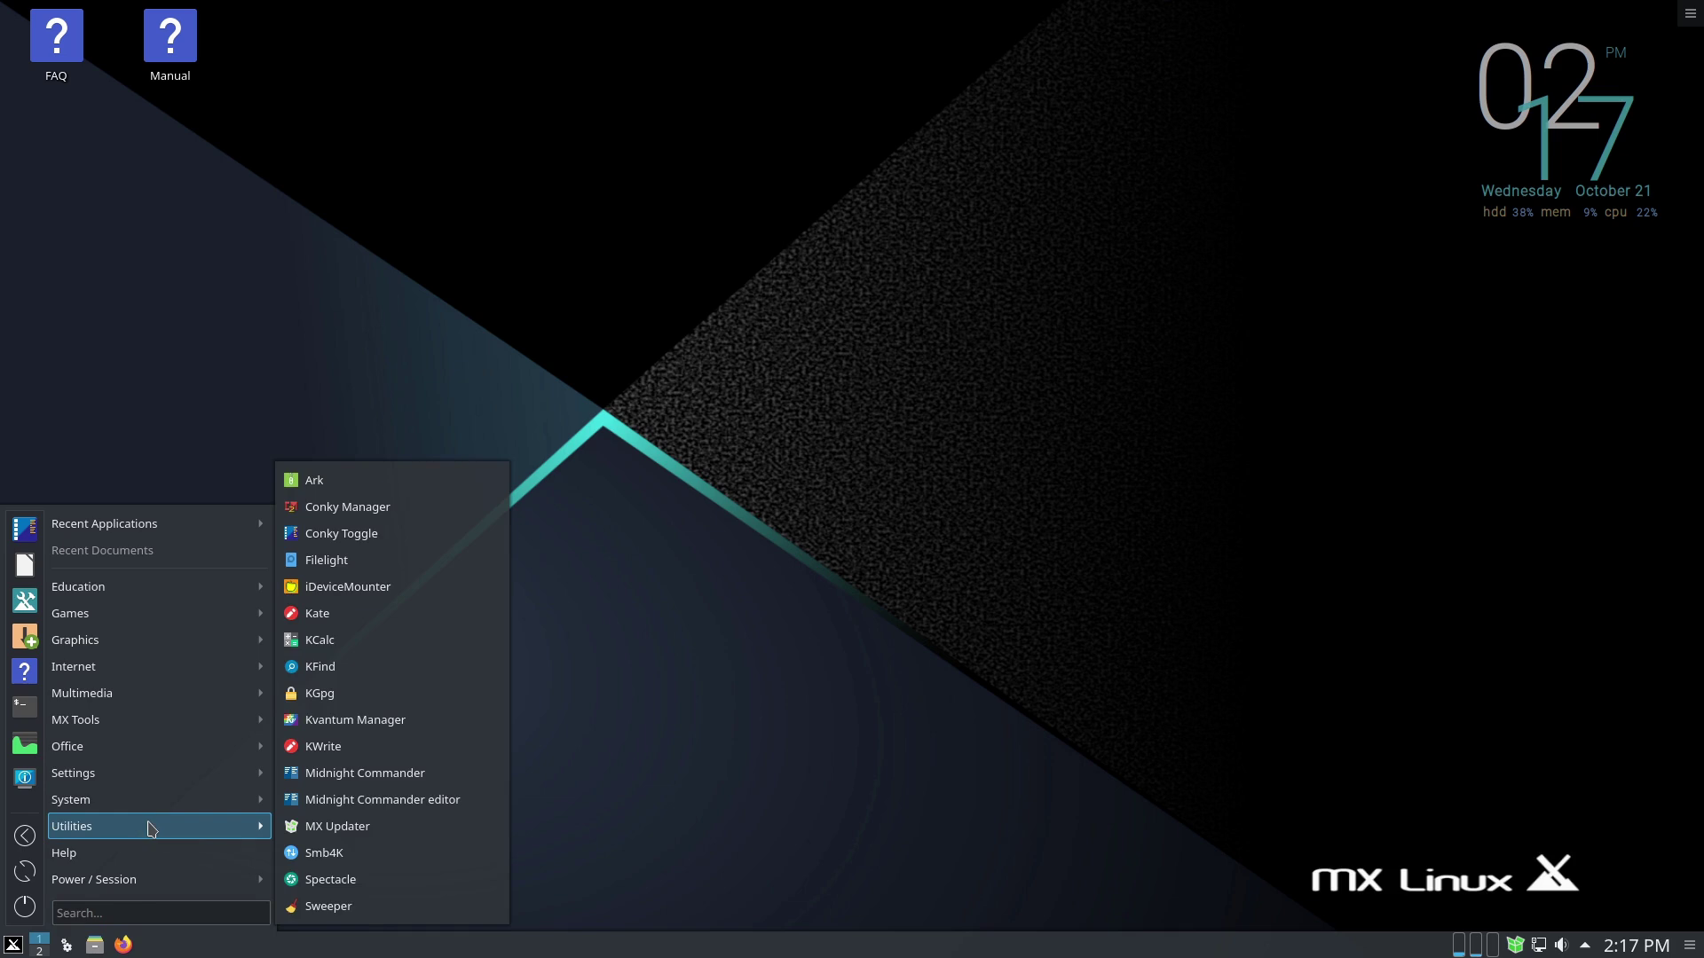
mouse_move(184, 799)
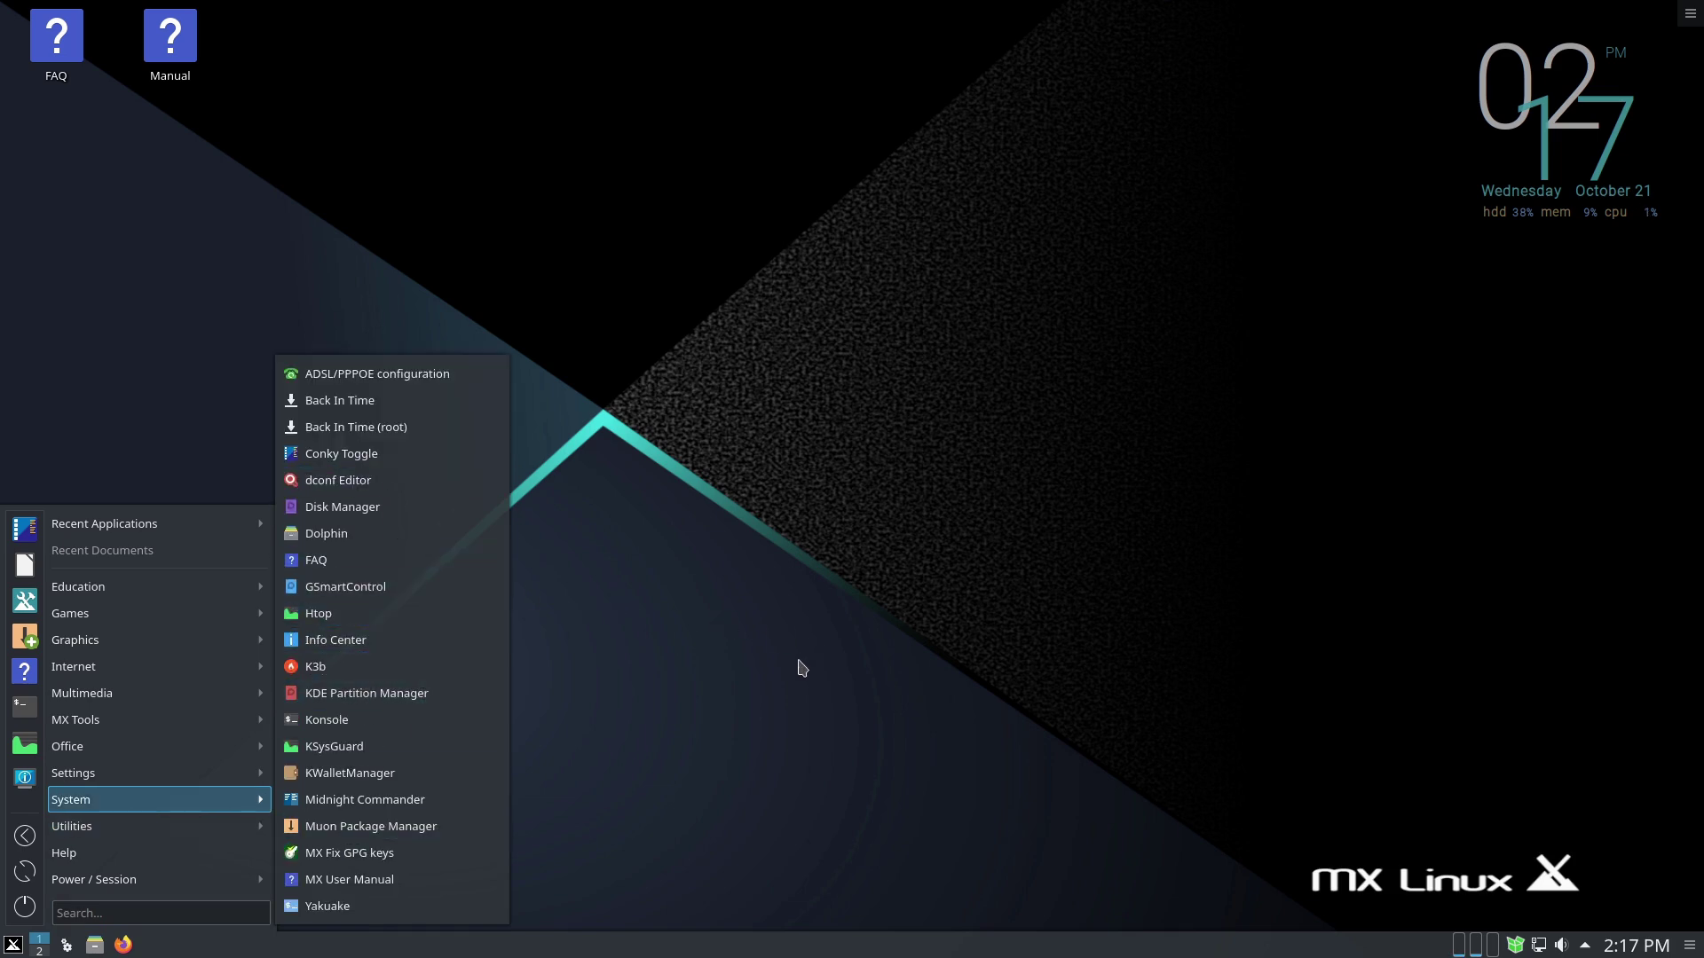
click(800, 667)
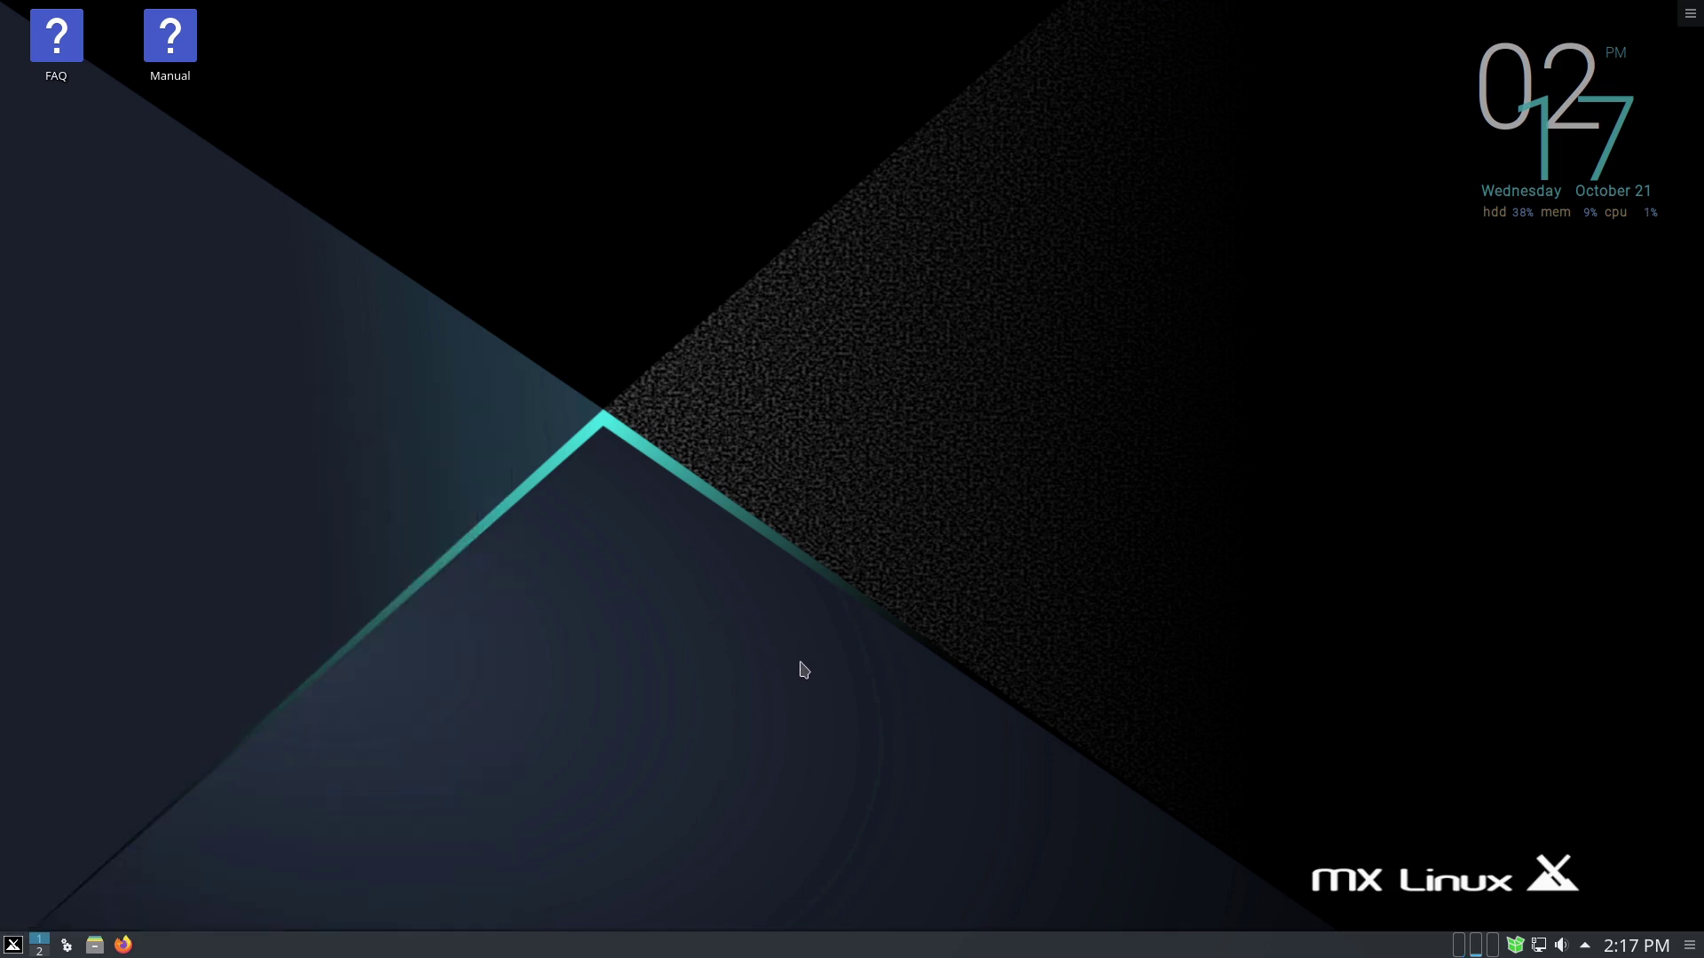
- Shut down the computer from the menu's Power / Session options
click(12, 945)
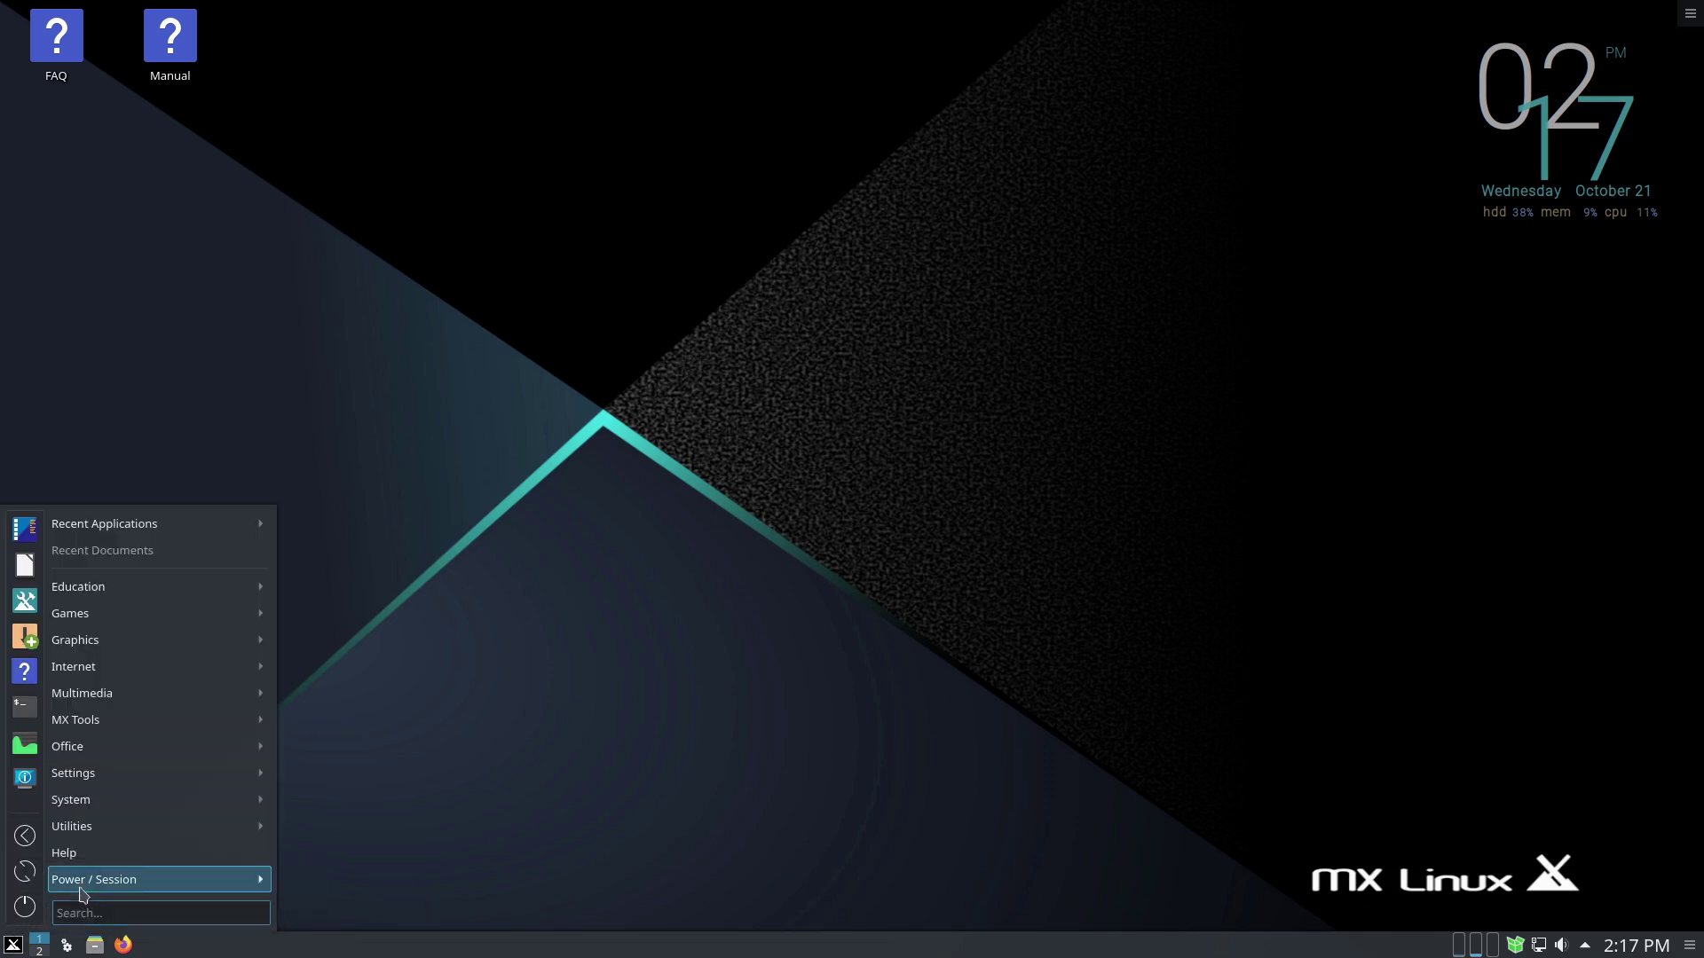
mouse_move(93, 890)
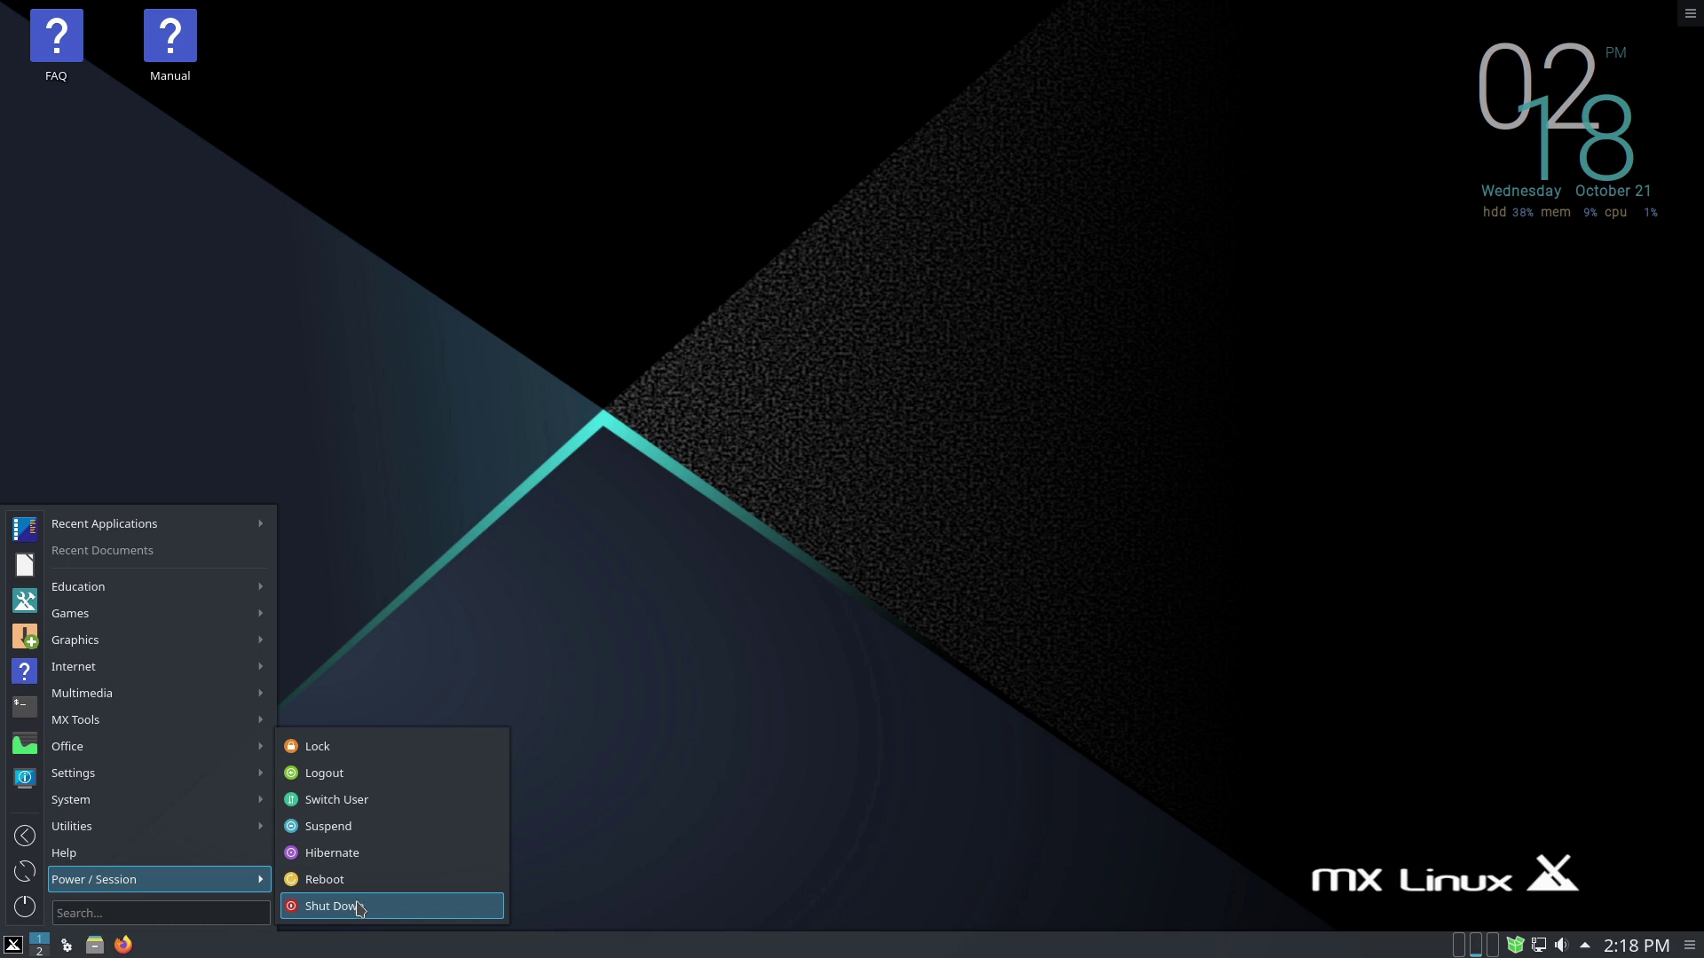
click(360, 906)
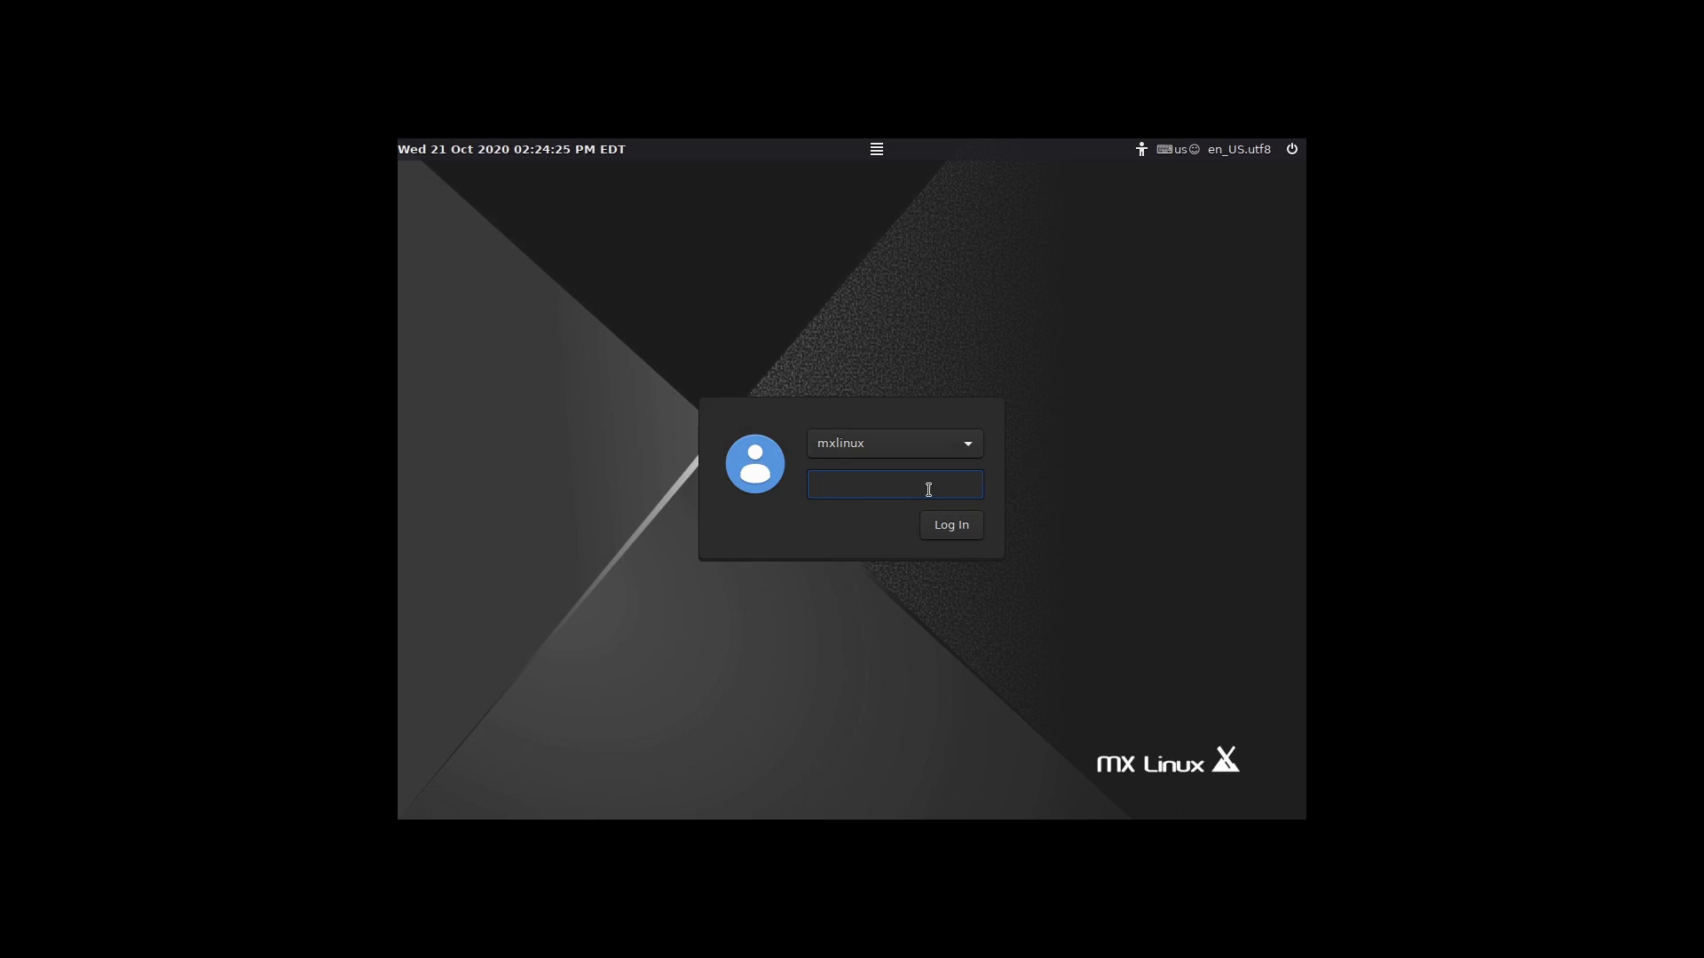
- Enter the login password and view the Default Xsession, Fluxbox and Xfce Session choices without changing them
text(•••)
click(877, 149)
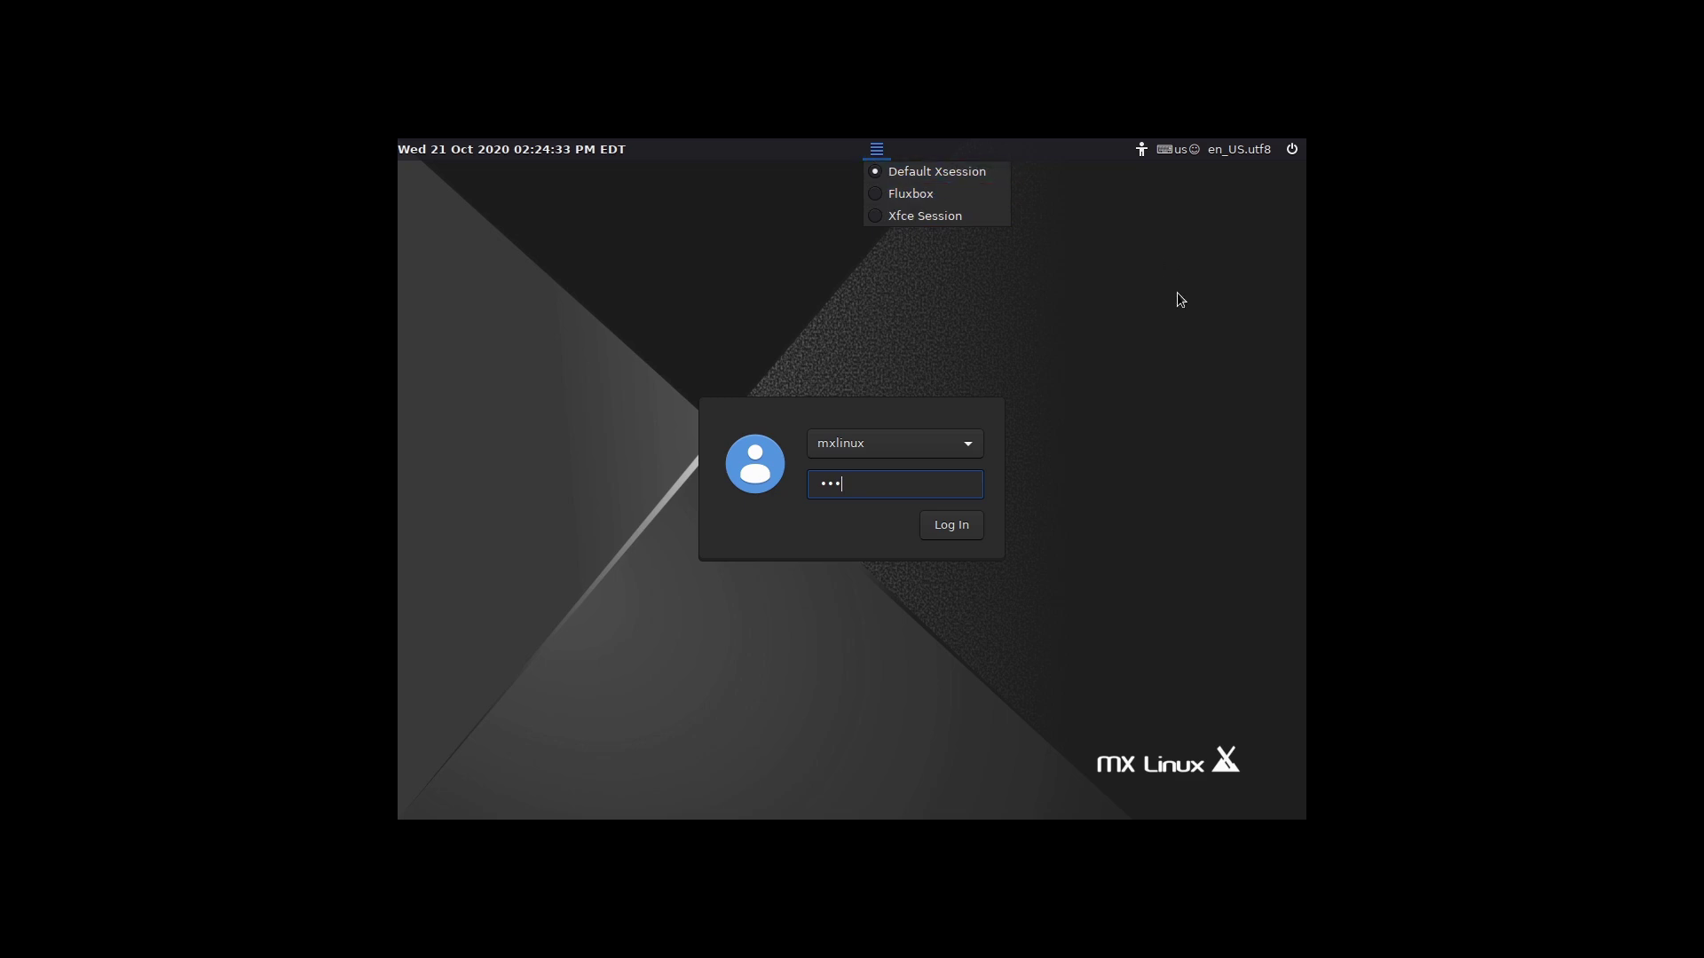
click(1125, 299)
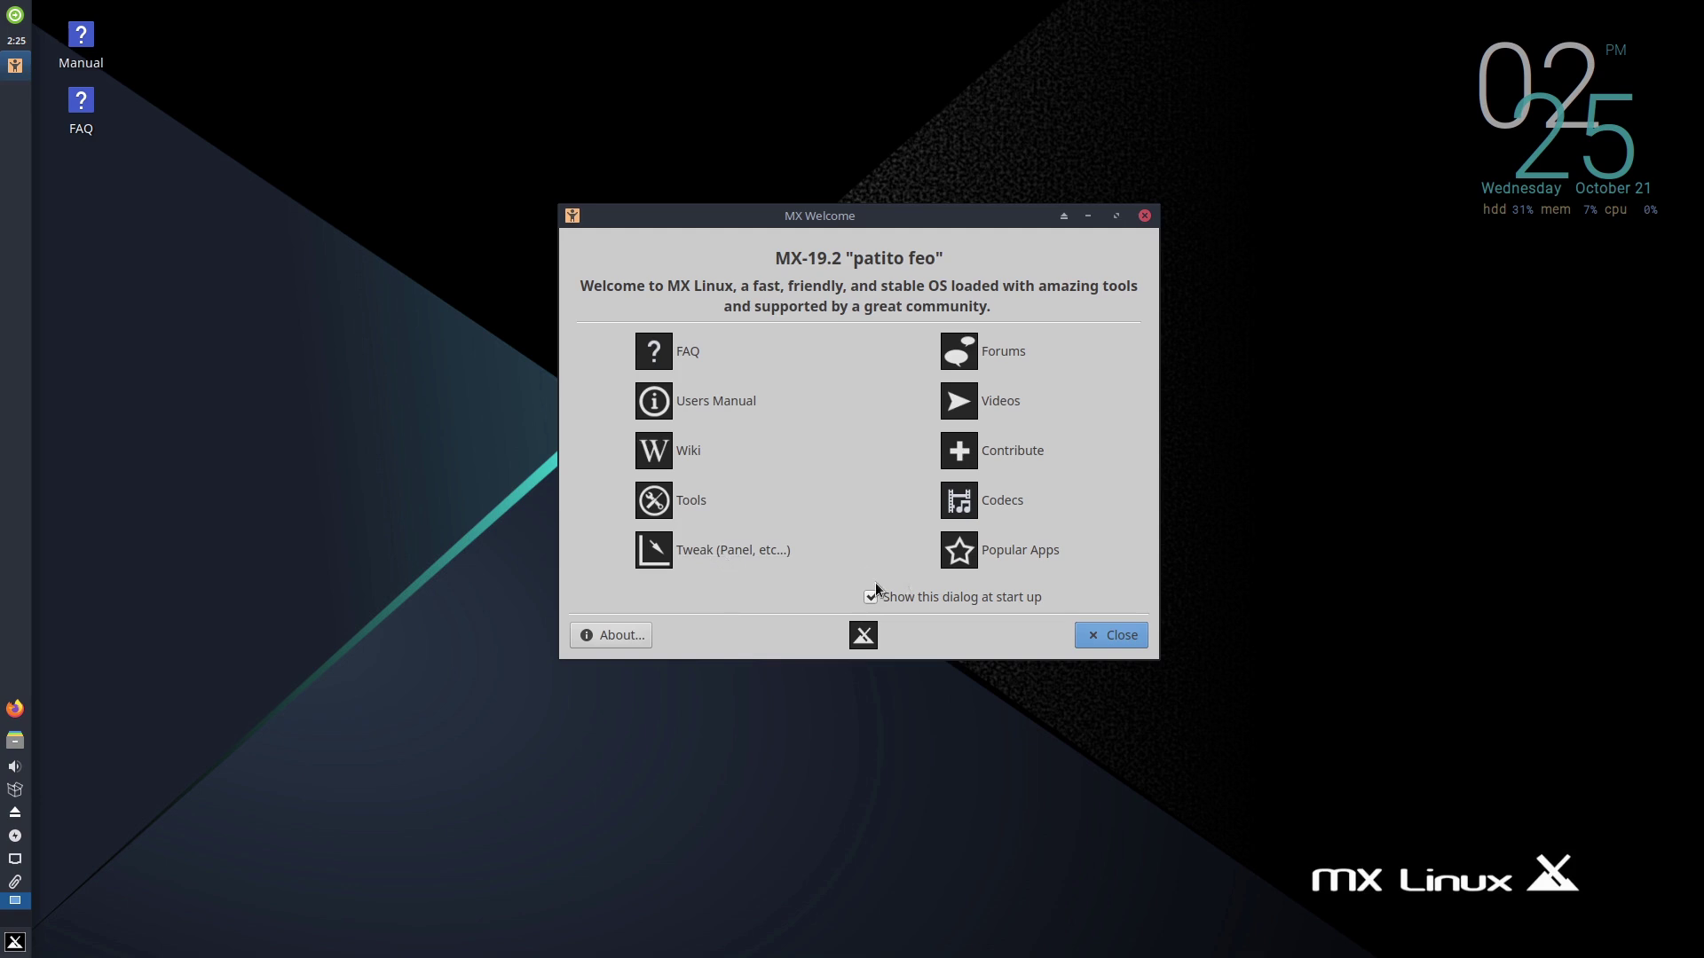
- Launch Tweak (Panel, etc...) from MX Welcome, triggering the ~/.restore panel backup notice
click(720, 550)
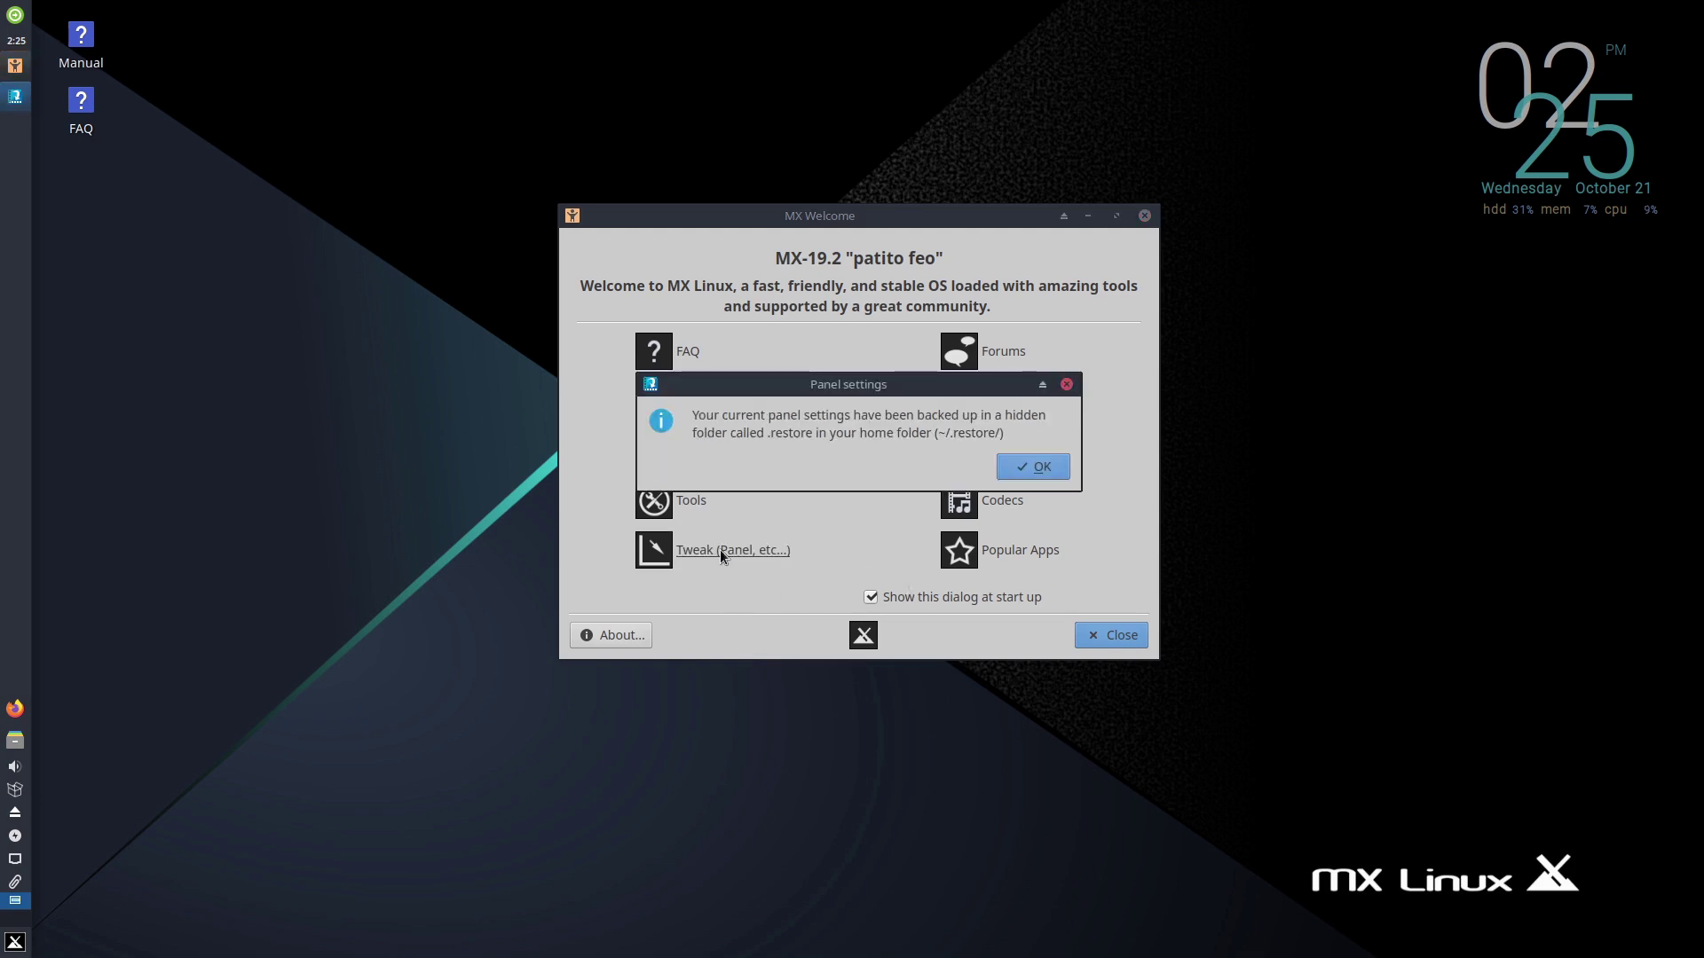
- Acknowledge the notice, view MX Tweak's Theme, Compositor, Display, Config Options and Other tabs, then close both windows
click(1033, 470)
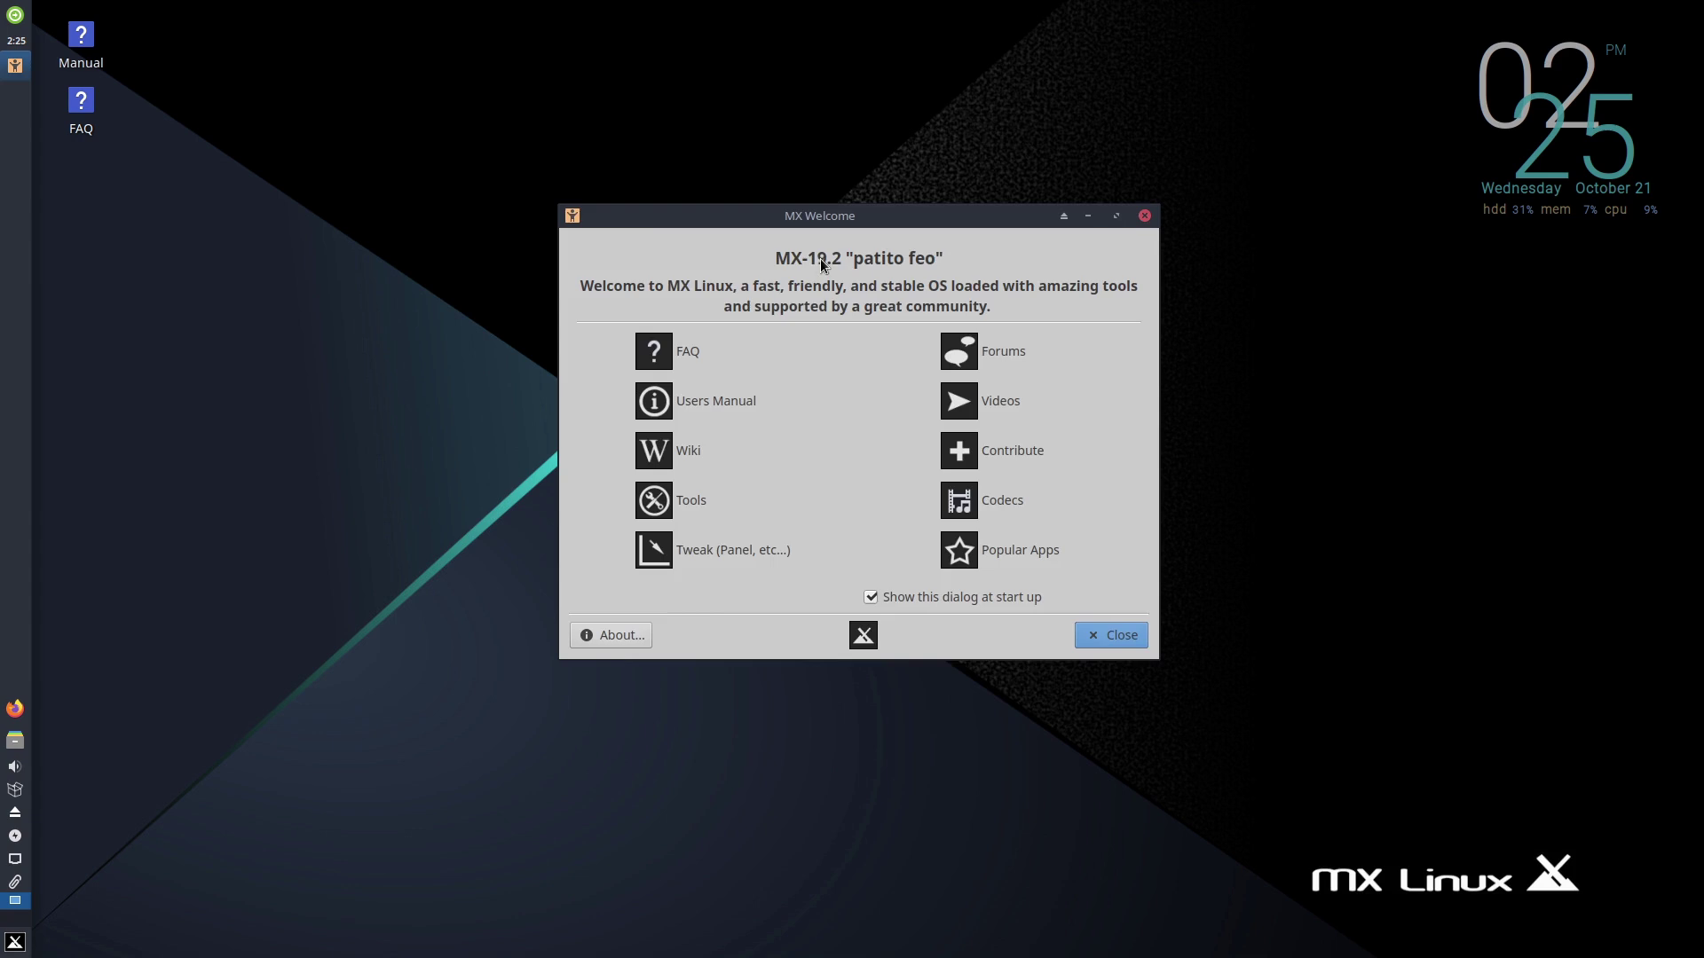
click(658, 206)
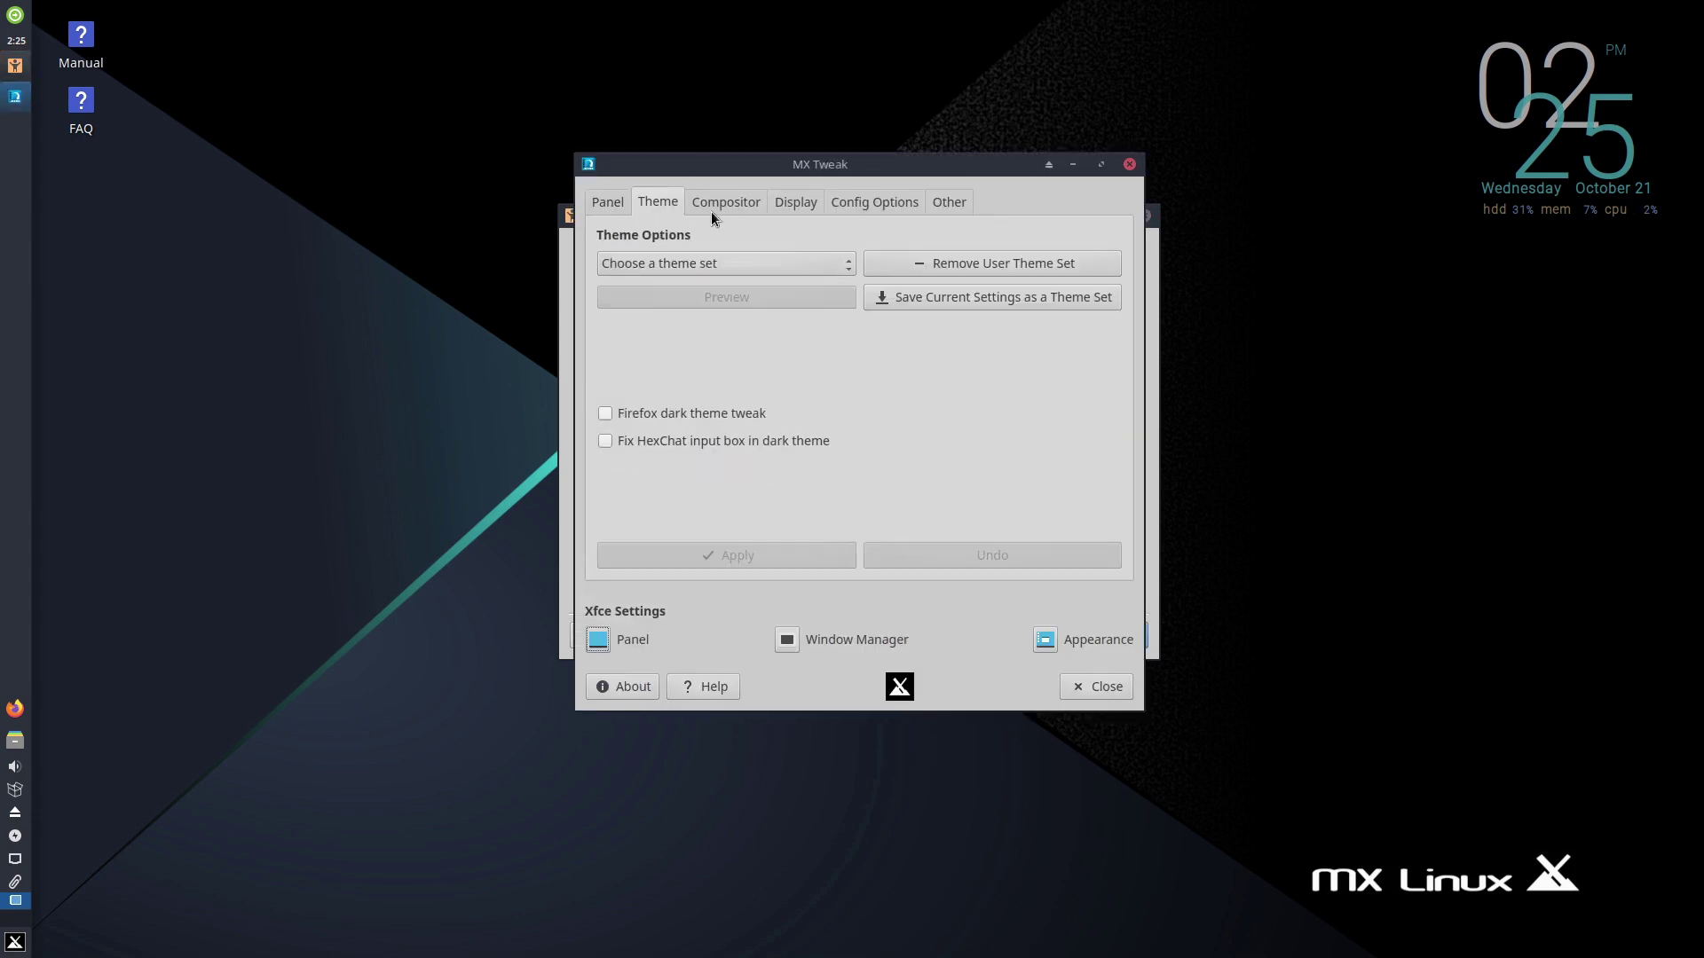
click(737, 208)
click(799, 206)
click(876, 211)
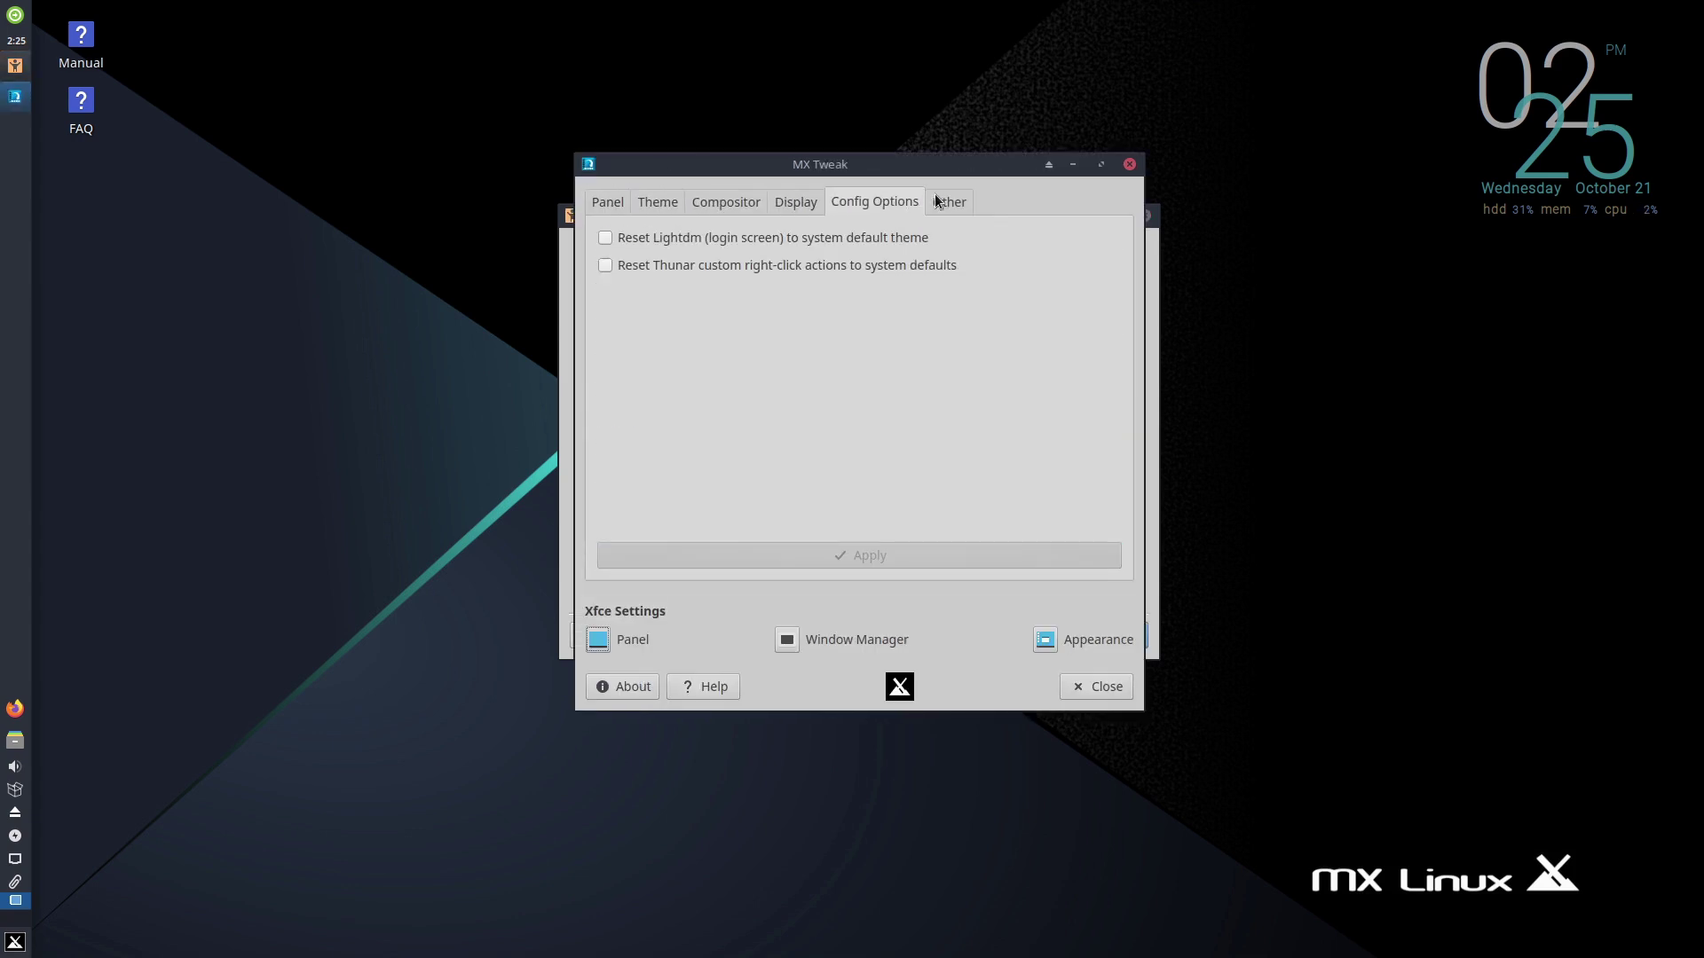
click(946, 203)
click(1128, 165)
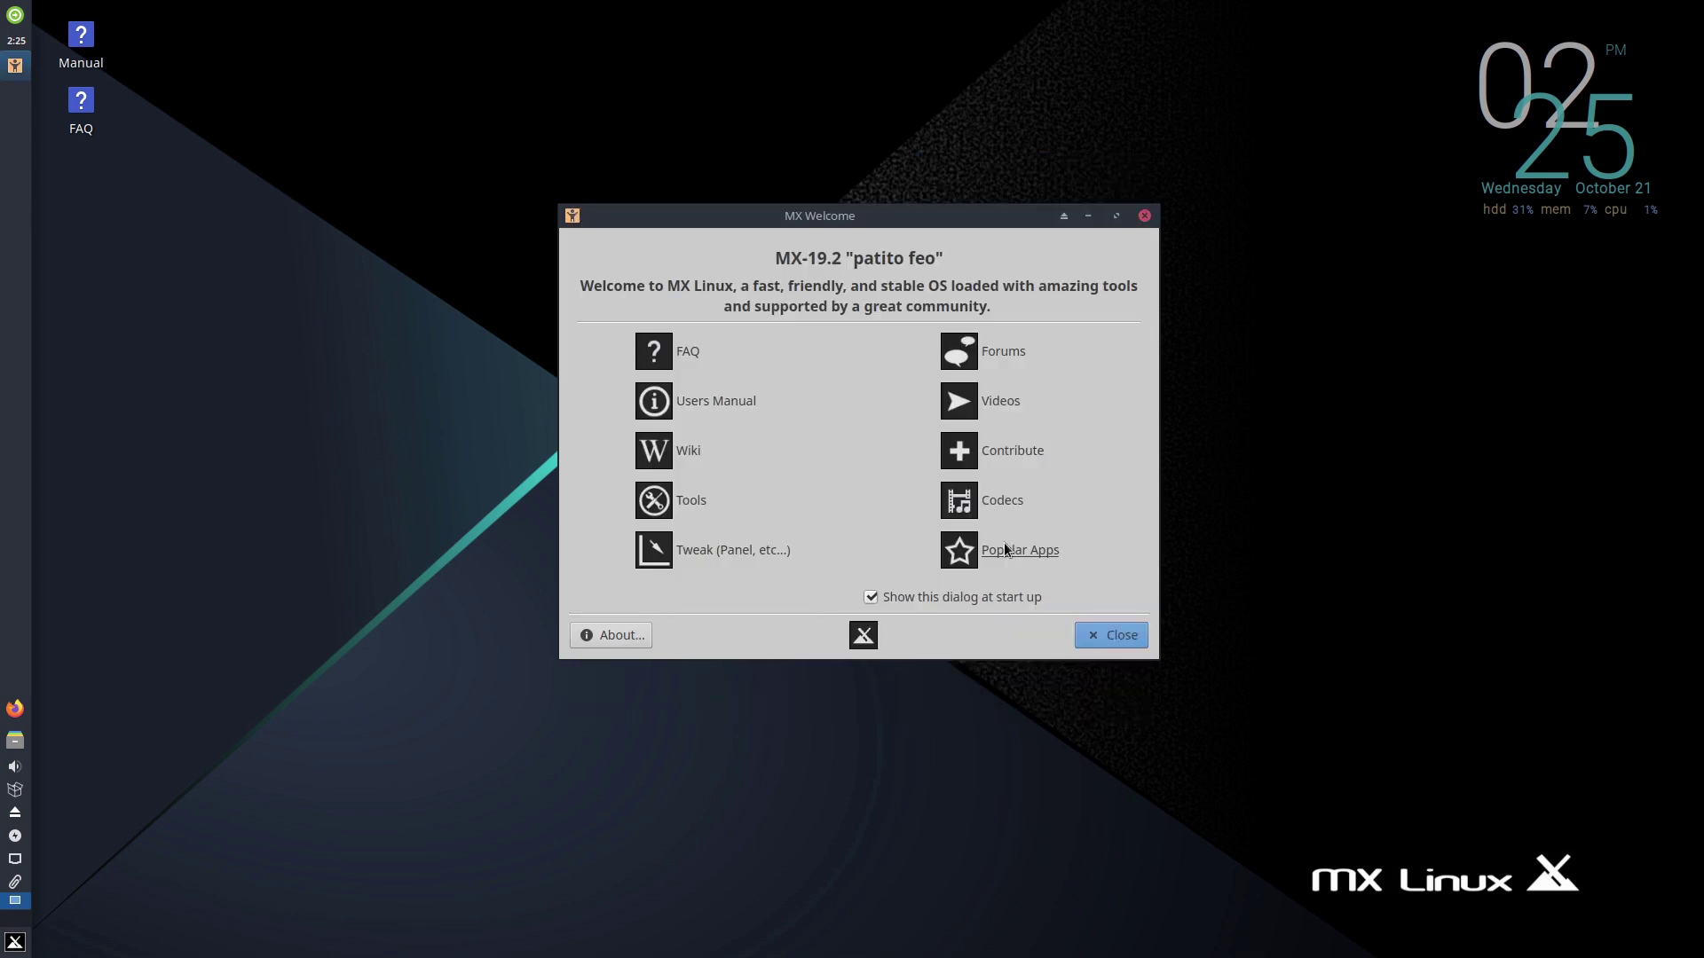
click(1145, 216)
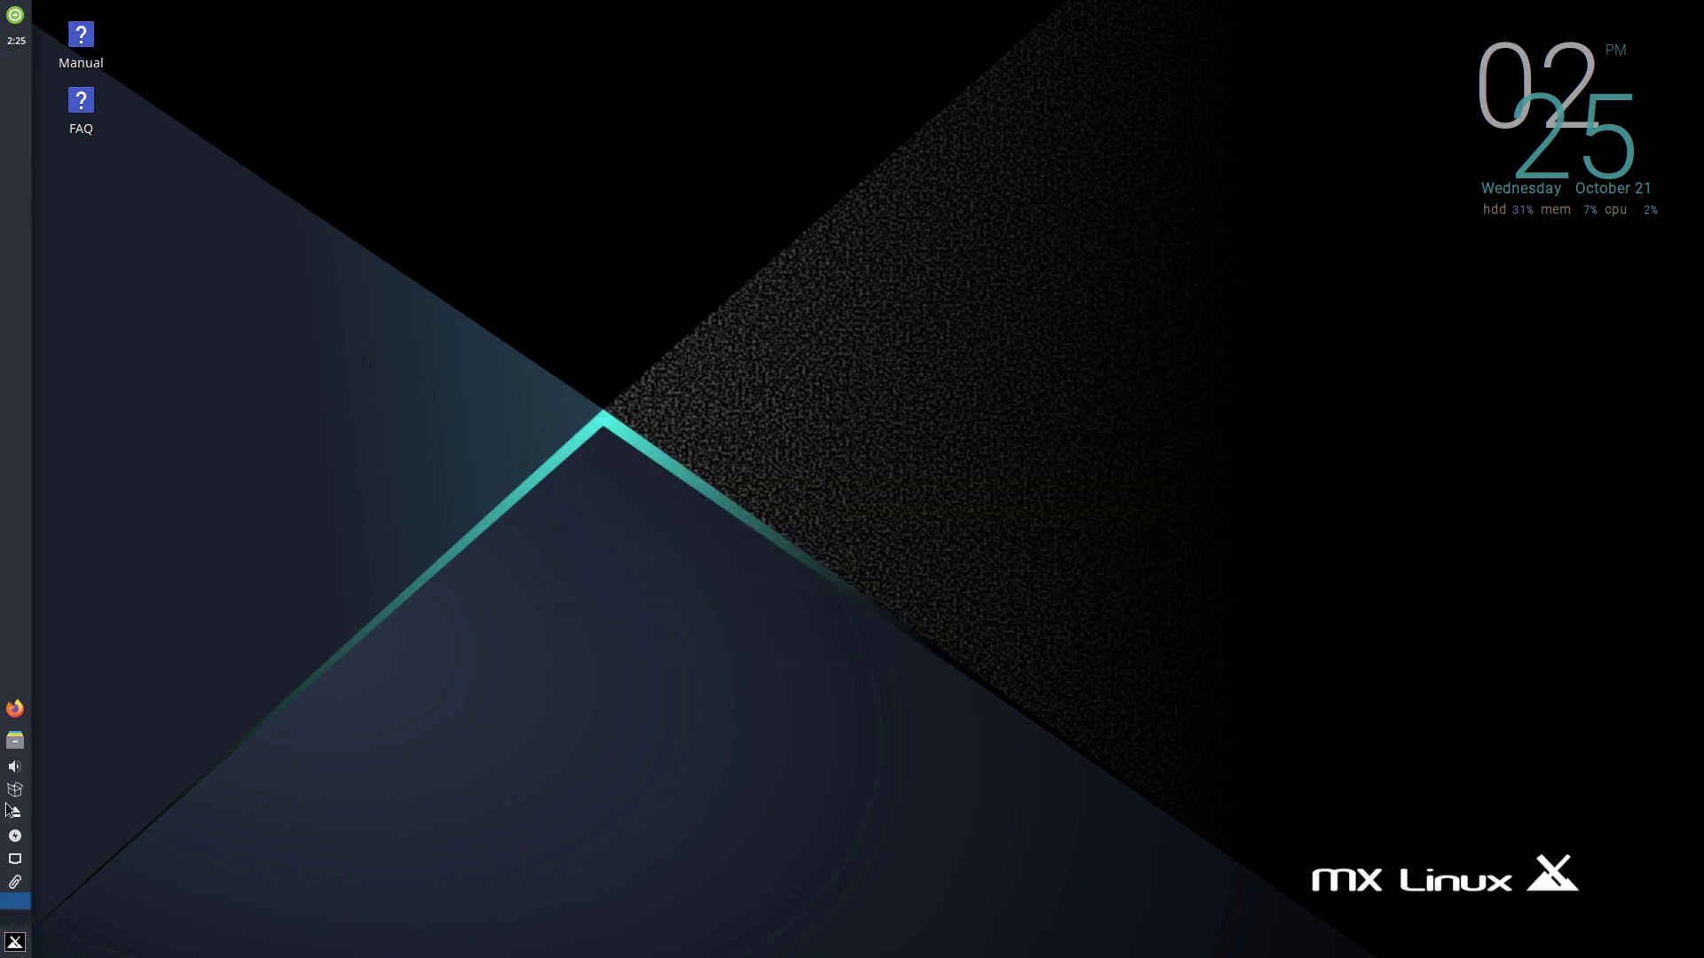
click(16, 743)
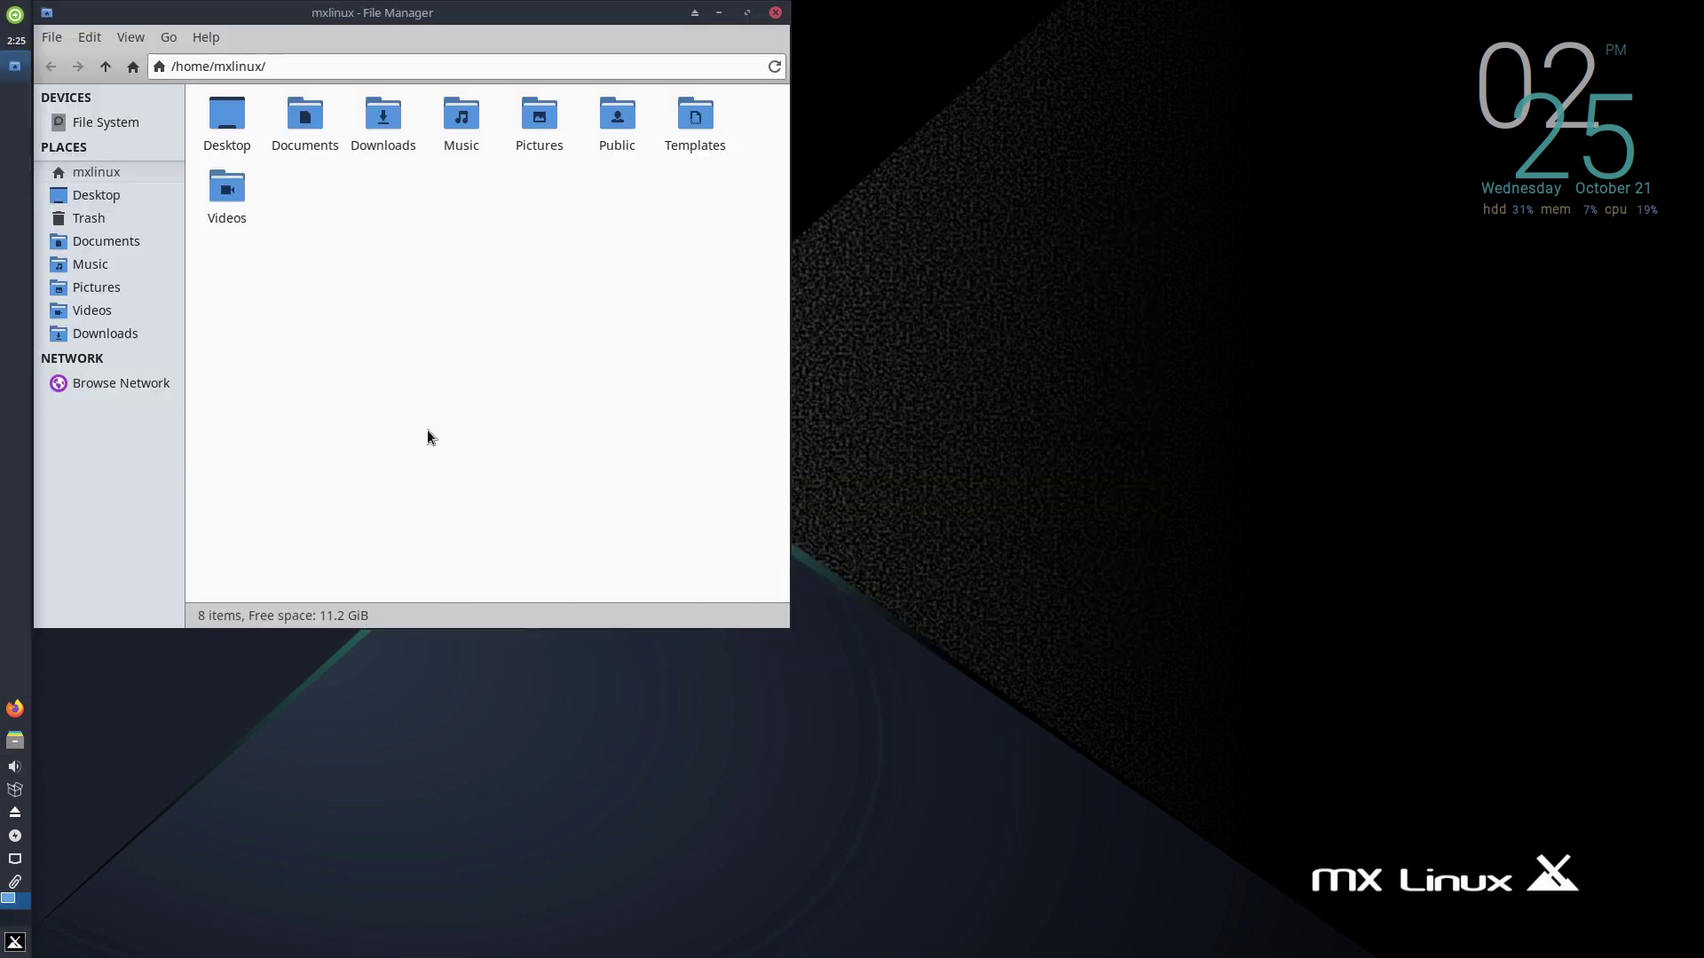
drag(461, 16, 624, 96)
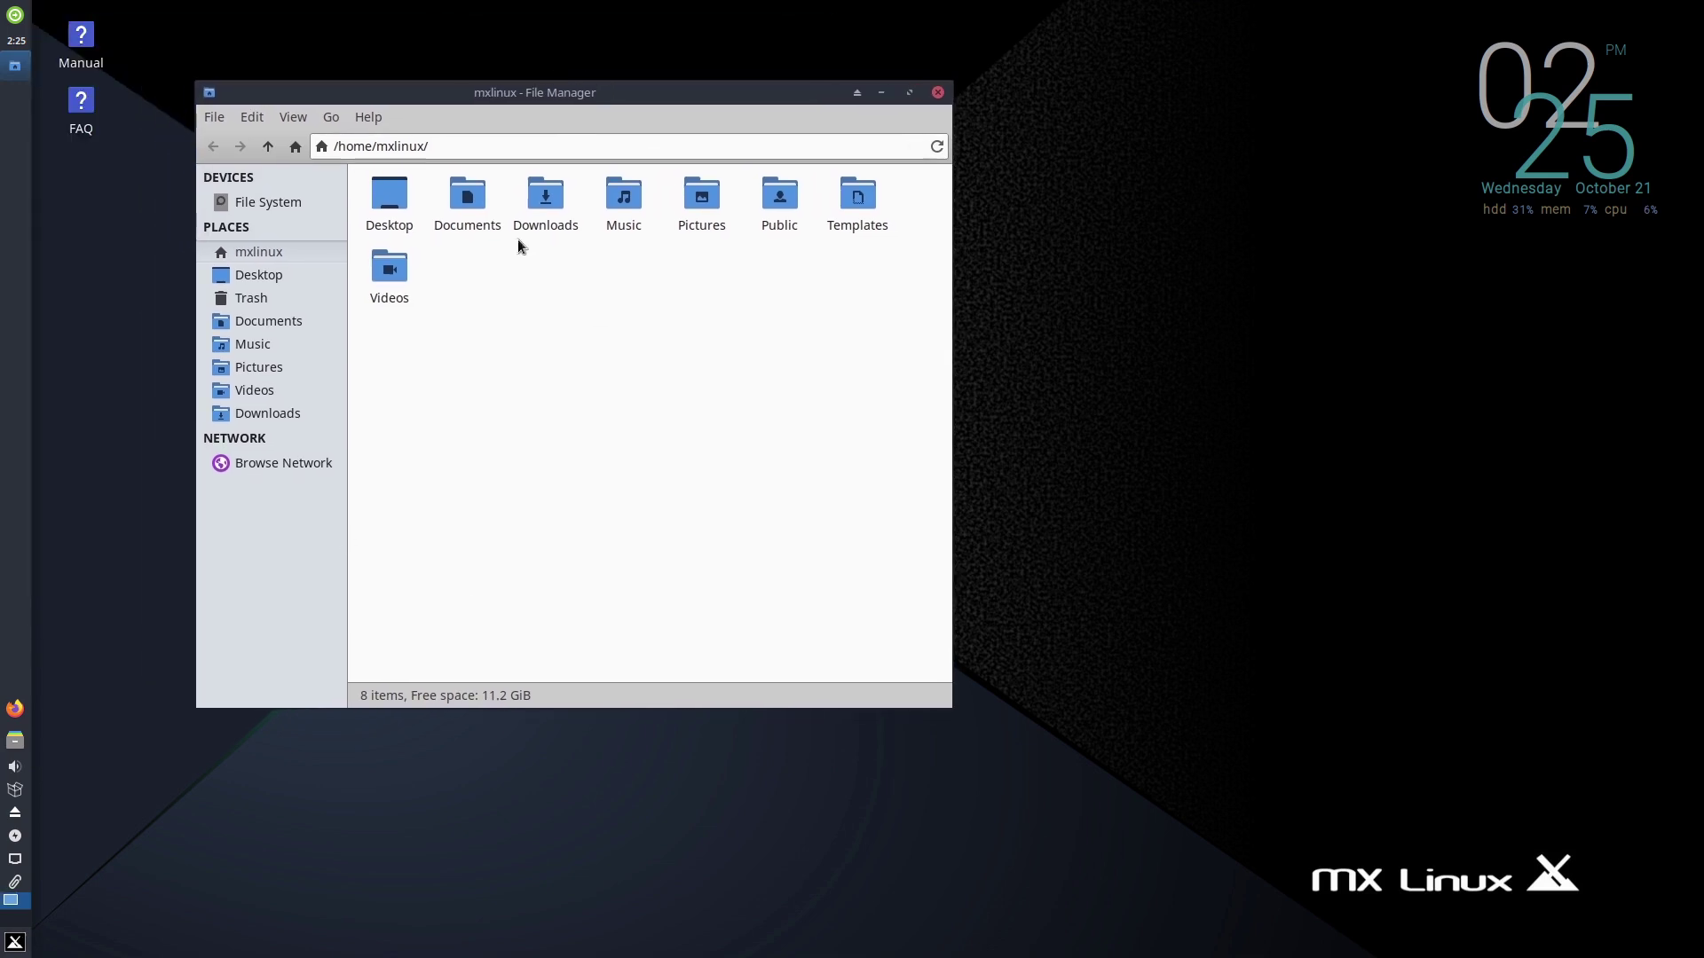
click(937, 93)
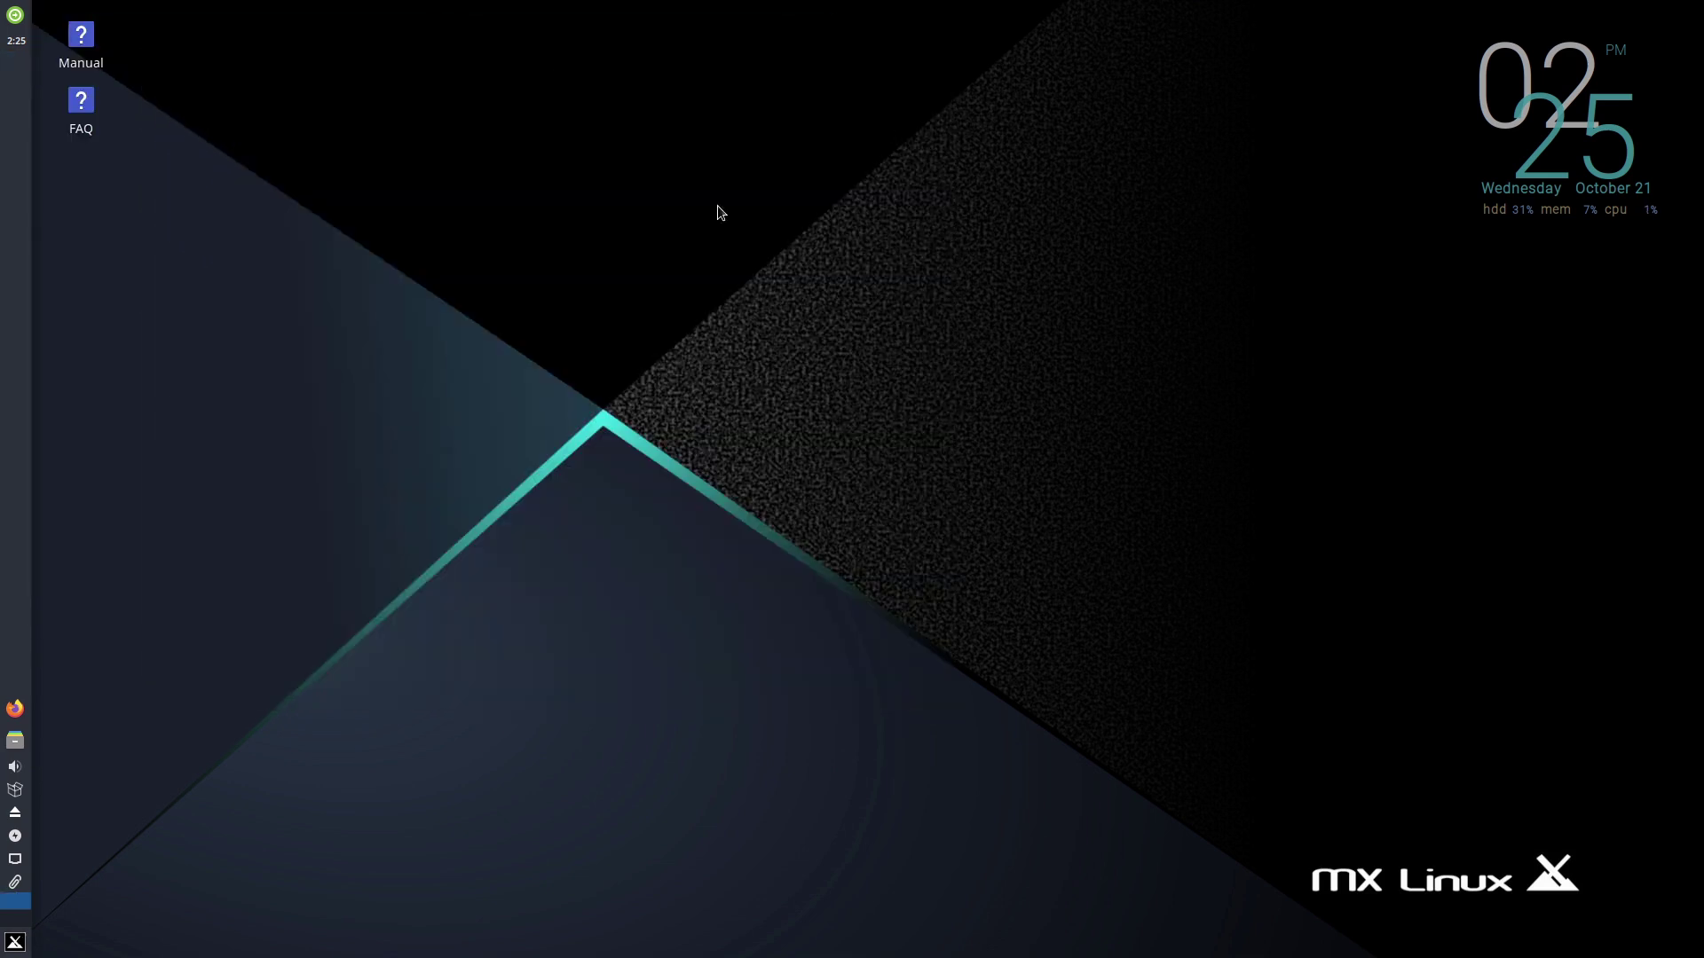
click(16, 942)
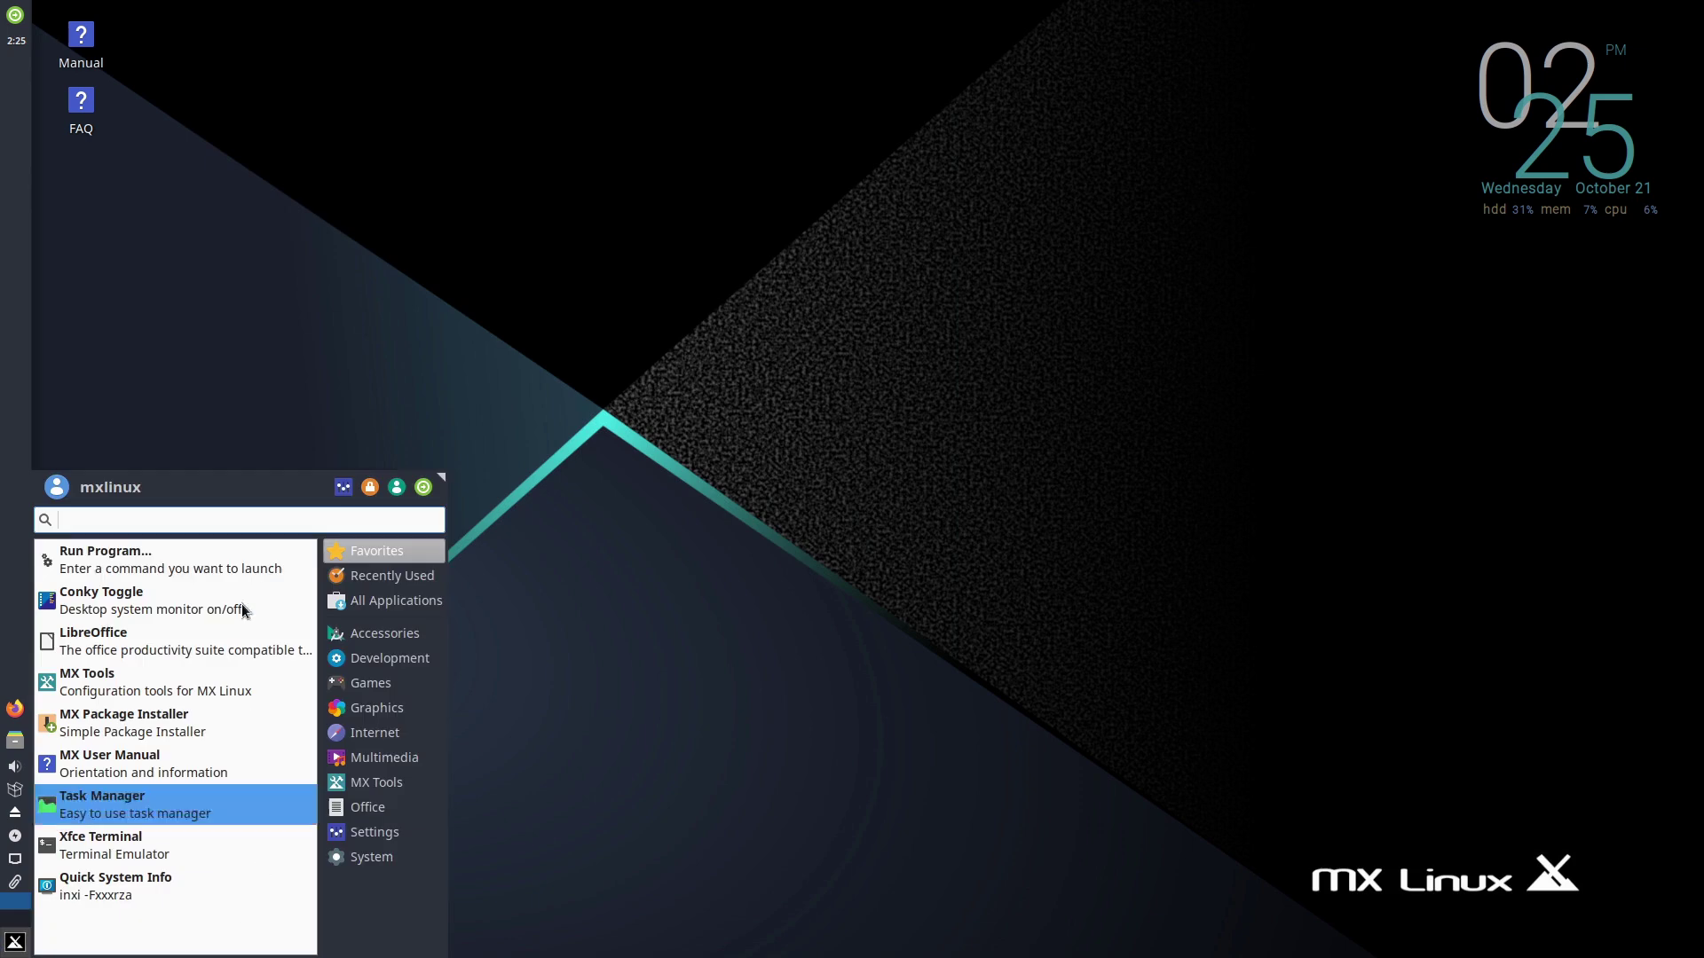
click(386, 635)
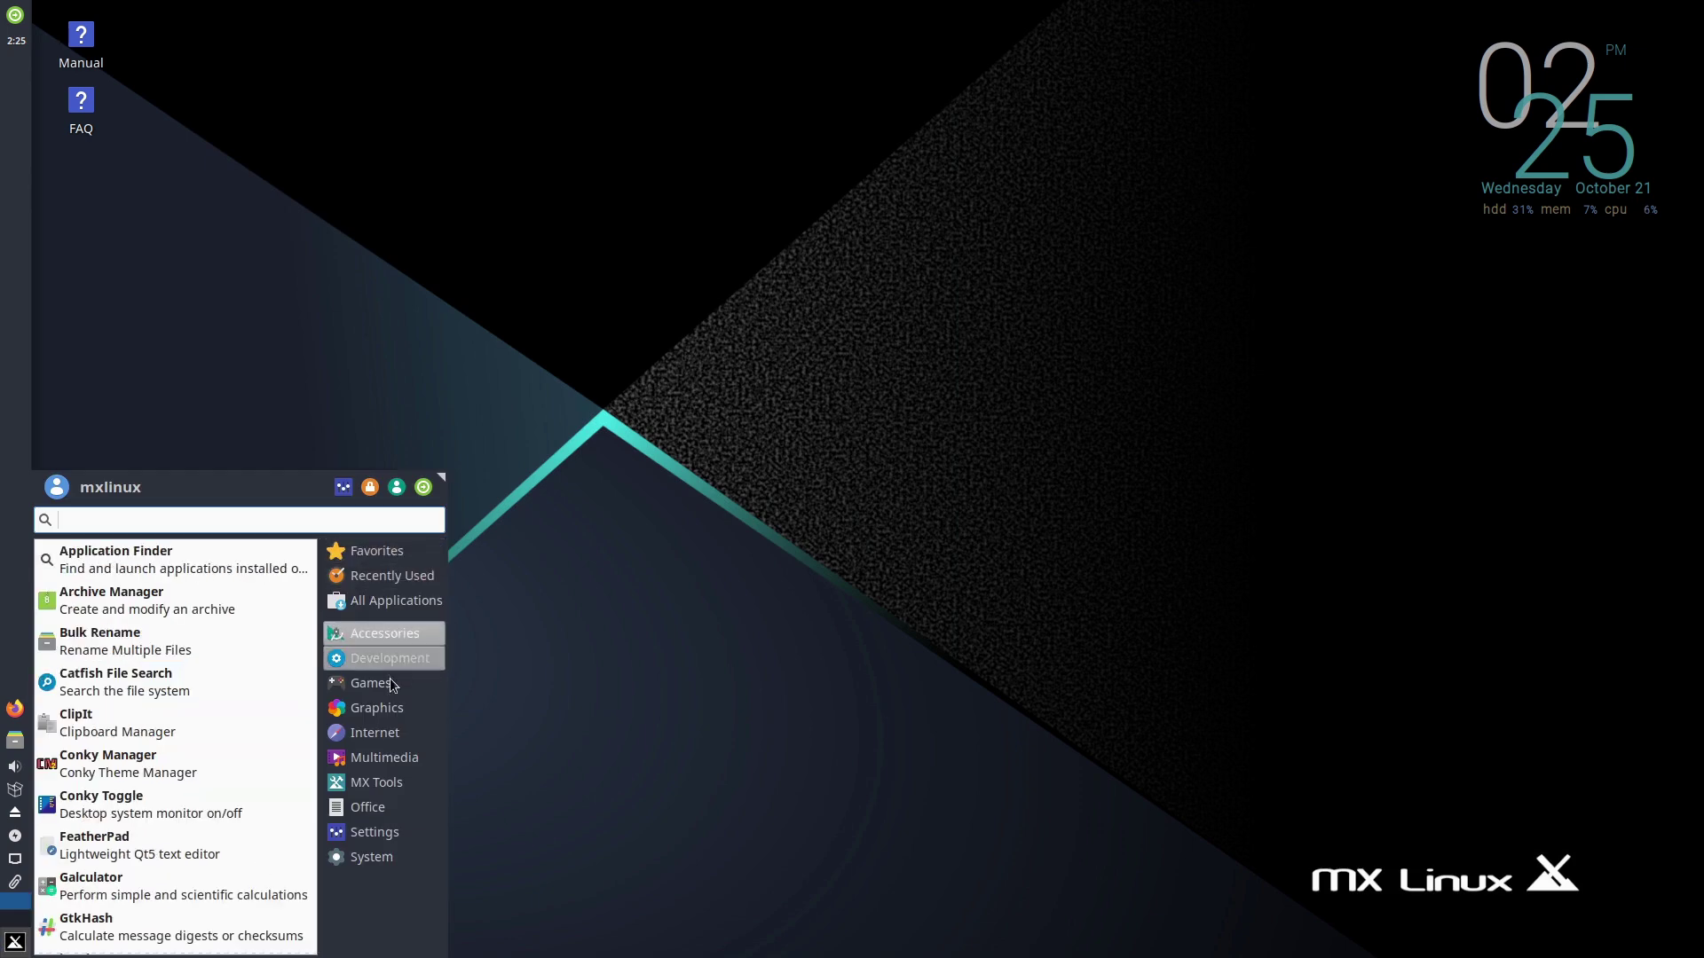
mouse_move(393, 708)
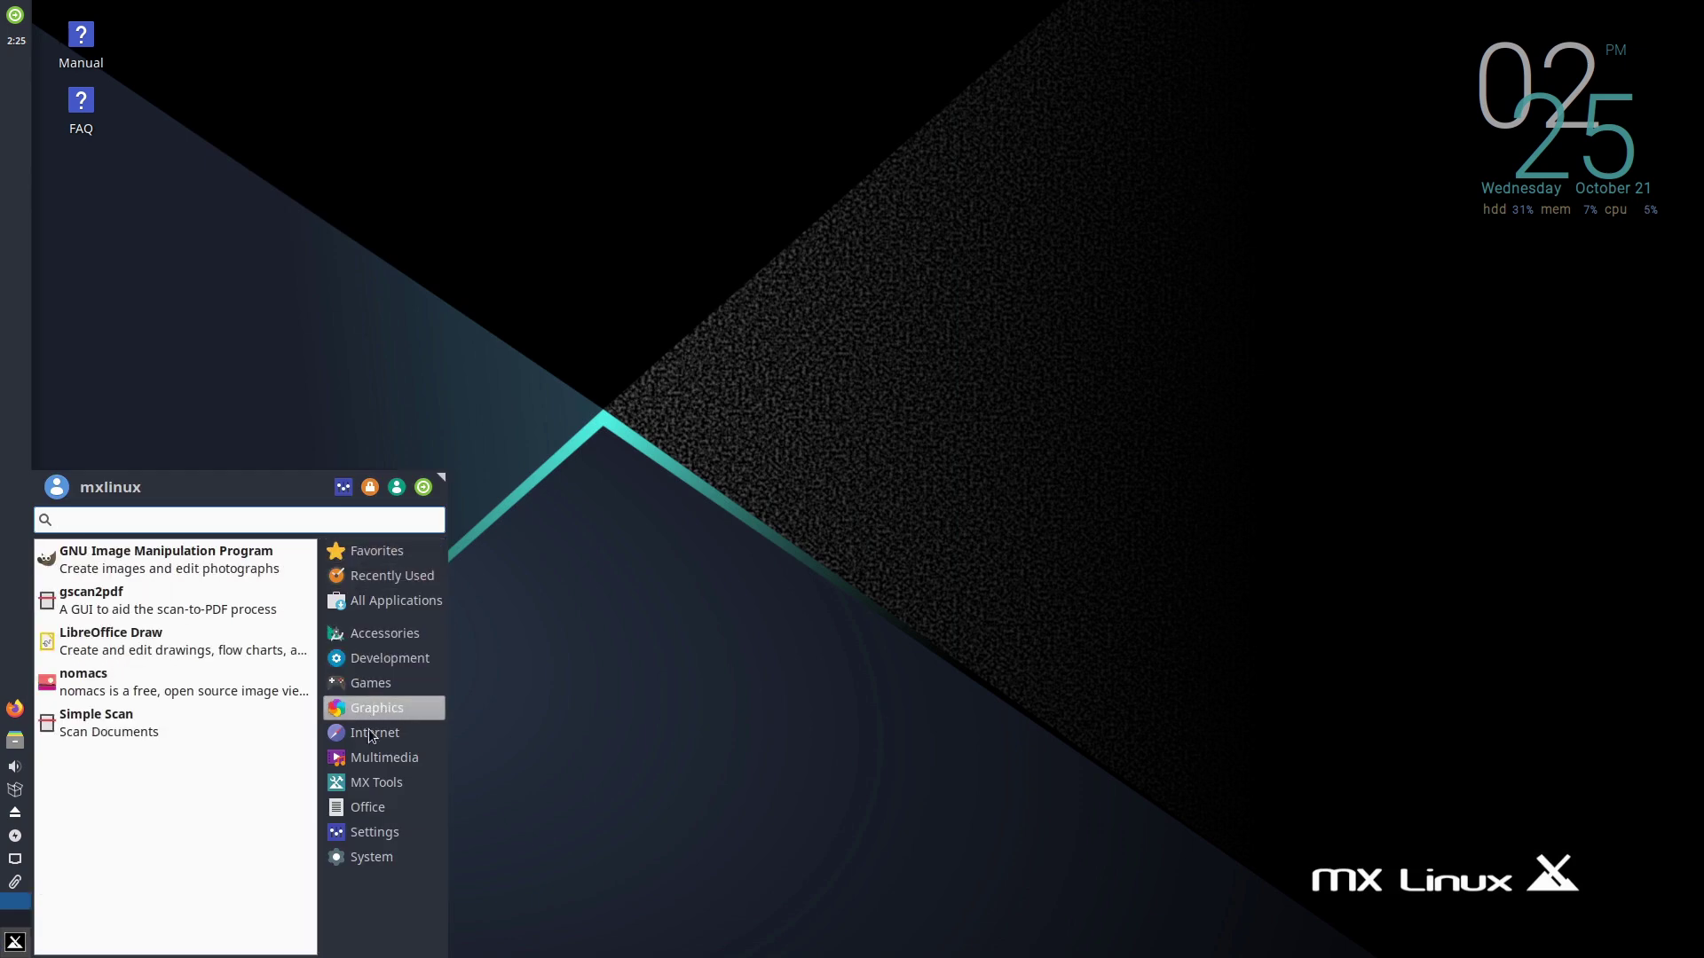
mouse_move(376, 834)
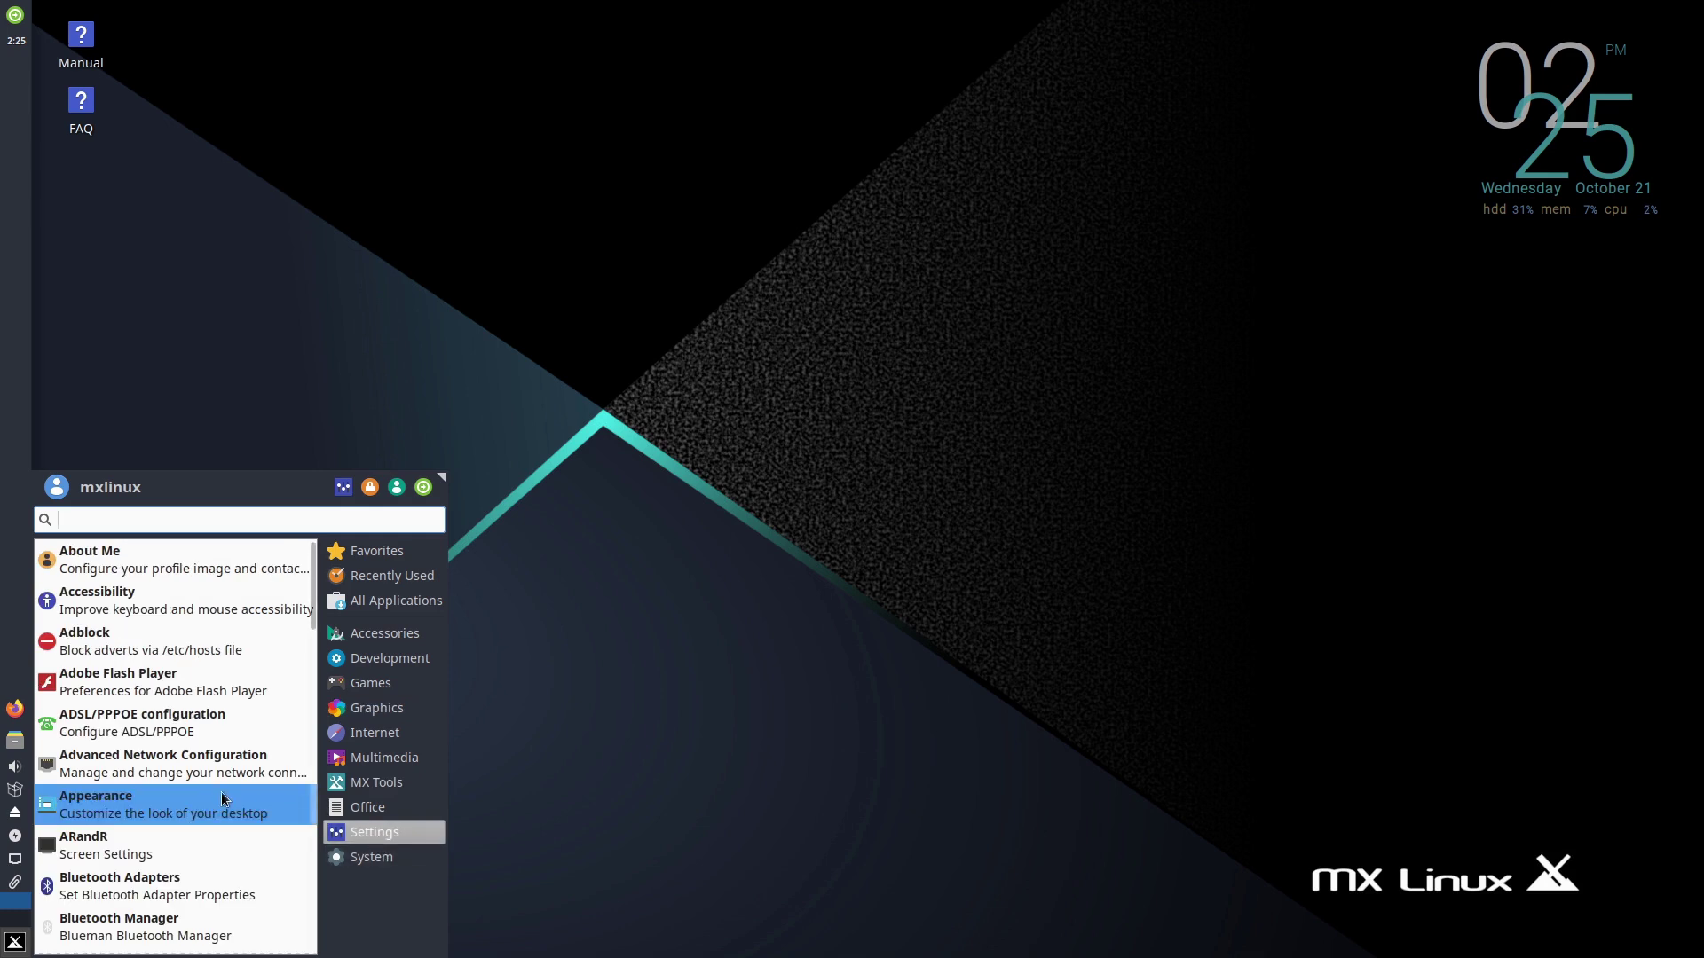
mouse_move(358, 796)
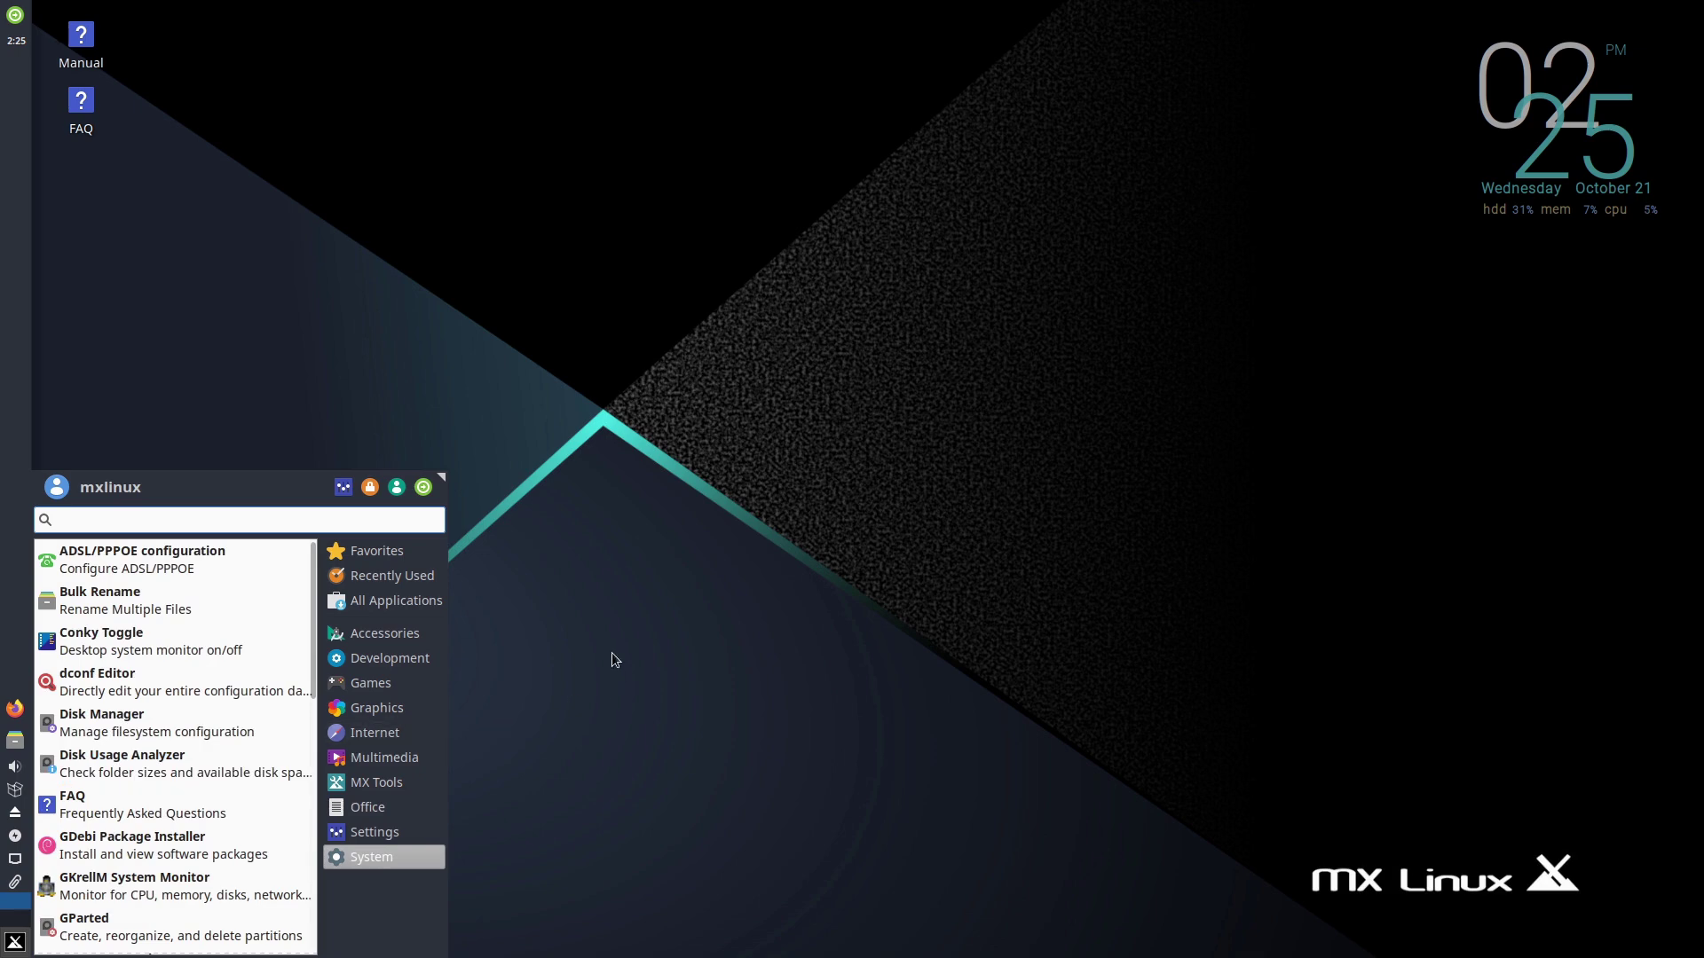
text(ter)
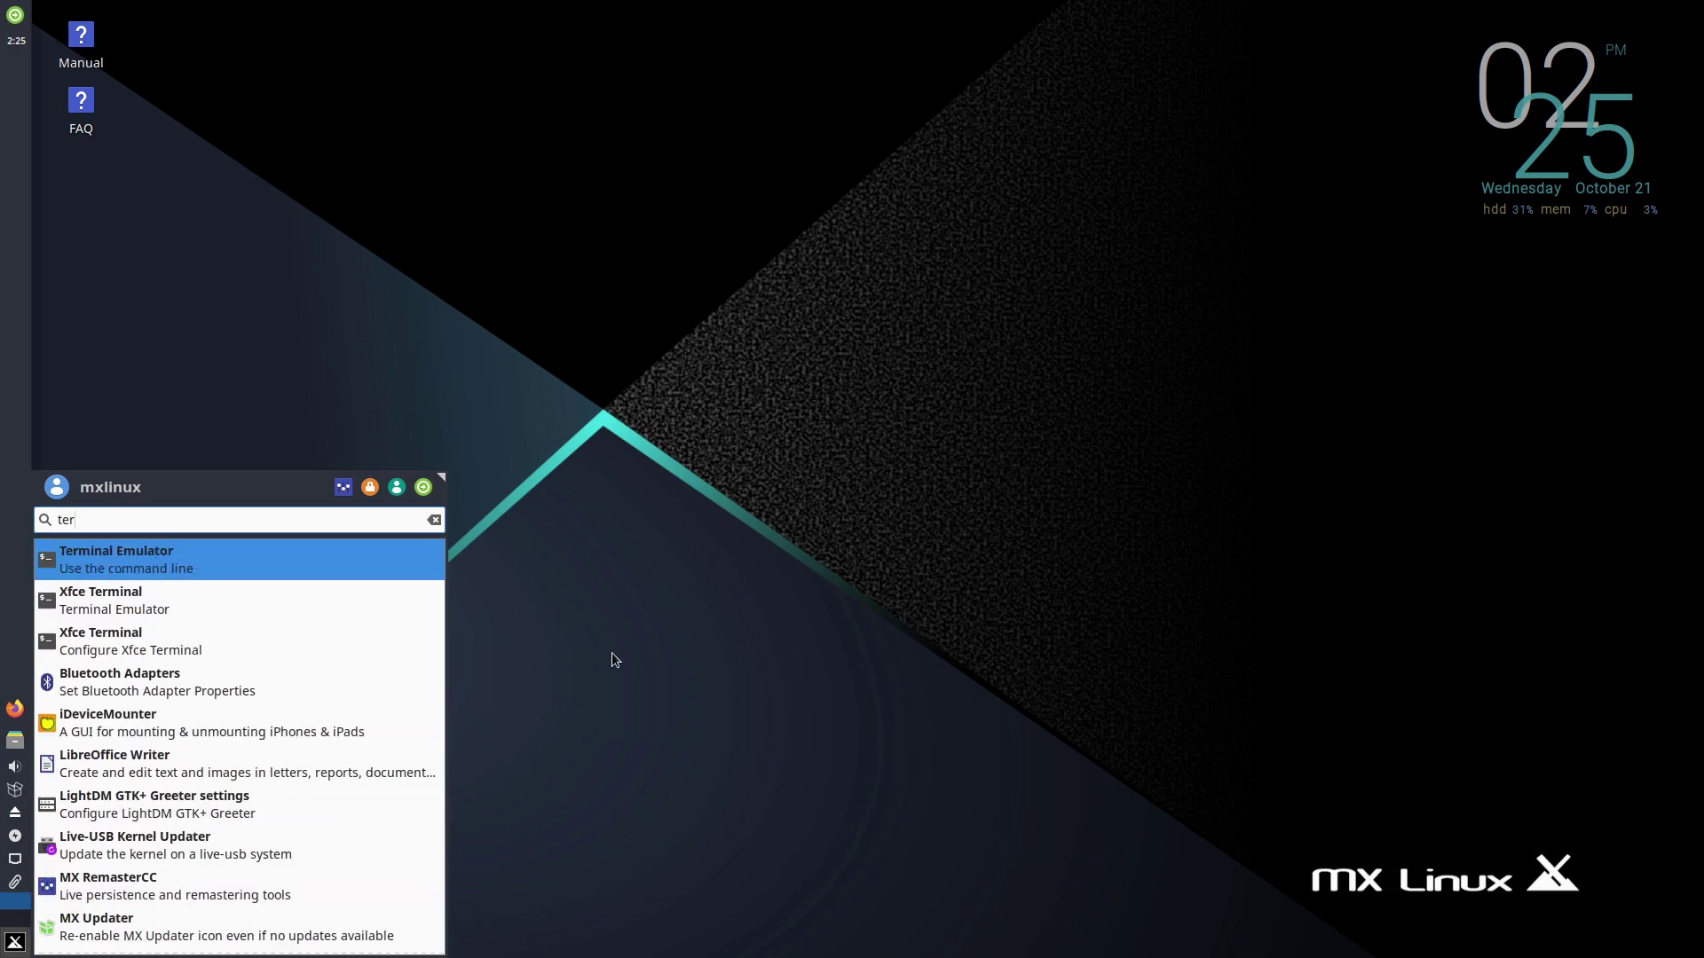
click(290, 560)
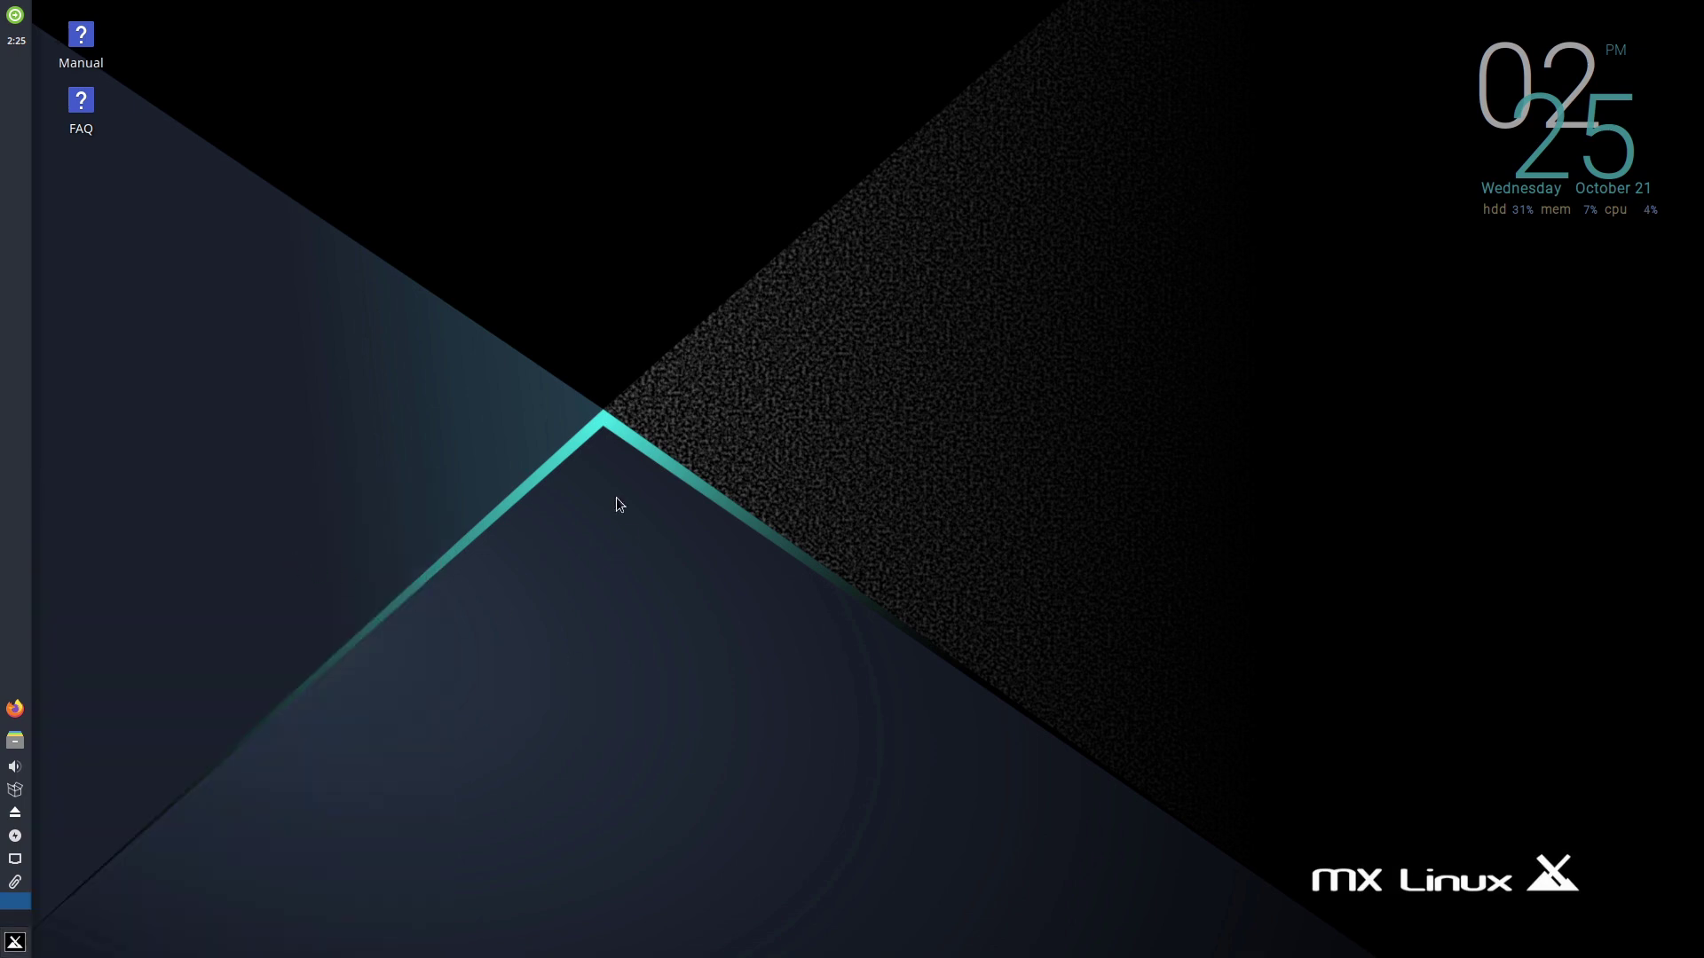
text(htop)
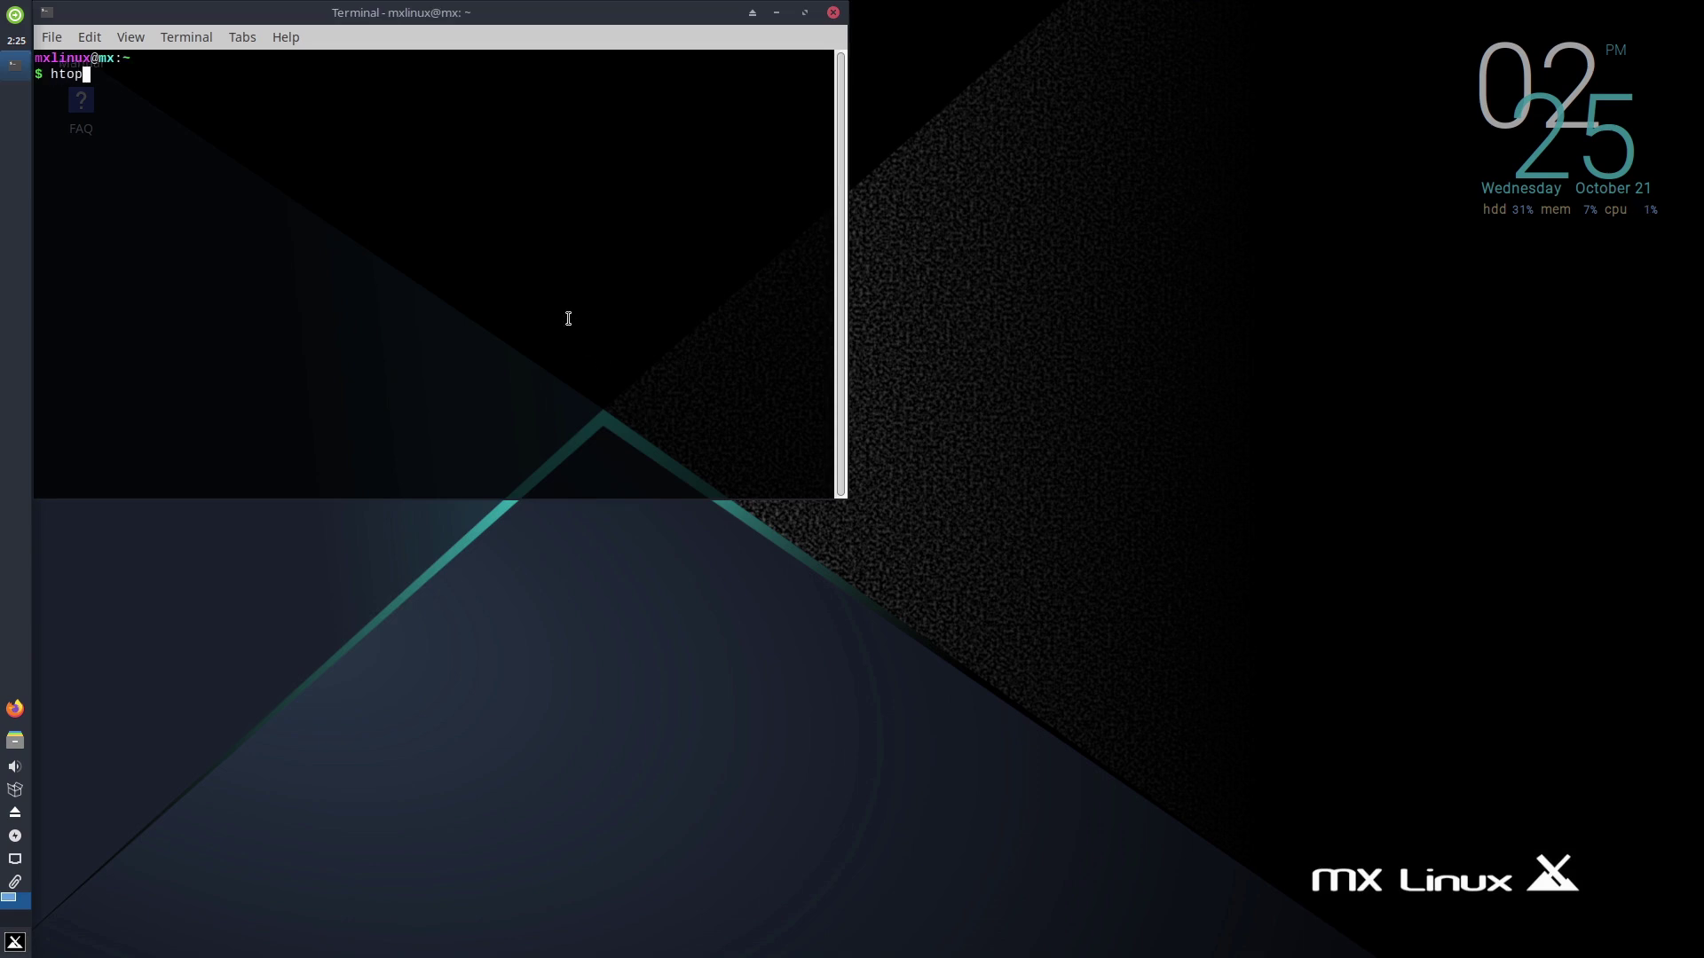
key(Return)
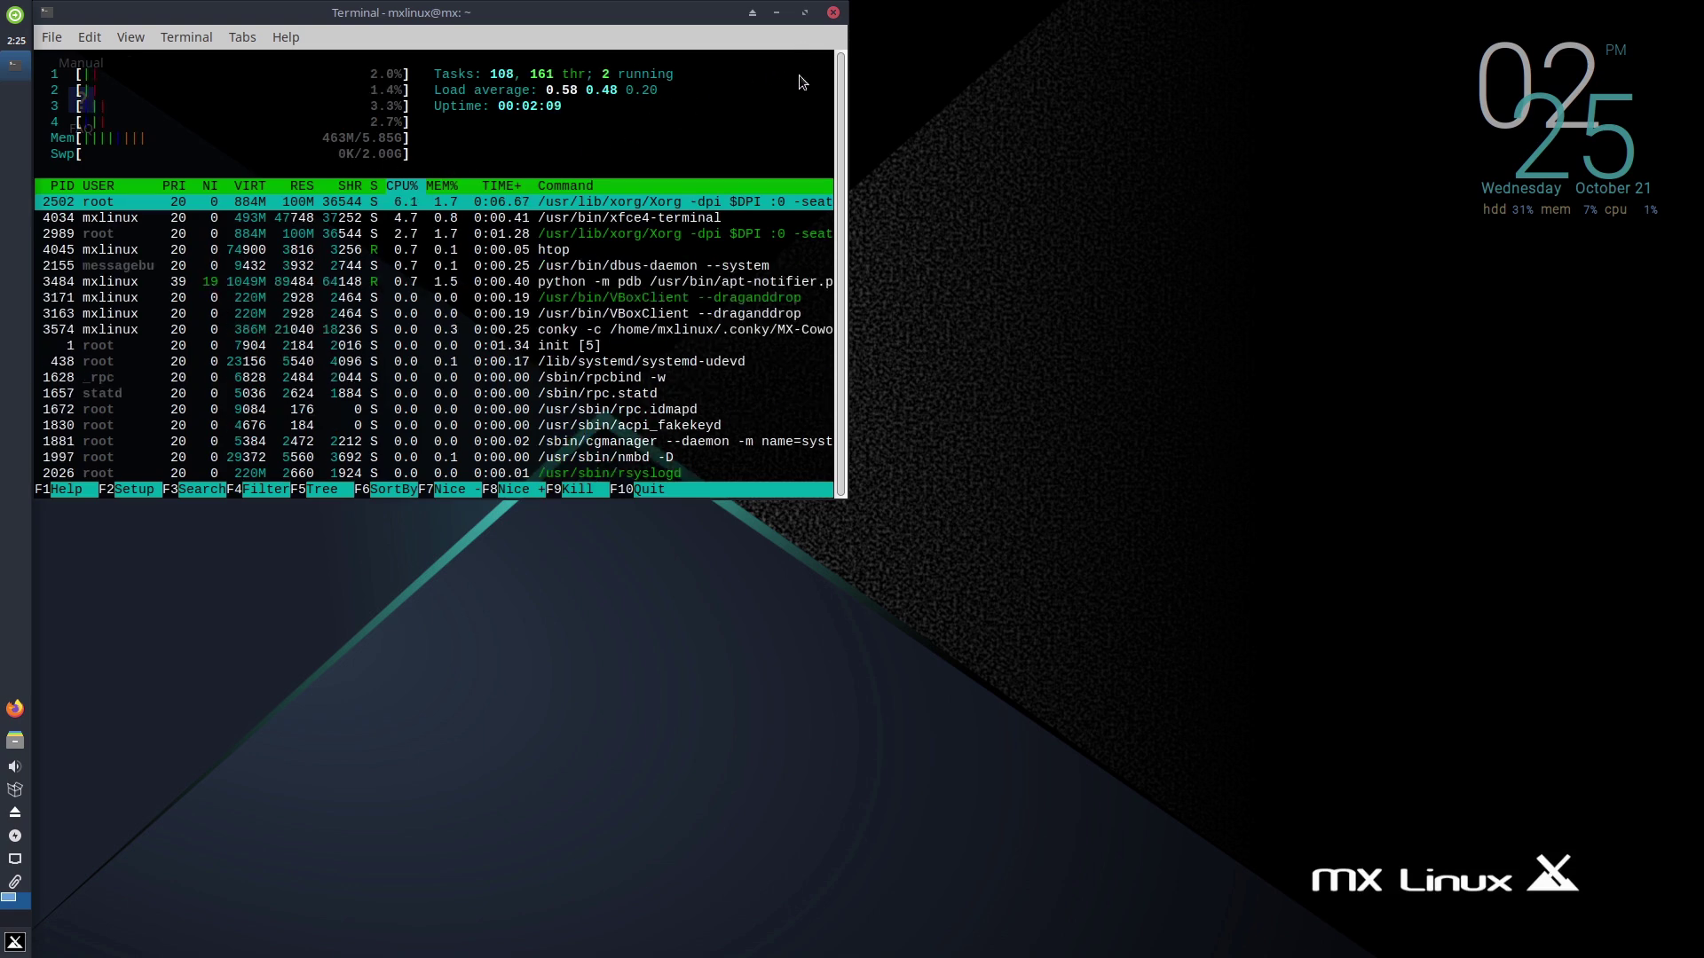
click(833, 13)
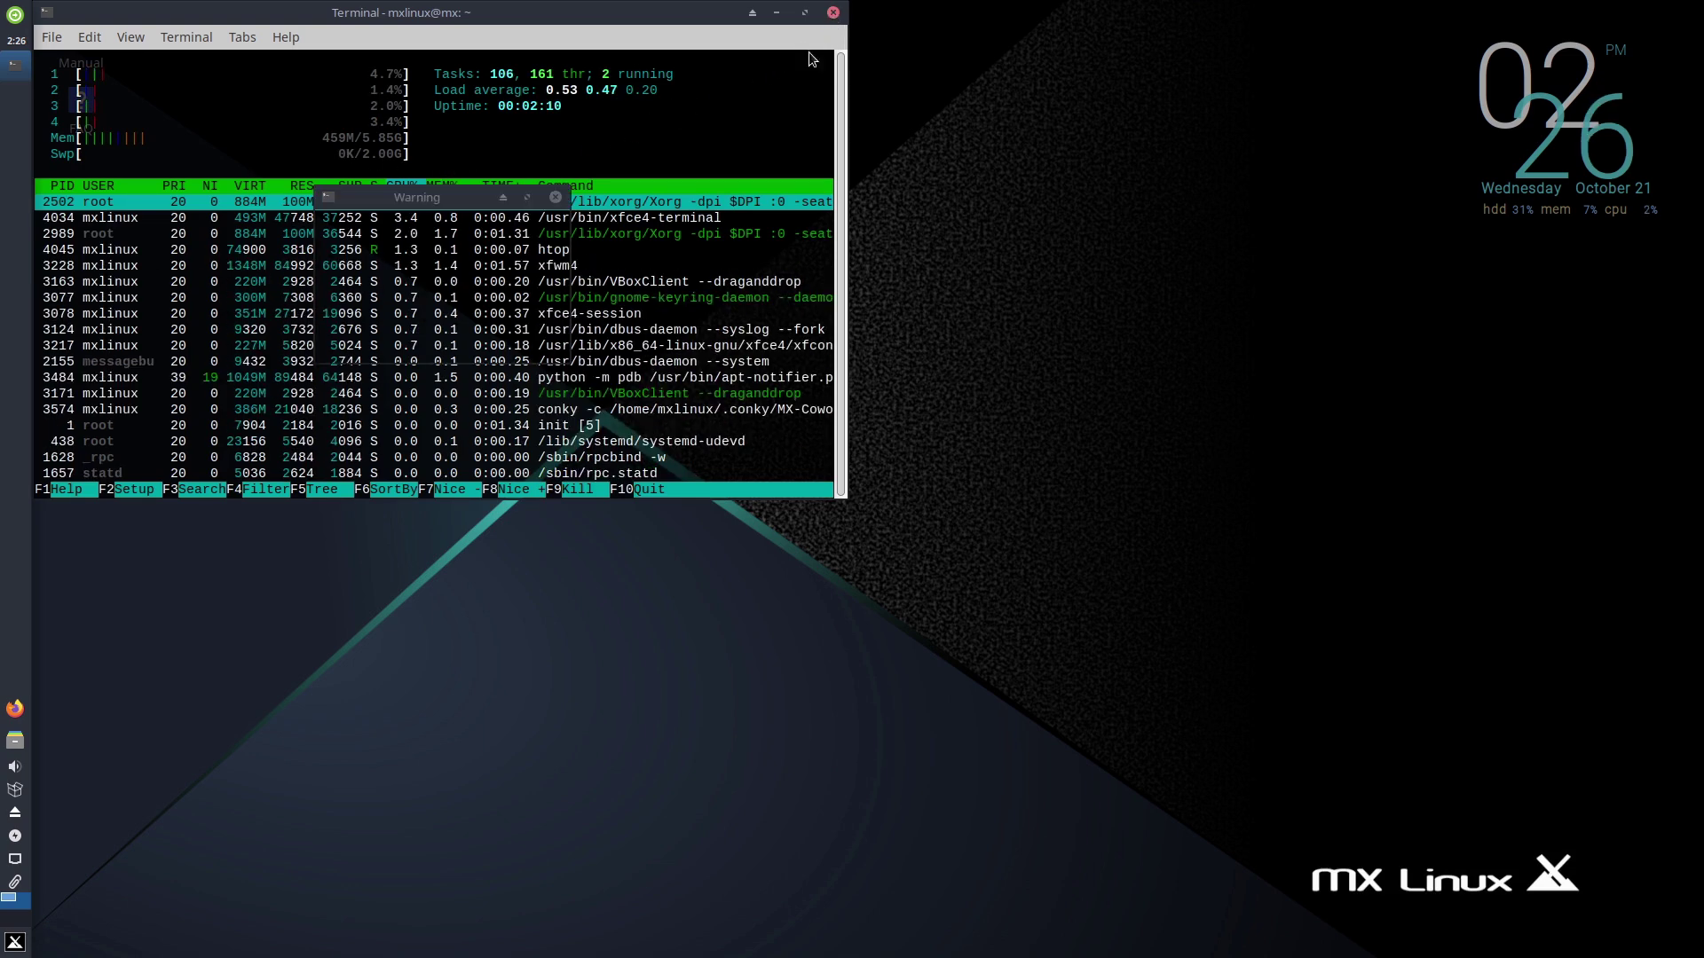
click(531, 343)
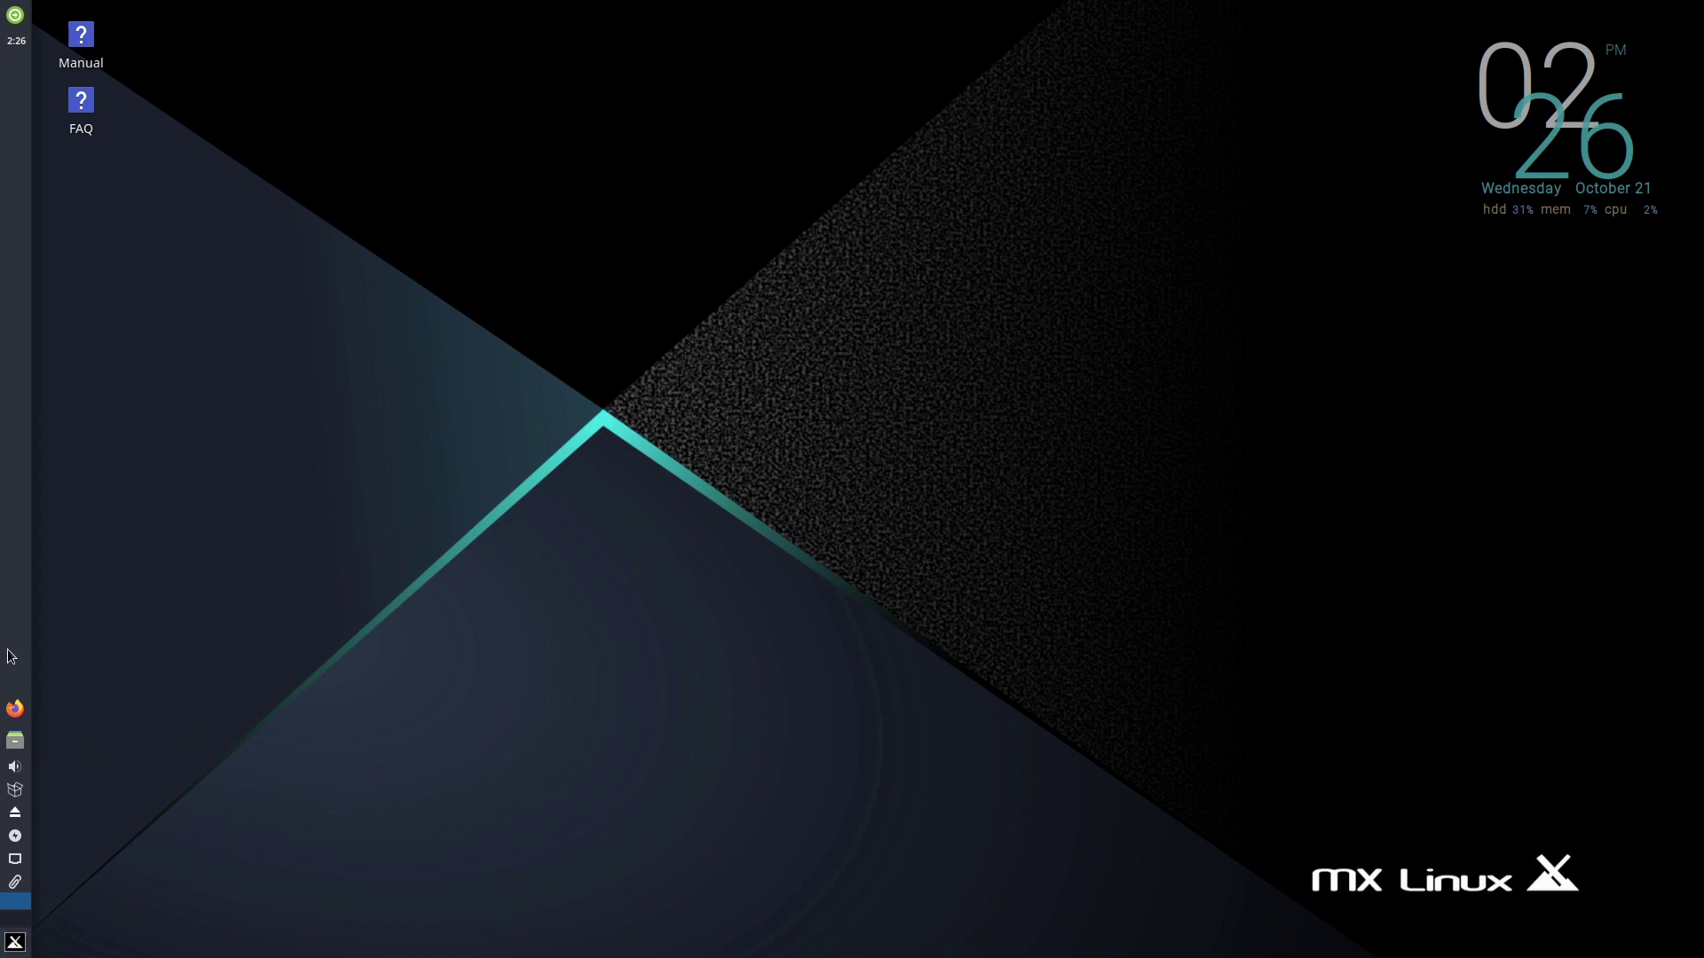
click(15, 742)
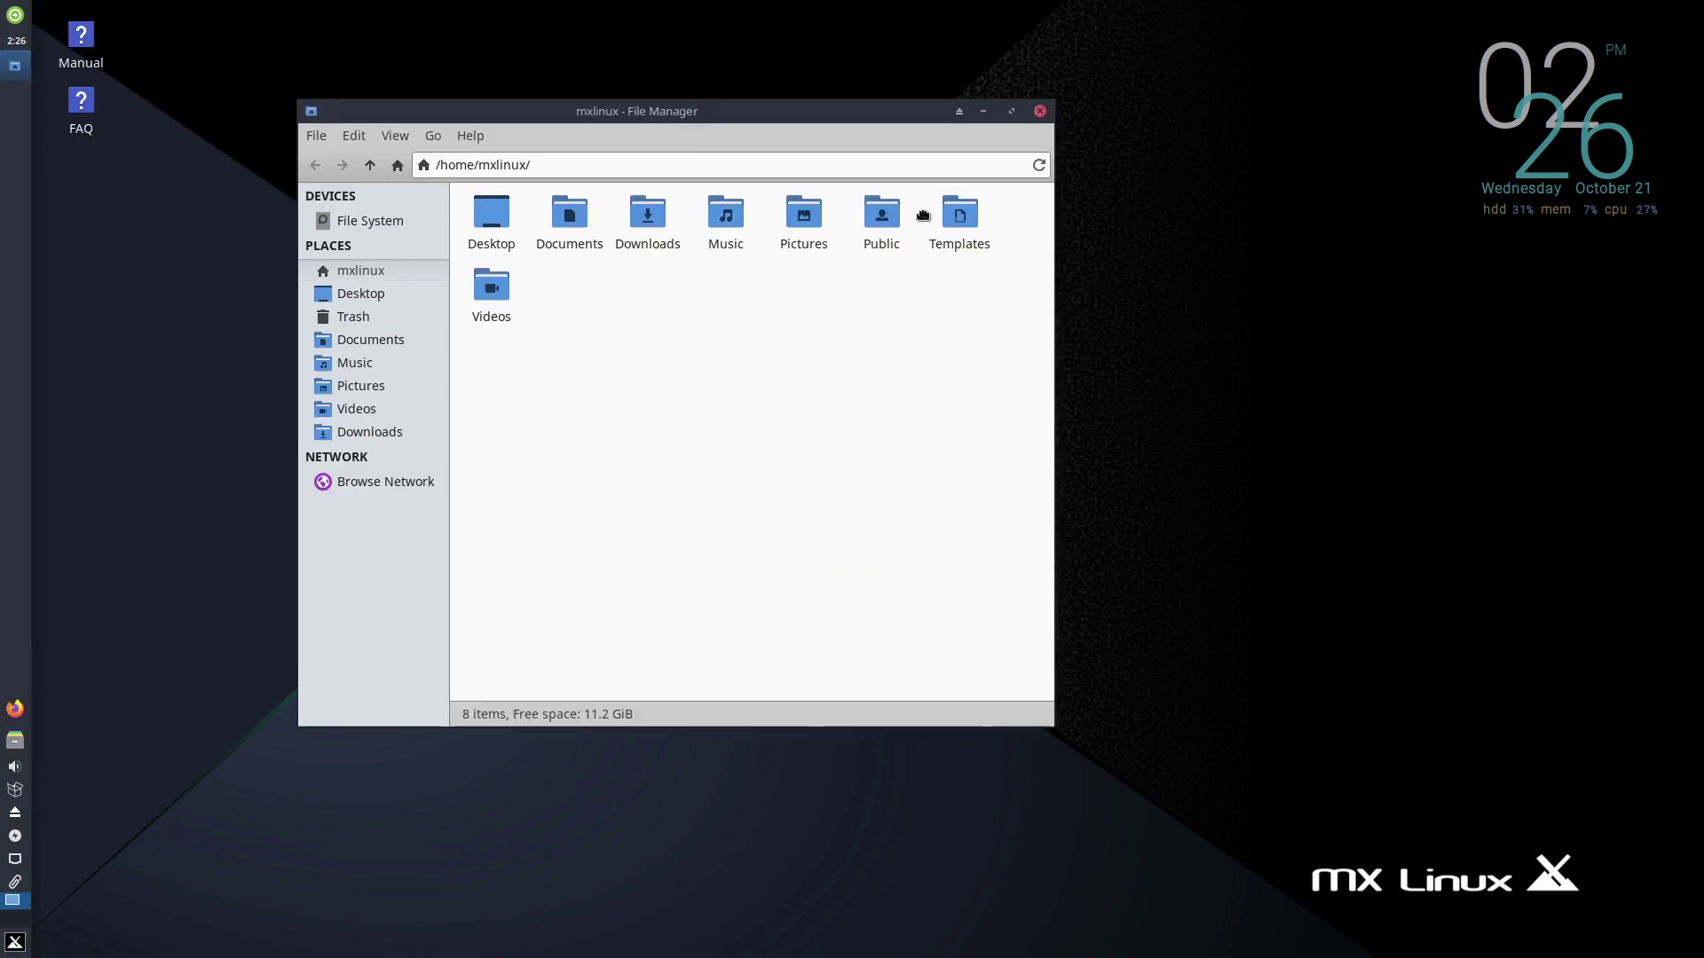
drag(922, 215, 1216, 245)
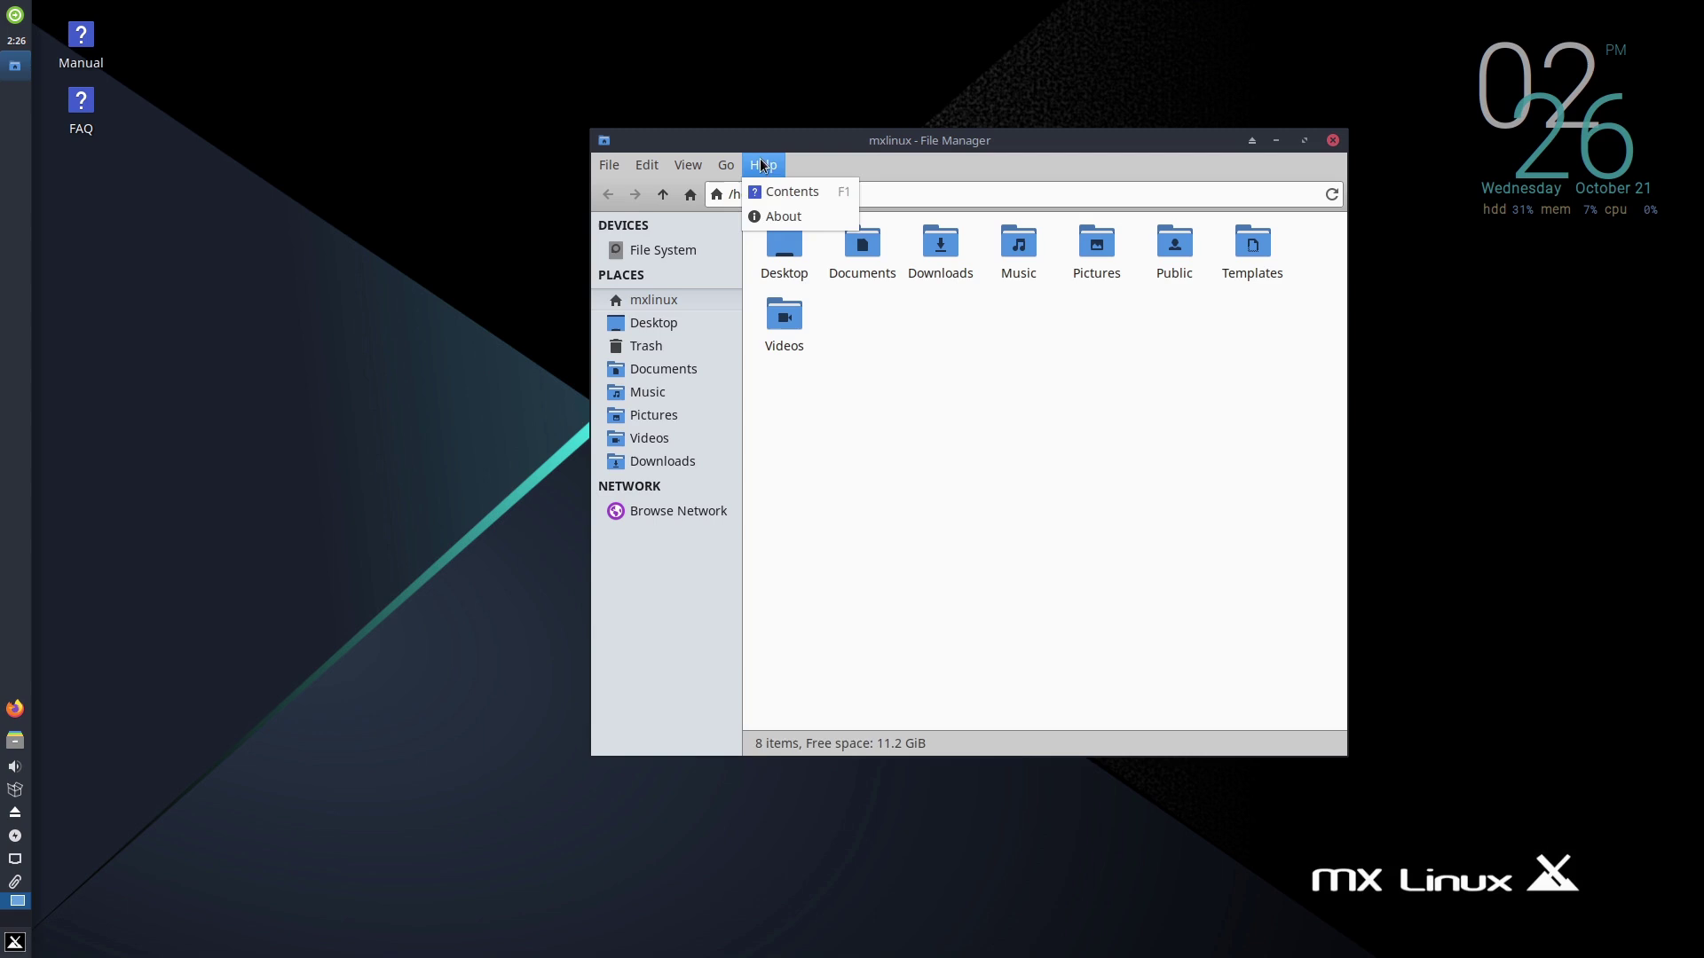
click(1408, 183)
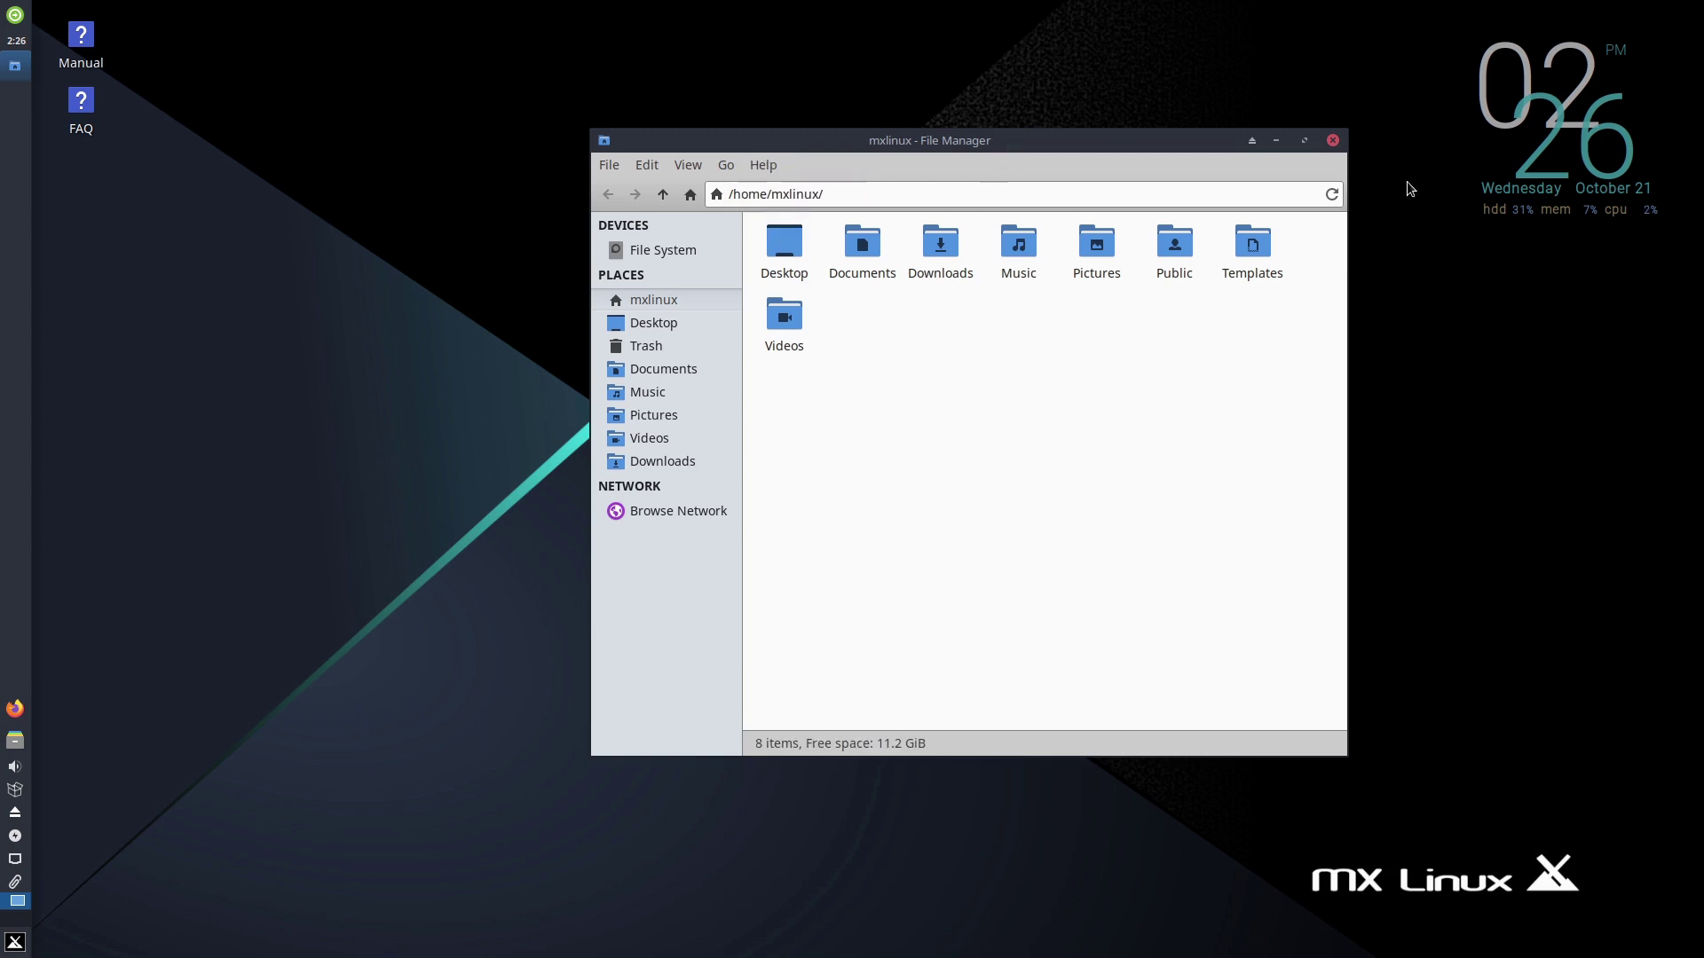
click(1333, 142)
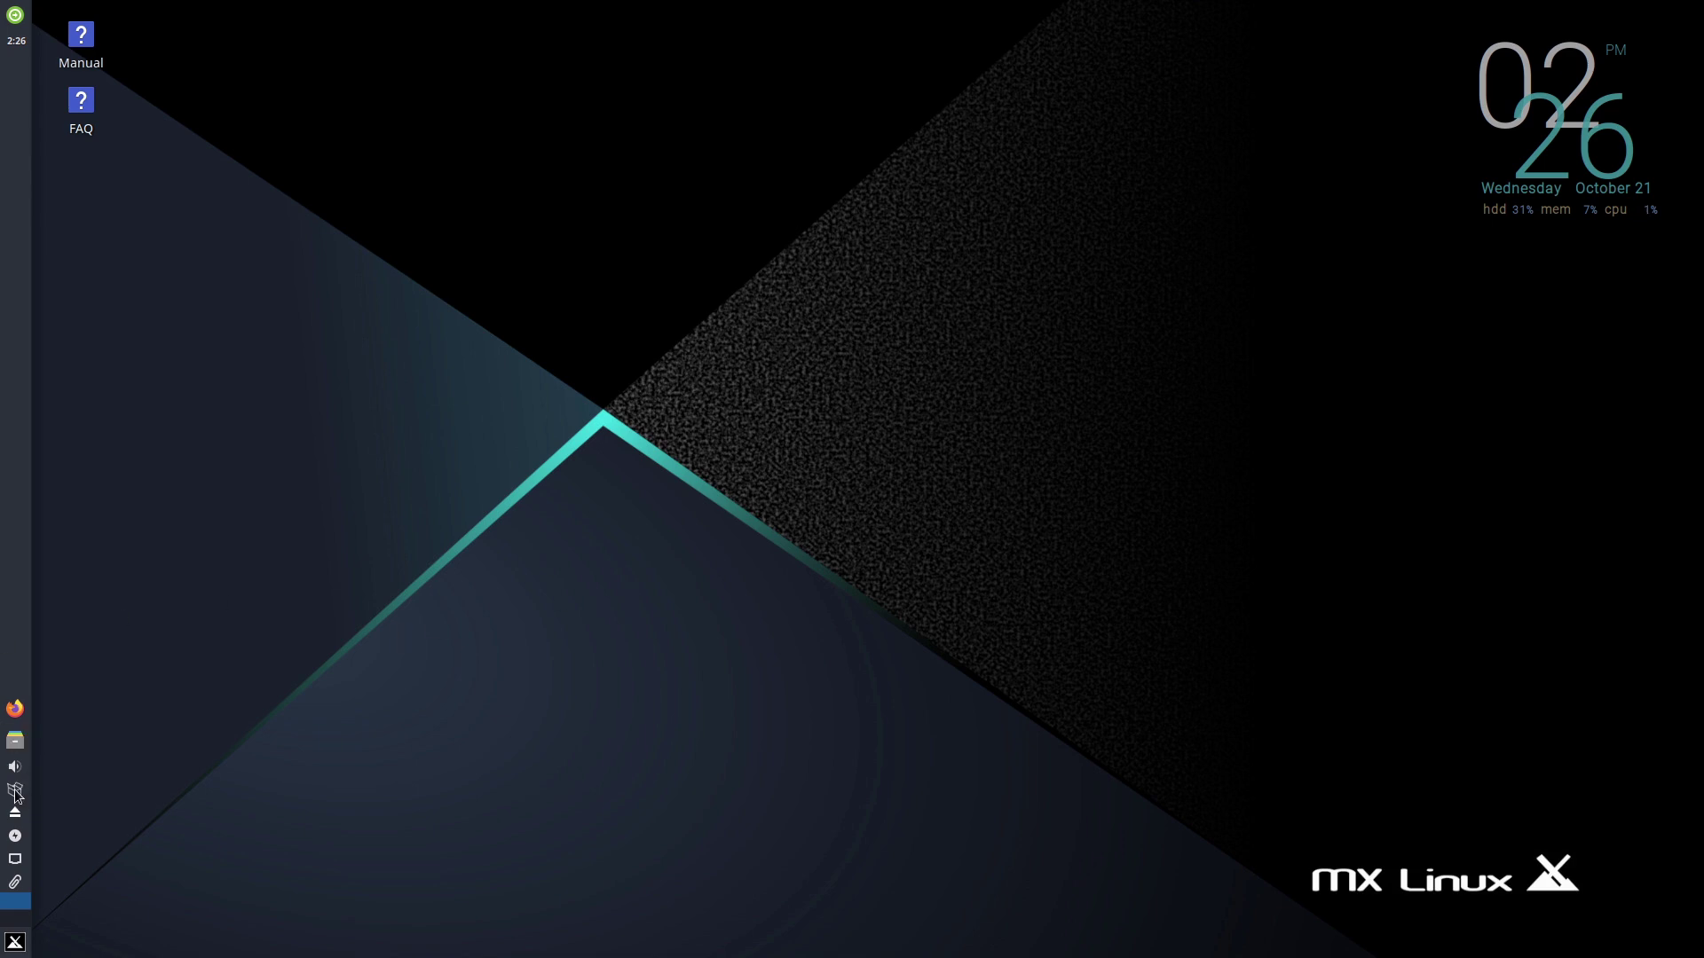
mouse_move(16, 796)
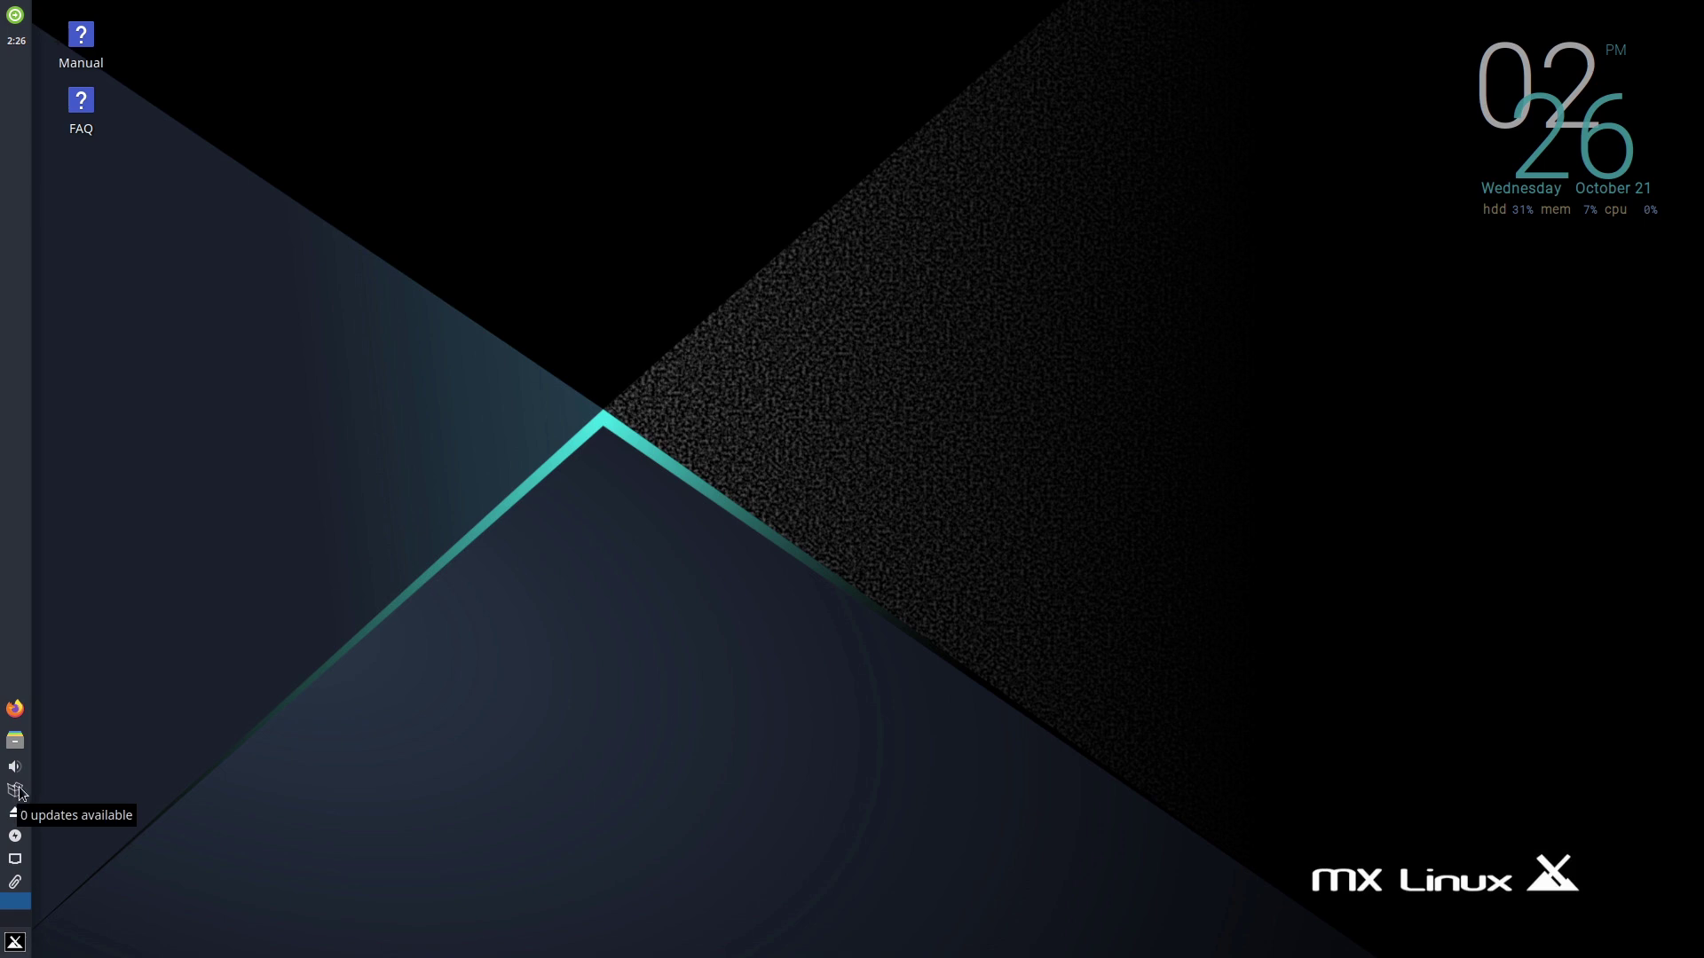
- Browse the Whisker menu's Development, Games and Office categories, then launch the Settings Manager
click(16, 941)
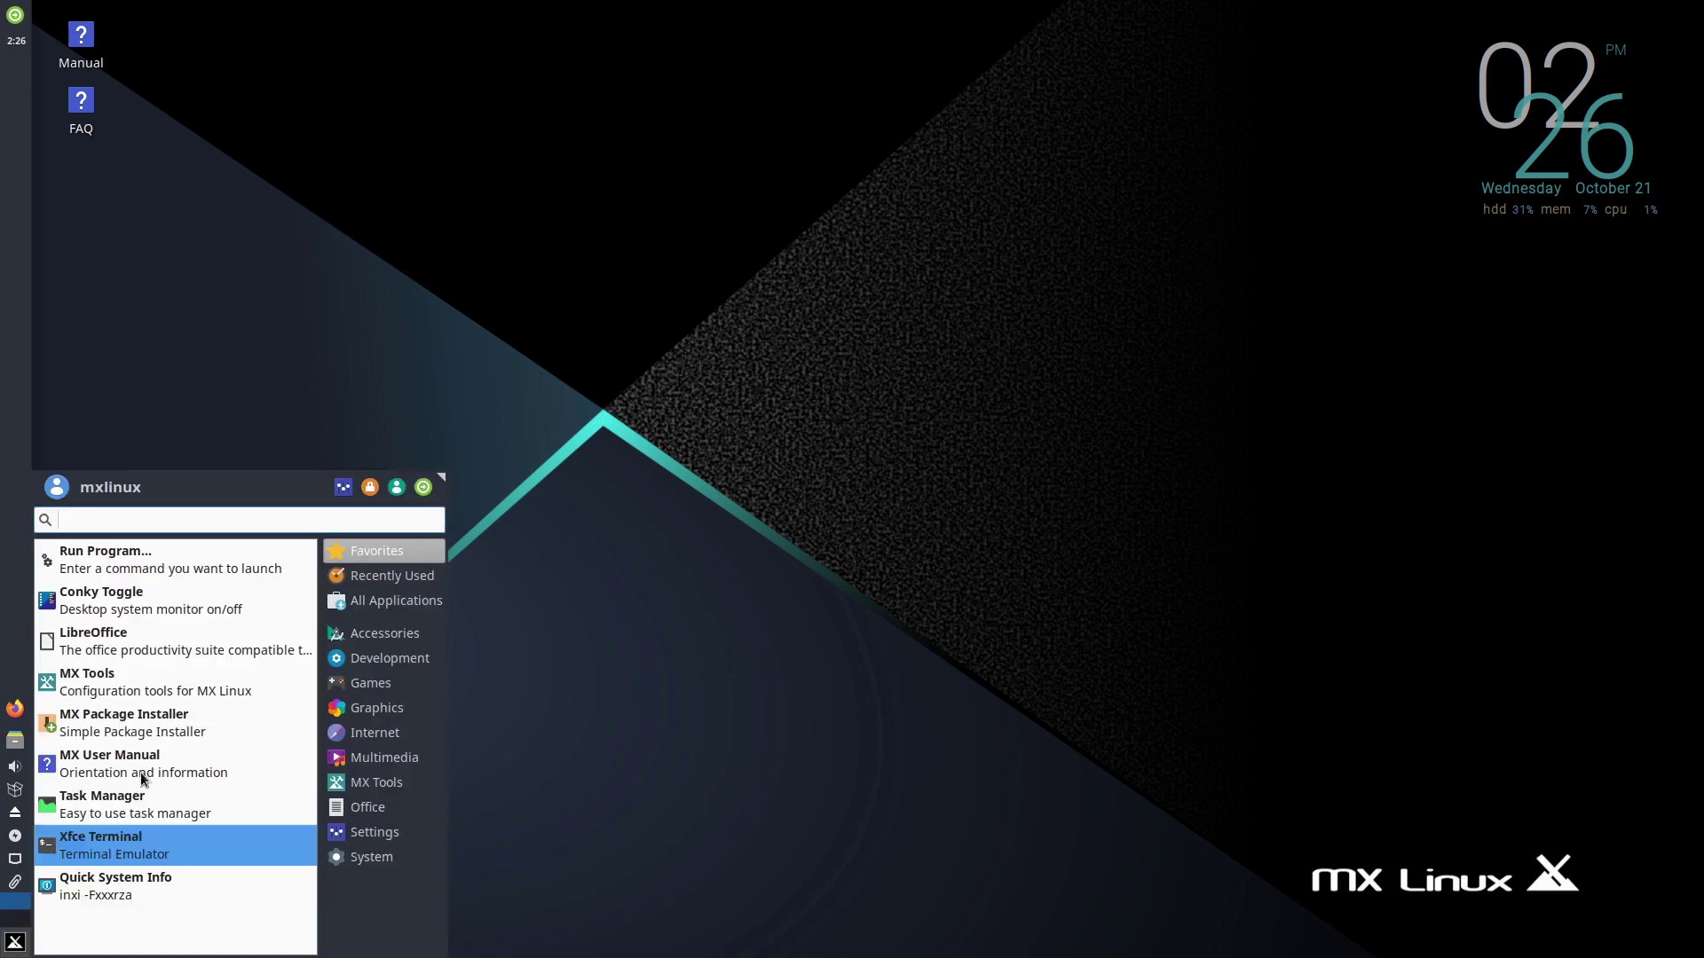
click(391, 659)
click(408, 695)
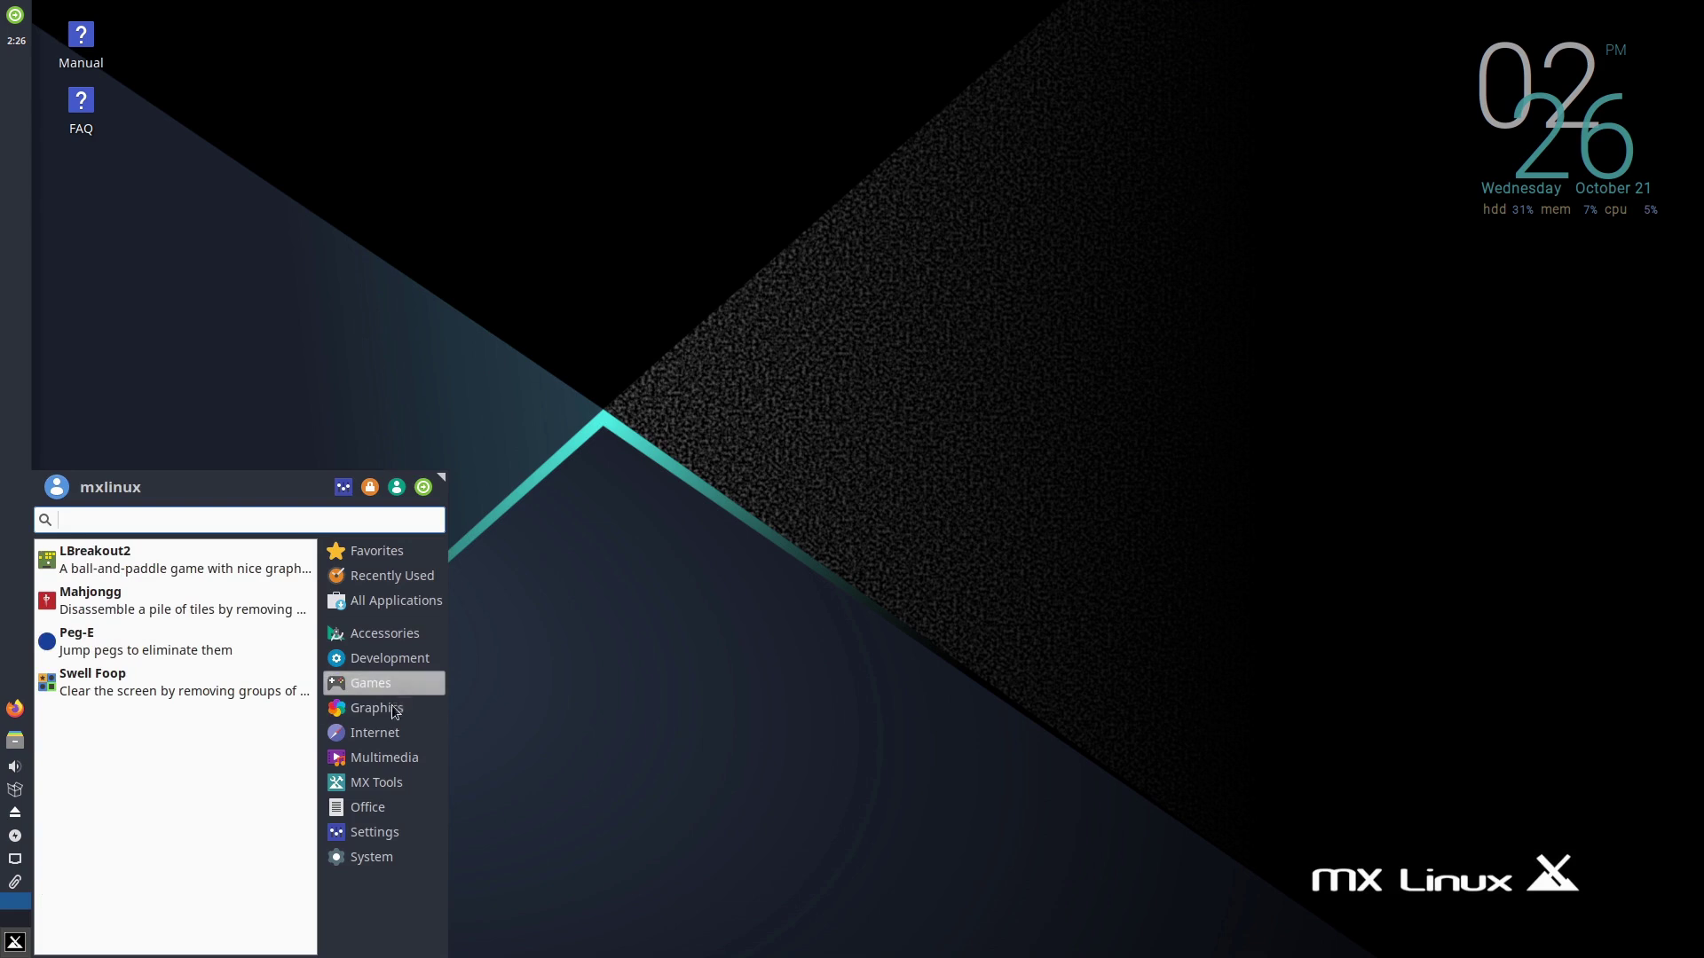
mouse_move(380, 756)
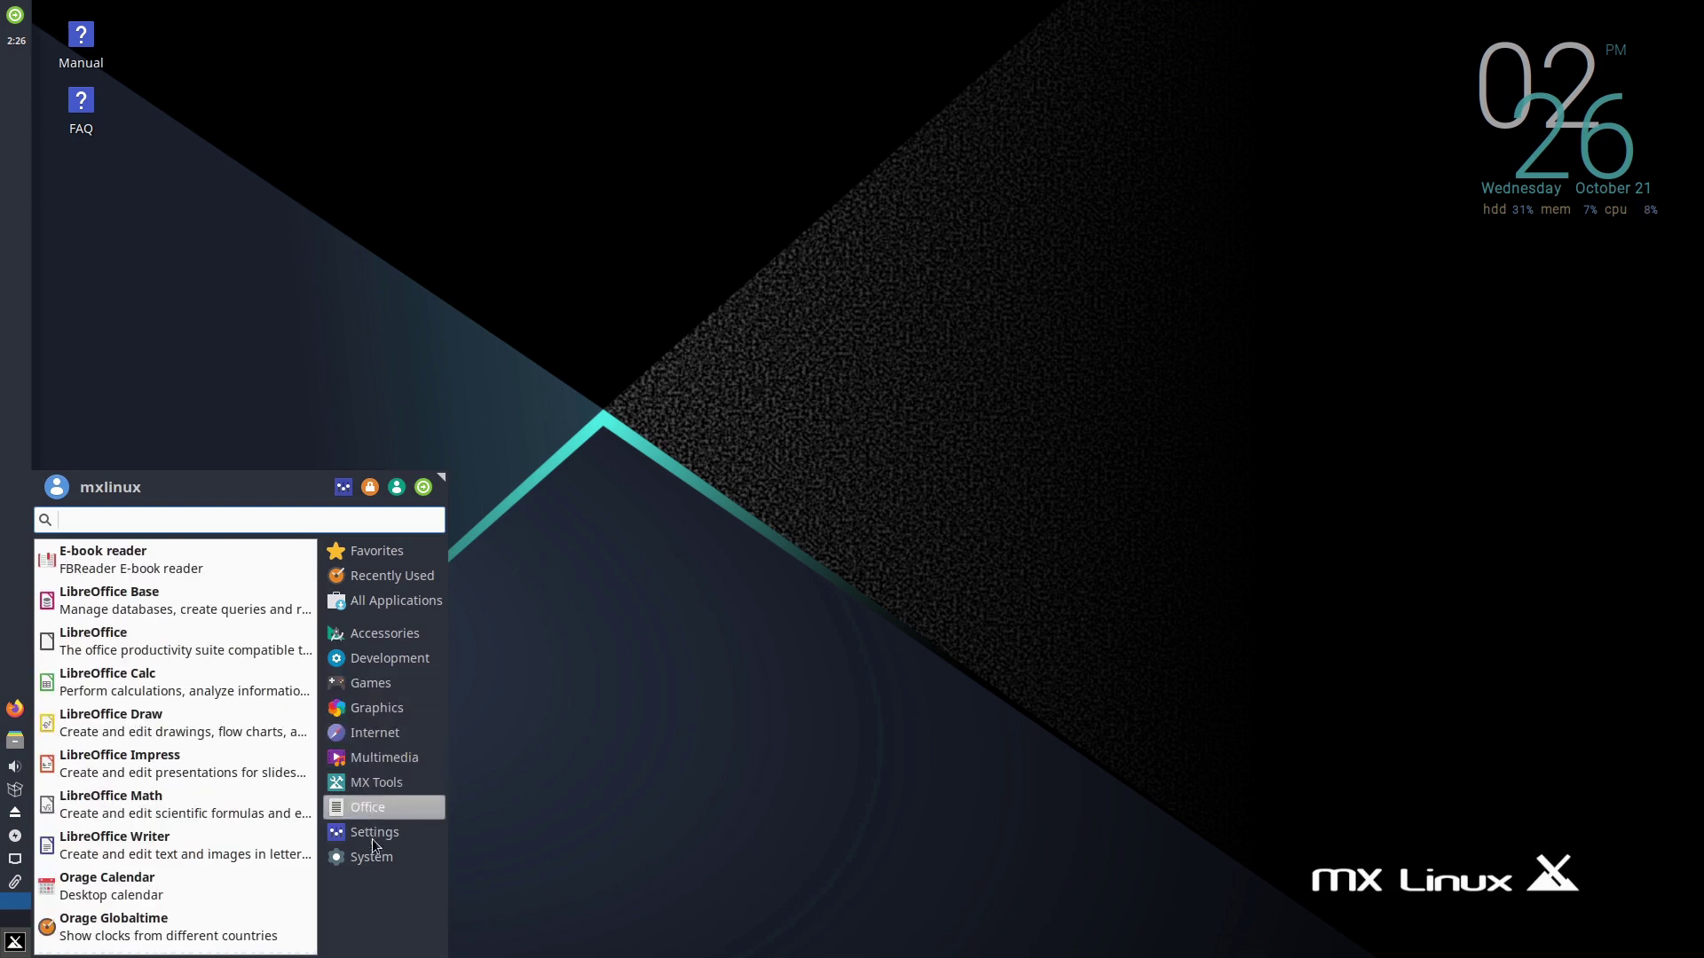
click(610, 736)
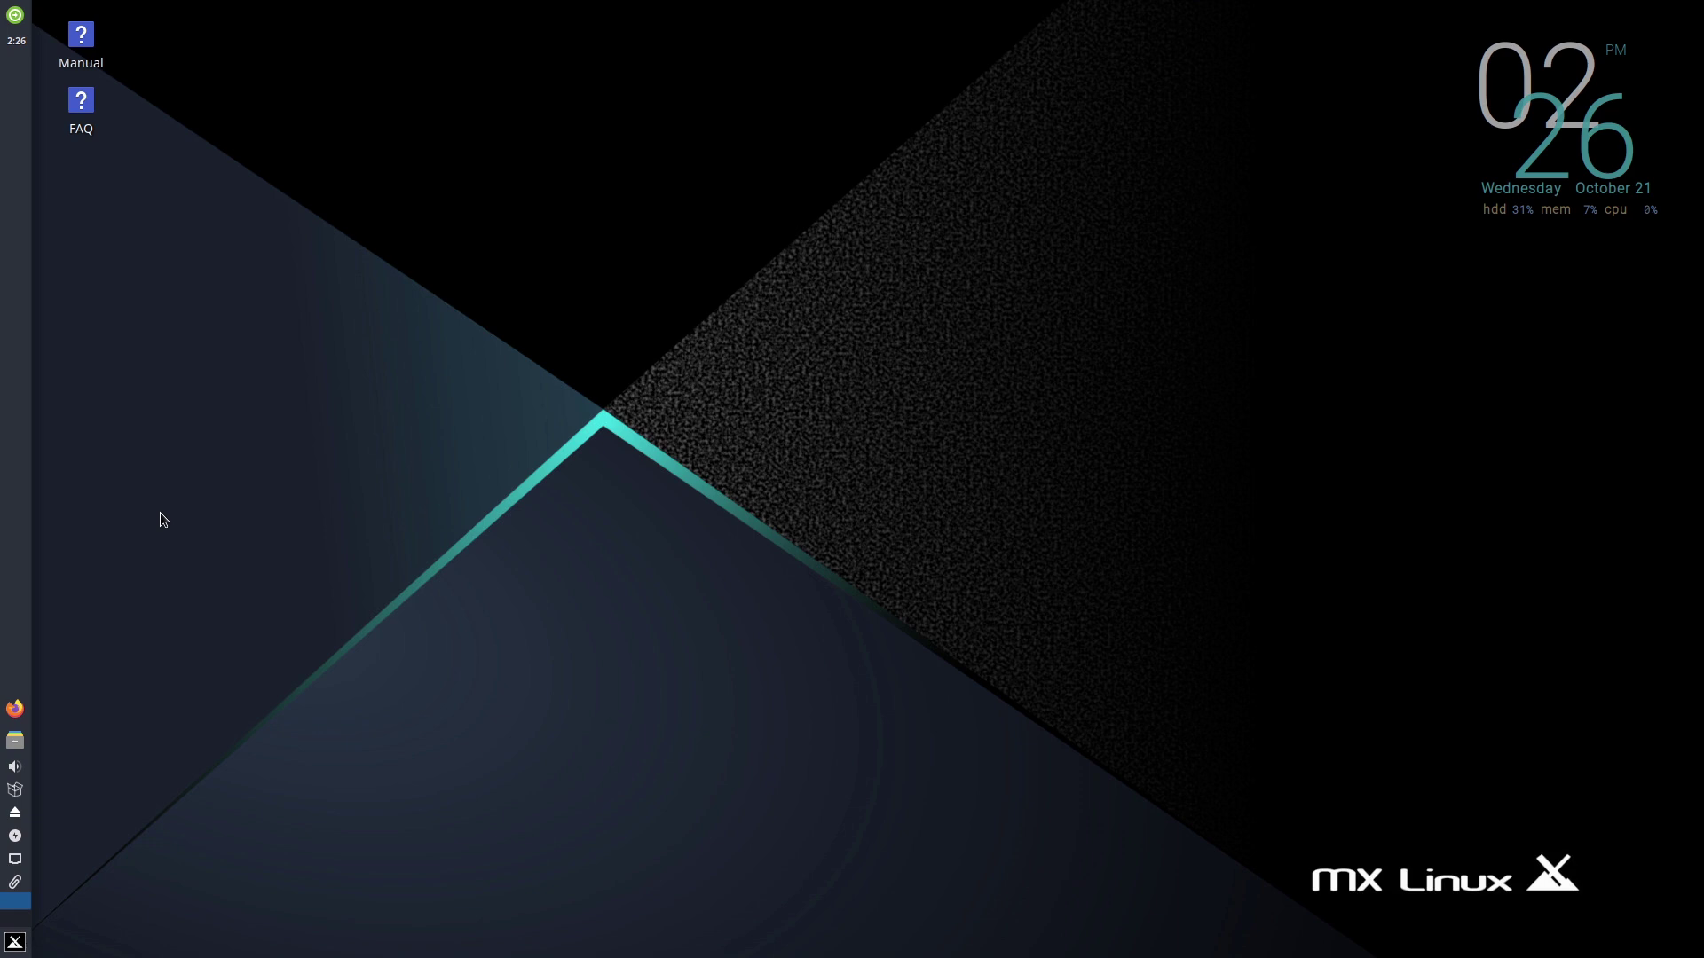
click(19, 944)
click(344, 488)
- Move and scroll through the Settings Manager, maximize it, and open MX Tools
drag(892, 245, 968, 229)
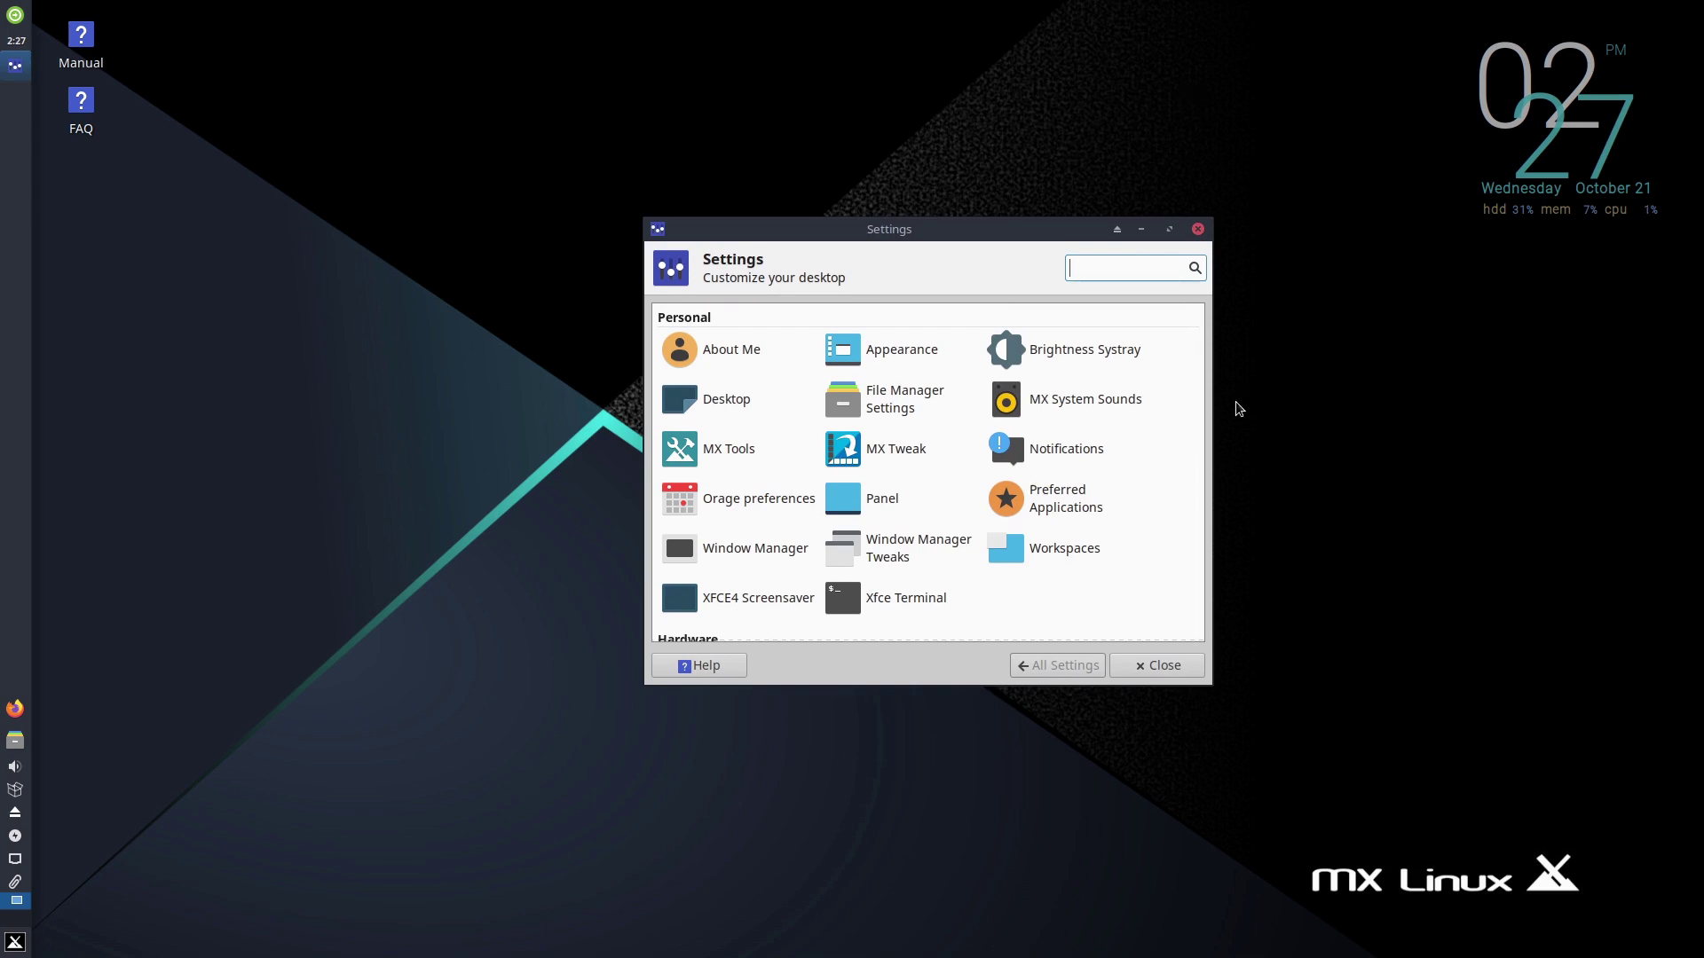
scroll(1128, 402, down, 4)
scroll(1127, 402, down, 8)
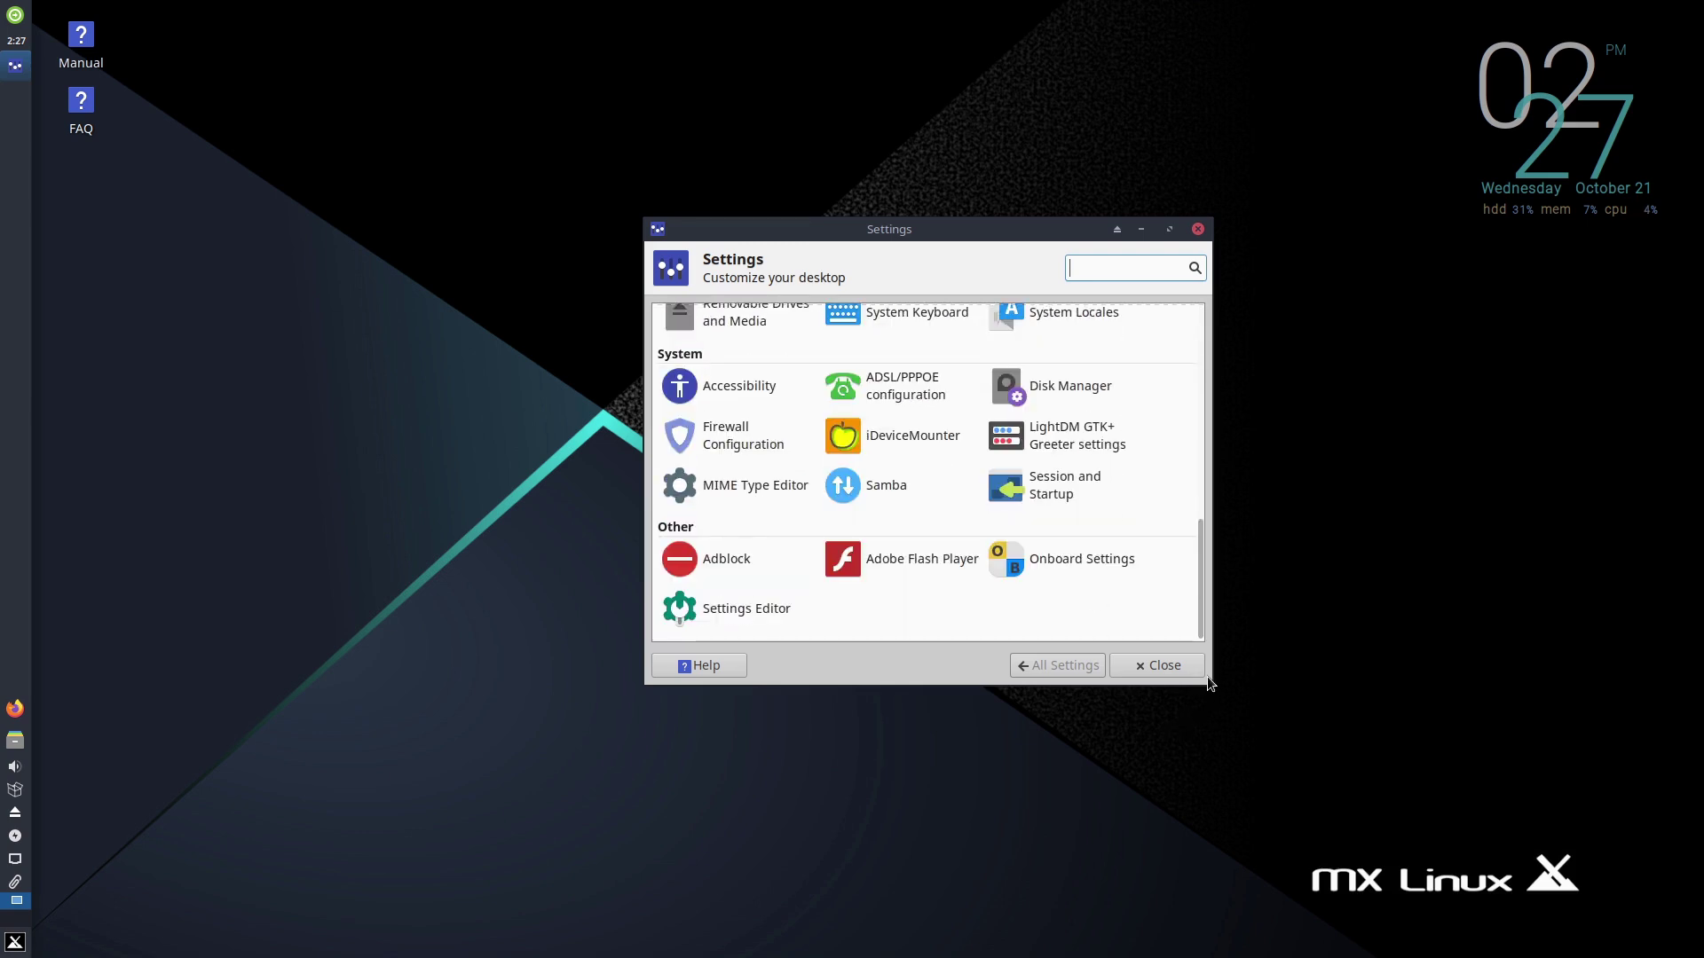
drag(1212, 690, 1236, 772)
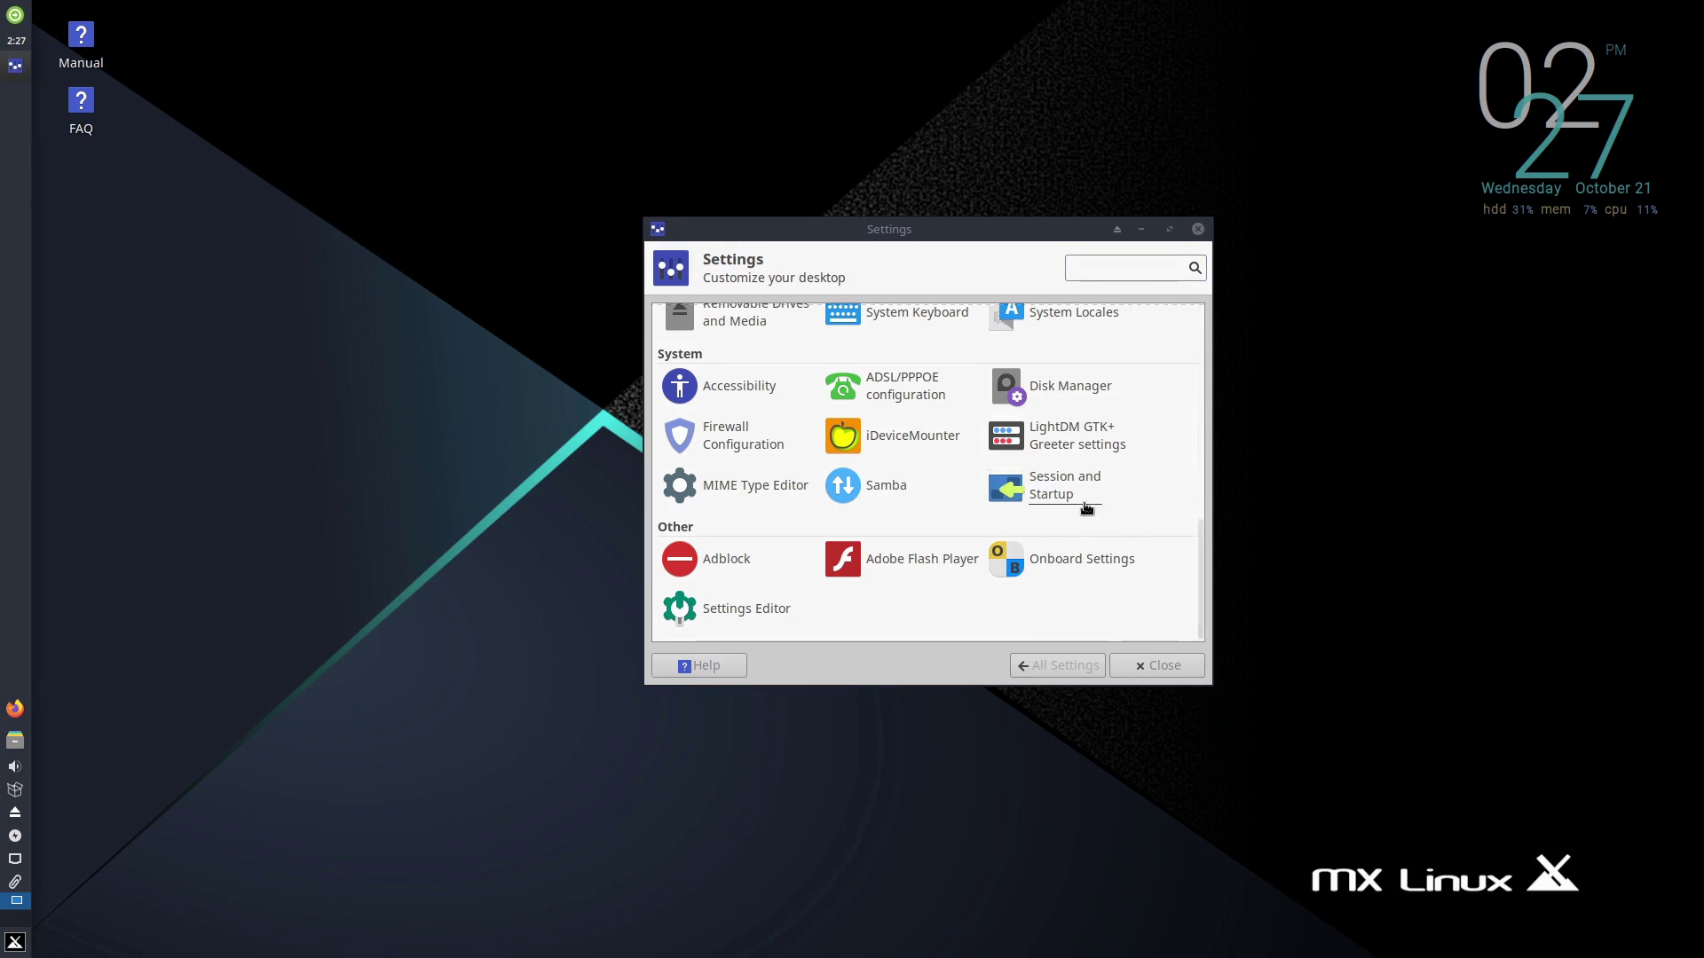
scroll(1111, 535, up, 6)
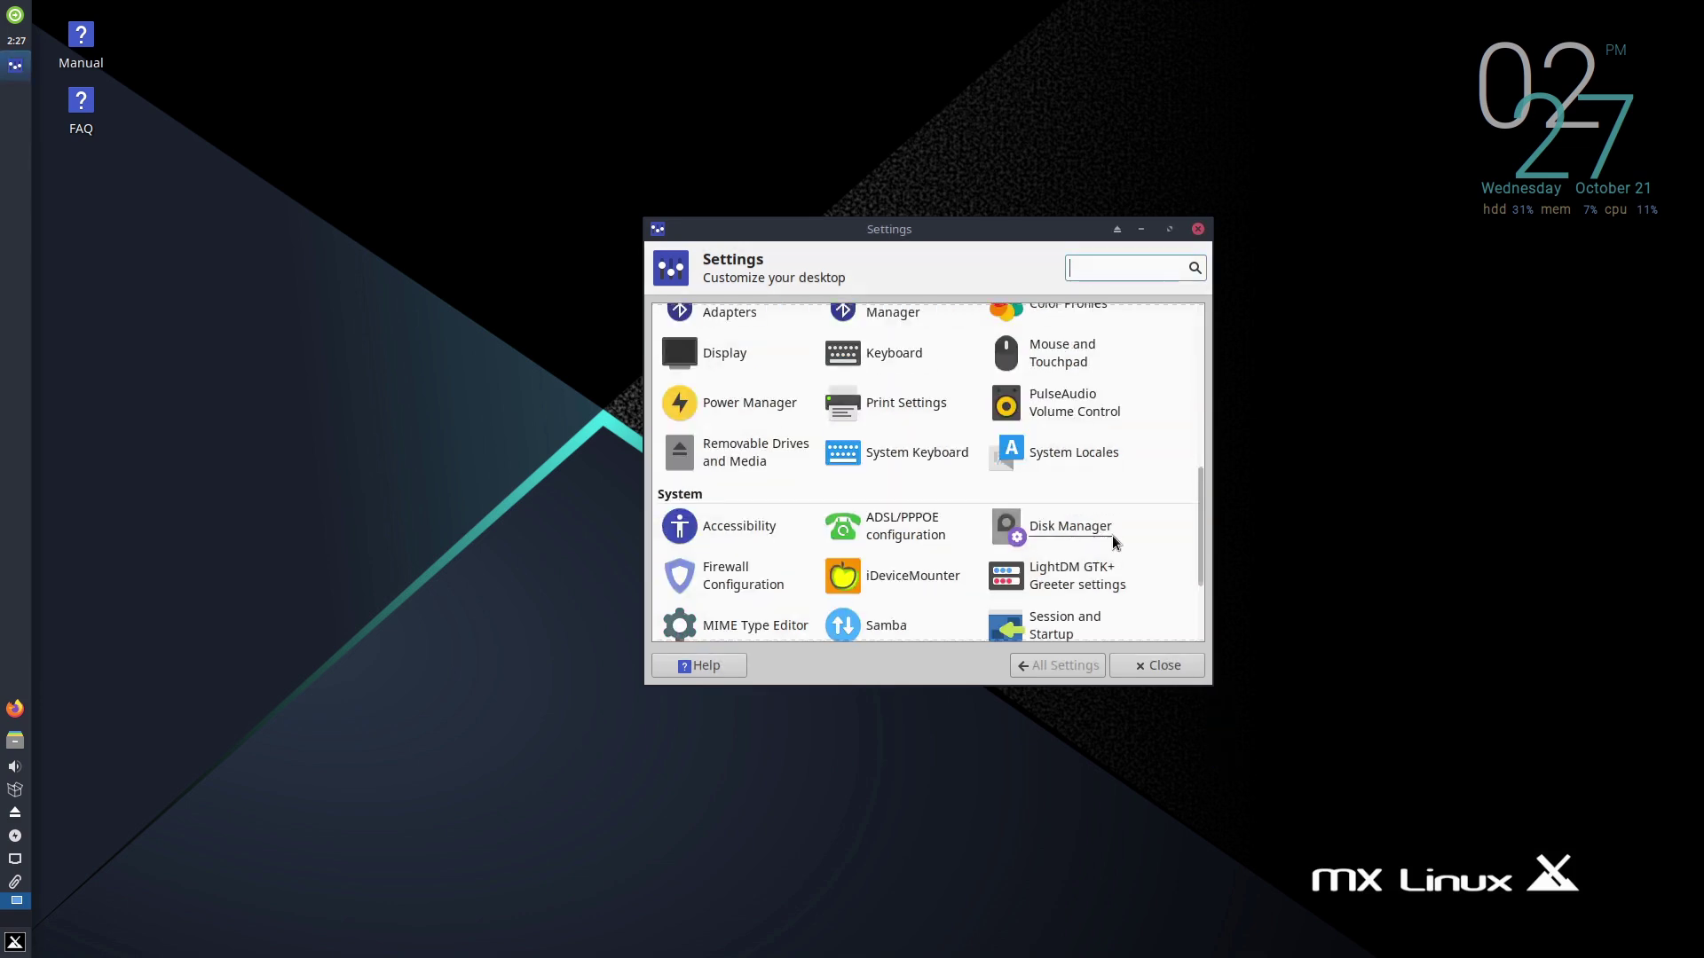
click(1170, 229)
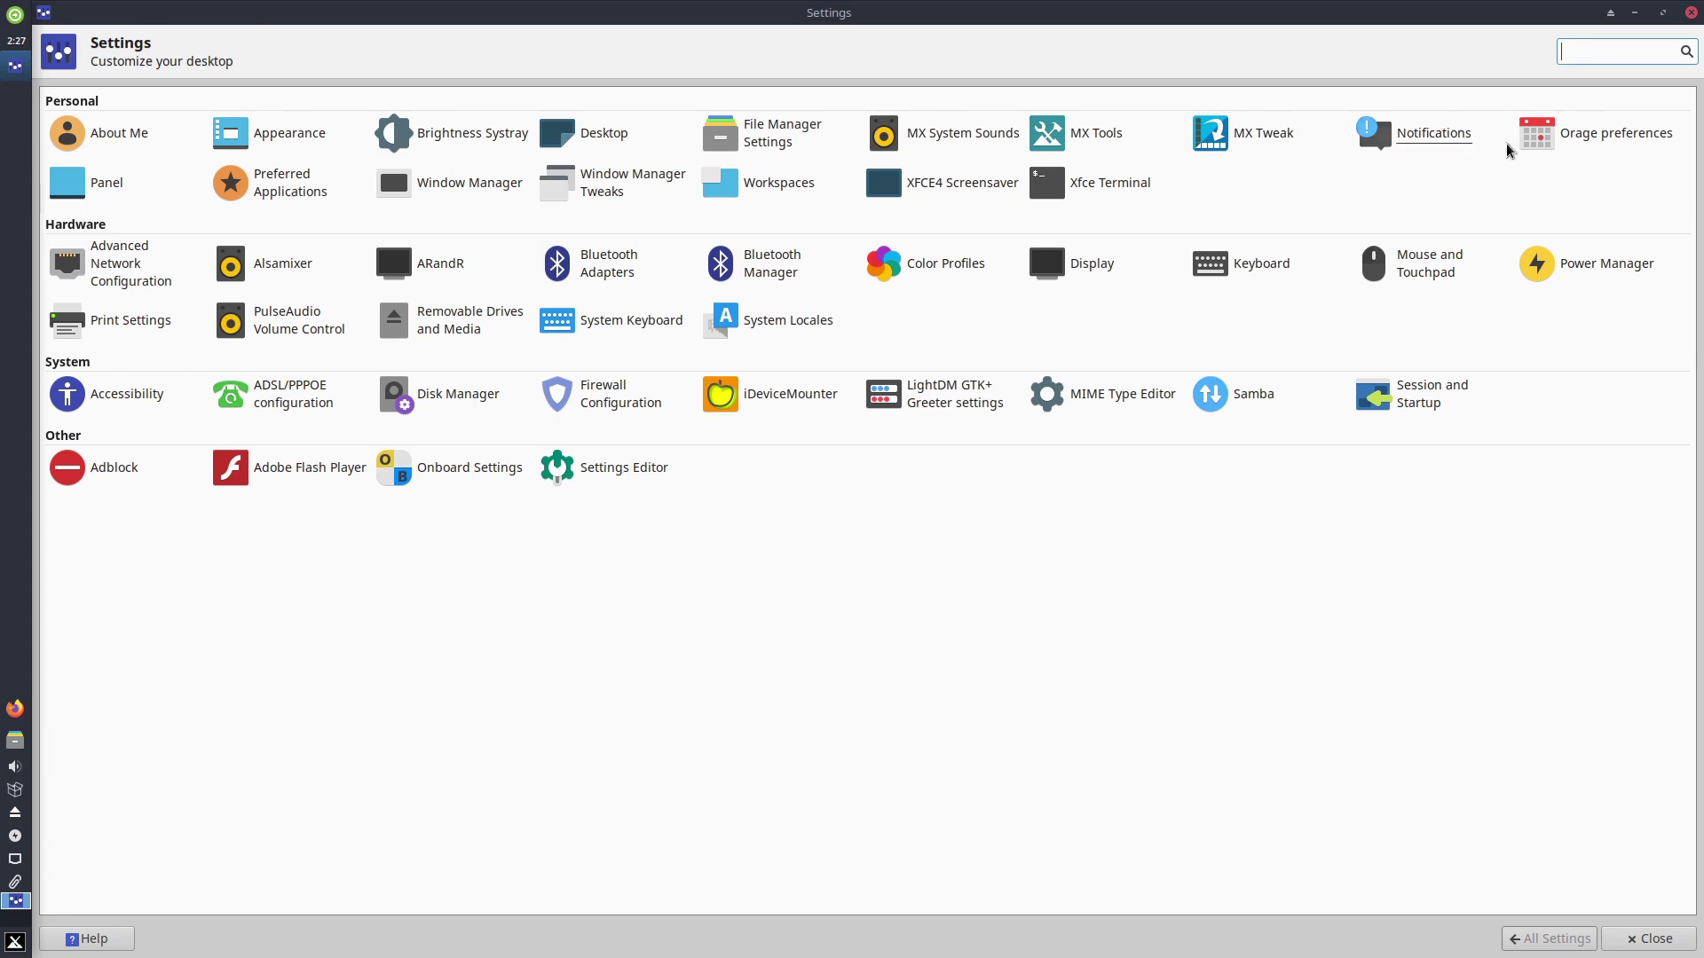
click(1097, 141)
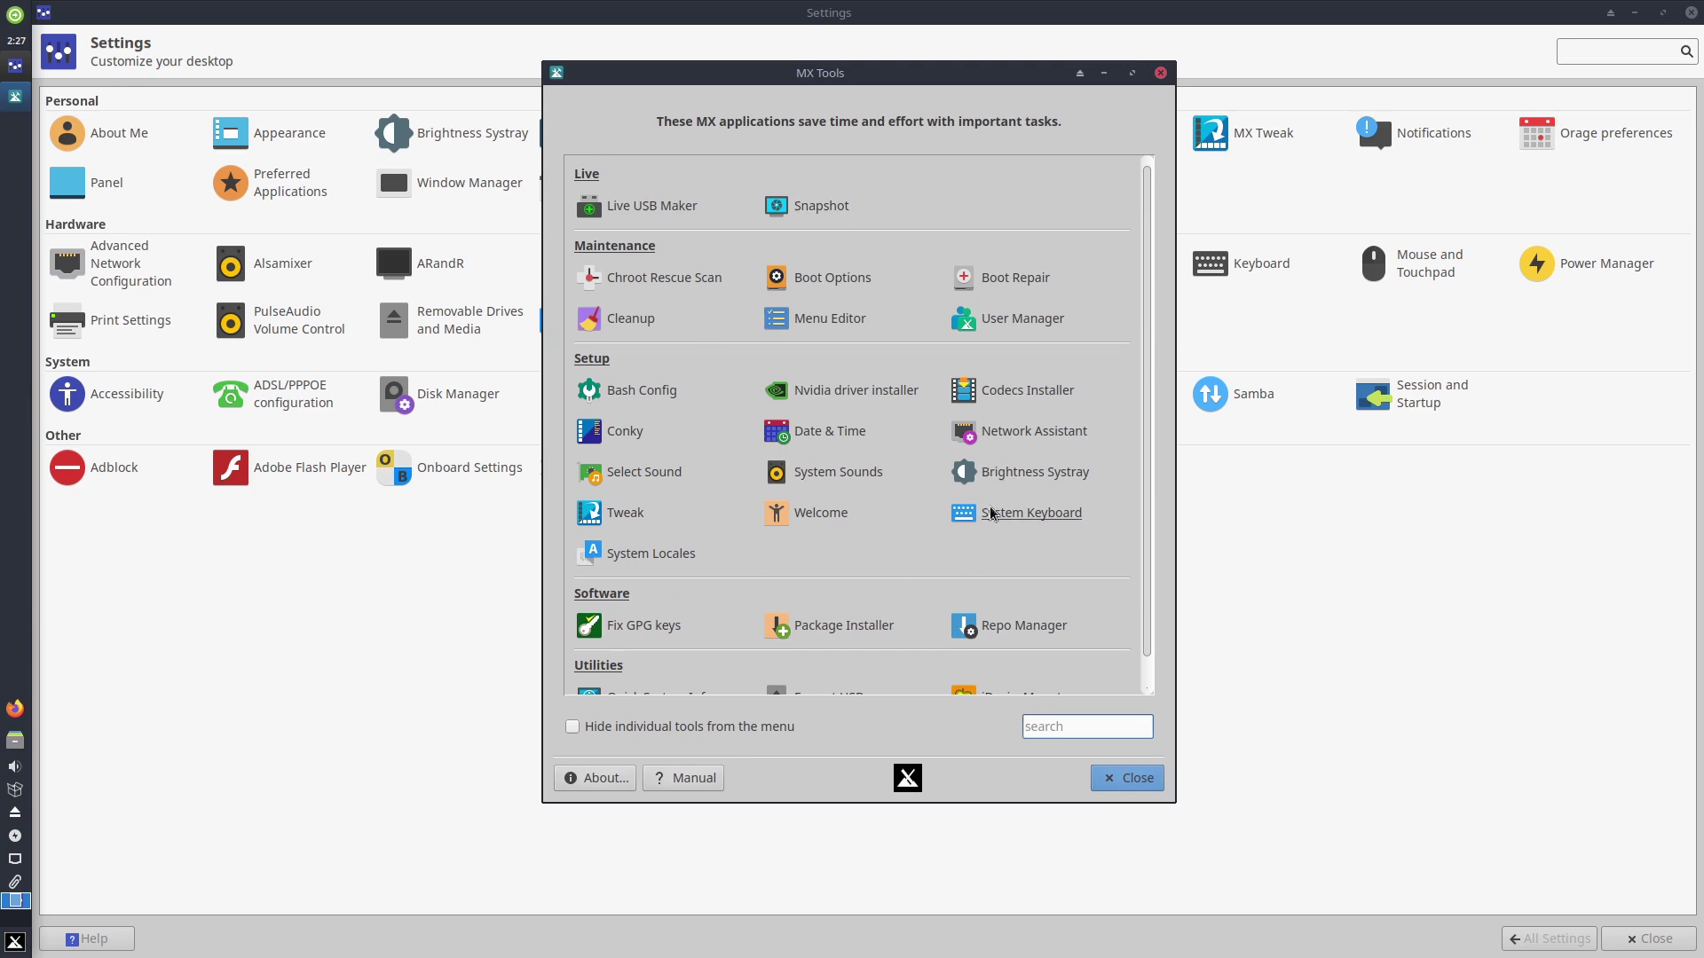
- Scroll through the MX Tools list, then close the MX Tools window
scroll(1148, 567, down, 2)
scroll(1152, 663, up, 2)
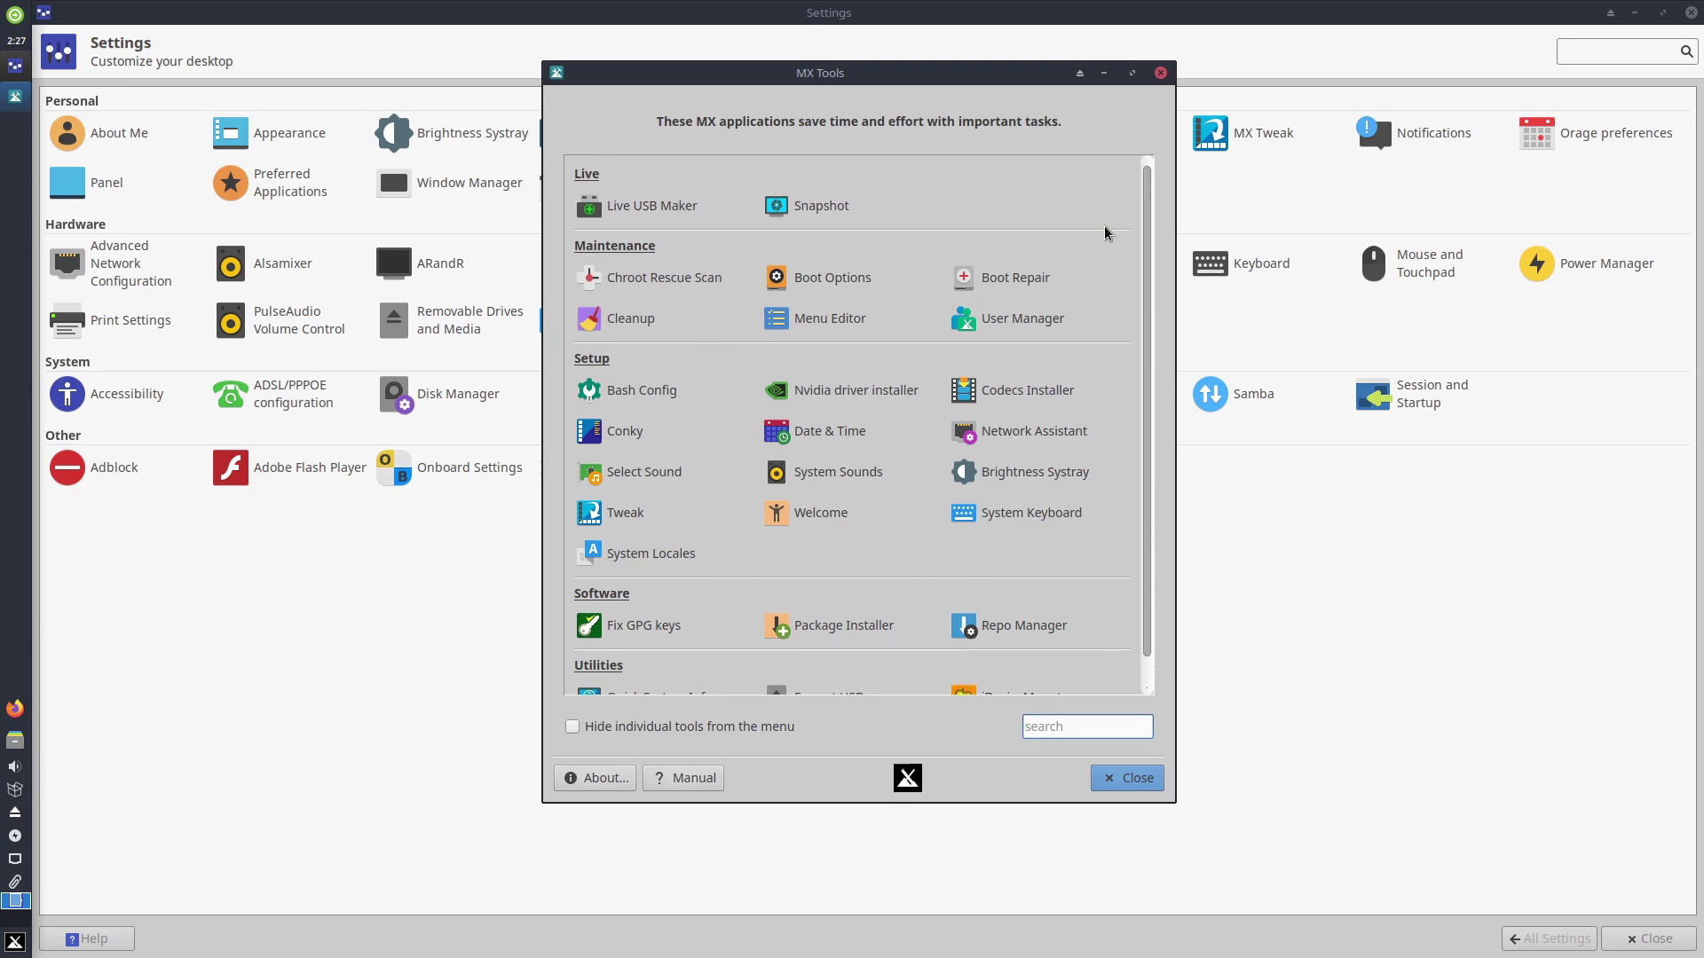
click(1159, 74)
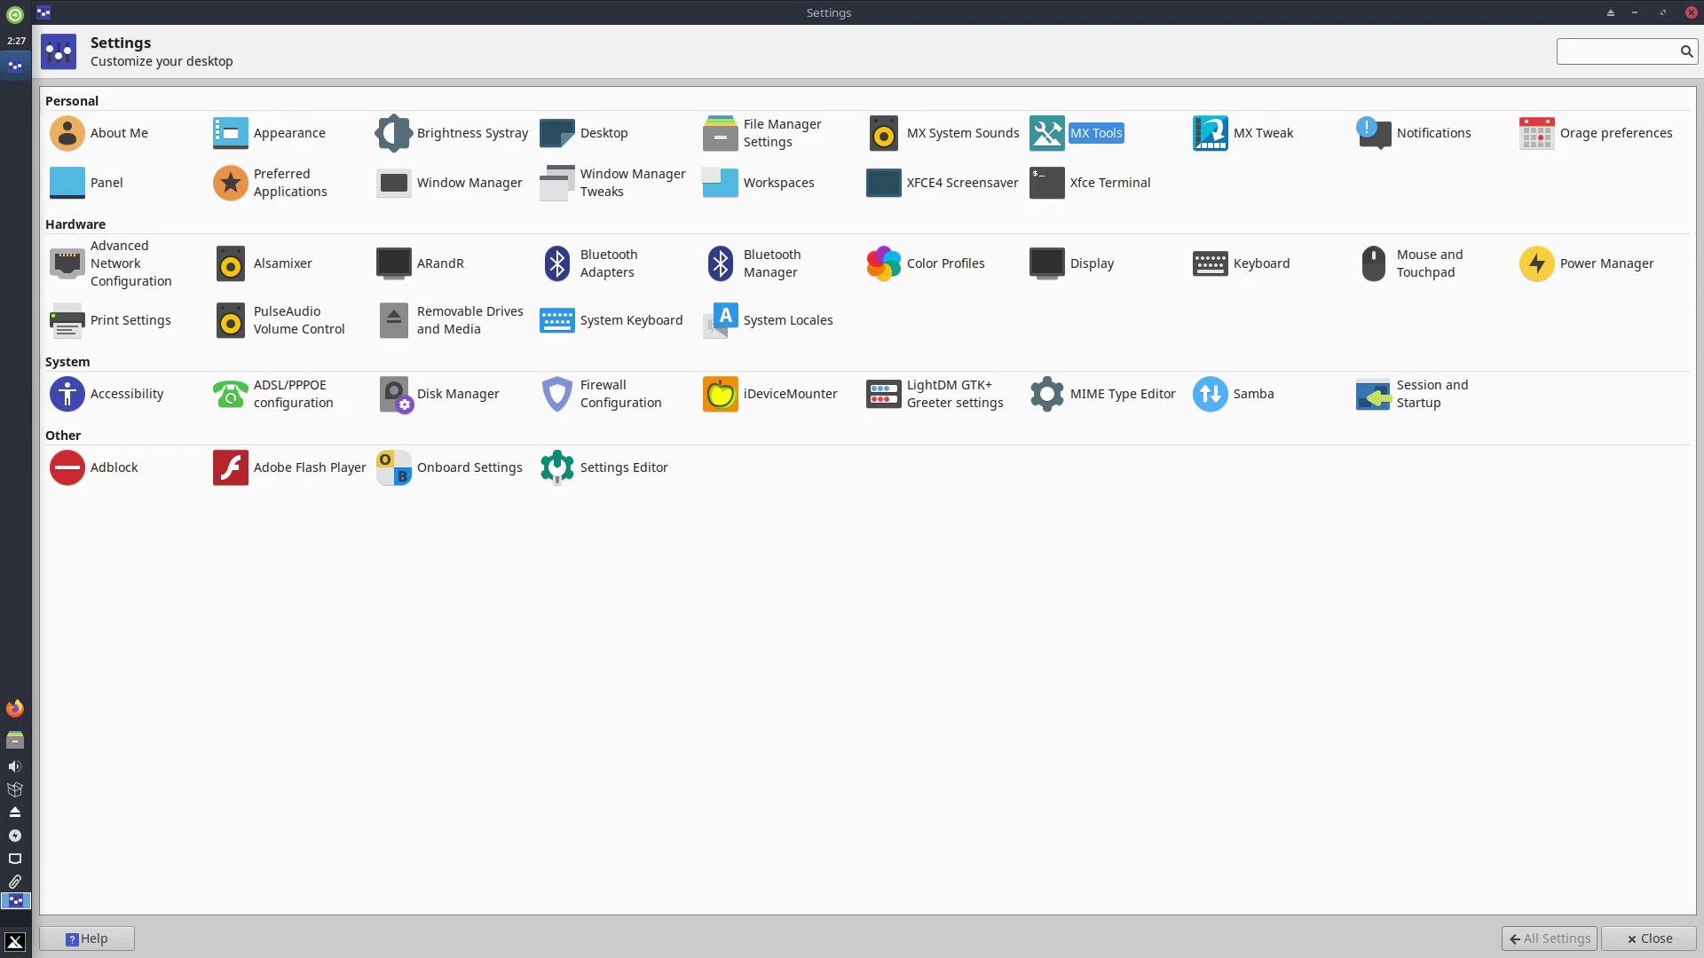
- Close the Settings Manager, browse the MX Tools list in the Whisker menu, then dismiss the menu
click(1692, 17)
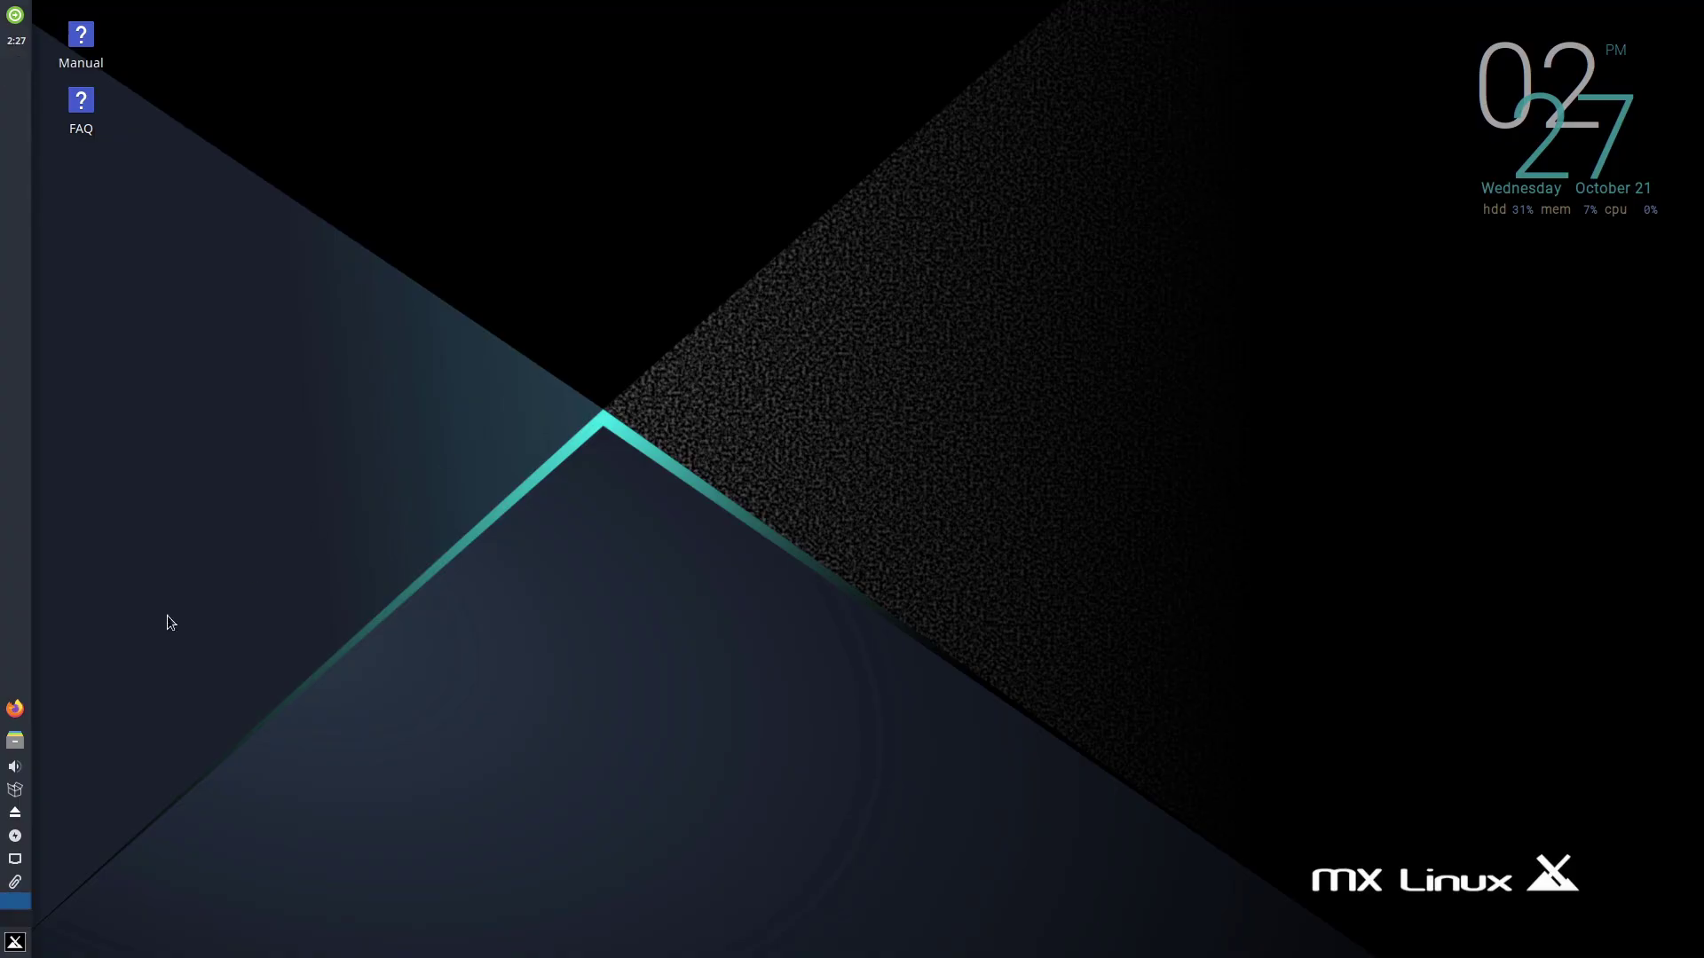
click(15, 942)
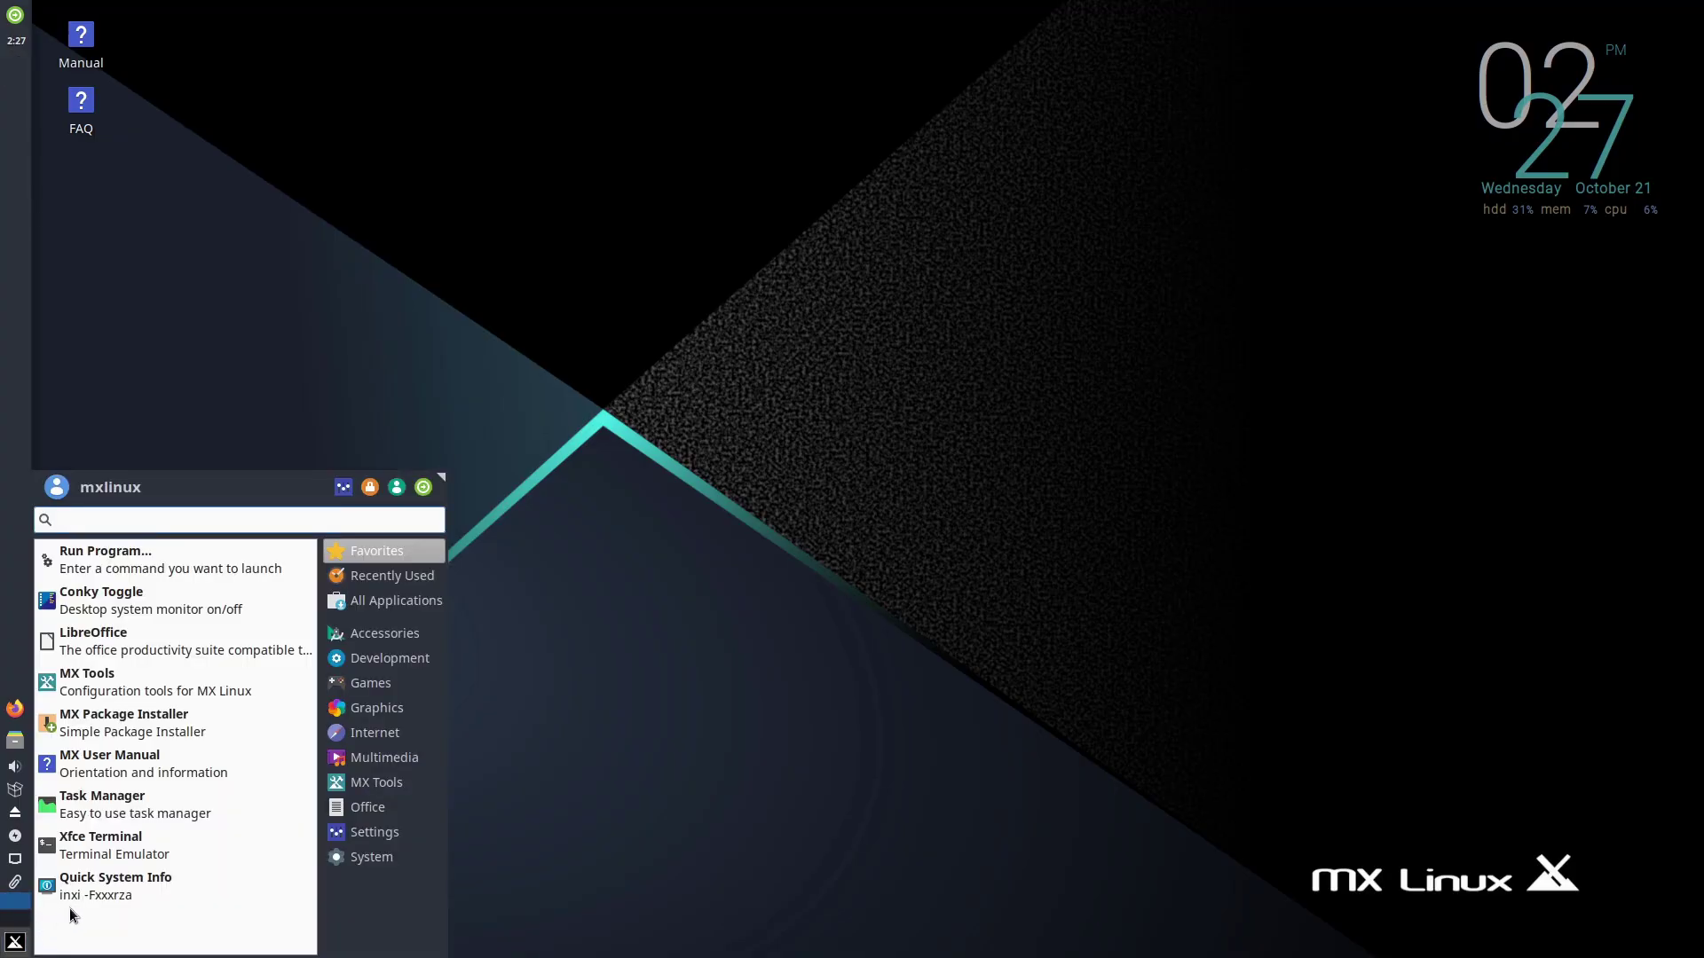
mouse_move(387, 786)
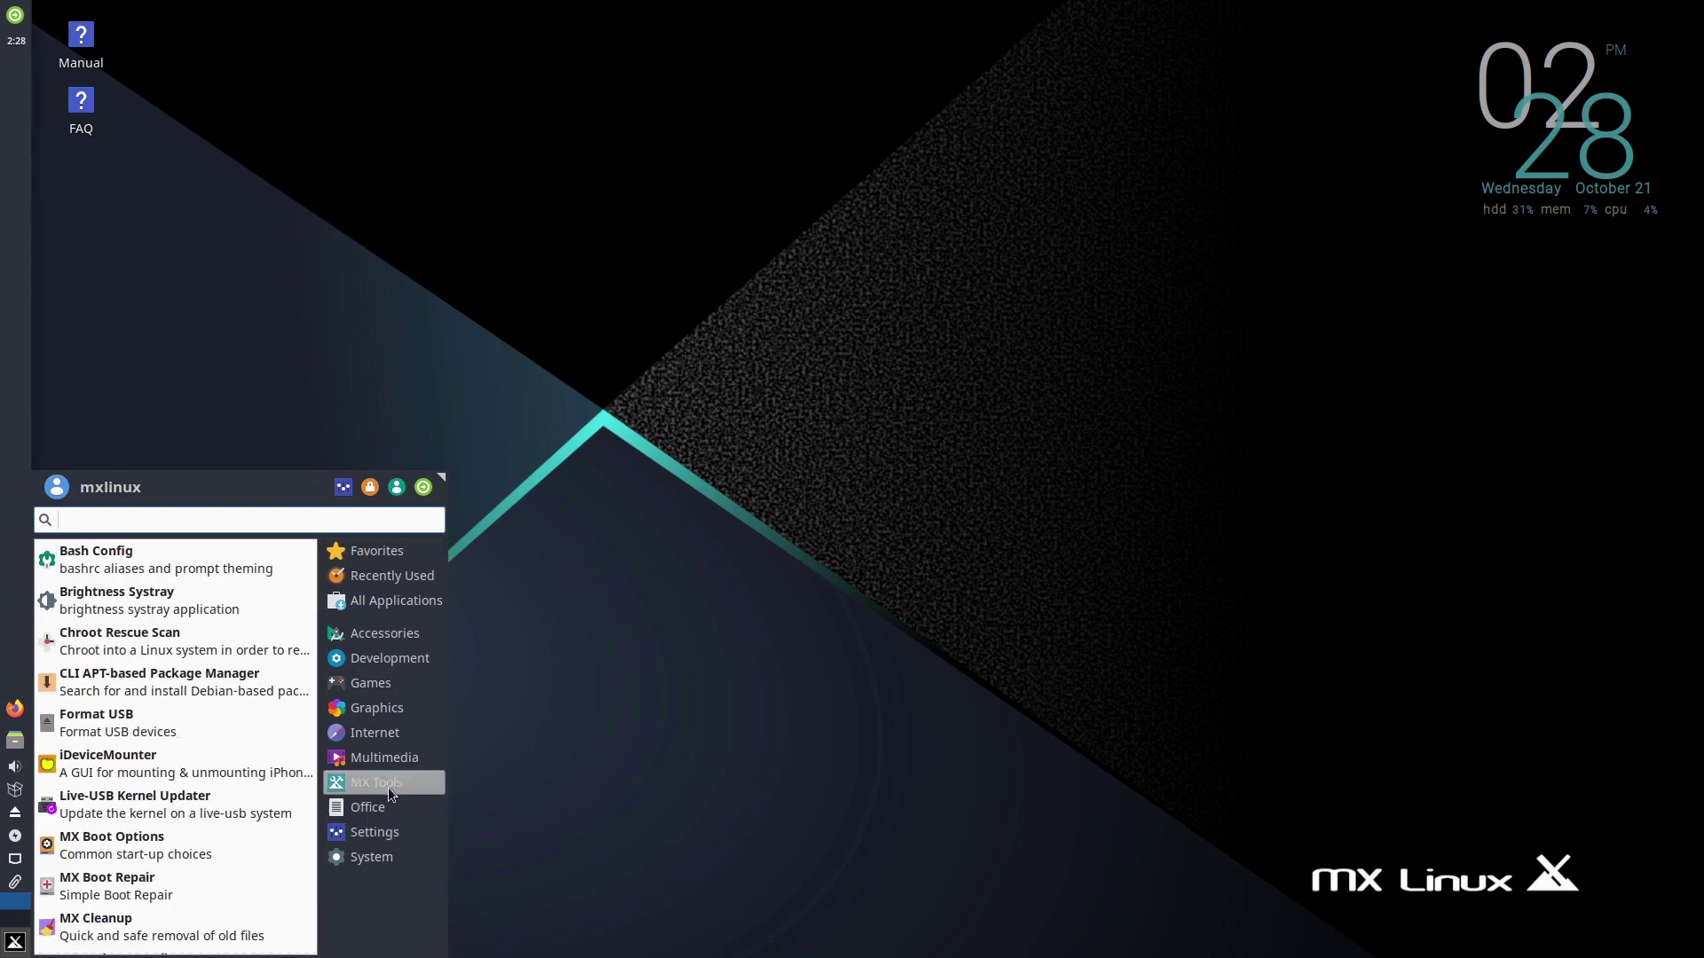
scroll(113, 901, down, 3)
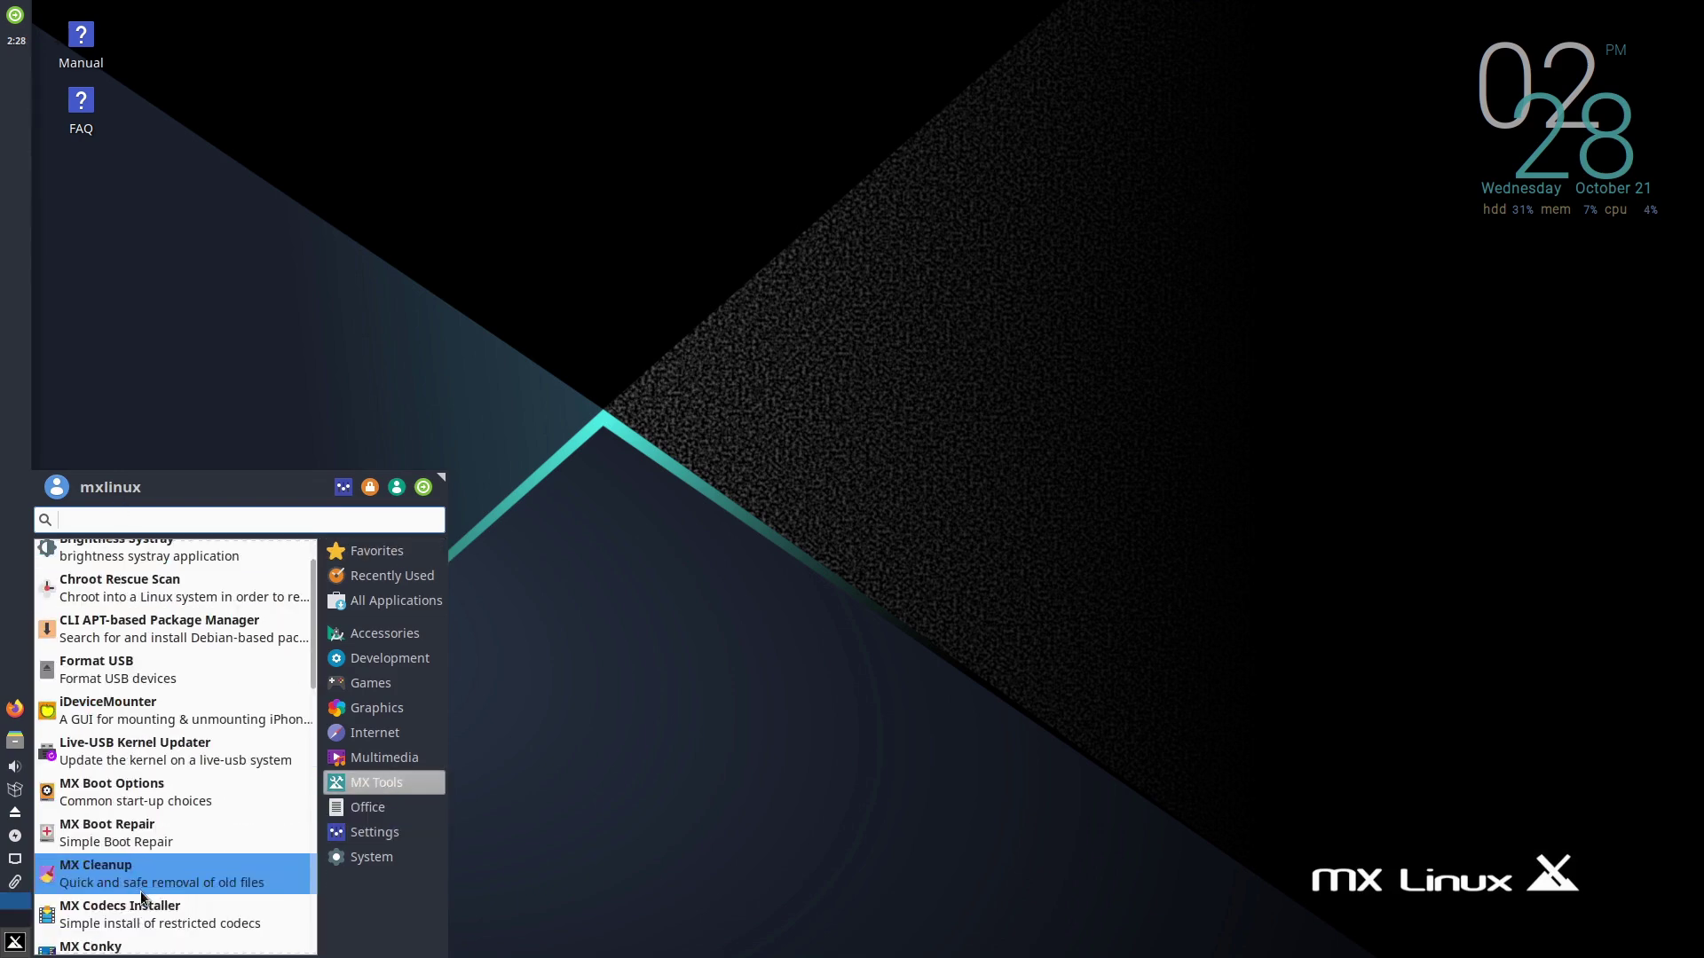
scroll(113, 900, down, 4)
scroll(115, 870, up, 7)
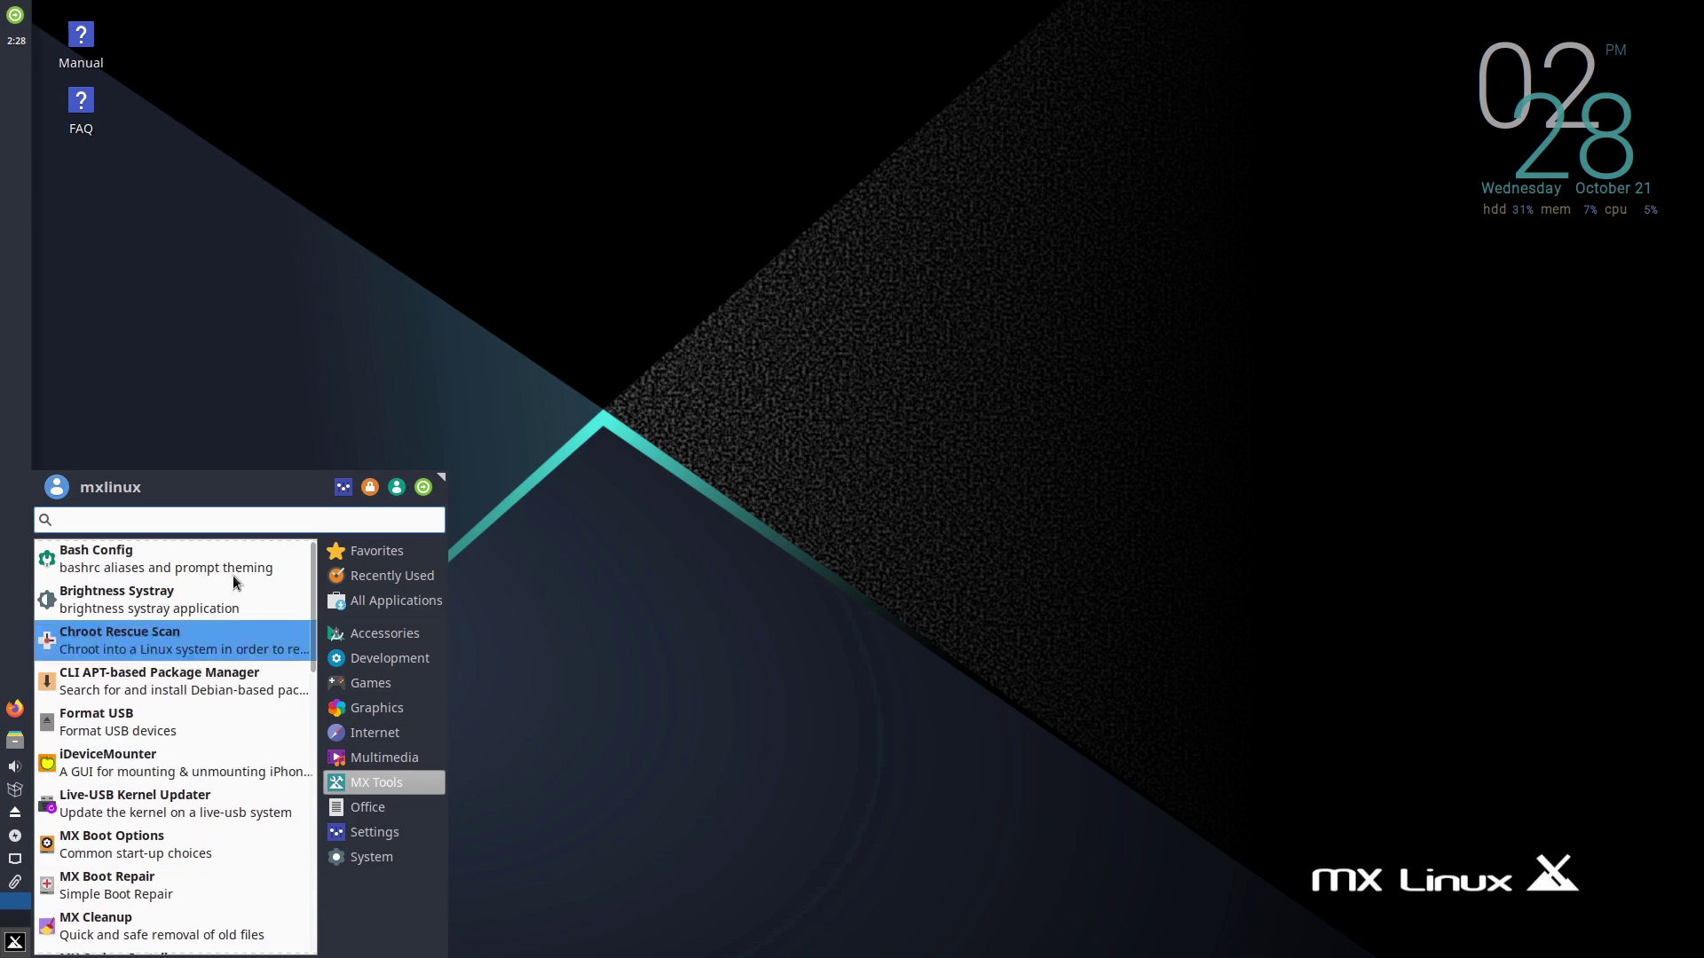
click(435, 386)
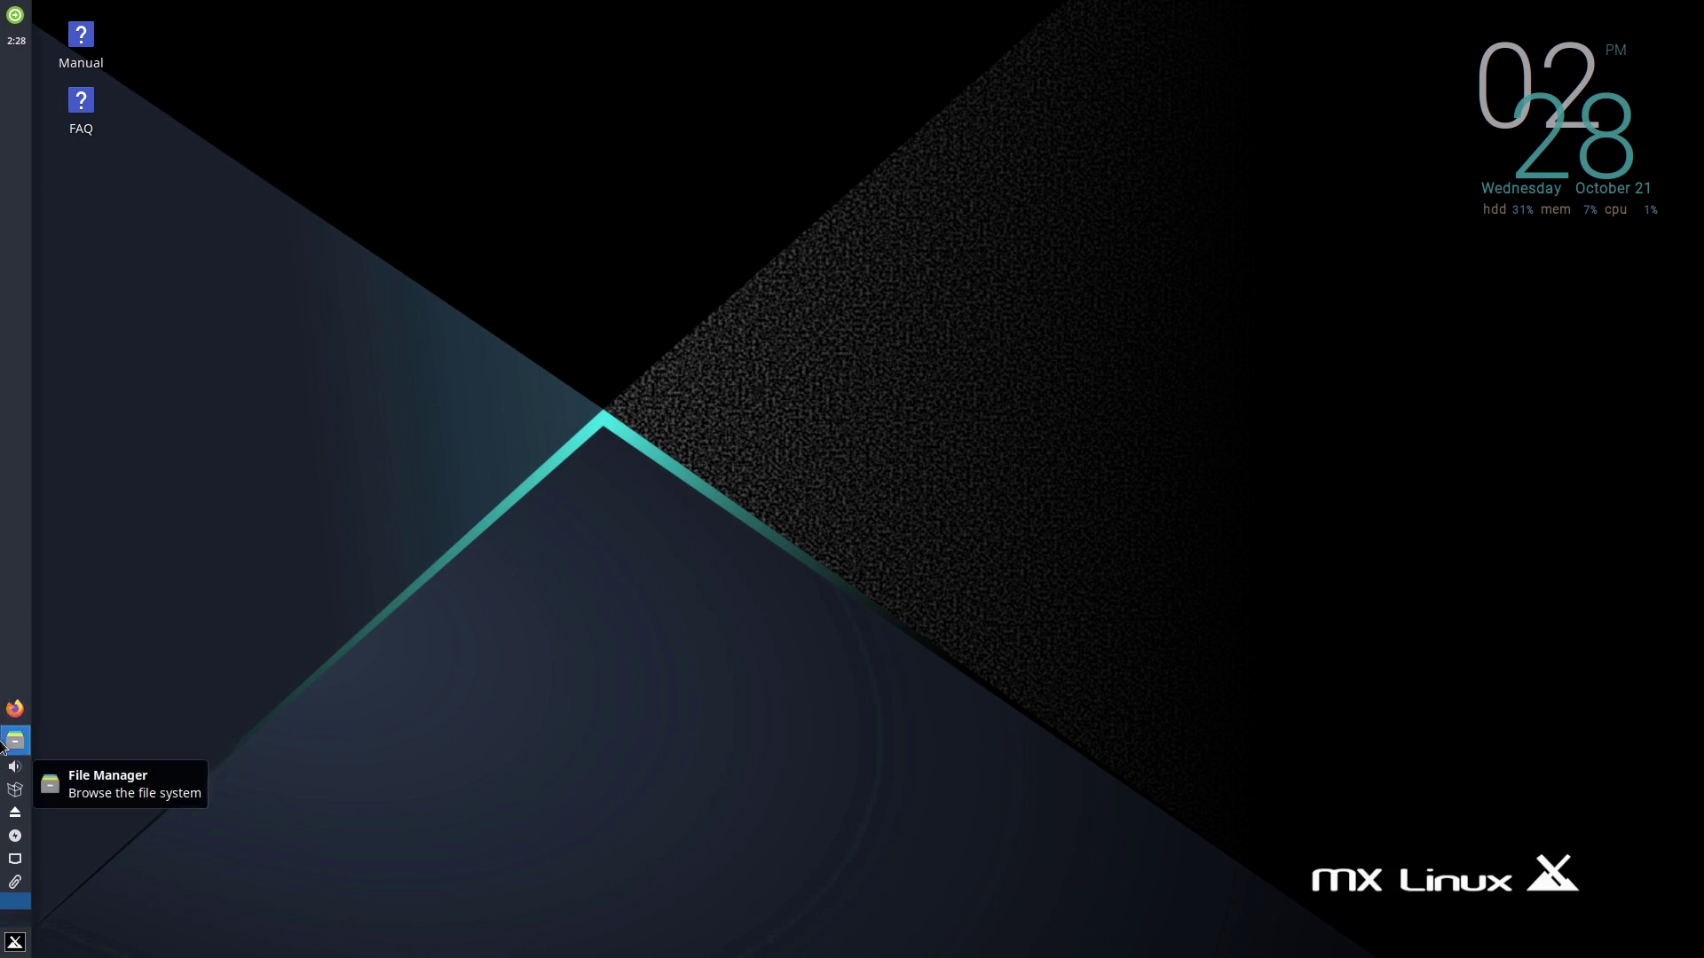
- Search the Whisker menu for 'soft' to list Synaptic and GDebi, then bring up the log-out dialog
click(15, 944)
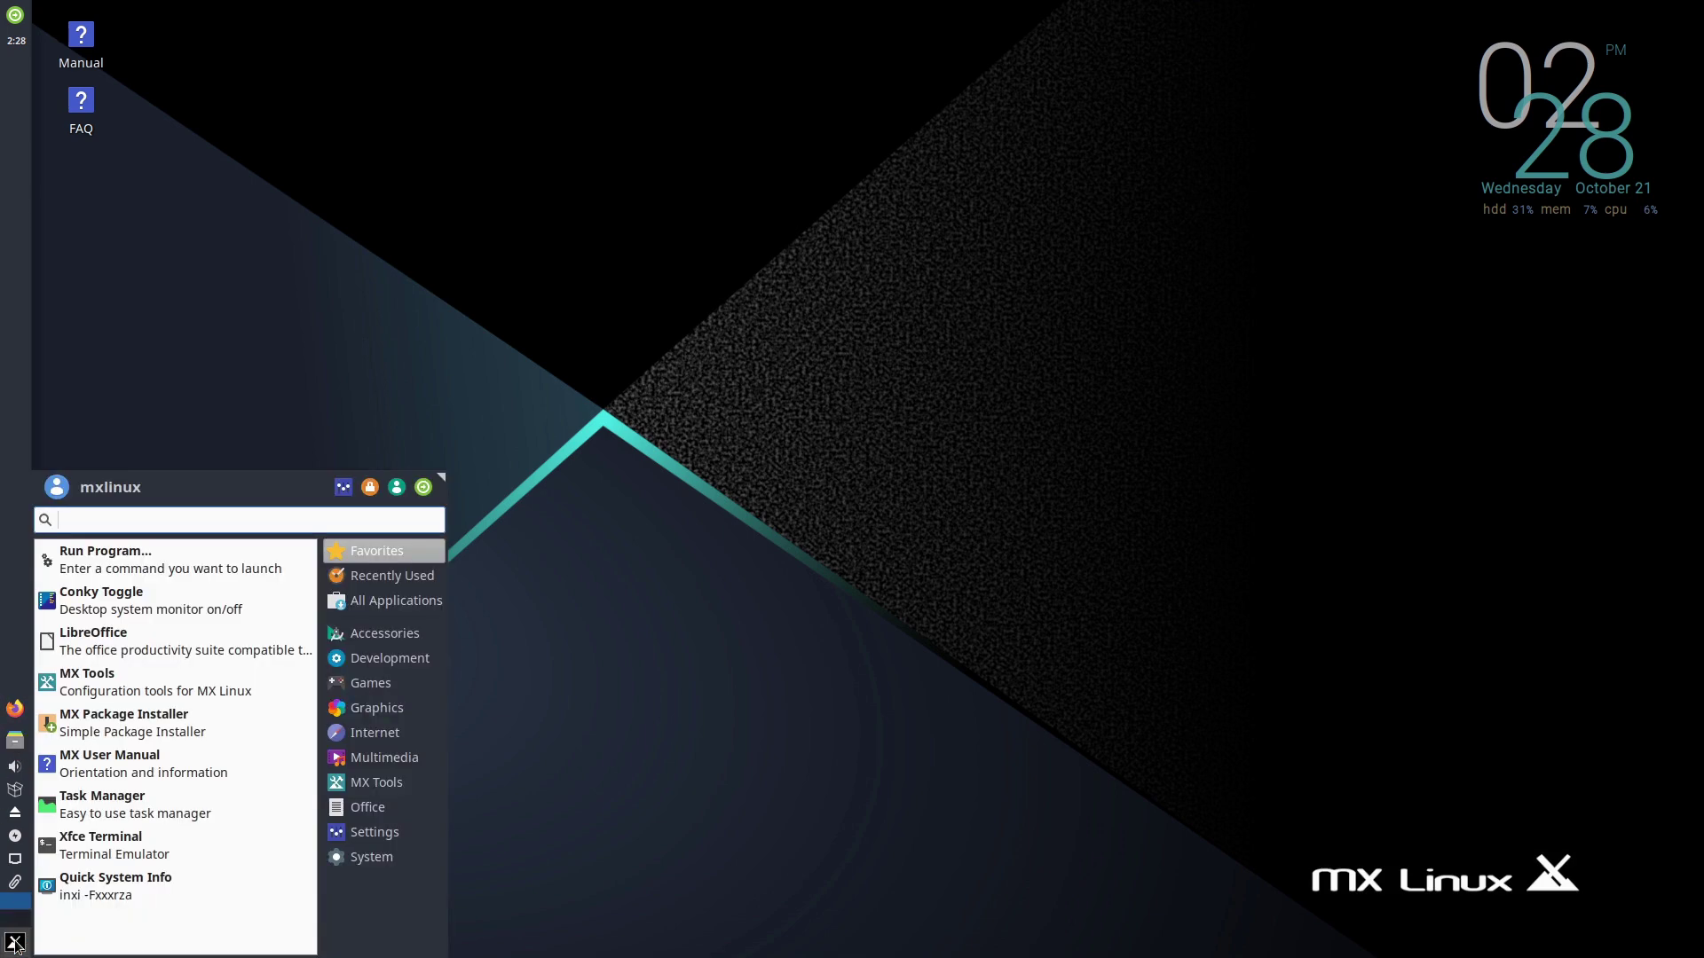
text(soft)
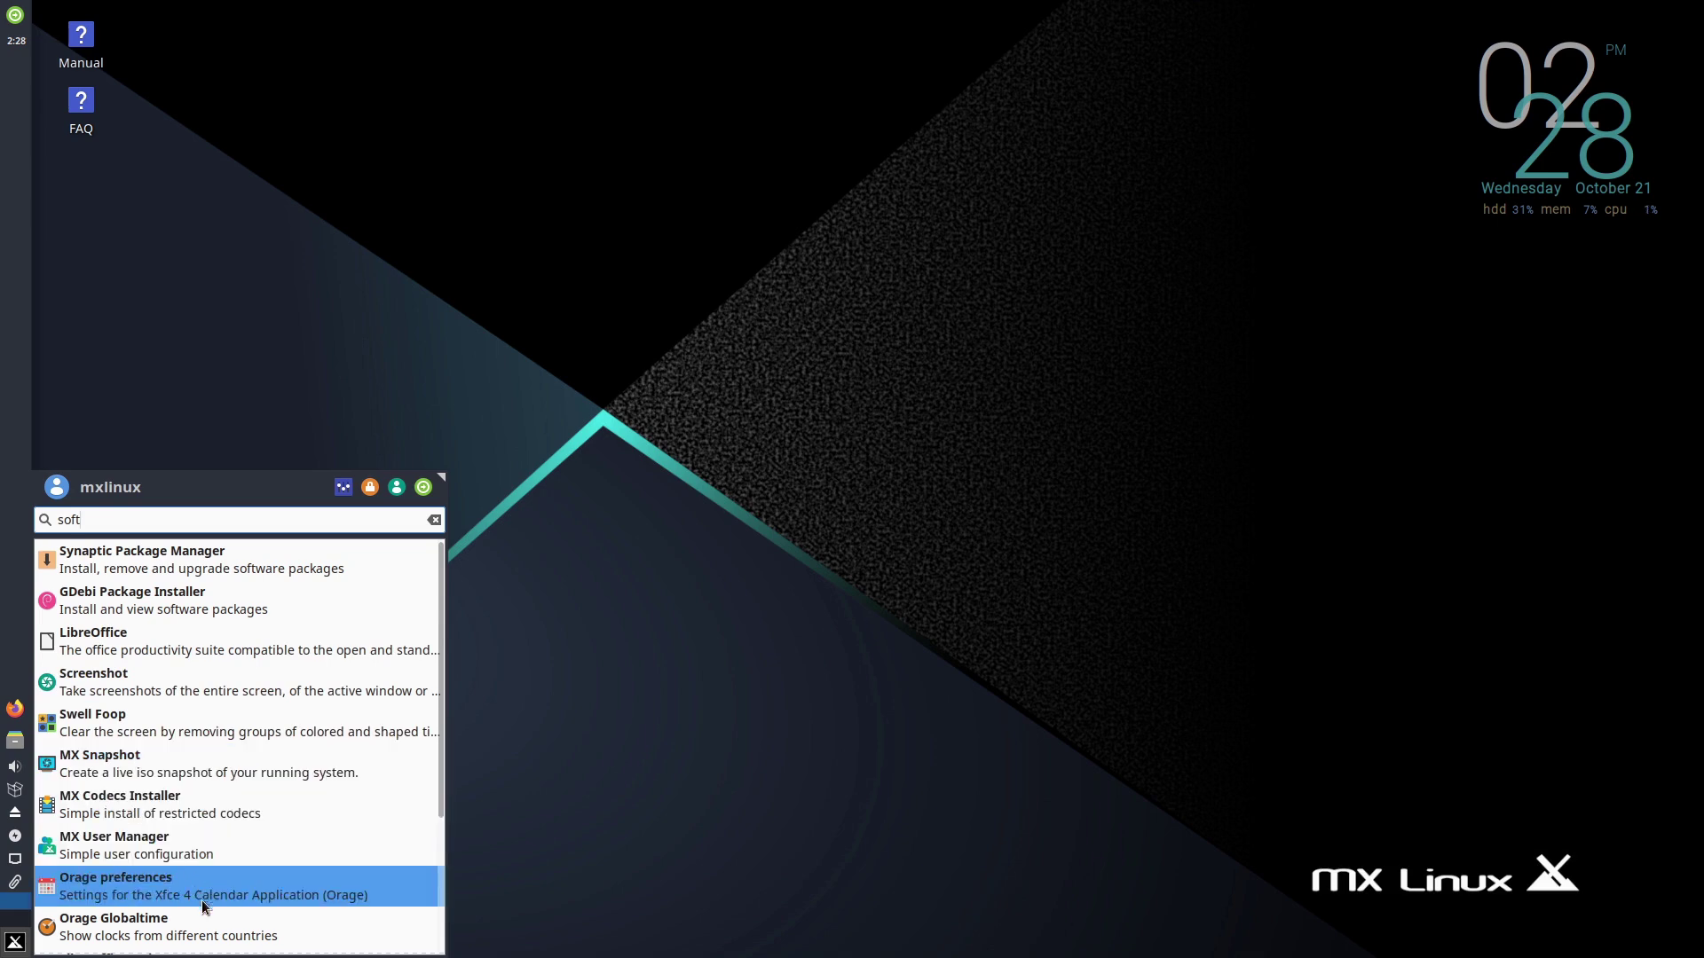
scroll(213, 923, down, 2)
scroll(195, 807, up, 2)
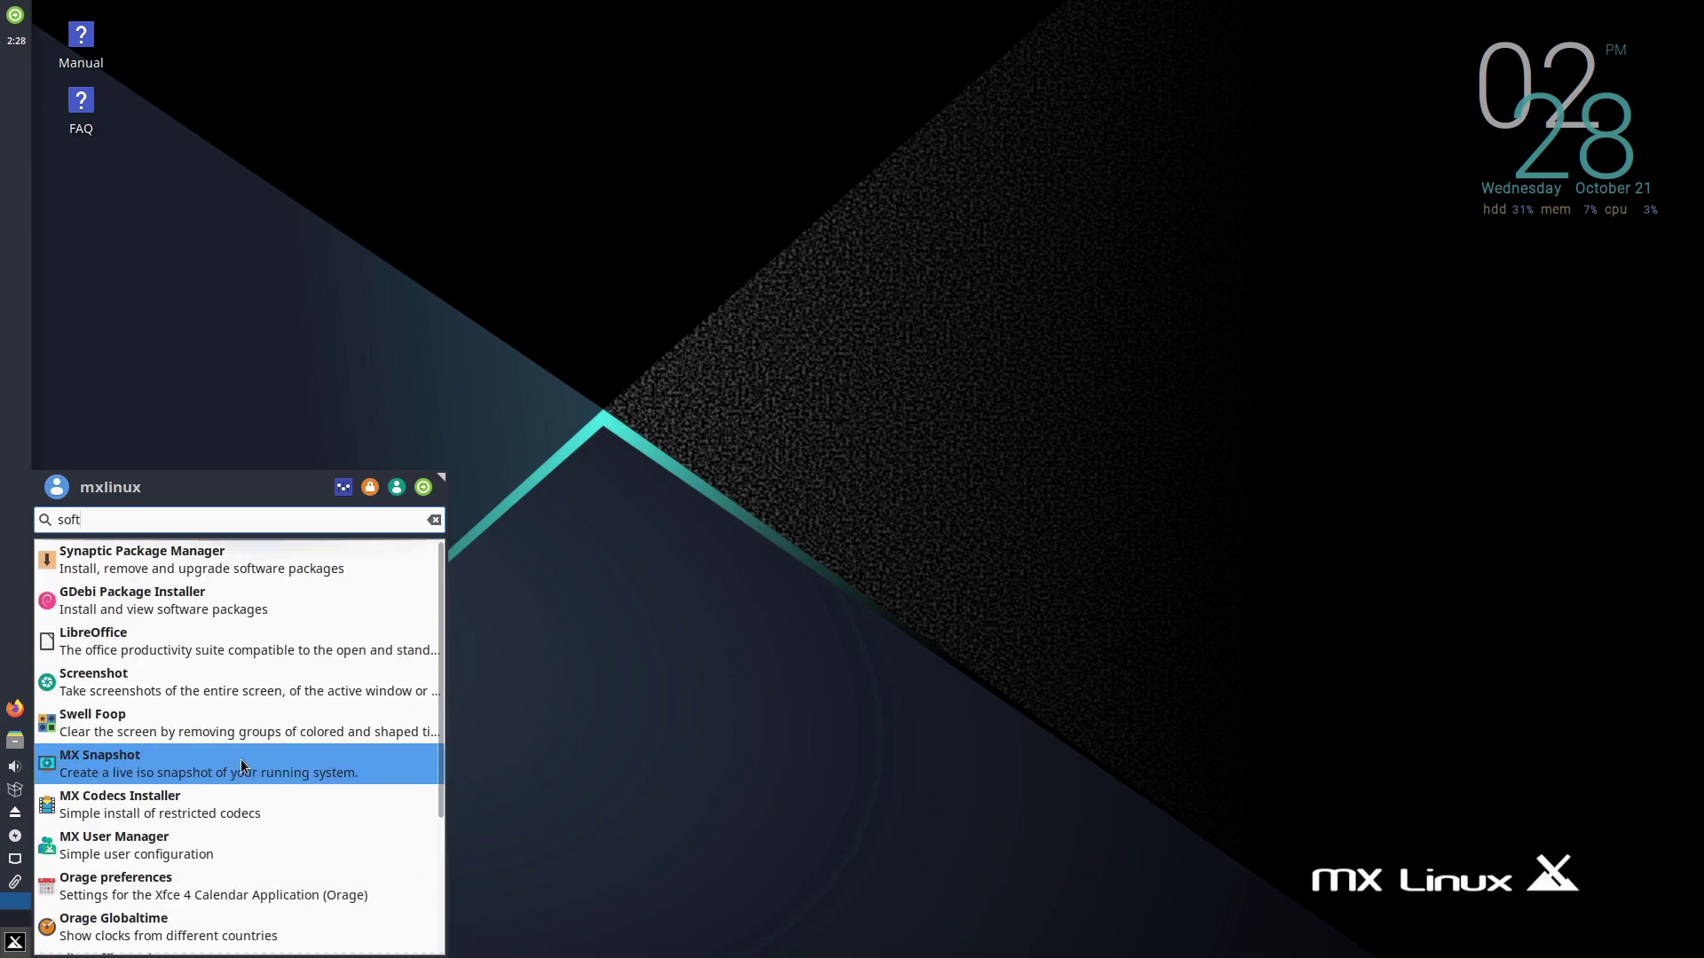
click(424, 488)
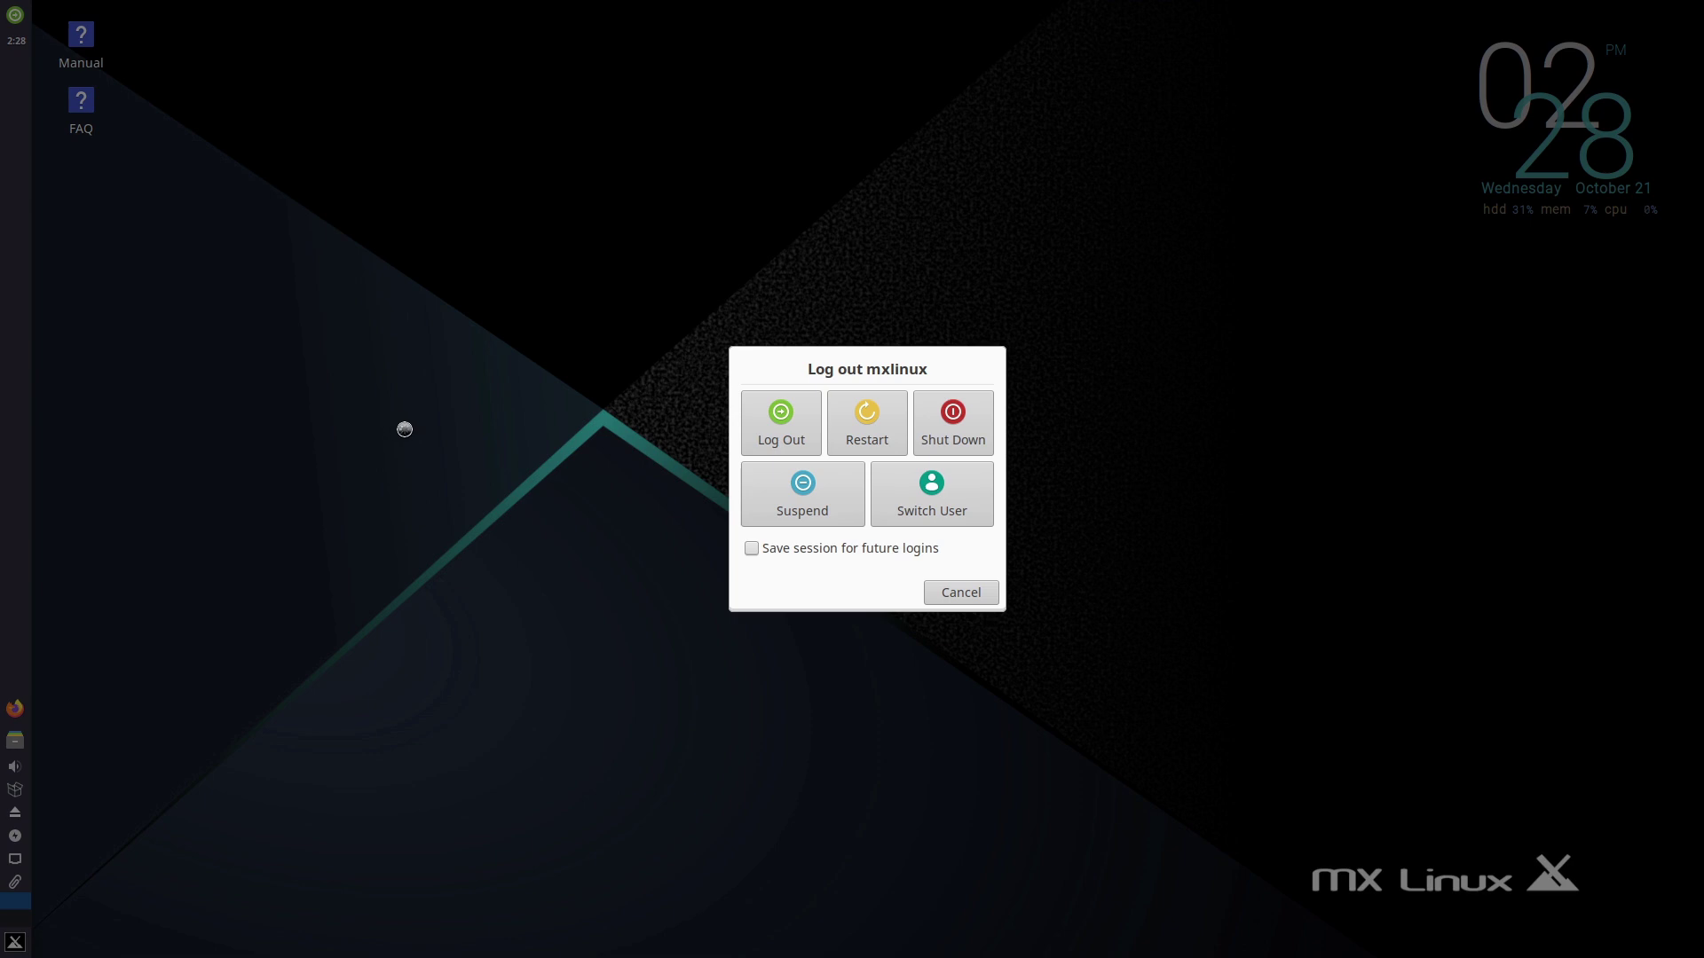
- Cancel the 'Log out mxlinux' dialog to stay in the session
click(962, 593)
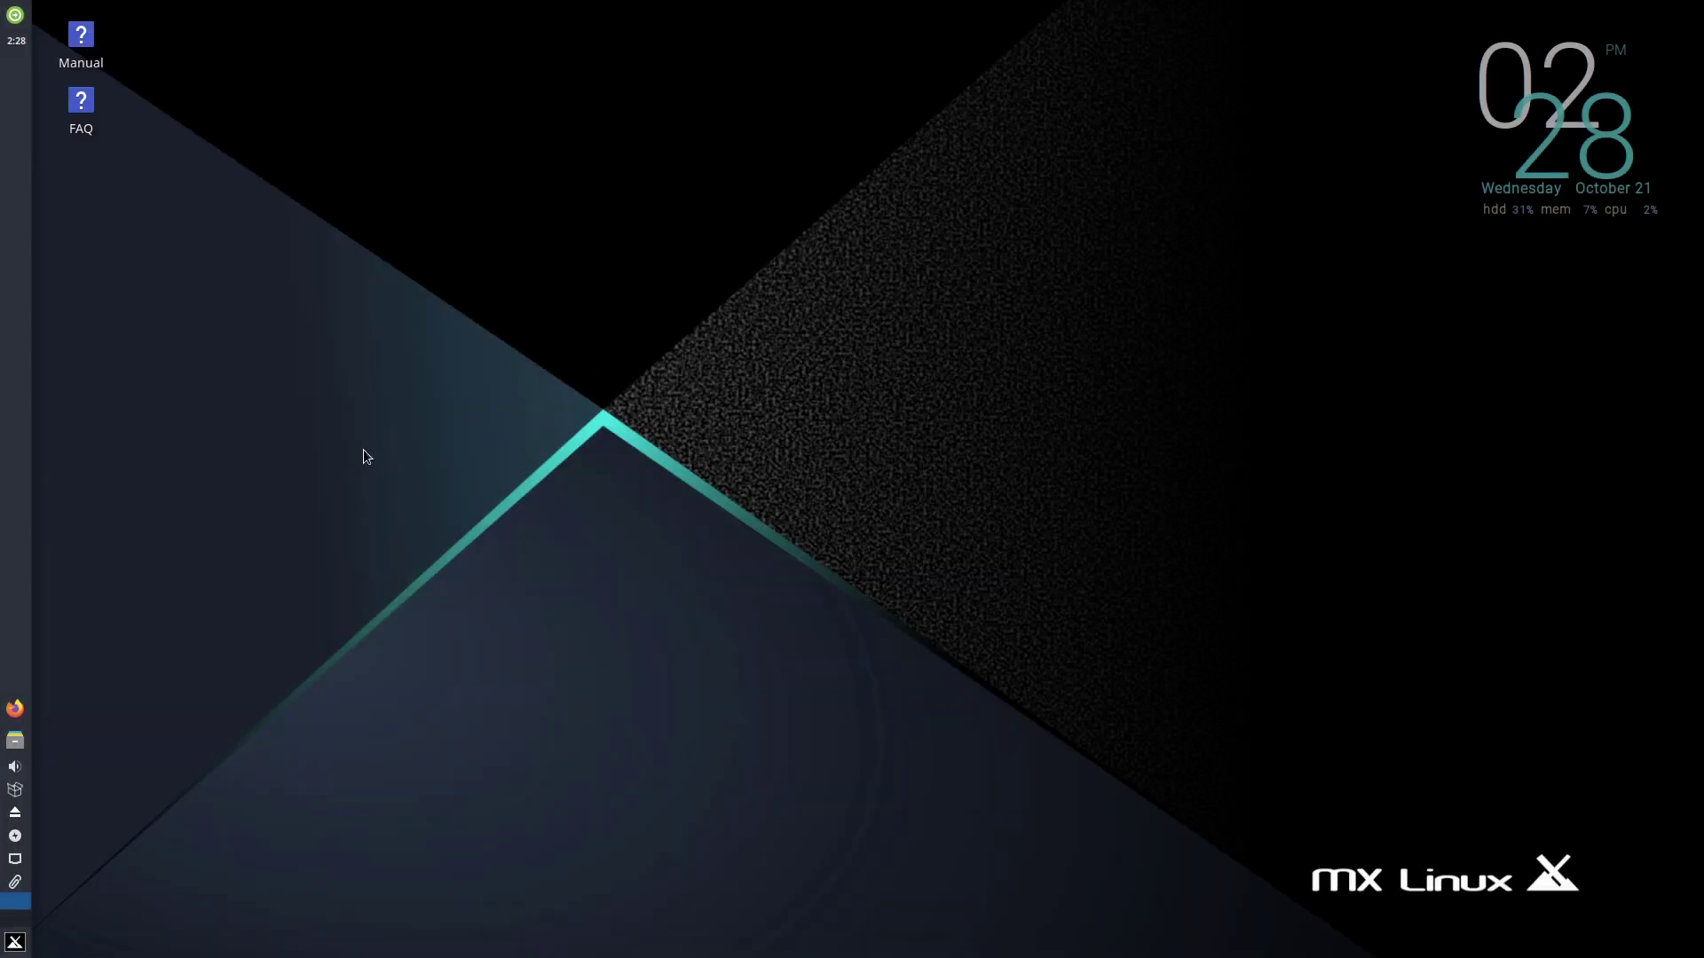